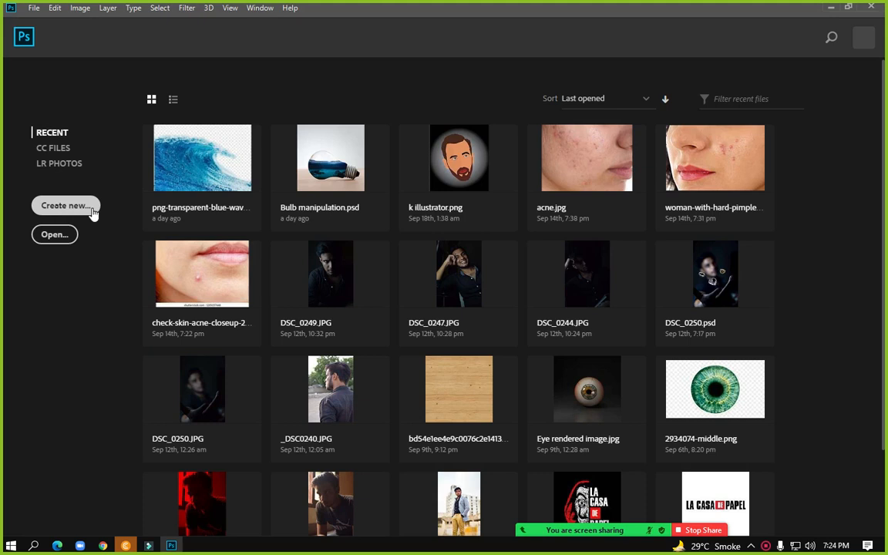
Create a 4000 × 2000 px, 300 ppi landscape document named 'Matte painting manipulation', then minimize Photoshop
click(86, 210)
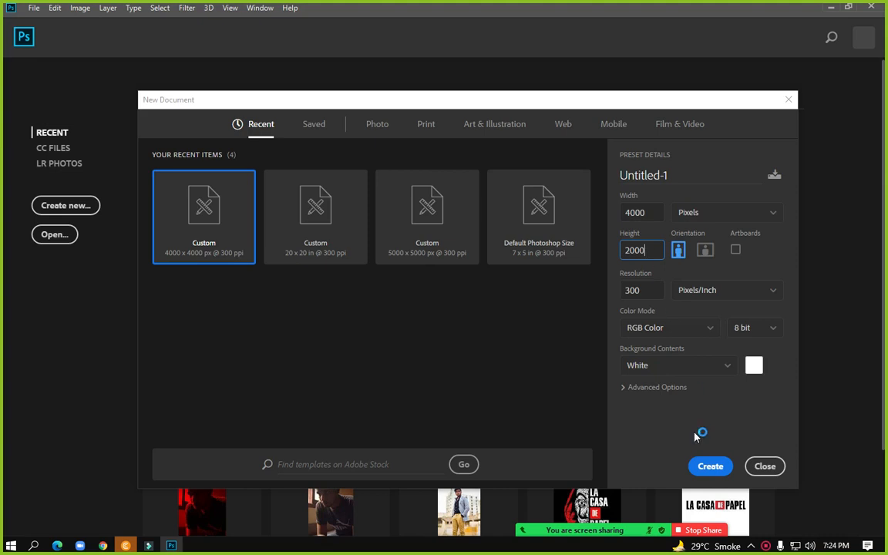
click(683, 170)
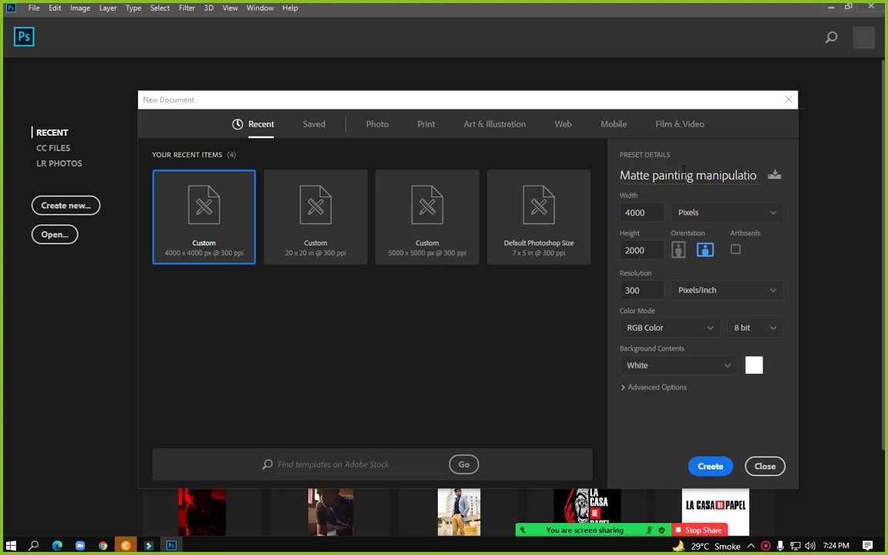
text(n)
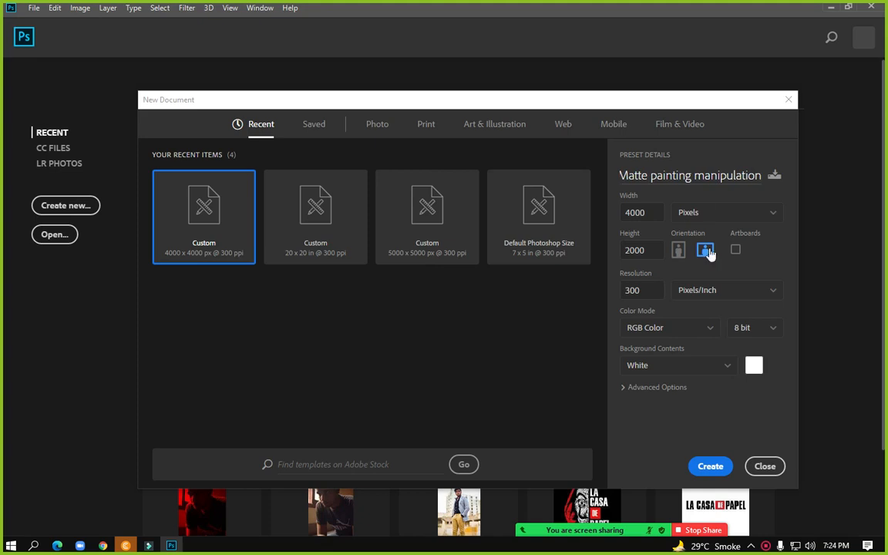
click(711, 468)
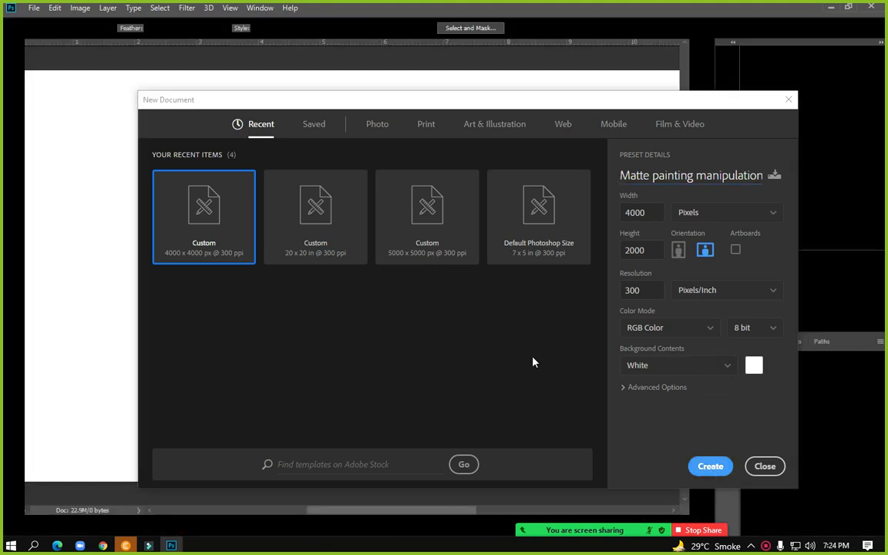
key(ctrl+minus)
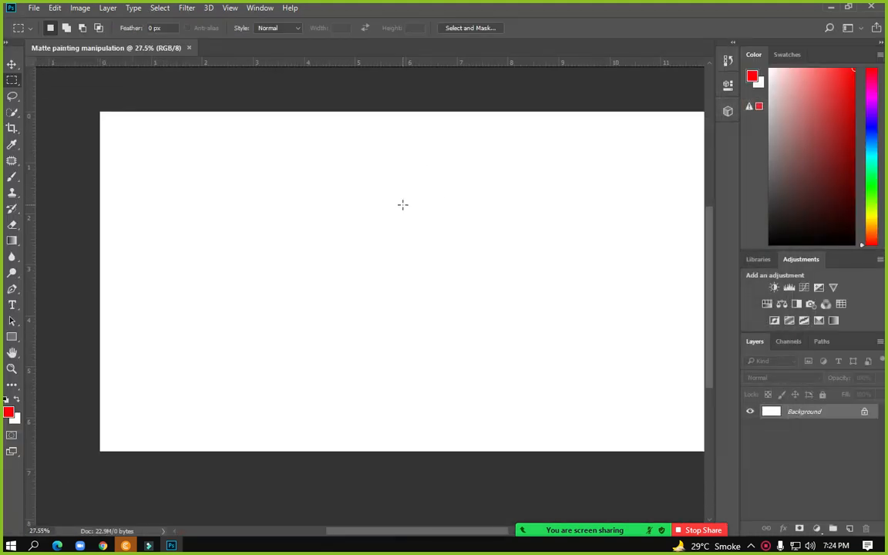
click(830, 8)
Open the Downloads folder in File Explorer and drag pexels-juan-733475 into Photoshop
double_click(23, 22)
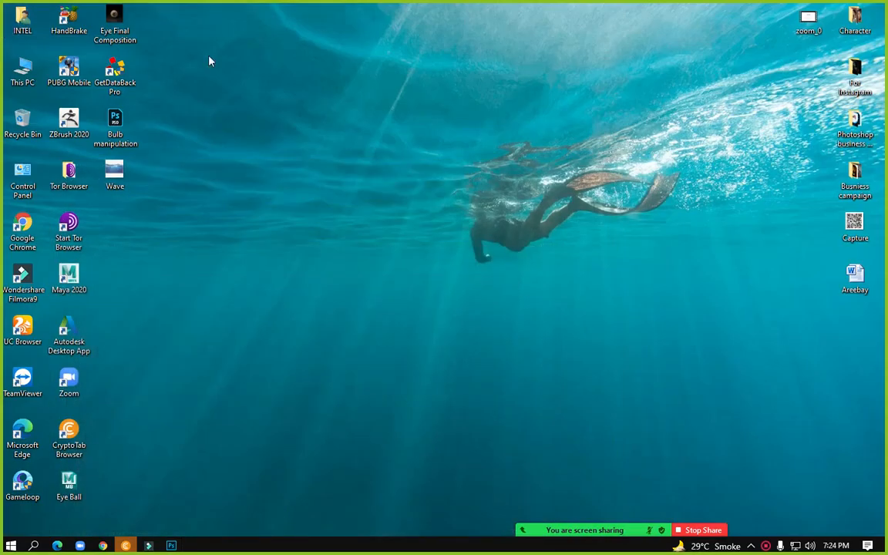
double_click(529, 161)
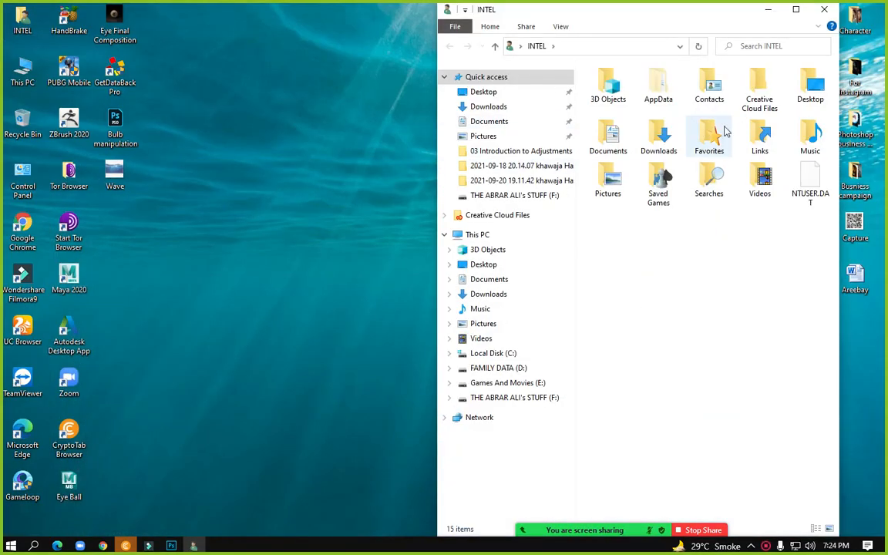
double_click(651, 140)
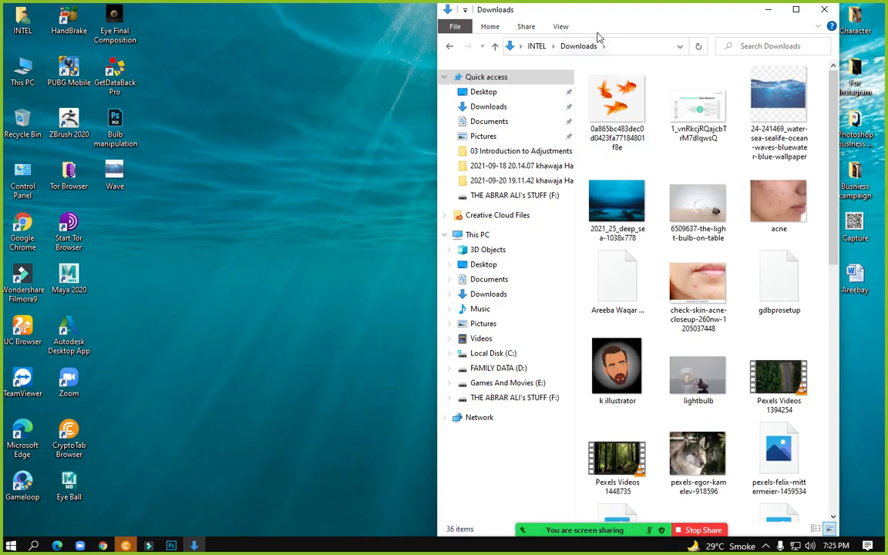
drag(609, 12, 383, 24)
double_click(401, 10)
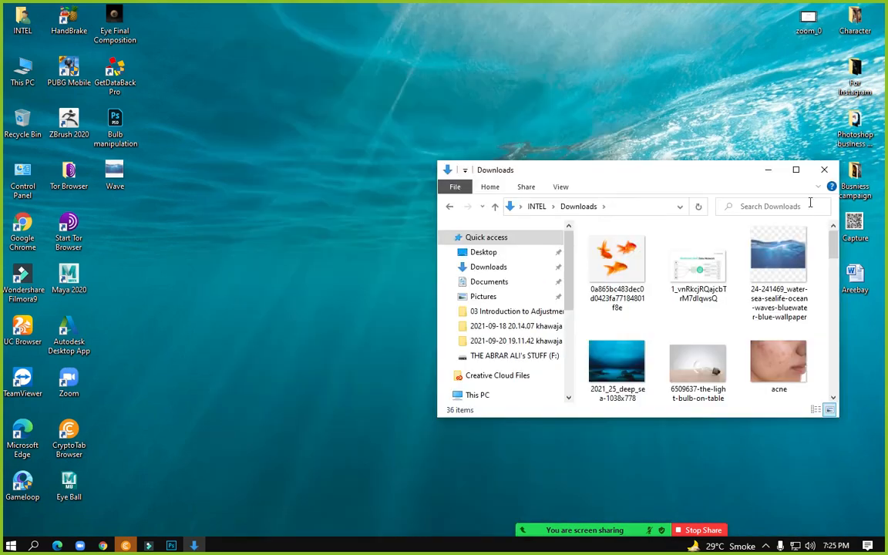
click(796, 170)
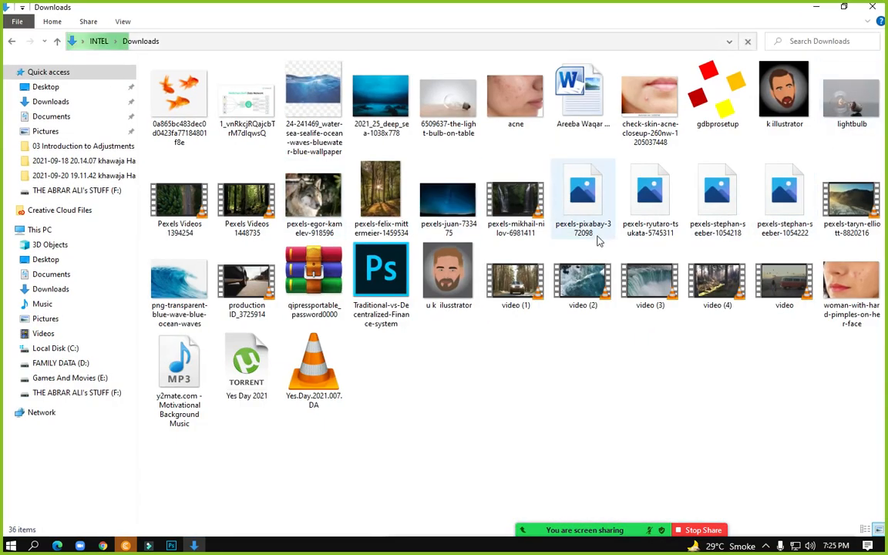
drag(448, 199, 319, 335)
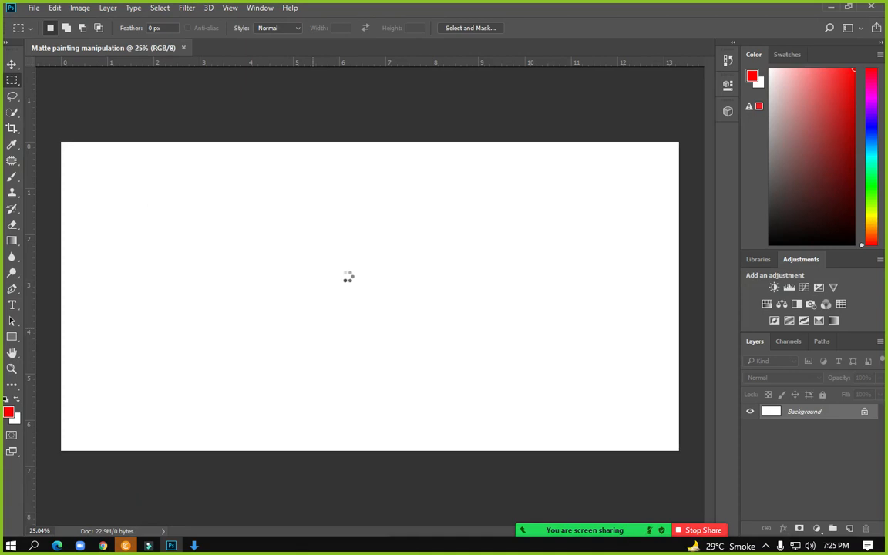
Scale the placed pexels-juan-733475 starry sky to cover the full 4000 × 2000 canvas
drag(353, 281, 385, 254)
drag(344, 299, 345, 454)
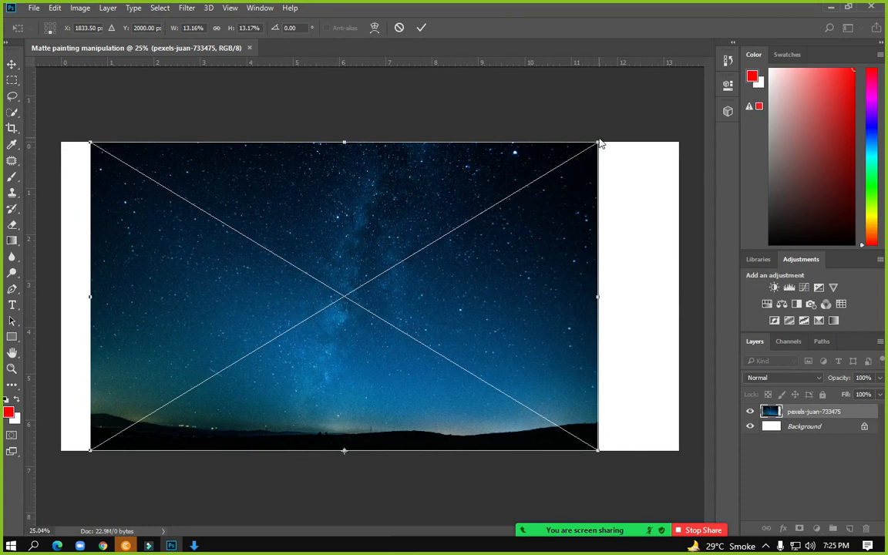
drag(598, 142, 640, 87)
drag(578, 182, 603, 183)
drag(671, 90, 687, 81)
drag(567, 188, 555, 190)
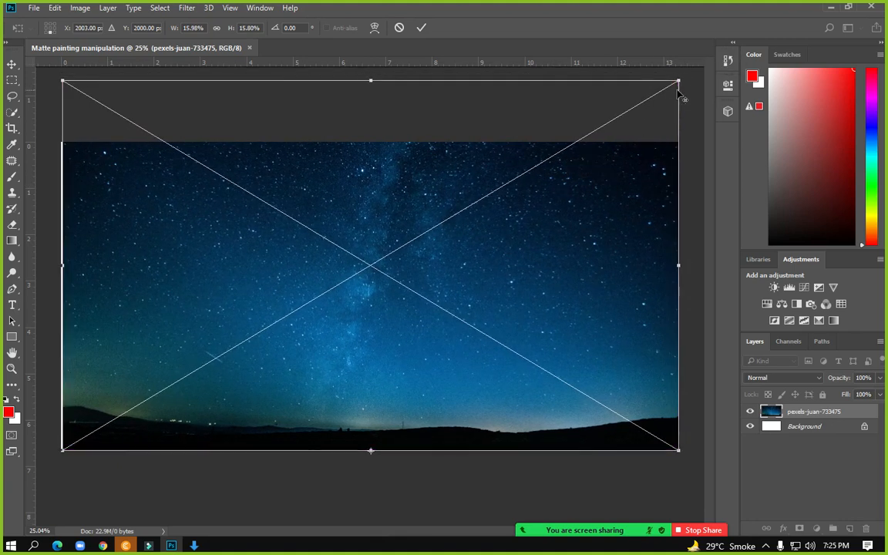
drag(678, 80, 682, 75)
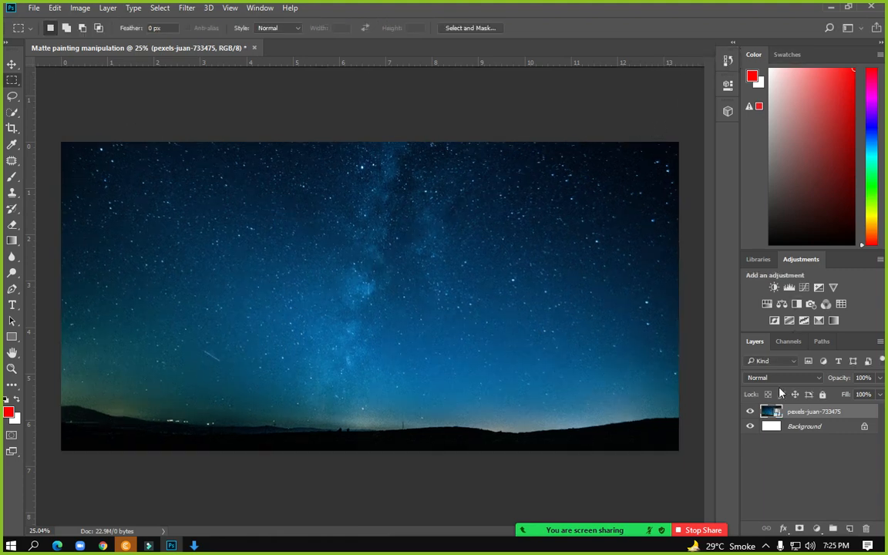
click(834, 8)
Place pexels-stephan-seeber-1054218 on the canvas and scale it to fill the frame
drag(716, 223, 229, 350)
drag(286, 309, 286, 308)
drag(278, 246, 346, 241)
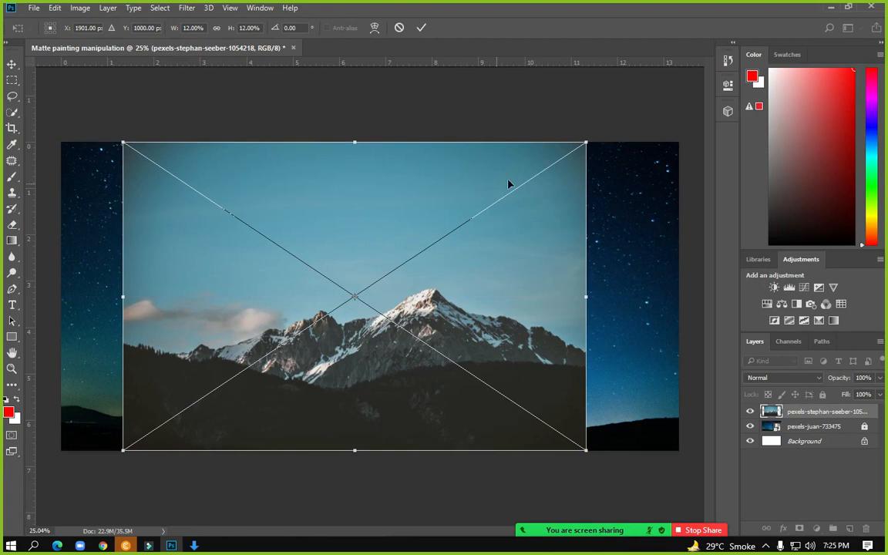
drag(586, 141, 674, 84)
drag(499, 301, 500, 268)
key(Return)
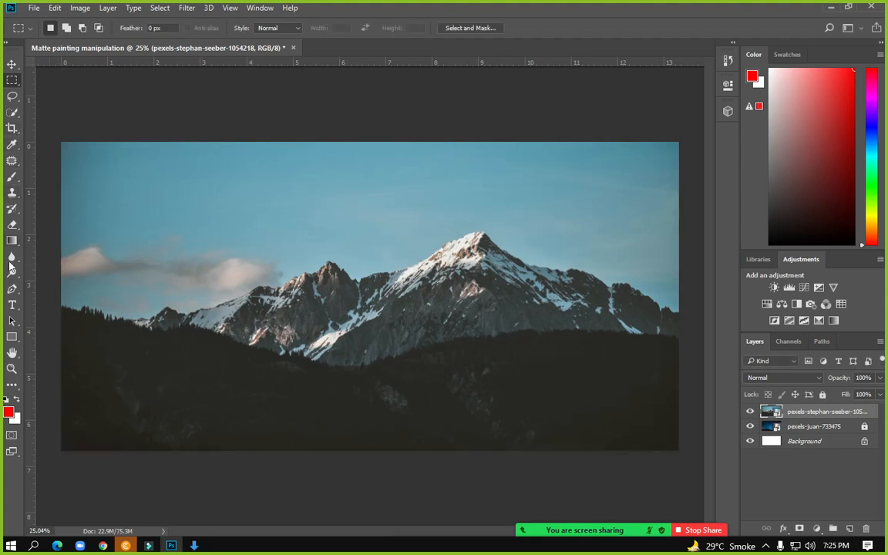
Select the Eraser, rasterize the mountain layer, and set a large soft brush
right_click(14, 228)
click(64, 225)
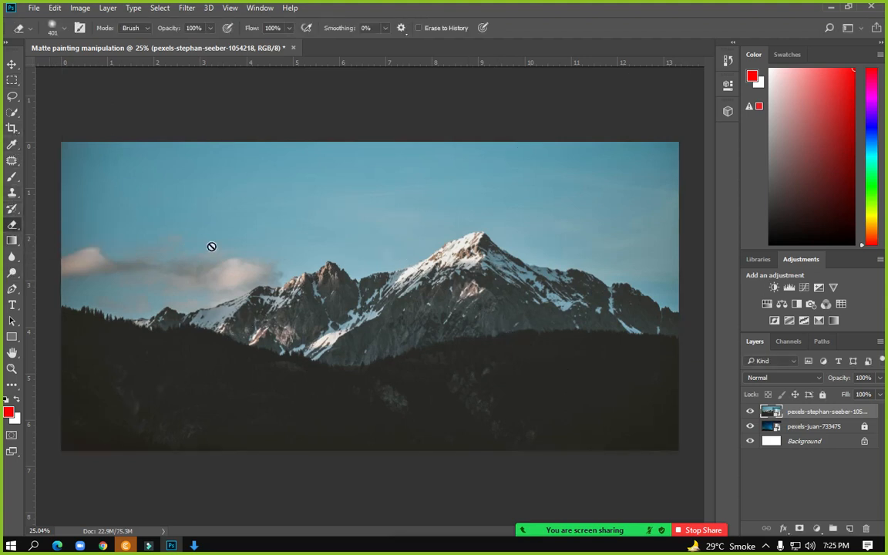
right_click(794, 417)
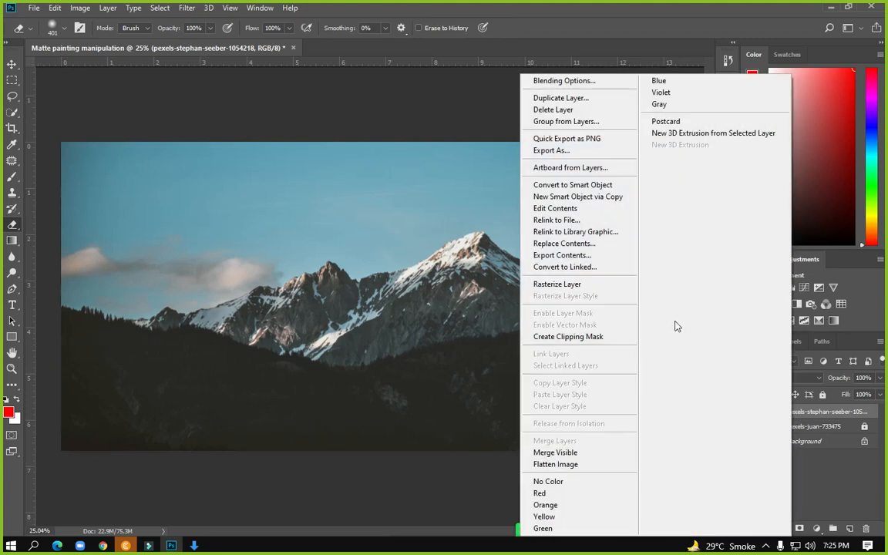
click(586, 285)
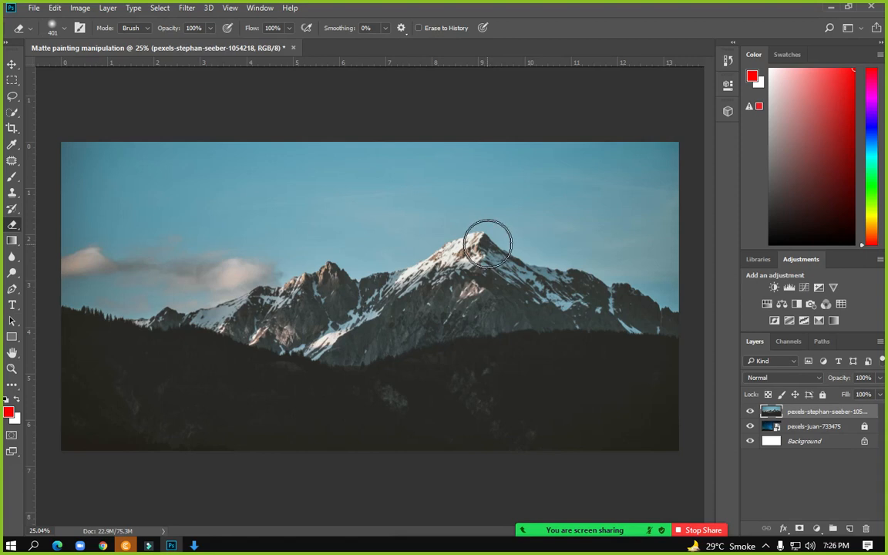
scroll(154, 200, up, 1)
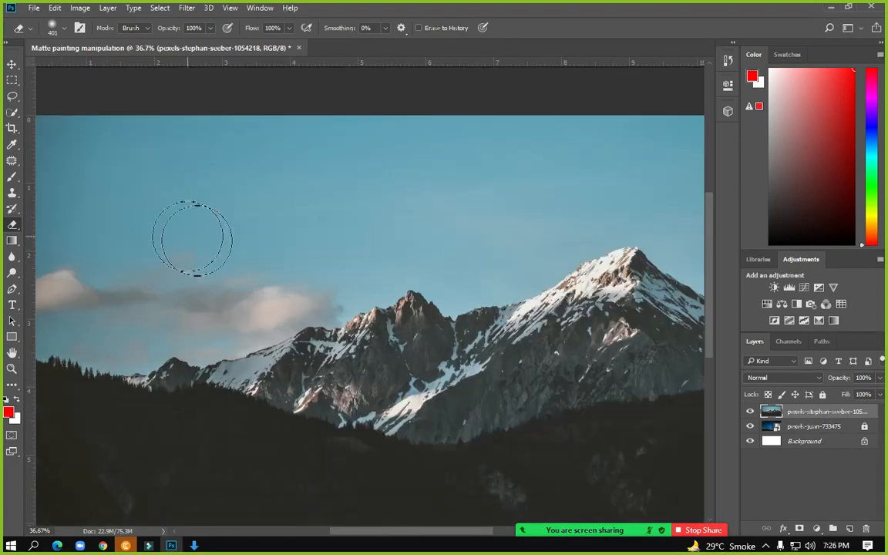
right_click(263, 200)
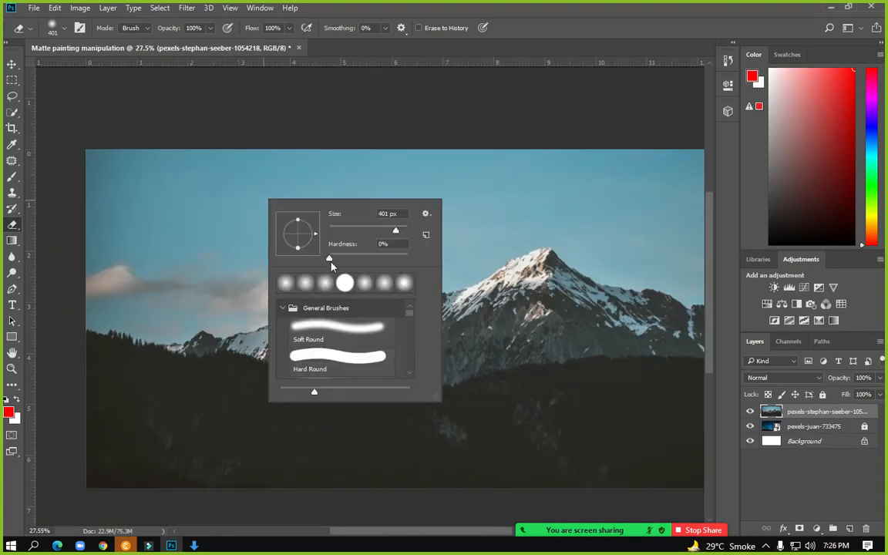
key(Return)
Erase the mountain photo's blue daytime sky to reveal the stars behind it
mouse_move(236, 197)
mouse_down()
mouse_move(89, 233)
mouse_move(247, 168)
mouse_move(565, 159)
mouse_move(668, 167)
mouse_move(605, 161)
mouse_up()
drag(289, 196, 181, 196)
mouse_move(509, 197)
mouse_down()
mouse_move(614, 199)
mouse_move(632, 157)
mouse_move(634, 209)
mouse_move(681, 266)
mouse_move(495, 157)
mouse_move(382, 151)
mouse_up()
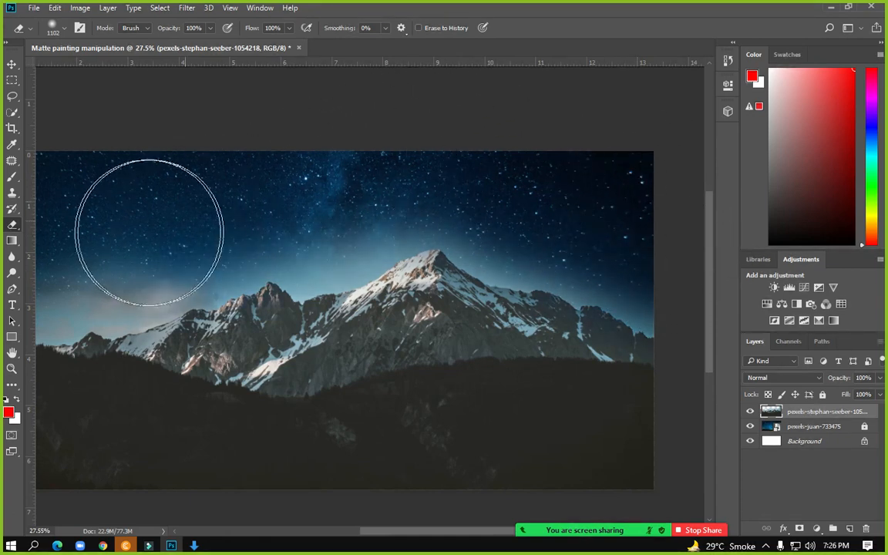
drag(169, 214, 277, 208)
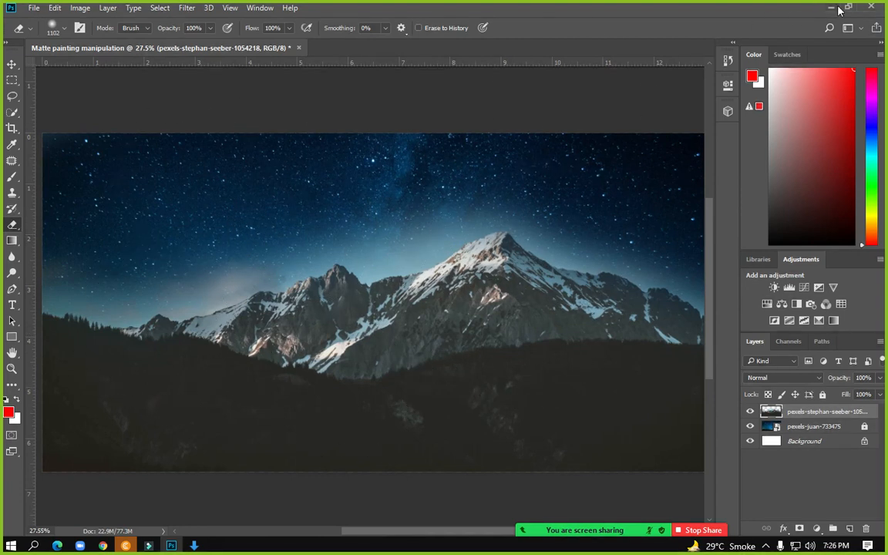
key(alt+Tab)
Refresh Downloads and open the qipressportable archive in WinRAR, dismissing the trial notice
right_click(440, 227)
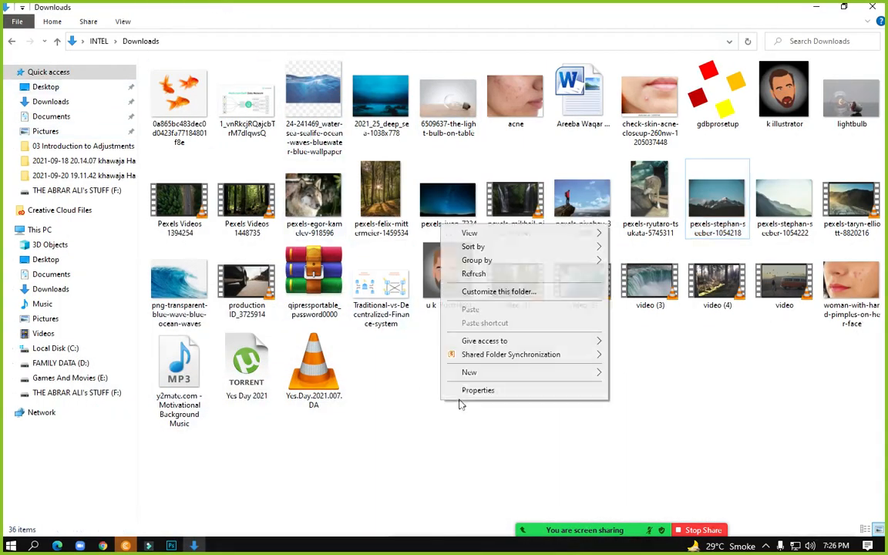
click(466, 276)
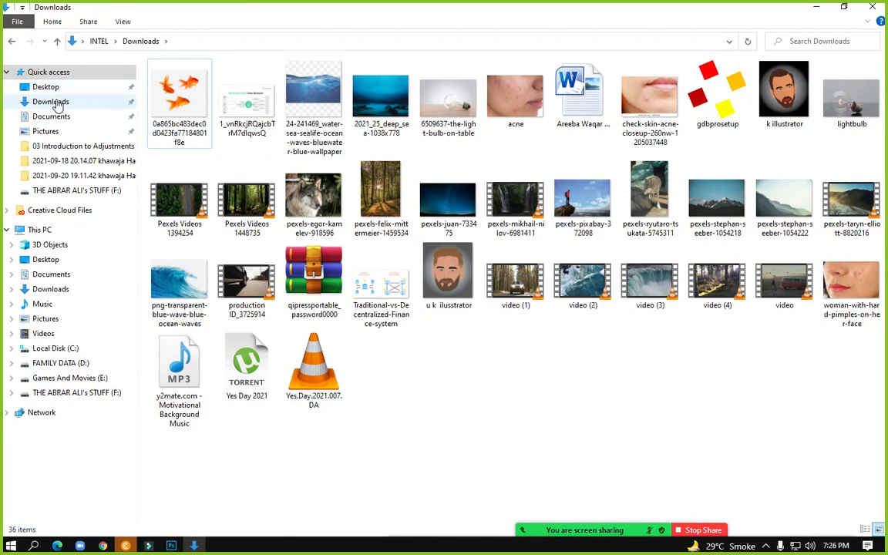
click(53, 101)
double_click(312, 278)
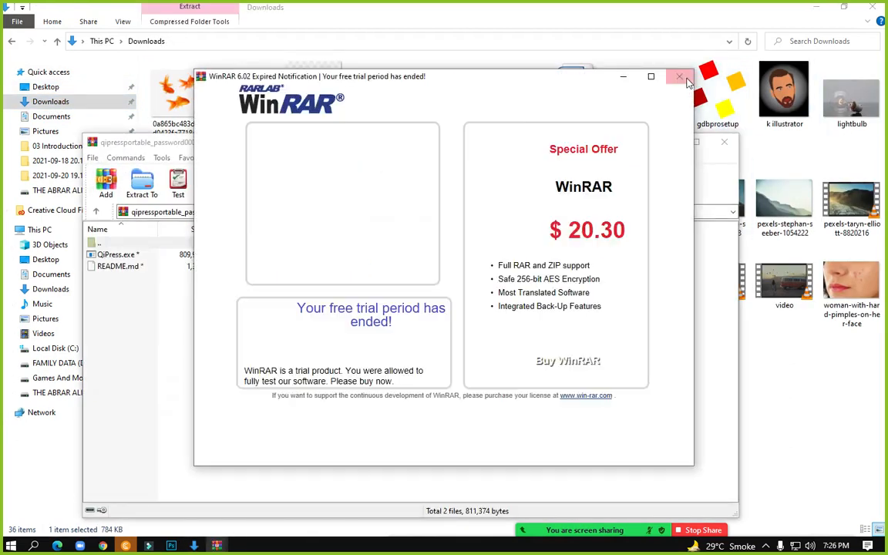
click(679, 76)
Launch QiPress.exe with the archive password, accept its licence, and close the windows
double_click(127, 254)
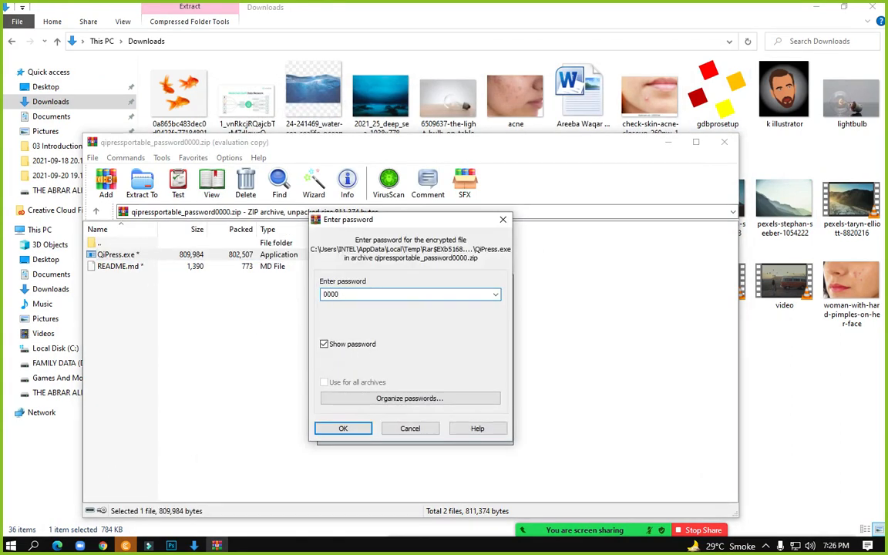
text(0000)
key(Return)
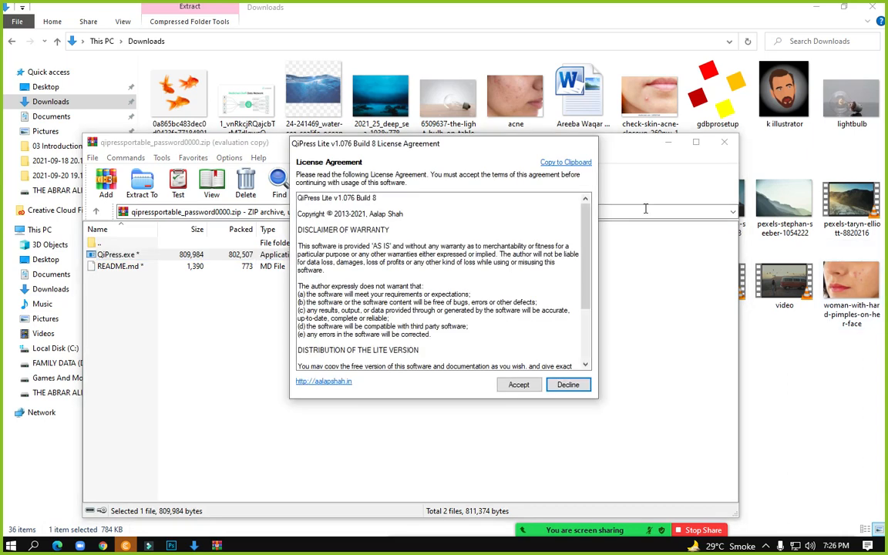
click(518, 385)
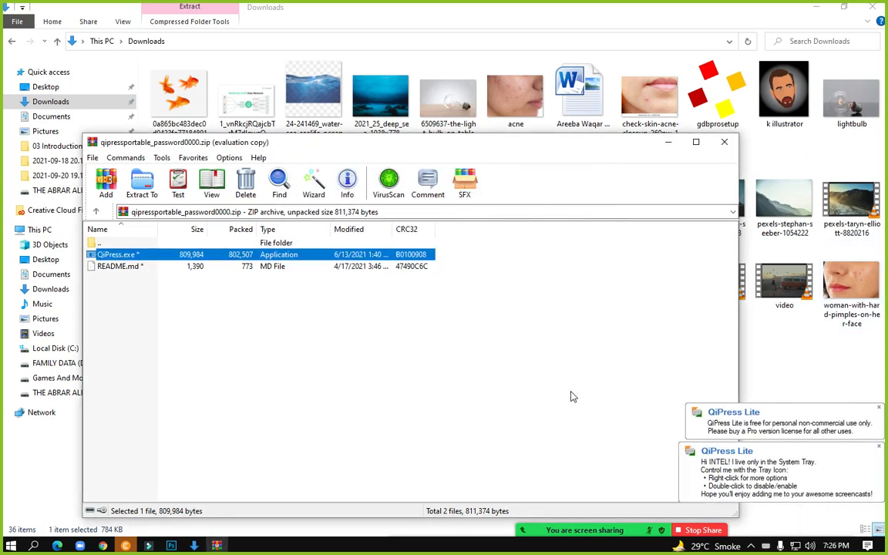
click(879, 409)
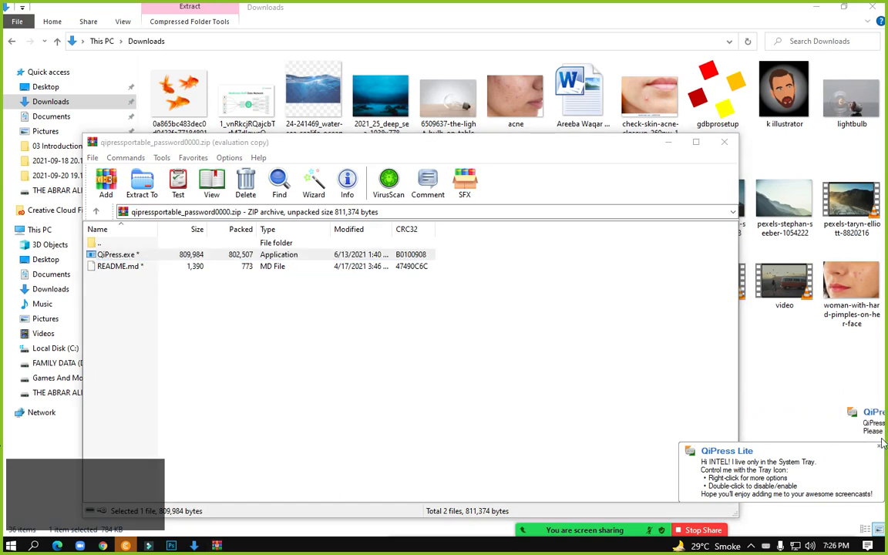
click(878, 446)
click(726, 142)
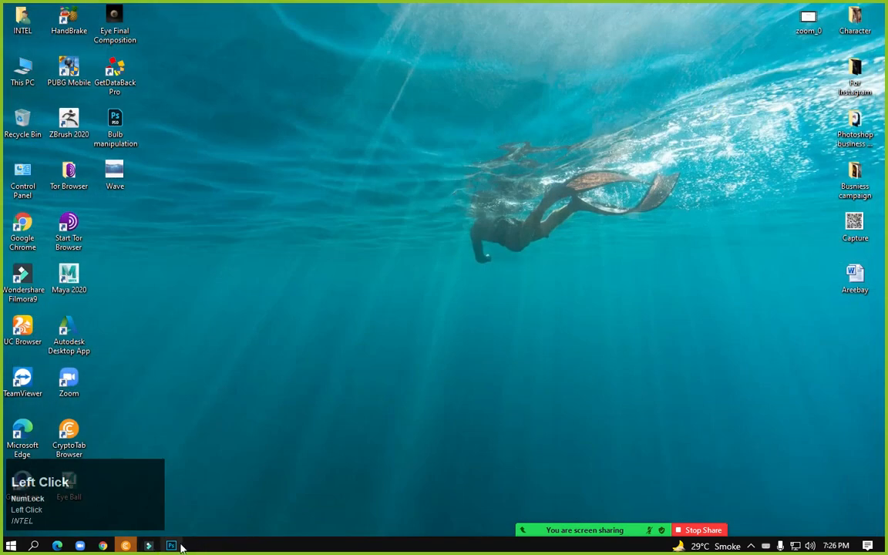
click(171, 546)
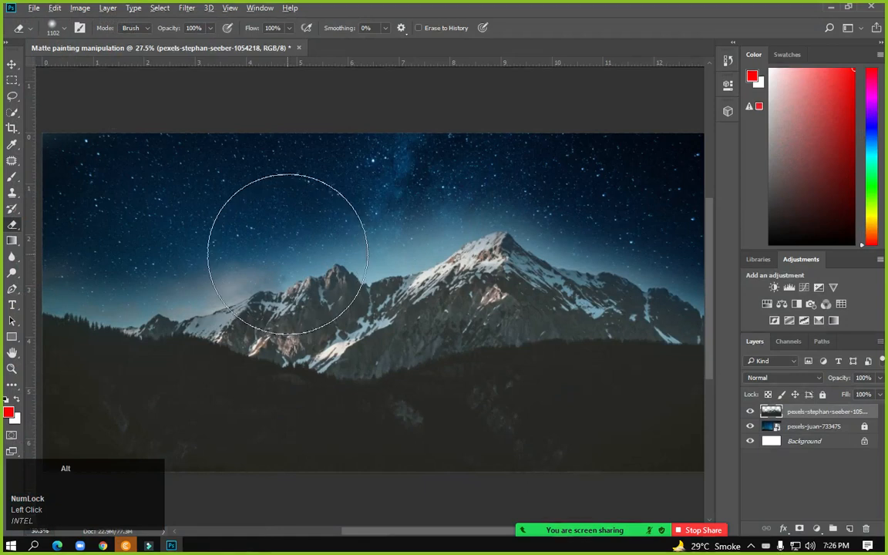
Shrink the eraser to 250 px and erase the hazy glow above the trees
scroll(167, 248, up, 2)
drag(182, 213, 426, 234)
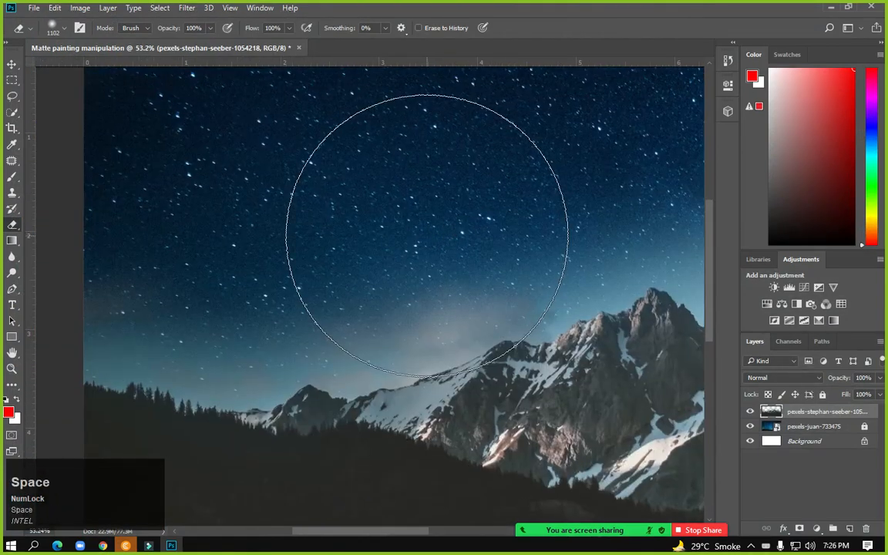
key(bracketright)
key(bracketleft)
key(bracketleft)
key(bracketleft)
key(bracketleft)
key(bracketleft)
key(bracketleft)
key(bracketleft)
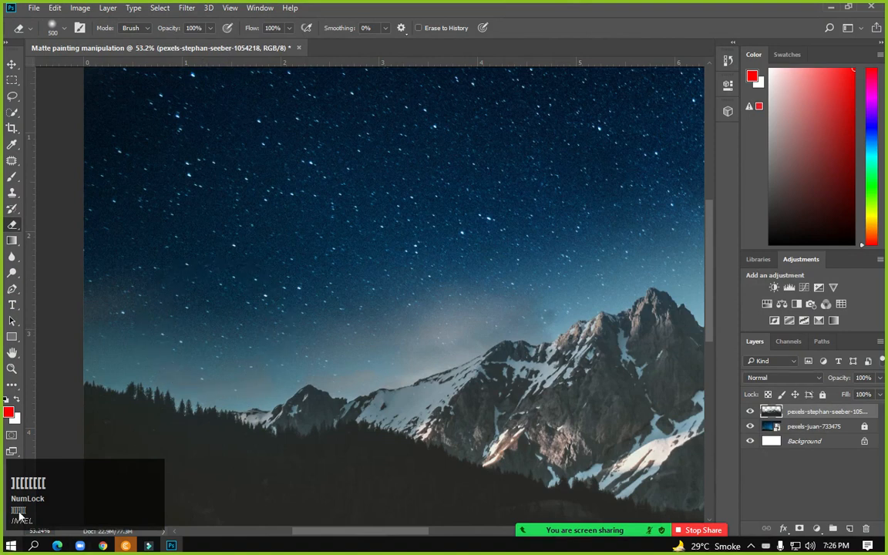
key(bracketleft)
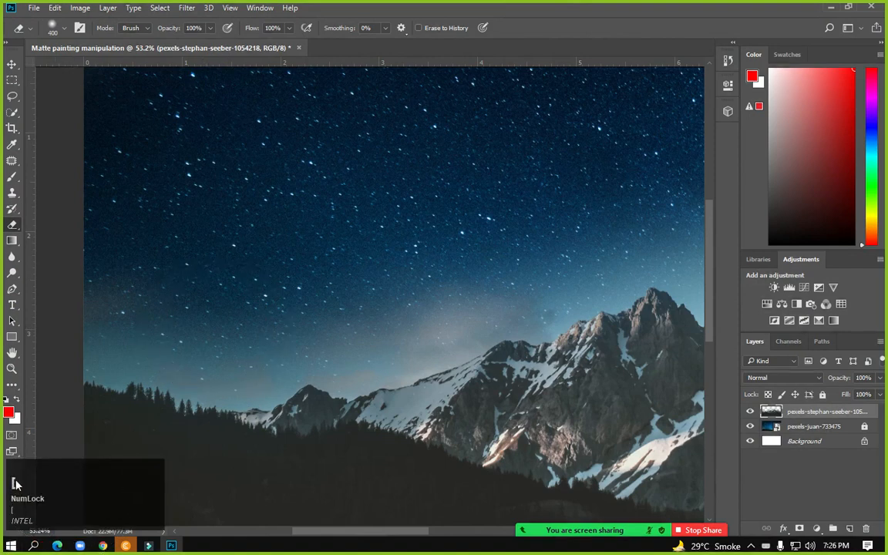
key(bracketleft)
key(bracketleft)
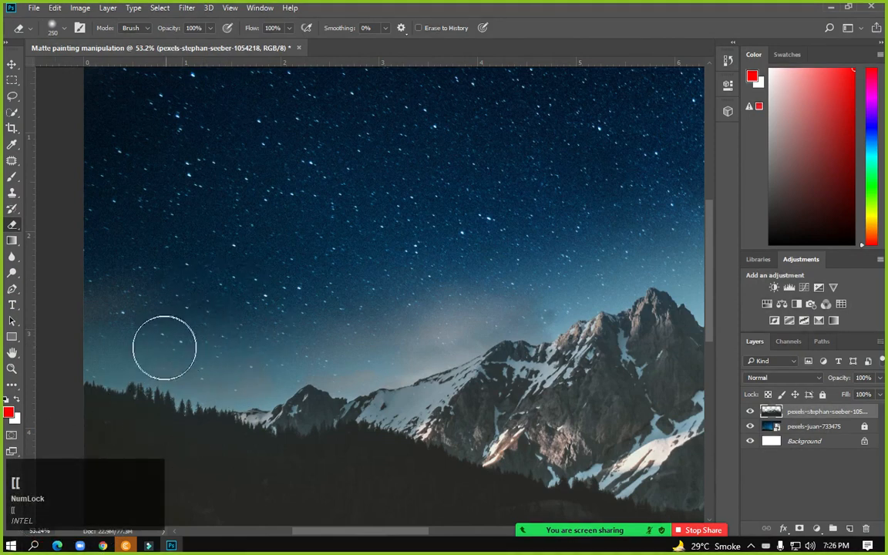
mouse_move(119, 351)
mouse_down()
mouse_move(105, 347)
mouse_move(103, 333)
mouse_move(133, 354)
mouse_move(198, 368)
mouse_move(145, 316)
mouse_move(259, 385)
mouse_move(247, 386)
mouse_move(358, 361)
mouse_move(422, 317)
mouse_move(371, 280)
mouse_move(390, 250)
mouse_up()
Erase the hazy glow across the sky on the left side
key(space)
mouse_move(493, 284)
mouse_down()
mouse_move(194, 367)
mouse_move(289, 338)
mouse_up()
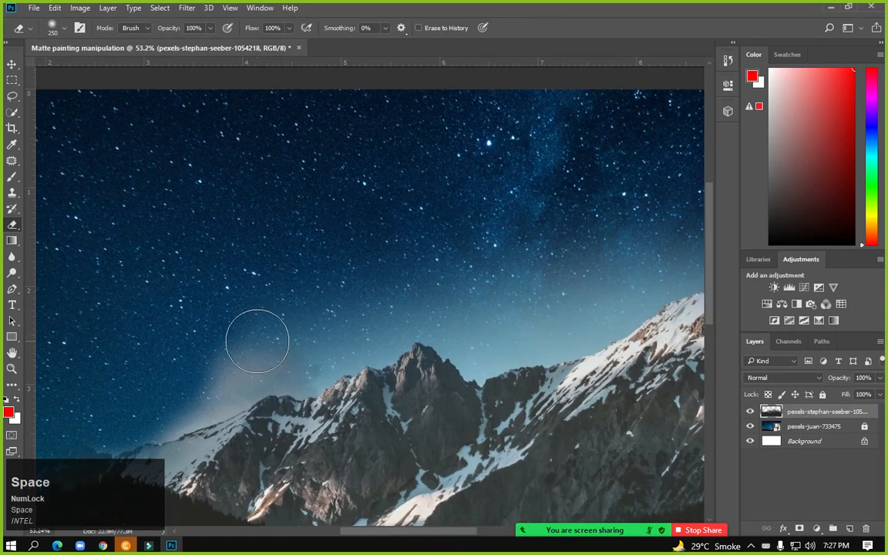
right_click(257, 340)
click(225, 327)
key(space)
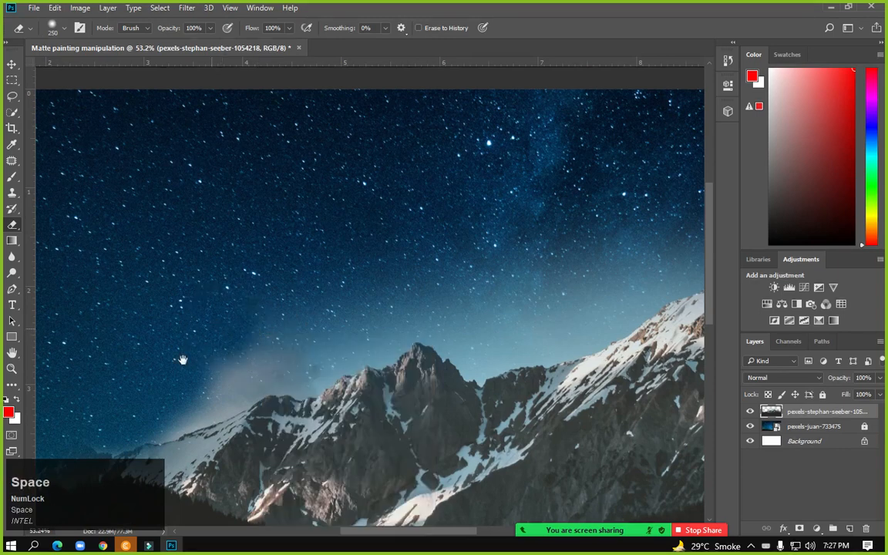
drag(176, 356, 230, 250)
scroll(248, 275, up, 5)
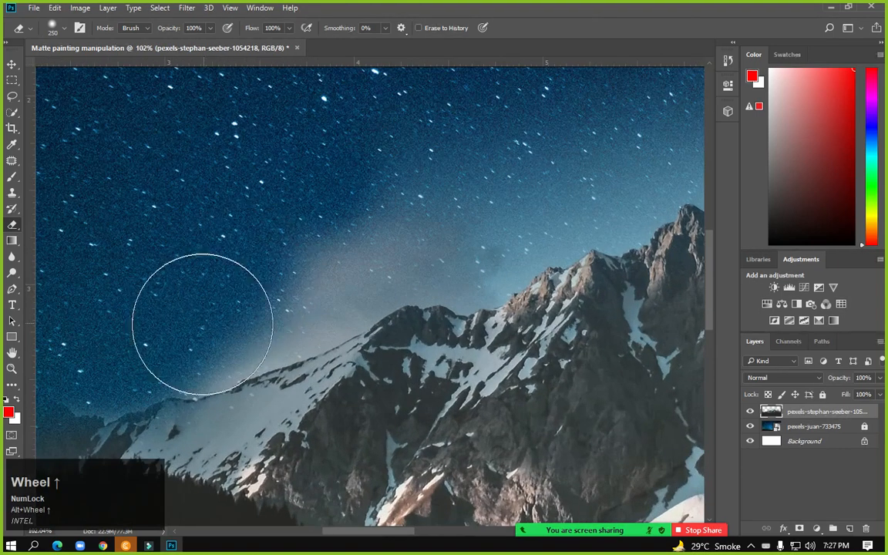
mouse_move(188, 327)
mouse_down()
mouse_move(266, 307)
mouse_move(349, 267)
mouse_move(319, 270)
mouse_move(400, 235)
mouse_move(497, 230)
mouse_move(277, 351)
mouse_move(335, 320)
mouse_up()
key(space)
mouse_move(180, 244)
mouse_down()
mouse_move(363, 224)
mouse_move(270, 341)
mouse_move(304, 351)
mouse_move(323, 313)
mouse_move(438, 293)
mouse_move(428, 293)
mouse_move(466, 256)
mouse_move(236, 294)
mouse_move(301, 258)
mouse_move(308, 313)
mouse_move(307, 293)
mouse_move(367, 353)
mouse_move(451, 295)
mouse_move(520, 204)
mouse_up()
Continue erasing the sky glow beside and above the peak
key(space)
key(space)
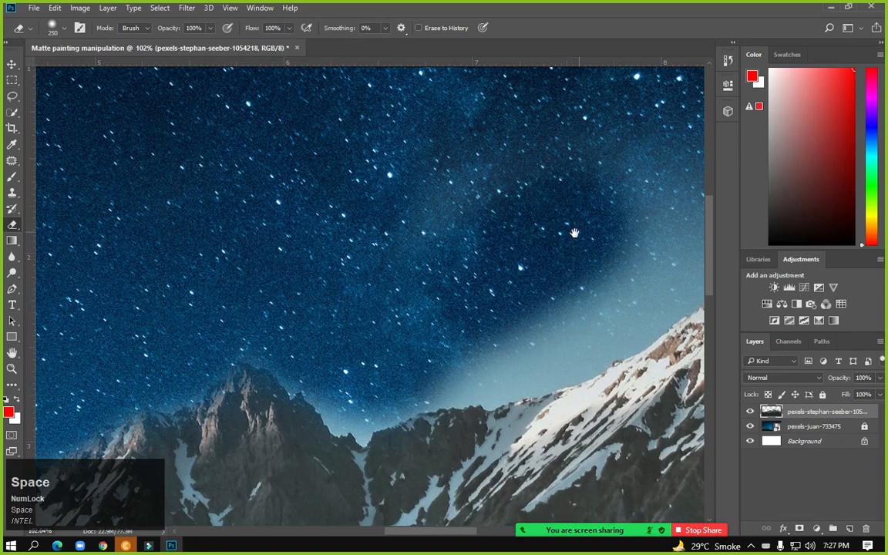
drag(575, 231, 269, 287)
mouse_move(264, 160)
mouse_down()
mouse_move(64, 274)
mouse_move(136, 192)
mouse_move(248, 327)
mouse_move(470, 232)
mouse_move(433, 214)
mouse_up()
key(space)
drag(565, 243, 222, 244)
mouse_move(150, 132)
mouse_down()
mouse_move(262, 235)
mouse_move(342, 276)
mouse_up()
key(space)
mouse_move(374, 306)
mouse_down()
mouse_move(362, 301)
mouse_move(340, 248)
mouse_move(537, 266)
mouse_move(294, 238)
mouse_move(464, 327)
mouse_move(527, 339)
mouse_up()
key(space)
key(space)
mouse_move(528, 335)
mouse_down()
mouse_move(459, 324)
mouse_move(206, 241)
mouse_up()
mouse_move(215, 191)
mouse_down()
mouse_move(220, 233)
mouse_move(253, 278)
mouse_move(374, 342)
mouse_move(330, 307)
mouse_up()
Shrink the eraser to 200 px and erase the haze along the ridge edge
key(bracketleft)
key(bracketleft)
key(bracketleft)
key(bracketleft)
key(bracketleft)
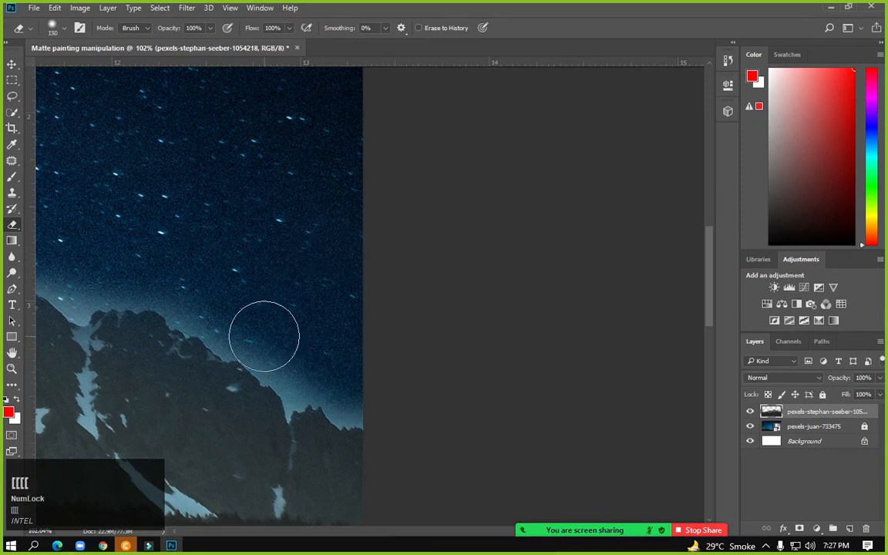
mouse_move(222, 323)
mouse_down()
mouse_move(307, 378)
mouse_move(382, 399)
mouse_up()
right_click(364, 297)
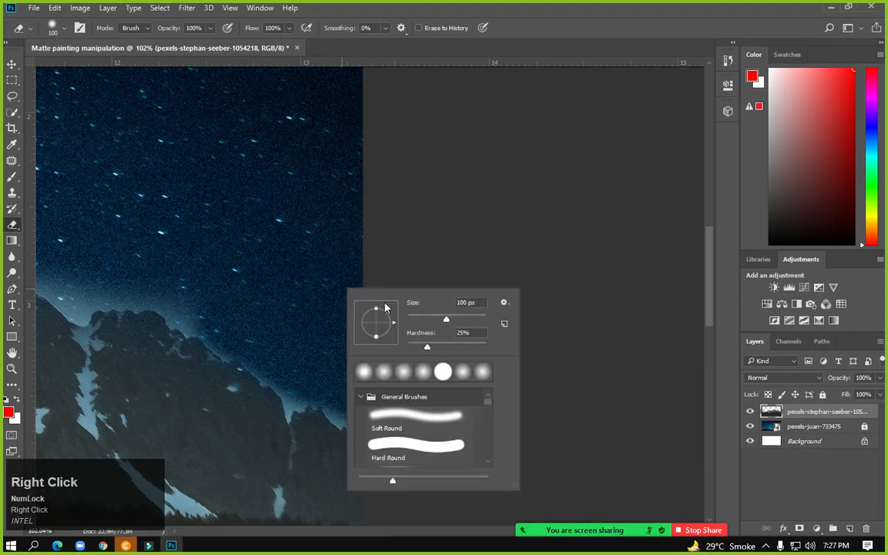
mouse_move(235, 323)
mouse_down()
mouse_move(216, 322)
mouse_move(269, 346)
mouse_up()
mouse_move(301, 365)
mouse_down()
mouse_move(352, 381)
mouse_move(374, 354)
mouse_up()
key(space)
drag(220, 240, 319, 271)
mouse_move(313, 321)
mouse_down()
mouse_move(309, 333)
mouse_move(253, 309)
mouse_move(169, 309)
mouse_move(143, 282)
mouse_up()
key(space)
drag(99, 253, 376, 256)
With a smaller eraser, clean up the remaining haze up along the ridge line
key(bracketleft)
key(bracketleft)
key(bracketleft)
key(bracketleft)
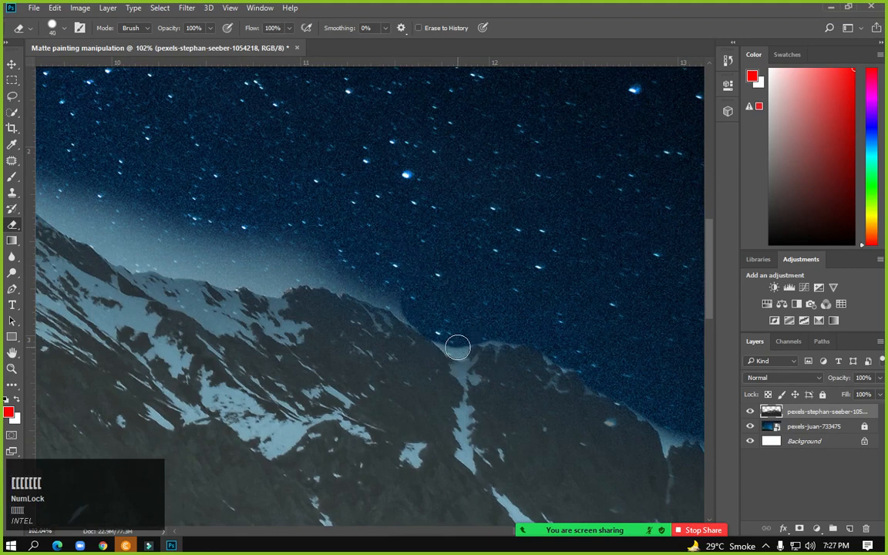
drag(457, 348, 449, 340)
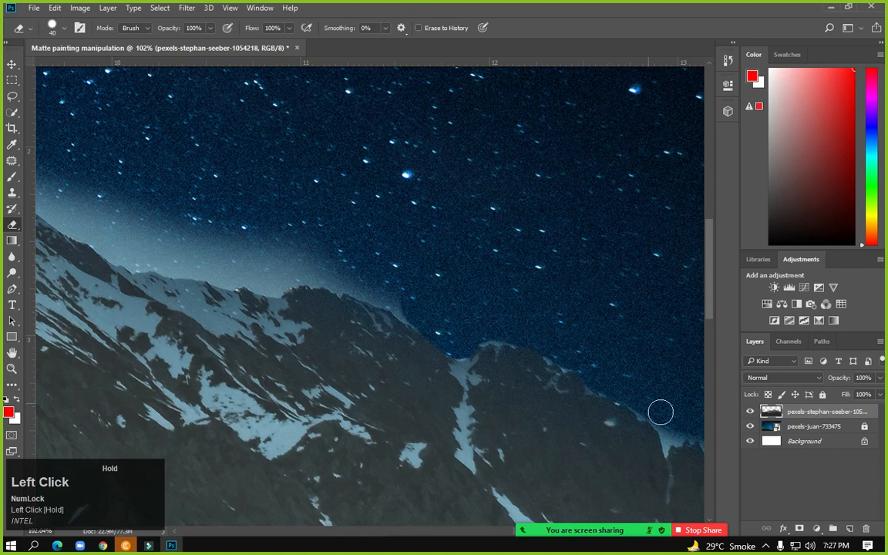
key(space)
drag(561, 328, 143, 212)
mouse_move(243, 290)
mouse_down()
mouse_move(252, 317)
mouse_move(278, 309)
mouse_move(305, 336)
mouse_move(324, 337)
mouse_move(296, 326)
mouse_up()
key(space)
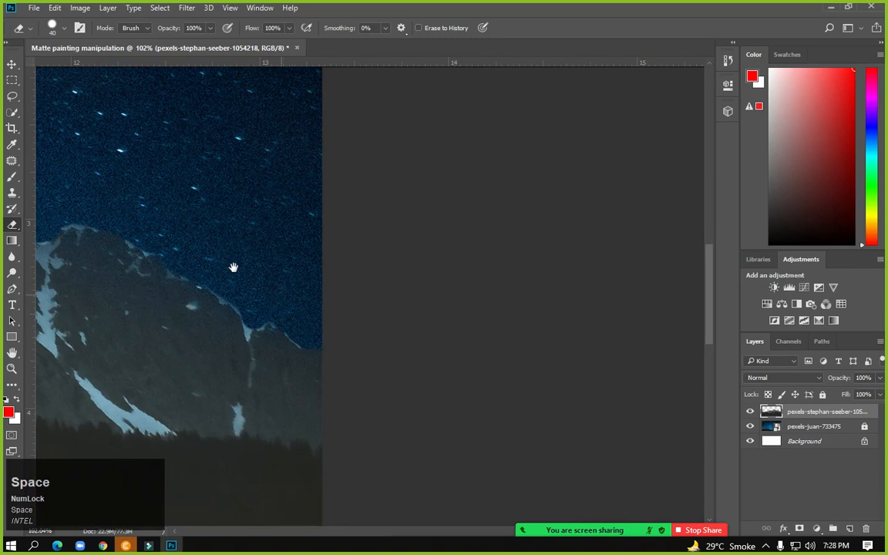
drag(45, 166, 394, 266)
mouse_move(363, 303)
mouse_down()
mouse_move(297, 276)
mouse_move(220, 258)
mouse_up()
Erase the haze along the snowy peak's ridge and down its slope
key(space)
mouse_move(259, 249)
mouse_down()
mouse_move(393, 234)
mouse_move(360, 229)
mouse_move(354, 256)
mouse_move(229, 218)
mouse_move(323, 224)
mouse_up()
key(space)
drag(377, 226, 633, 310)
mouse_move(317, 218)
mouse_down()
mouse_move(447, 300)
mouse_move(488, 309)
mouse_move(476, 311)
mouse_move(405, 262)
mouse_move(493, 283)
mouse_move(443, 279)
mouse_move(483, 300)
mouse_up()
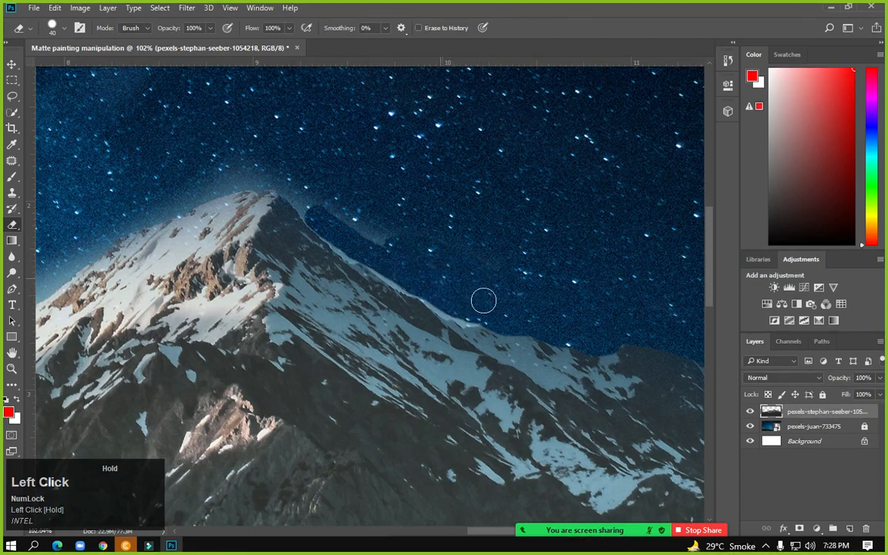
drag(376, 236, 296, 200)
key(space)
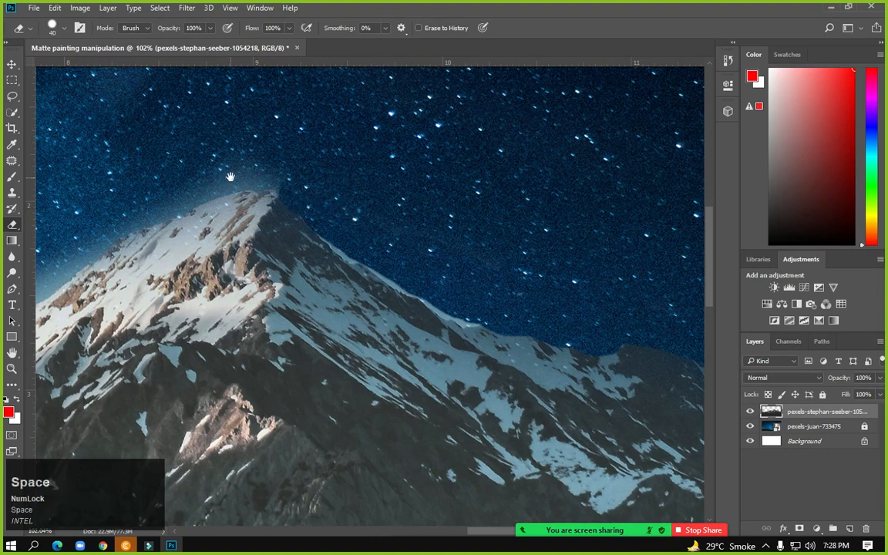
drag(230, 174, 416, 257)
mouse_move(477, 267)
mouse_down()
mouse_move(410, 258)
mouse_move(376, 274)
mouse_move(506, 257)
mouse_up()
key(space)
drag(455, 287, 403, 323)
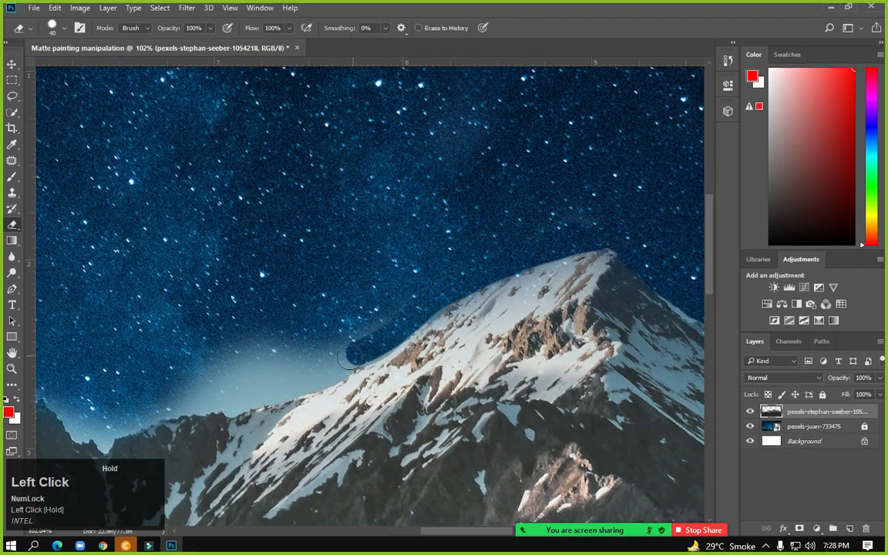
drag(319, 366, 378, 322)
Set the eraser to 80 px and erase the remaining haze left of the slope
key(space)
mouse_move(300, 335)
mouse_down()
mouse_move(380, 251)
mouse_move(378, 290)
mouse_up()
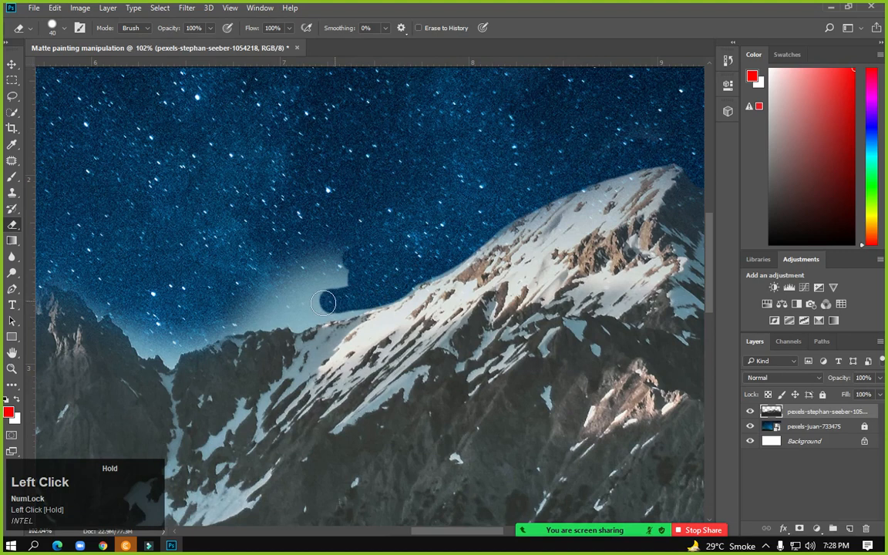
key(space)
drag(397, 231, 474, 200)
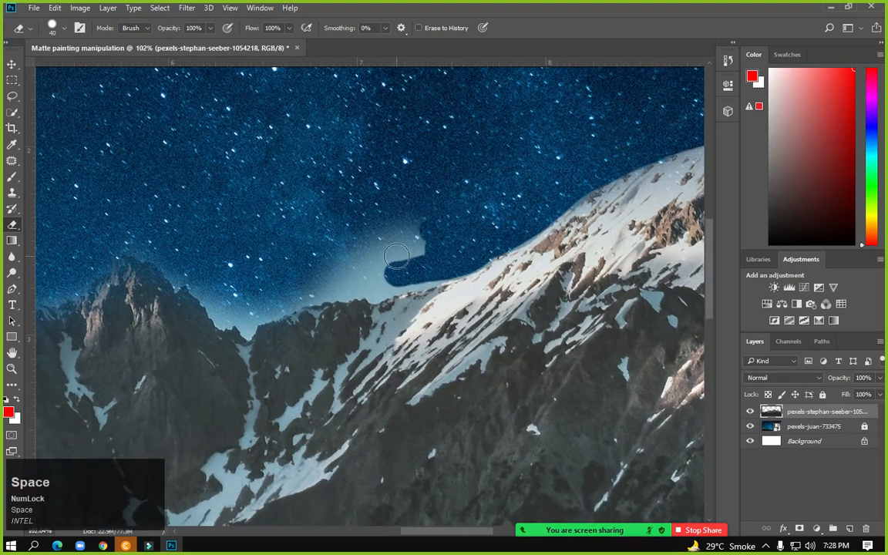
key(bracketleft)
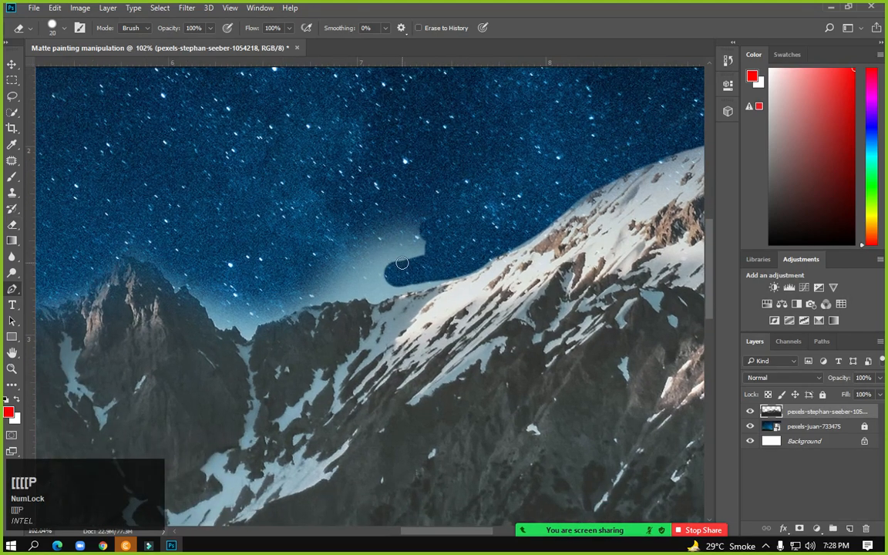
key(p)
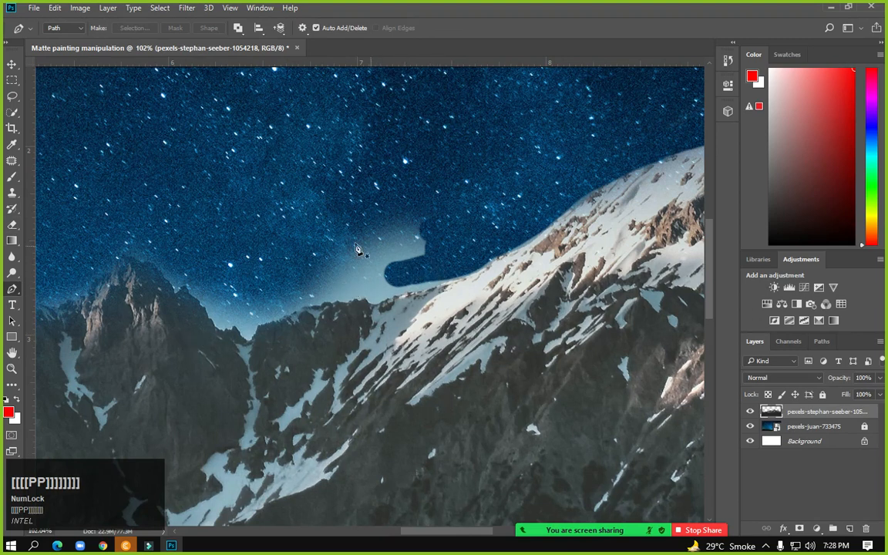
click(12, 224)
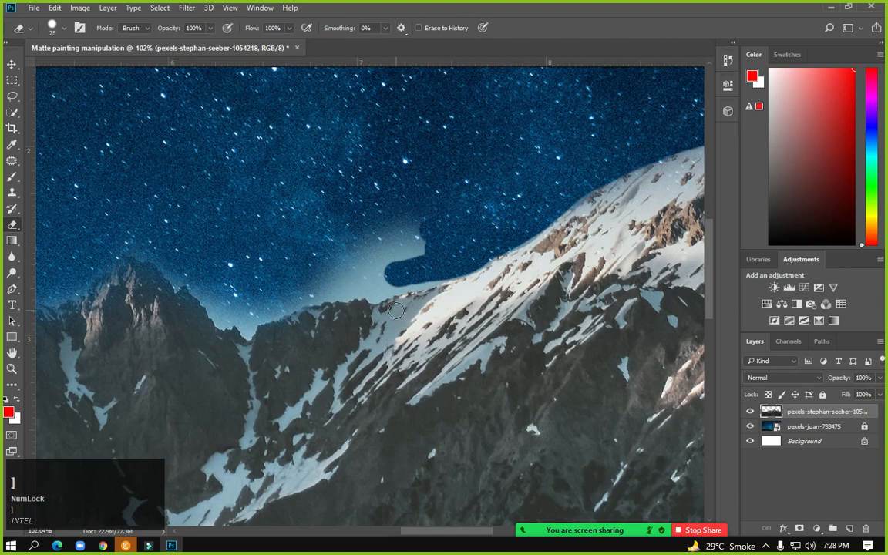
key(bracketright)
mouse_move(361, 279)
mouse_down()
mouse_move(376, 271)
mouse_move(383, 248)
mouse_move(391, 257)
mouse_move(364, 242)
mouse_move(400, 229)
mouse_move(326, 274)
mouse_move(347, 276)
mouse_move(372, 228)
mouse_move(303, 273)
mouse_move(303, 286)
mouse_move(259, 269)
mouse_move(200, 274)
mouse_move(164, 238)
mouse_move(135, 238)
mouse_move(269, 209)
mouse_move(218, 238)
mouse_move(159, 254)
mouse_move(400, 157)
mouse_up()
key(space)
key(space)
drag(358, 211, 357, 211)
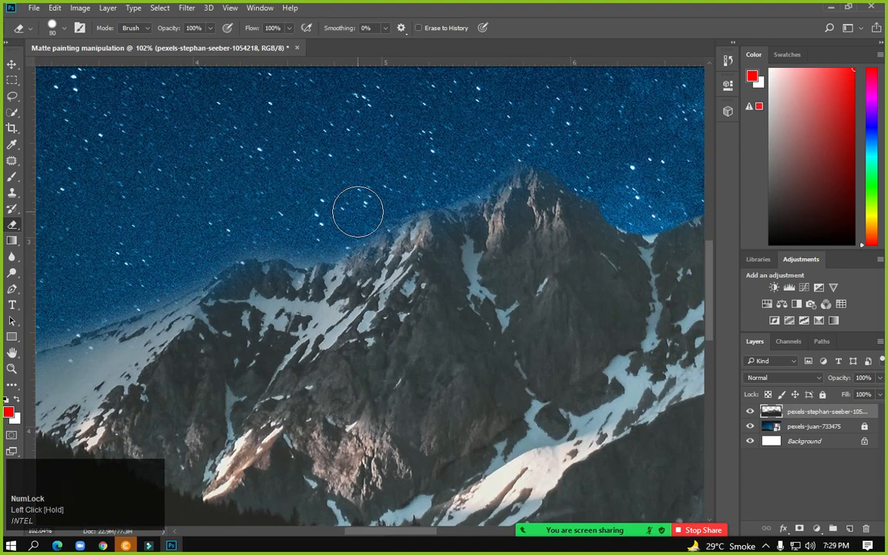
Reselect the pexels-stephan-seeber-1054218 layer and erase a bit more haze along the lower left slope
click(791, 430)
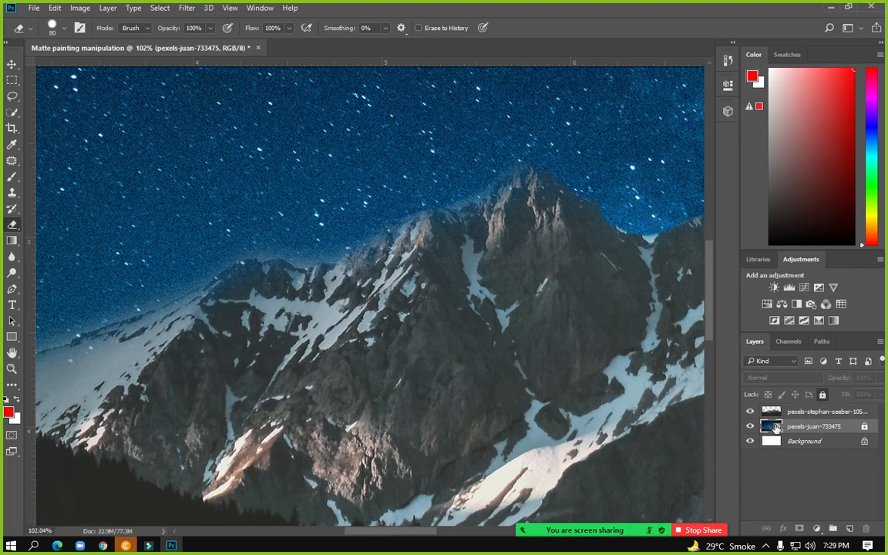
right_click(785, 432)
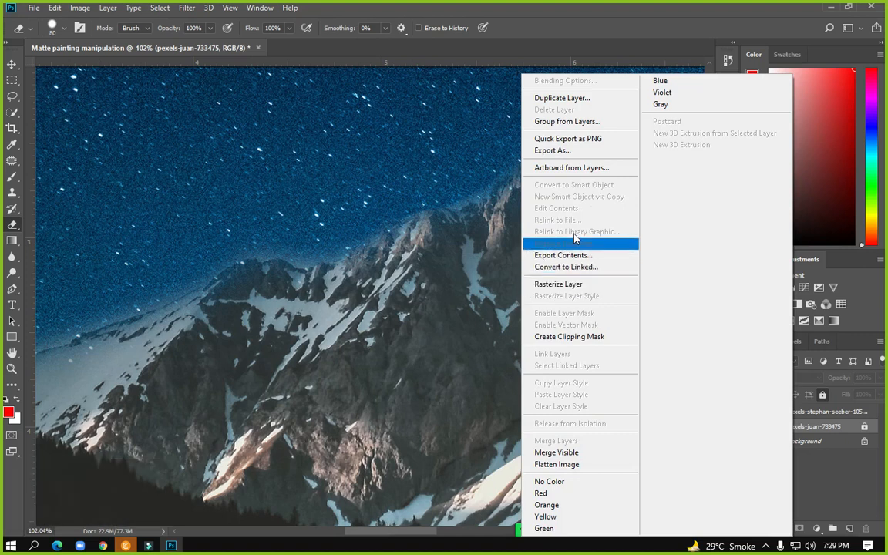
click(420, 170)
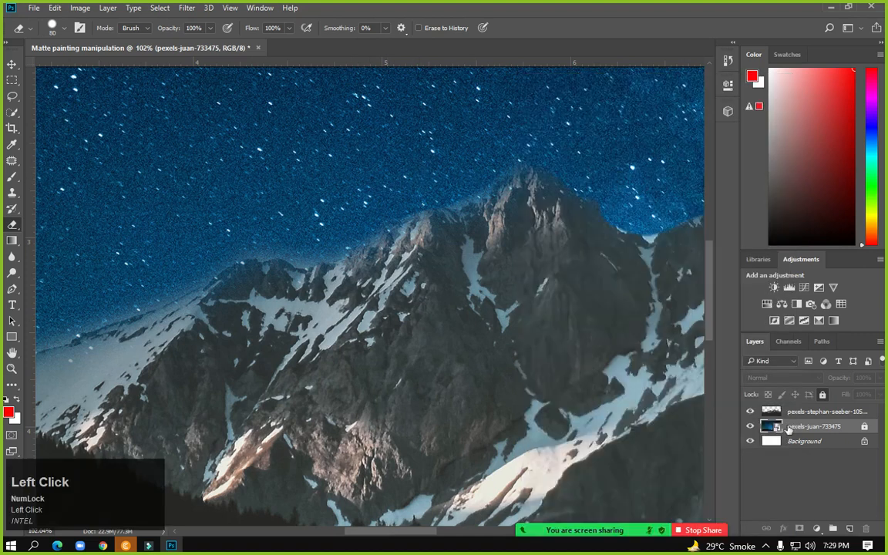
click(809, 411)
mouse_move(475, 167)
mouse_down()
mouse_move(329, 232)
mouse_move(294, 242)
mouse_move(267, 231)
mouse_move(162, 265)
mouse_move(510, 181)
mouse_move(466, 224)
mouse_move(237, 299)
mouse_move(32, 333)
mouse_move(150, 324)
mouse_move(60, 351)
mouse_move(141, 311)
mouse_up()
key(space)
alt+scroll(293, 383, down, 8)
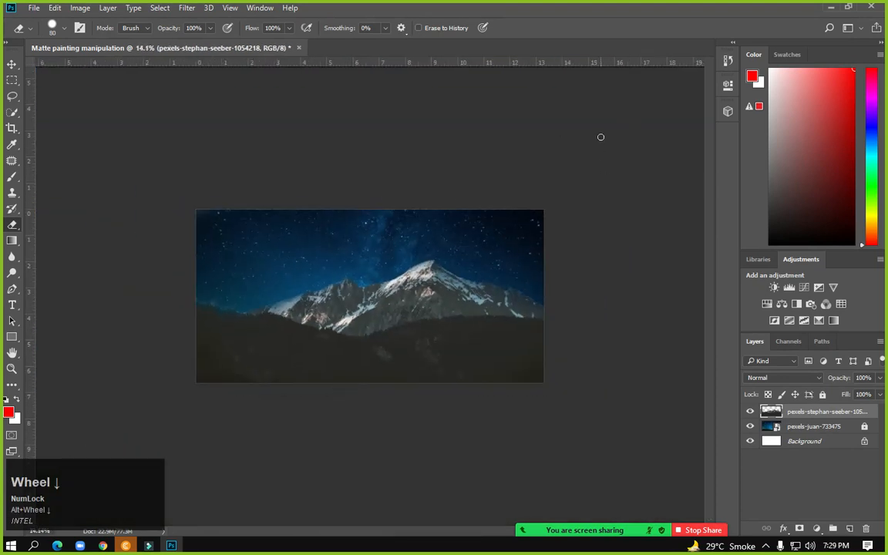
Save the composite to the Desktop as Matte painting manipulation.psd with default format options
click(823, 10)
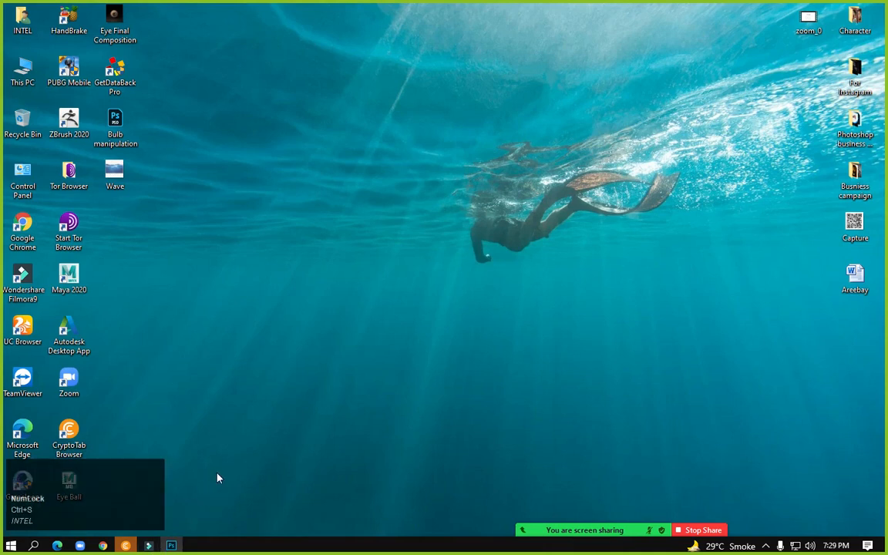
click(171, 545)
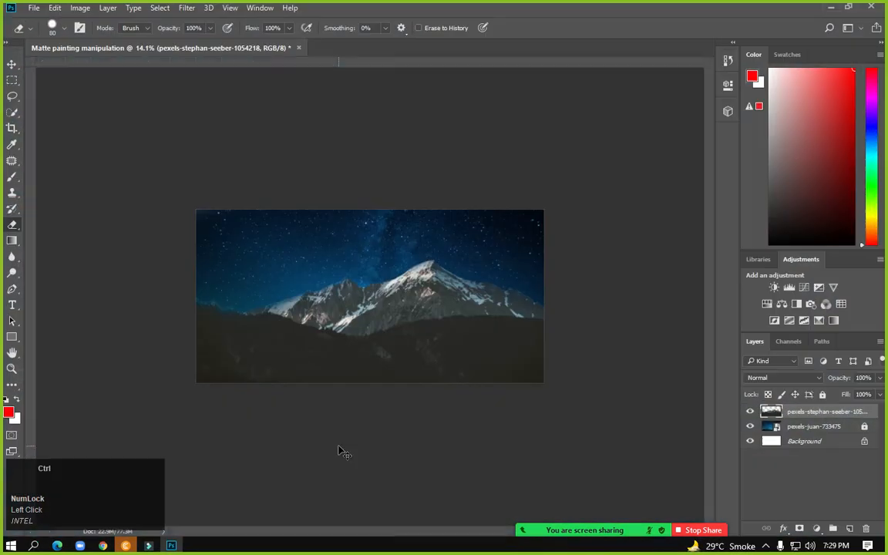
key(ctrl+s)
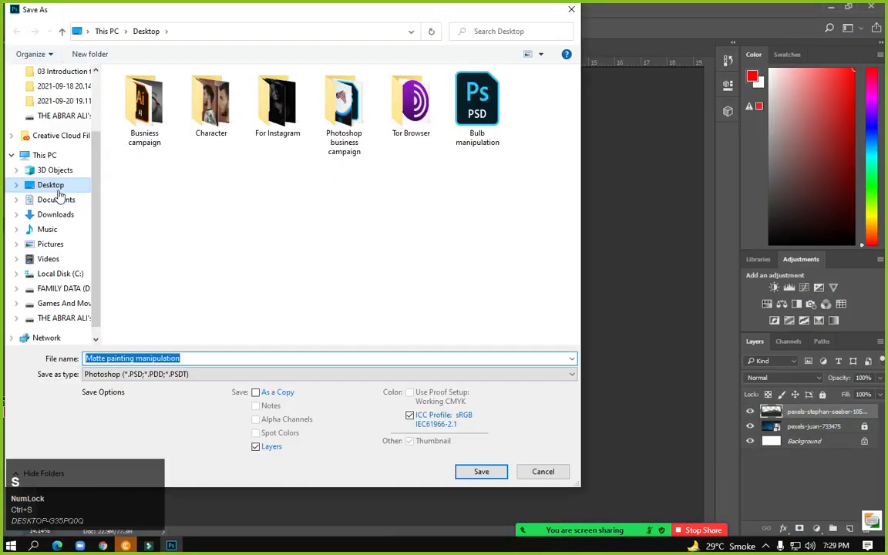
click(62, 188)
click(479, 471)
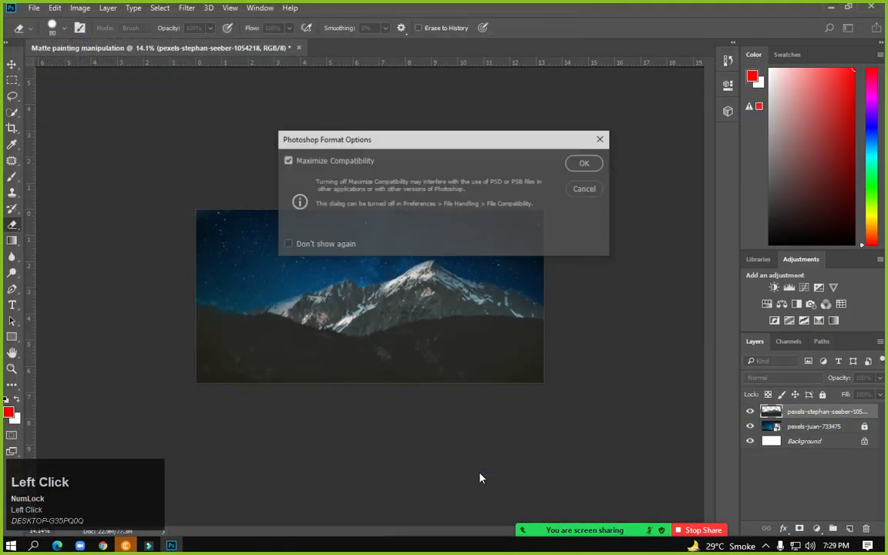
click(584, 163)
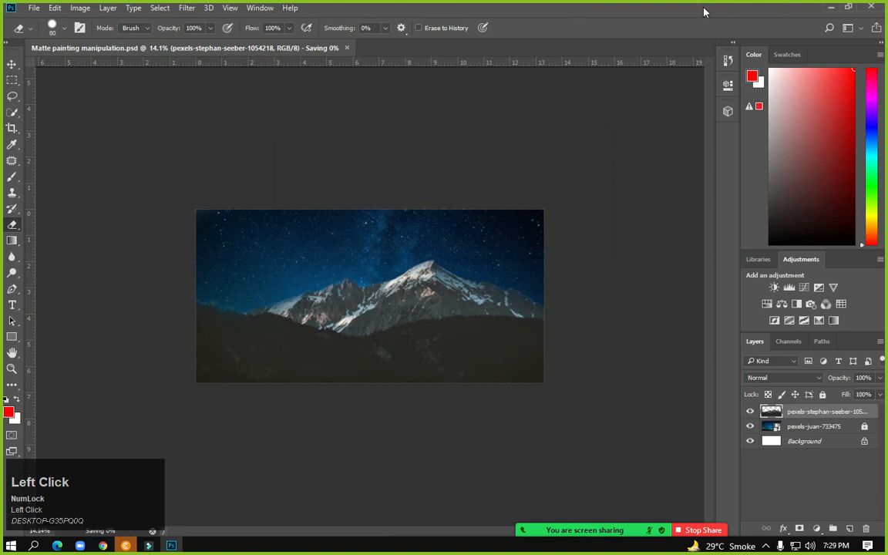
click(829, 11)
Refresh the Windows desktop repeatedly from its right-click menu
right_click(309, 155)
click(332, 186)
right_click(332, 185)
click(376, 222)
right_click(376, 220)
click(413, 253)
right_click(348, 239)
click(377, 279)
right_click(377, 276)
click(431, 319)
right_click(281, 173)
click(332, 211)
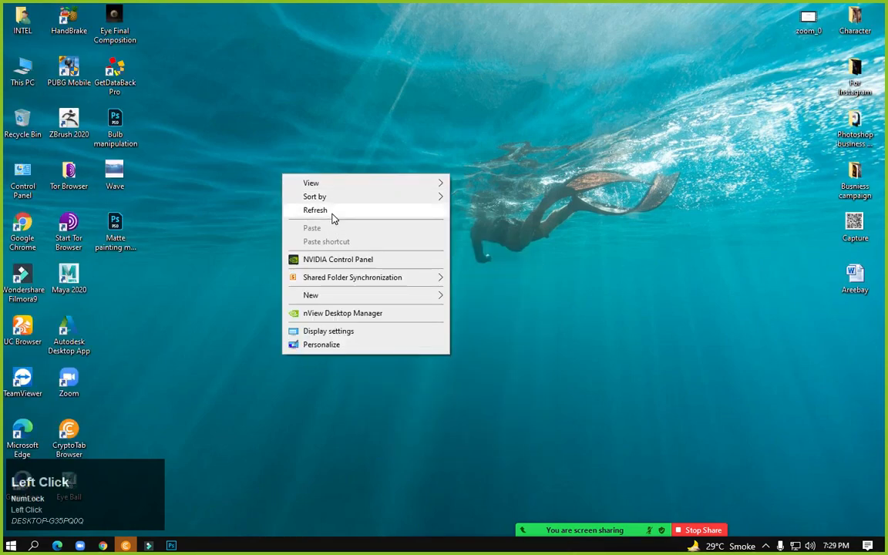
right_click(332, 214)
click(351, 248)
right_click(362, 243)
click(388, 284)
right_click(387, 287)
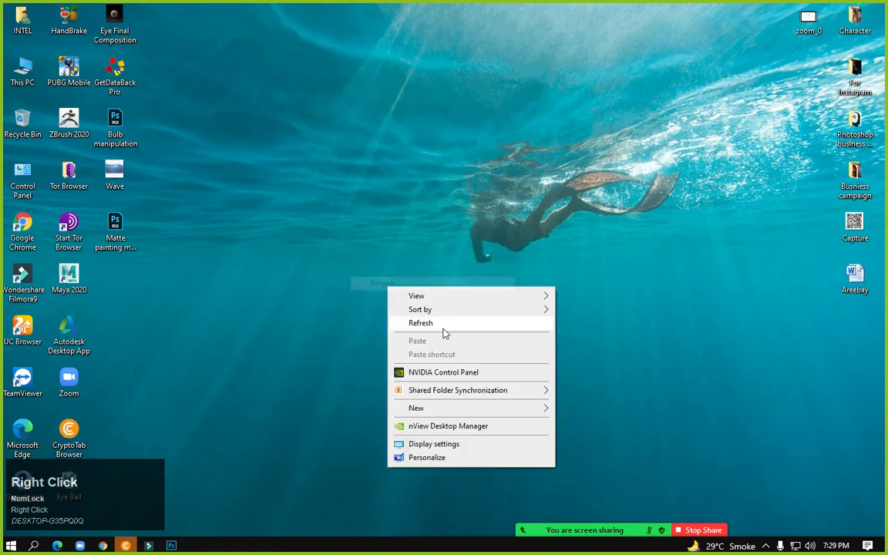
click(443, 327)
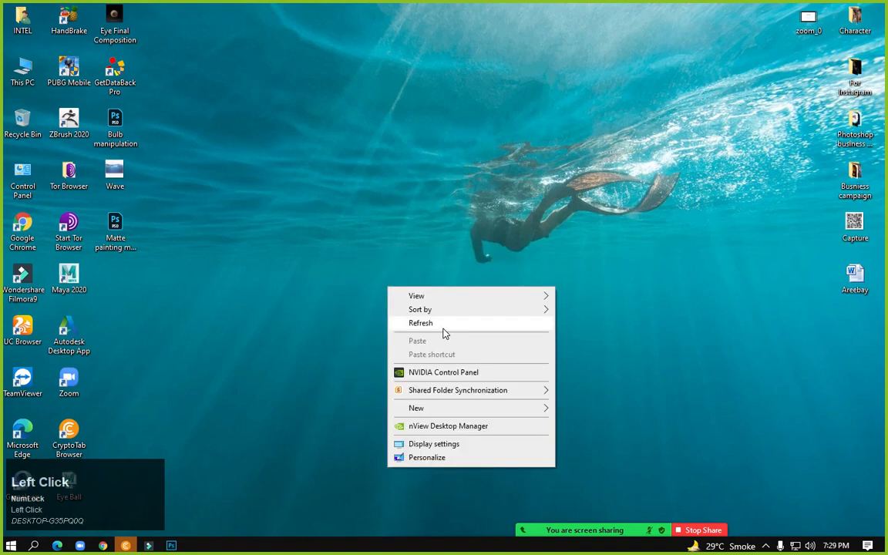
Close the CryptoTab browser, refresh the desktop again, and restore the Photoshop document
click(126, 545)
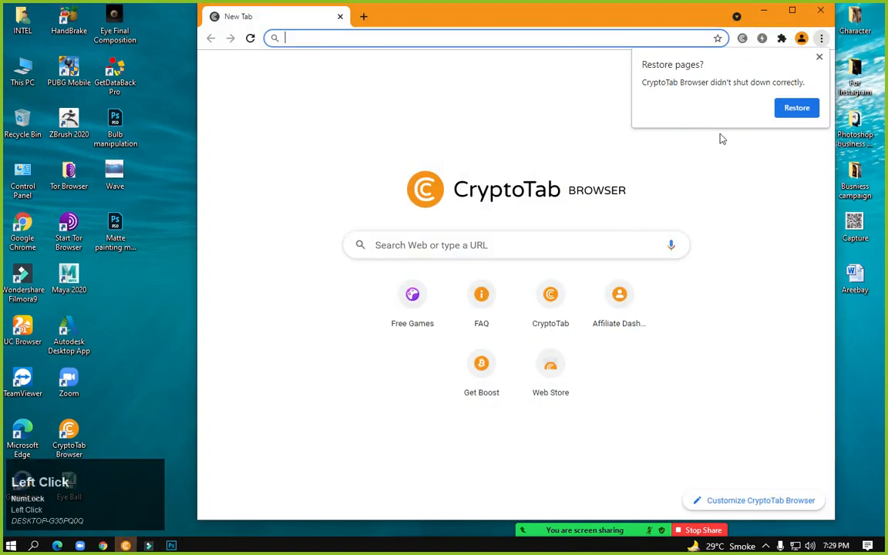
click(818, 11)
right_click(332, 175)
click(362, 213)
right_click(366, 213)
click(393, 249)
right_click(394, 258)
click(416, 288)
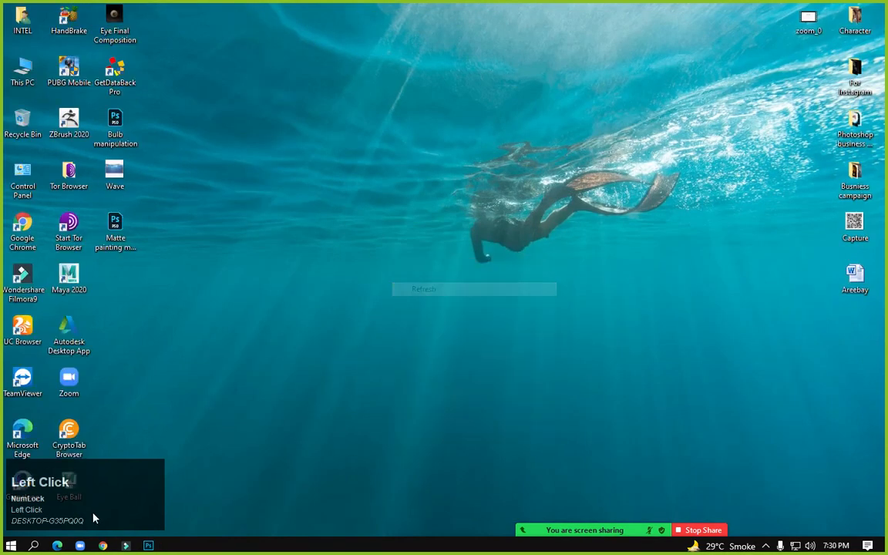
mouse_move(145, 544)
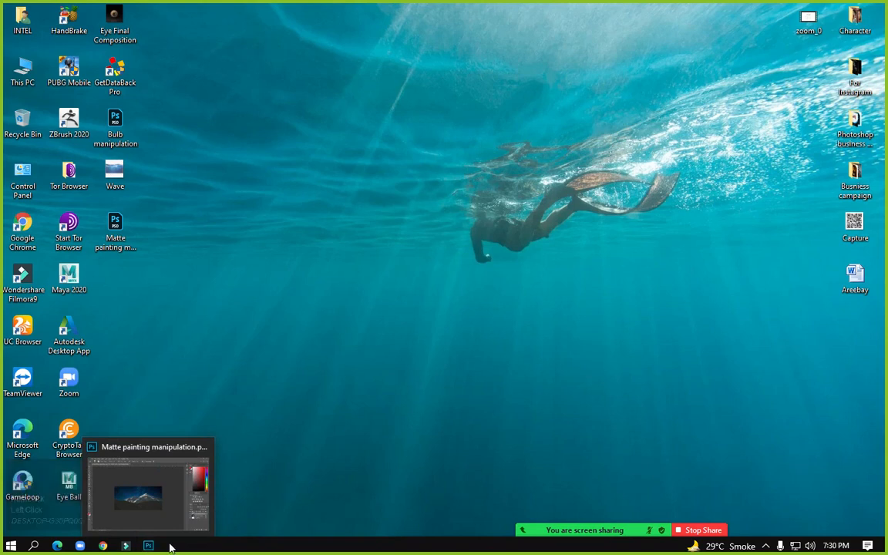
click(151, 546)
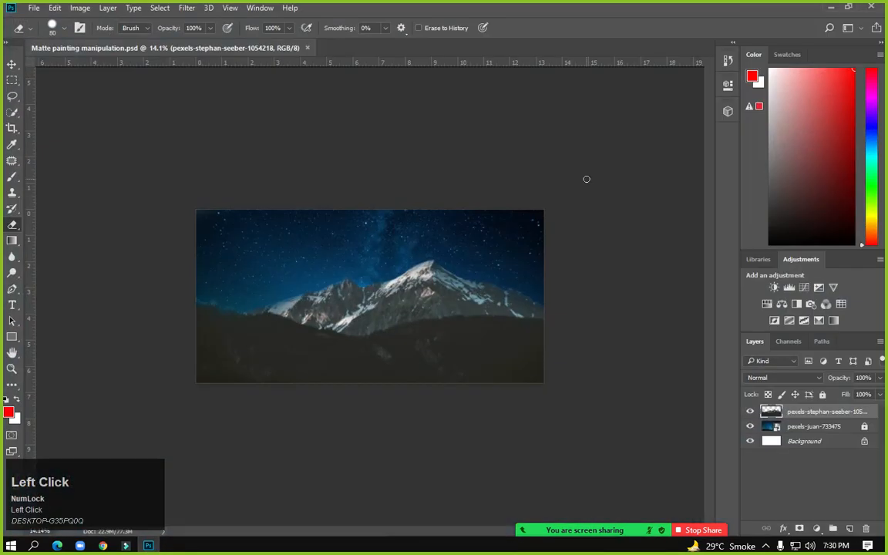
From Explorer's refreshed Downloads folder, drag pexels-stephan-seeber-1054222 onto the Photoshop canvas
click(830, 8)
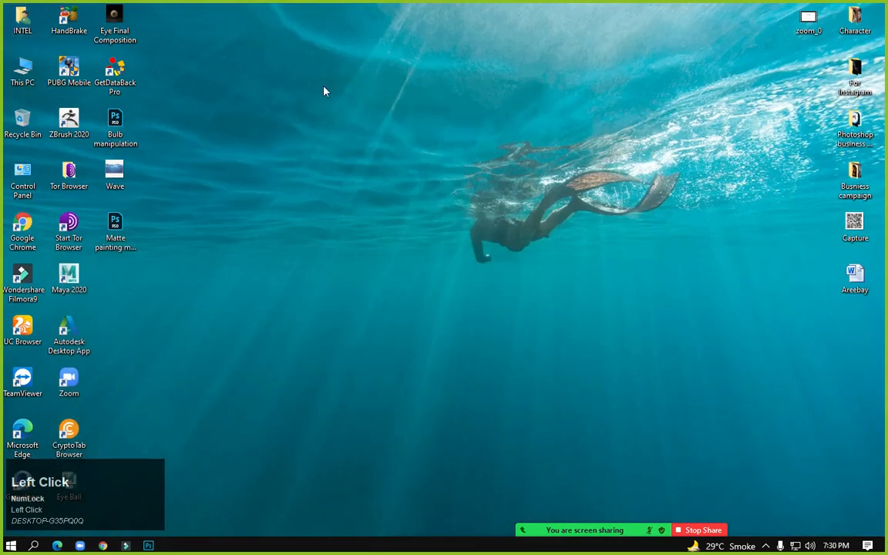
key(super+e)
double_click(454, 95)
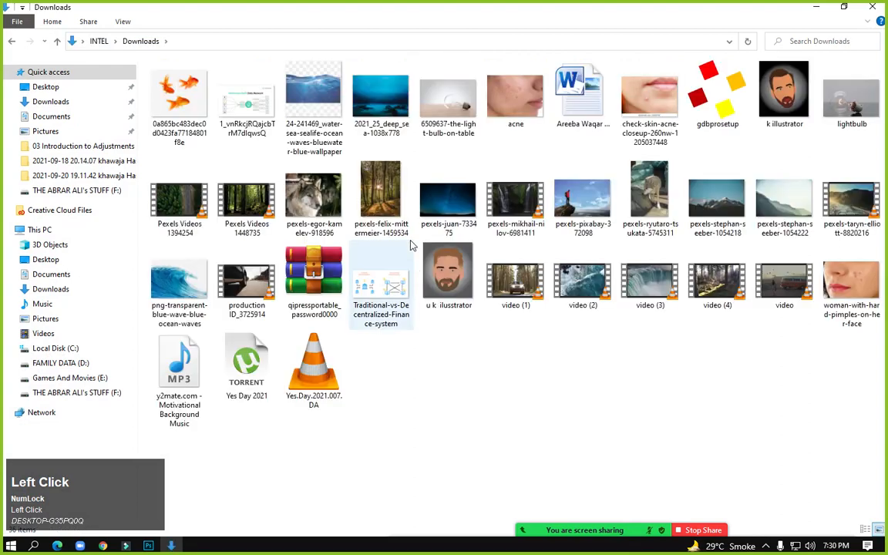
right_click(462, 371)
click(497, 246)
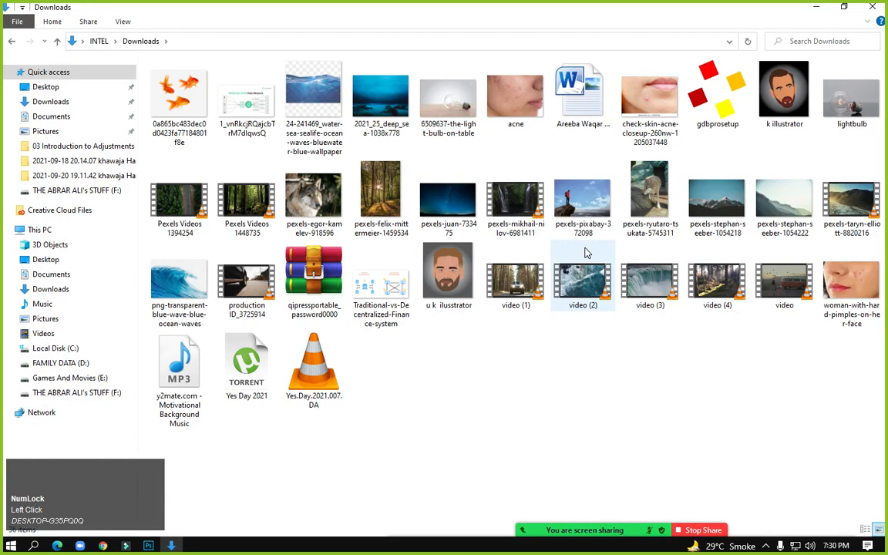
click(790, 211)
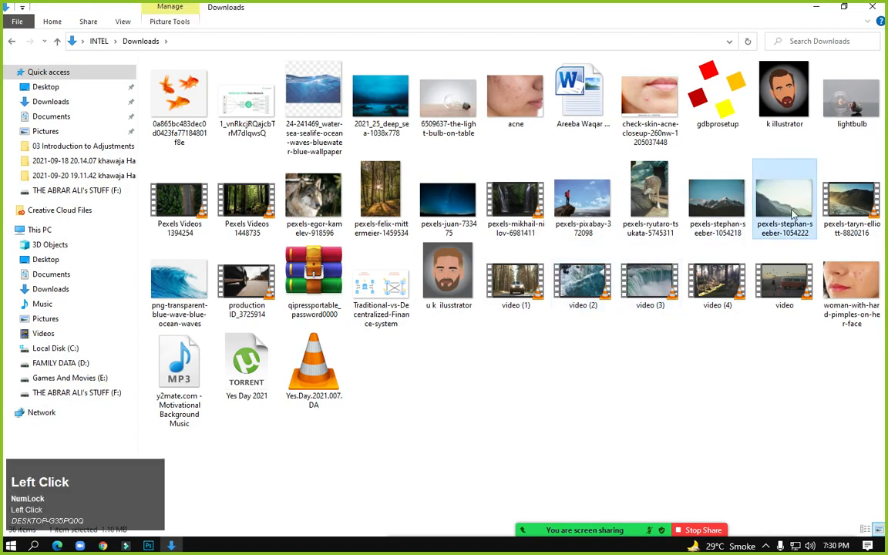
drag(783, 202, 299, 228)
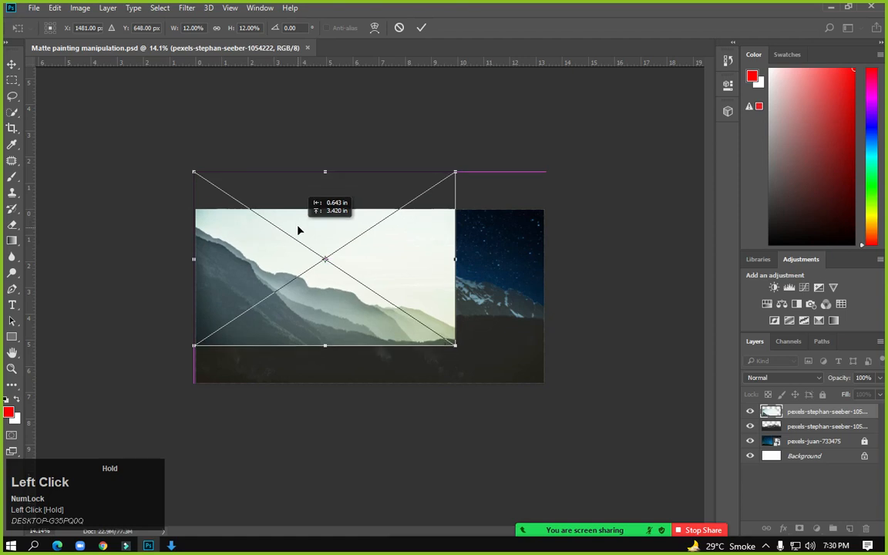
Commit the misty hills placement and rasterize its layer
alt+scroll(285, 337, up, 4)
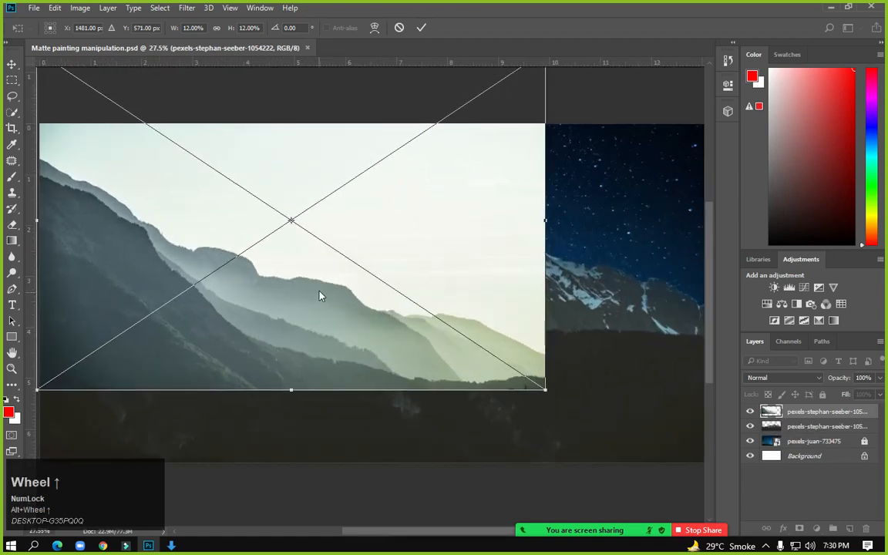
key(Return)
click(406, 196)
key(Return)
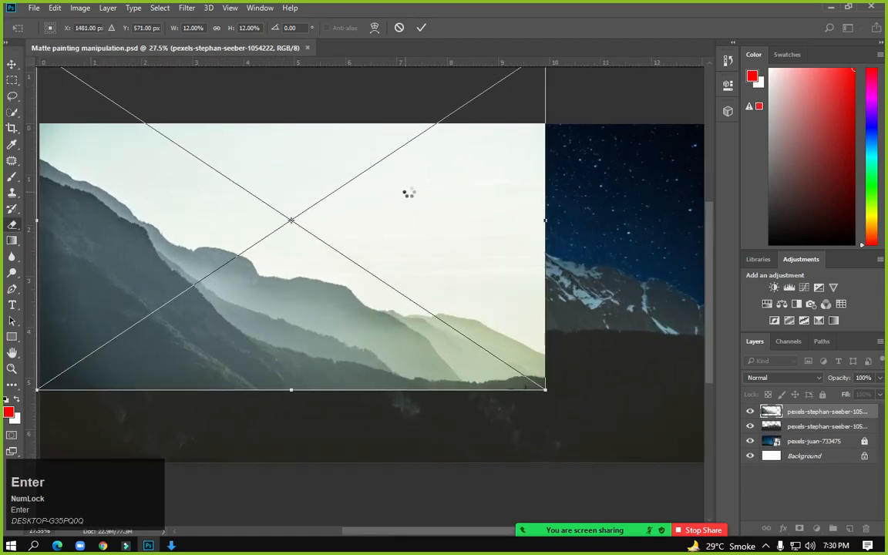
right_click(795, 418)
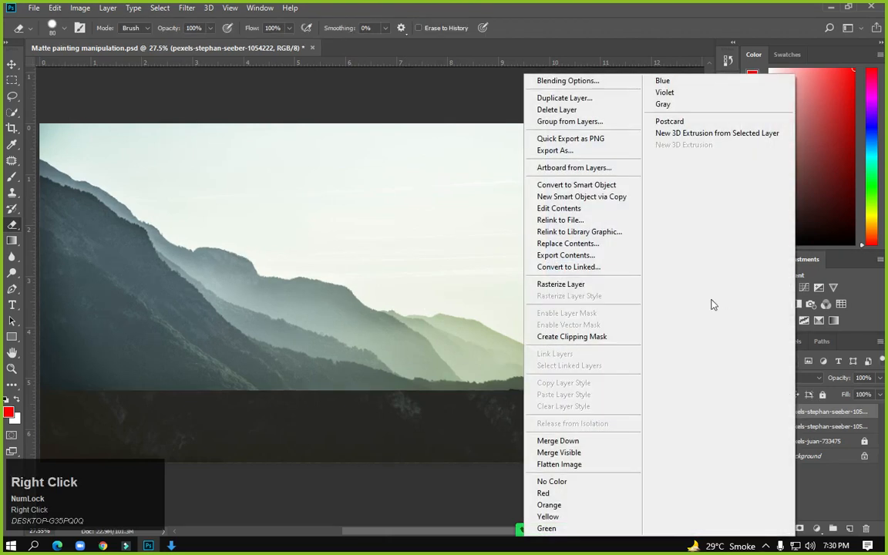
click(578, 284)
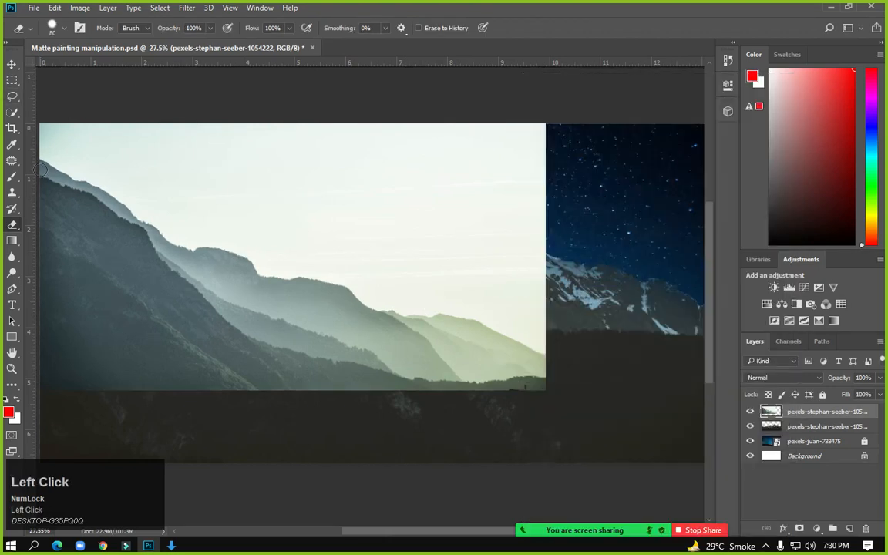
Erase the pale sky of the hills layer with the Magic Eraser
key([)
key(])
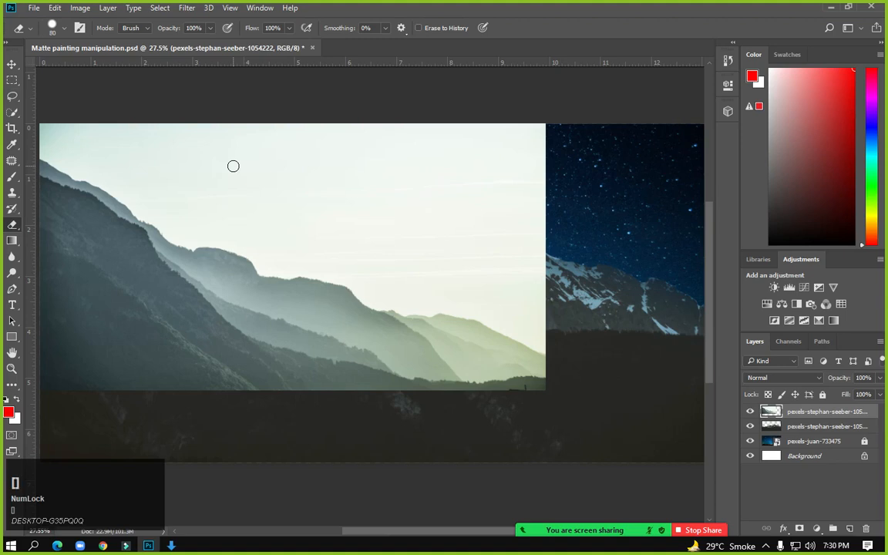
key(bracketright)
key(bracketright)
key(bracketright)
key(bracketright)
key(bracketright)
key(bracketright)
key(bracketright)
key(bracketright)
key(bracketright)
key(bracketright)
key(bracketright)
key(bracketright)
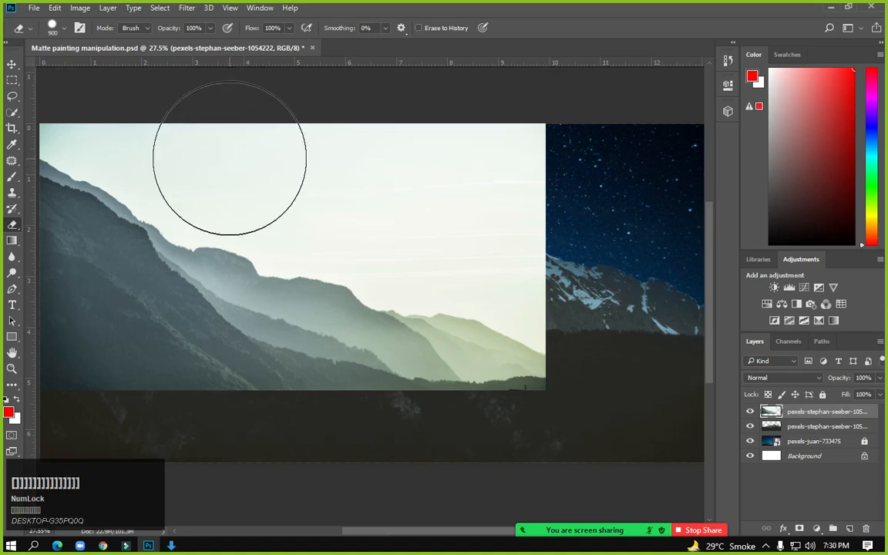
click(12, 224)
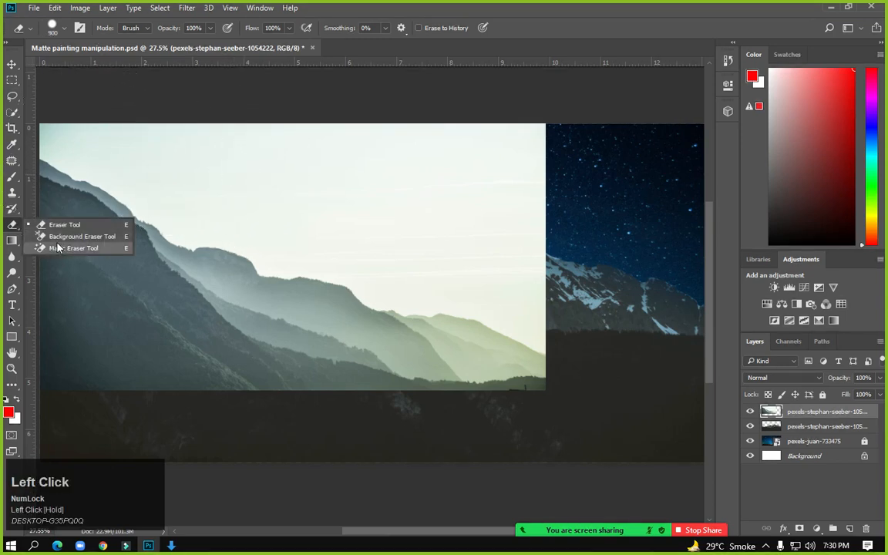
click(69, 247)
click(184, 161)
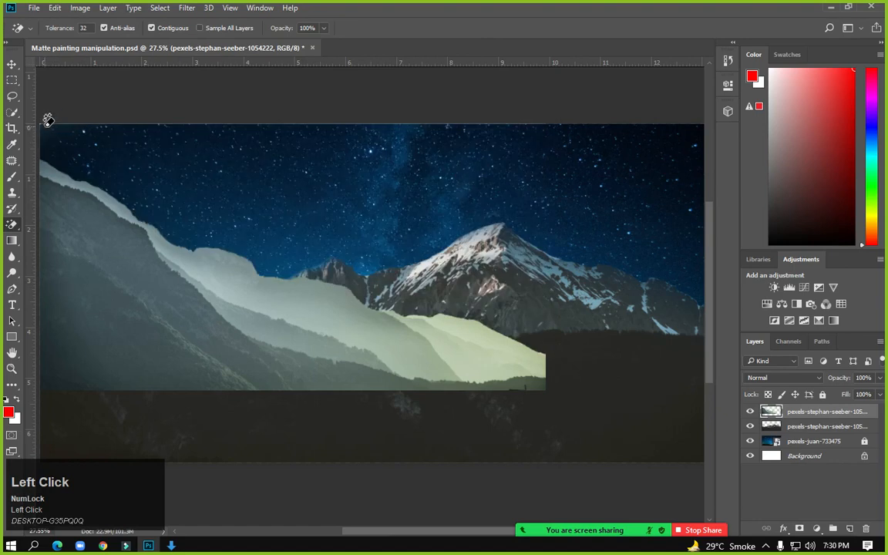
Move the misty hills layer below the snowy mountain layer
click(42, 120)
click(13, 80)
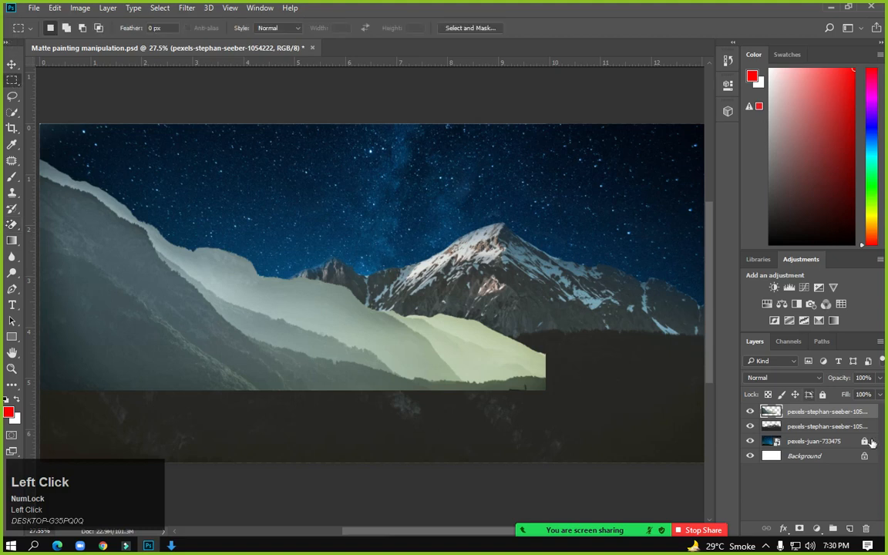
drag(826, 414, 823, 432)
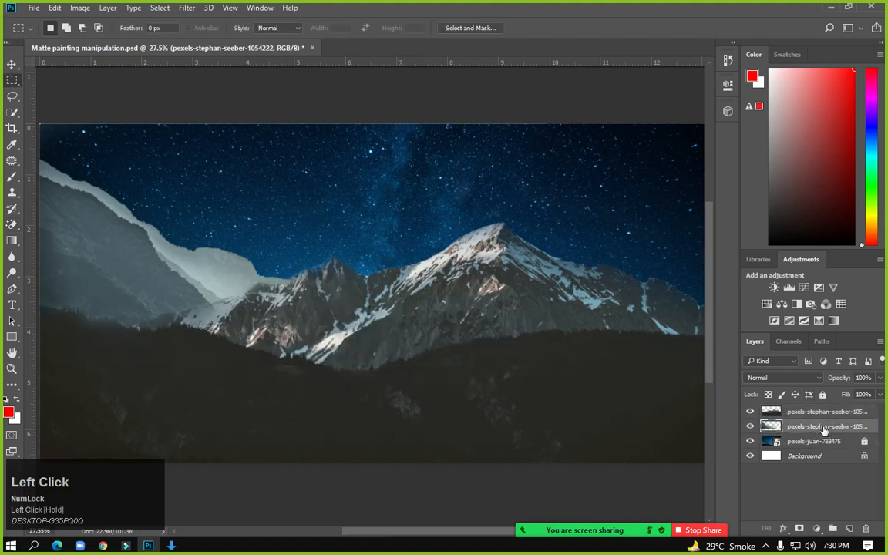
click(13, 83)
Check Downloads, keep the pale hills layer beneath the snowy peak, then minimize Photoshop
mouse_move(149, 546)
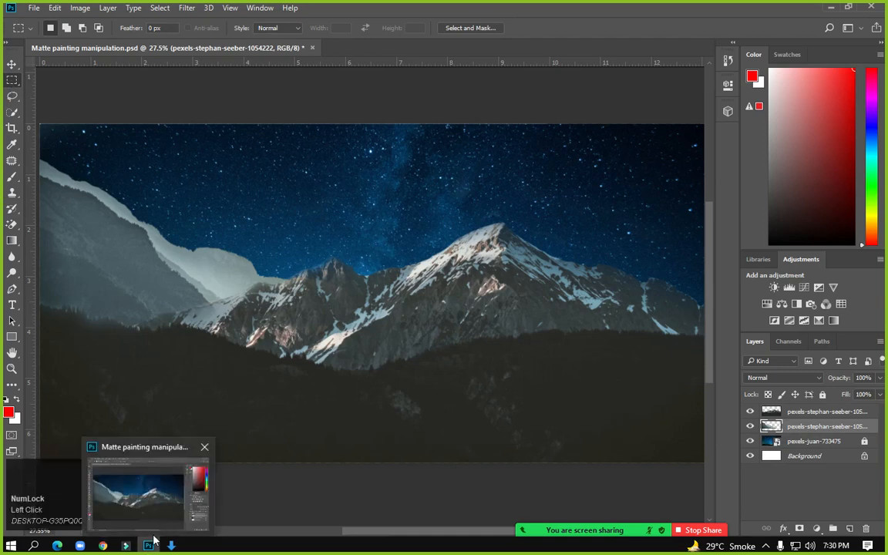
click(171, 546)
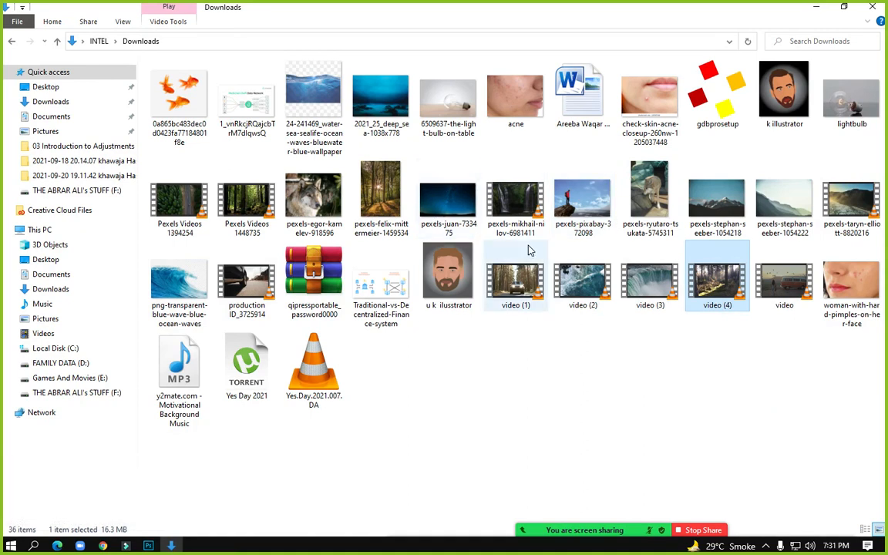
click(151, 546)
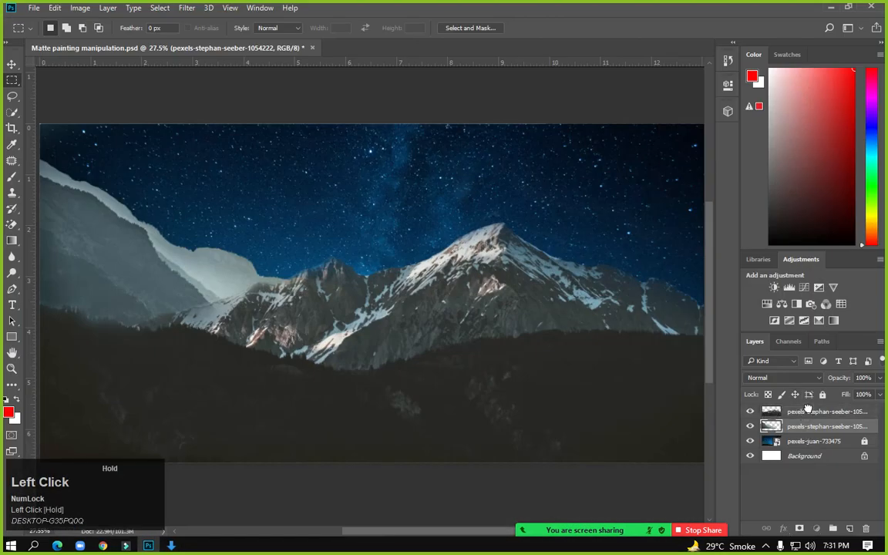
drag(808, 409, 707, 387)
drag(803, 416, 800, 436)
click(832, 9)
Place the pexels-felix-mittermeier-1459534 forest photo and move its layer to the top
drag(391, 213, 433, 316)
scroll(367, 302, down, 2)
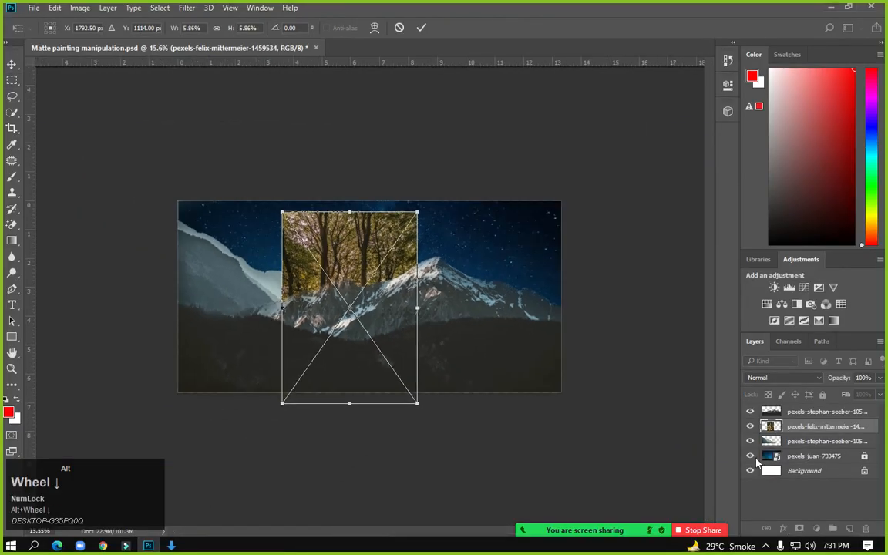
key(Return)
click(803, 410)
drag(804, 410, 806, 413)
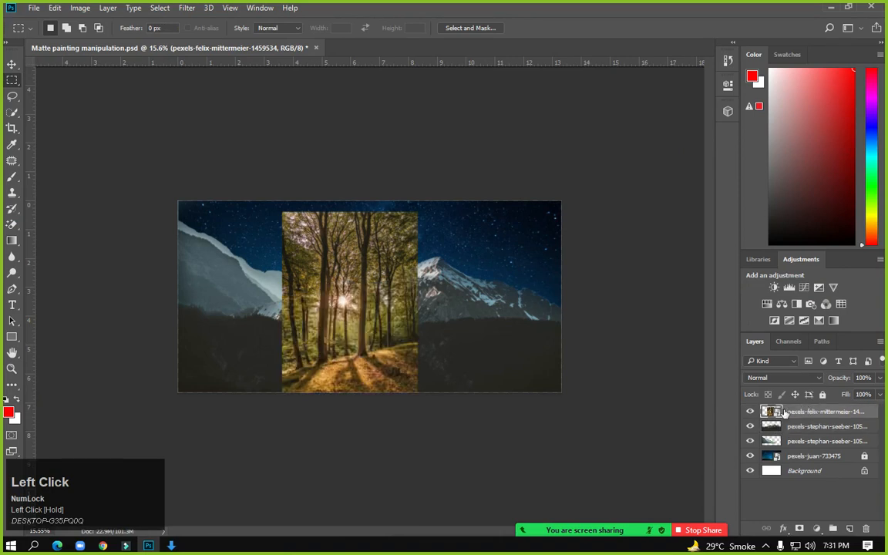
Scale and reposition the forest photo so it spans the full canvas width
click(12, 64)
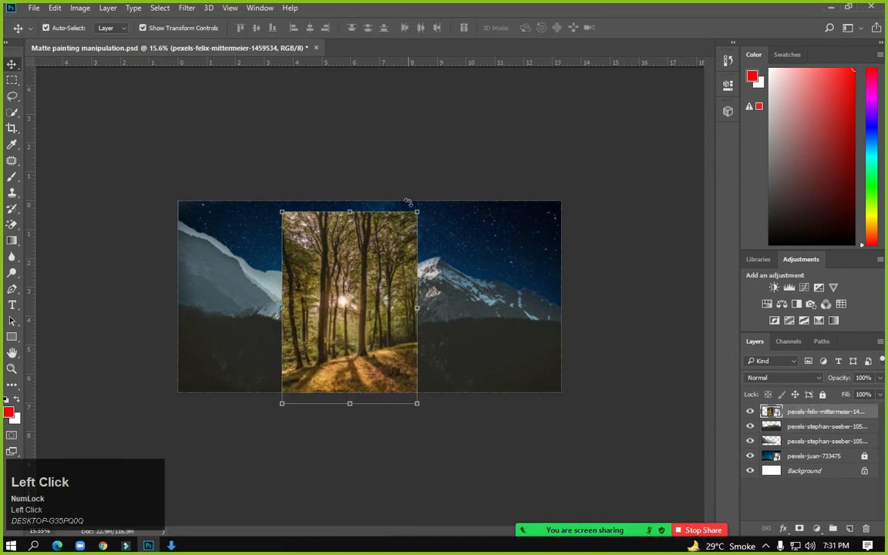
drag(416, 210, 692, 78)
drag(404, 255, 445, 118)
alt+scroll(421, 239, down, 1)
alt+scroll(421, 239, down, 2)
drag(383, 209, 391, 203)
alt+scroll(386, 264, up, 2)
alt+scroll(385, 263, up, 1)
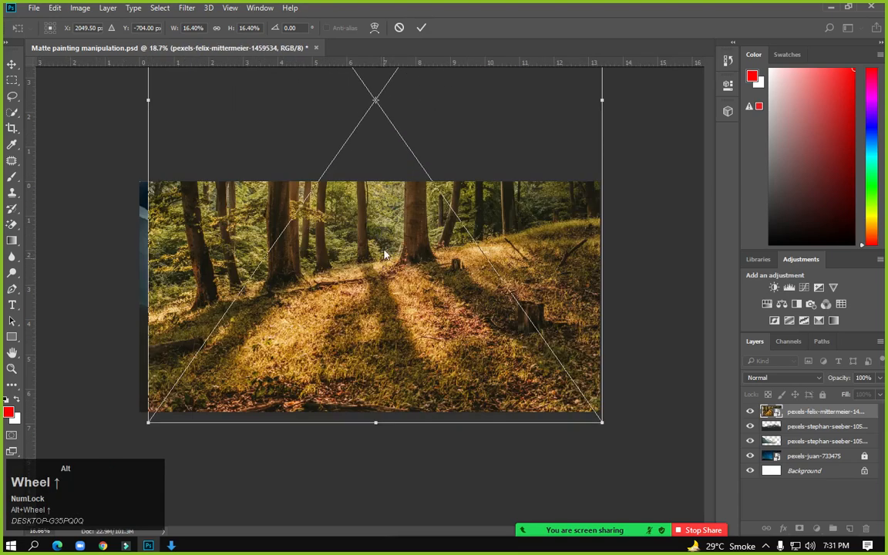
drag(382, 233, 381, 322)
drag(141, 206, 137, 206)
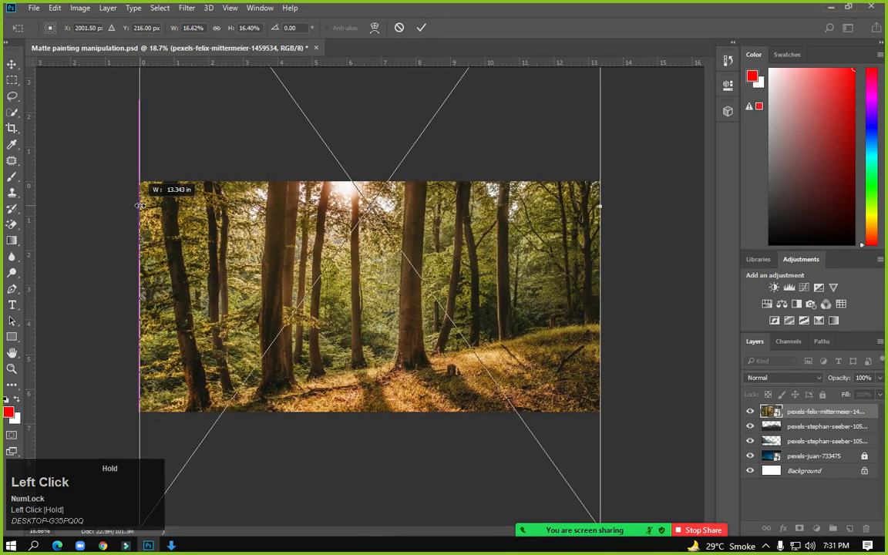
alt+scroll(369, 296, down, 5)
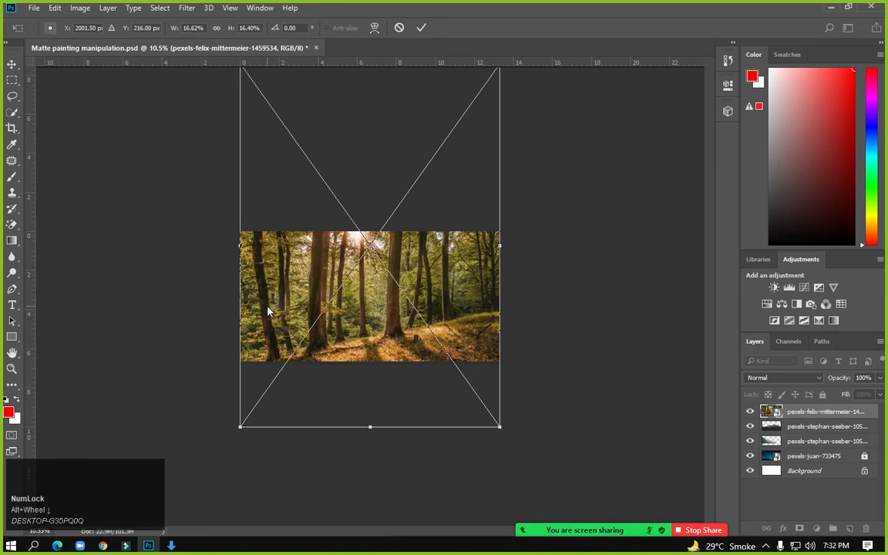
key(Return)
Commit the forest photo placement
click(408, 140)
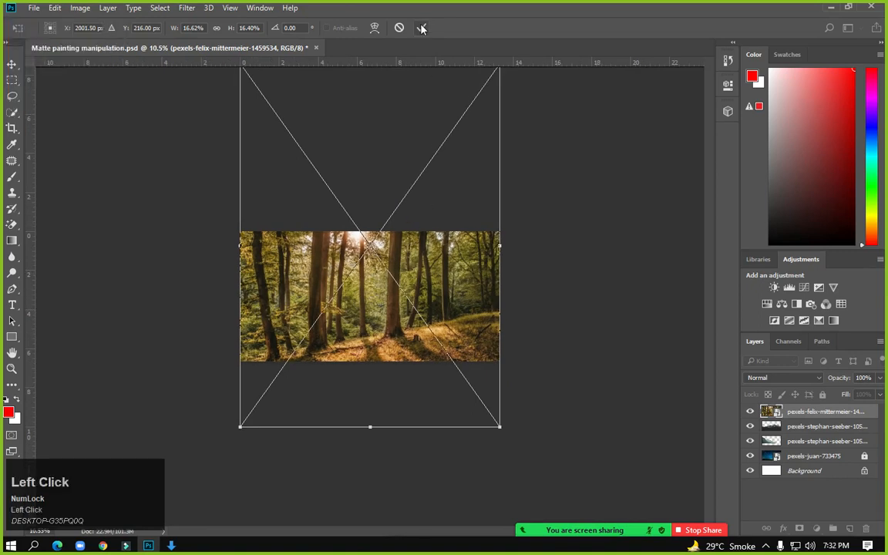
click(11, 82)
click(392, 208)
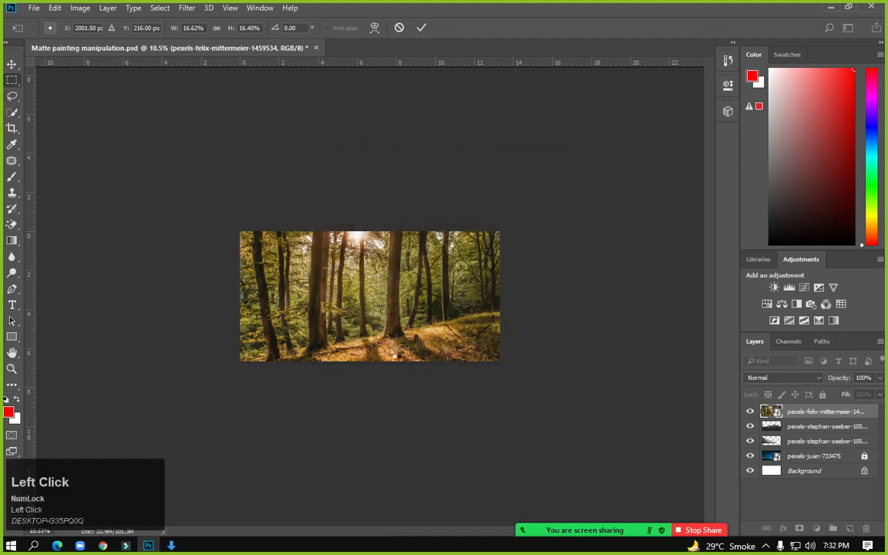
Delete the forest photo layer and save the matte painting with Ctrl+S
scroll(362, 296, up, 1)
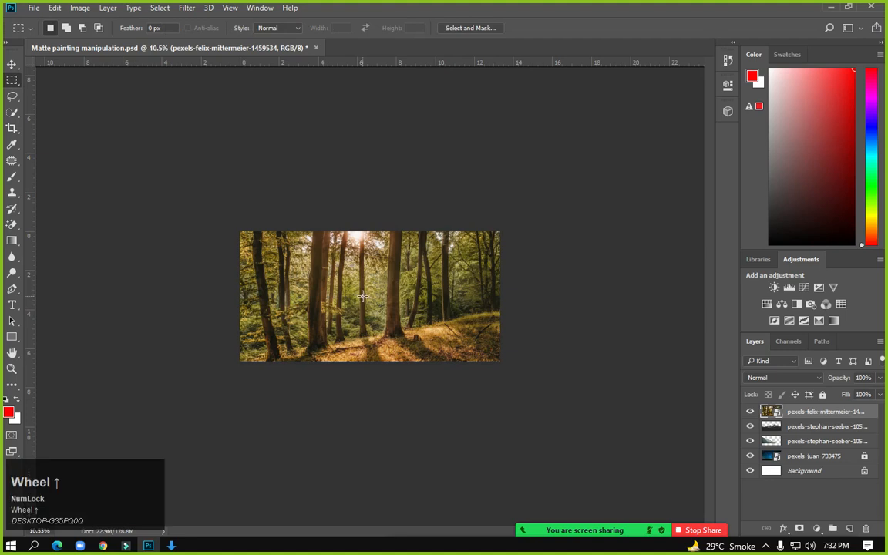
scroll(364, 295, up, 5)
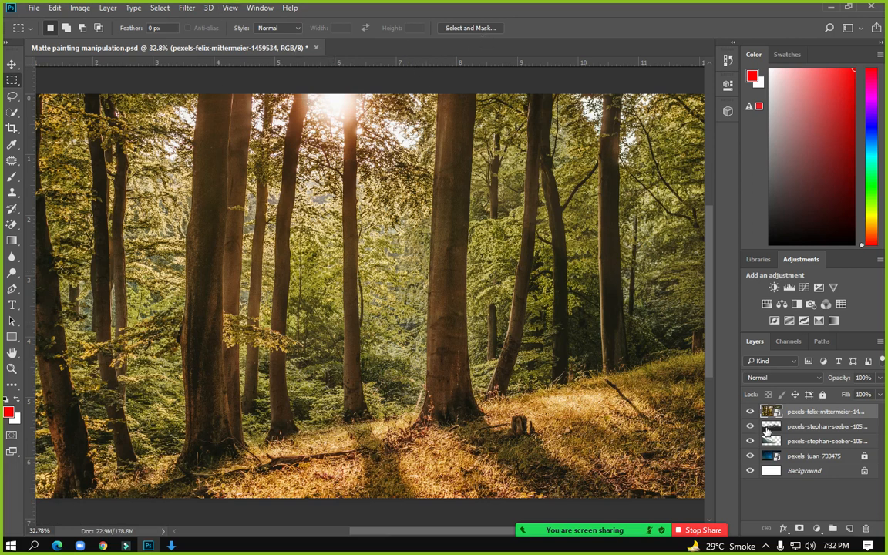
click(789, 413)
key(Delete)
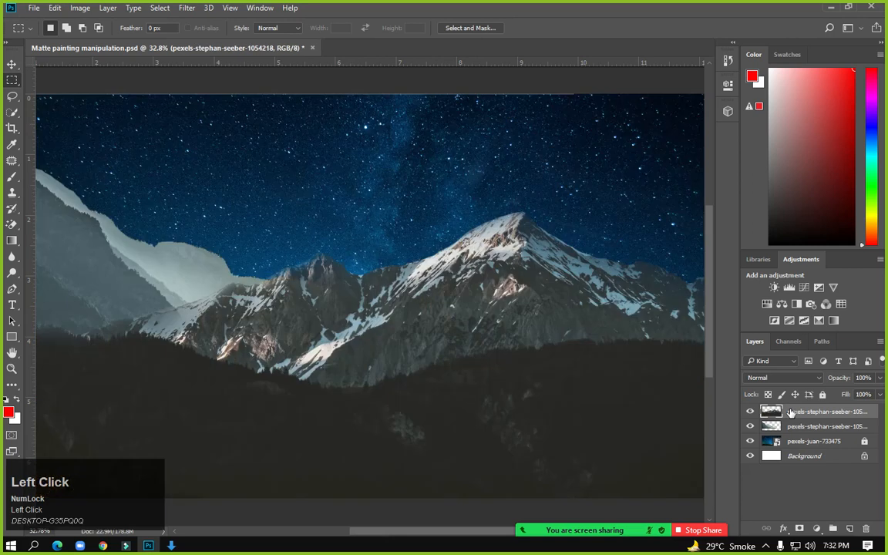
key(ctrl+s)
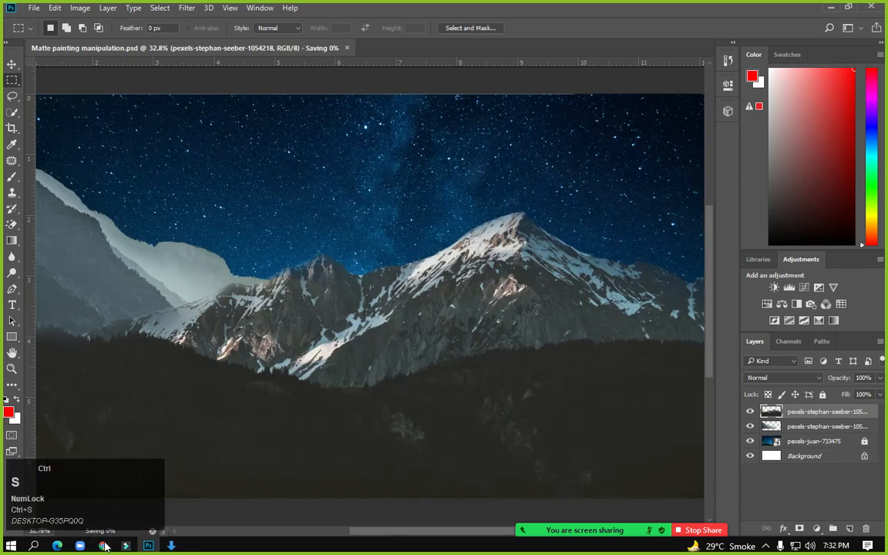
Search Google Images for 'forest trees png' in a new Chrome tab
click(103, 544)
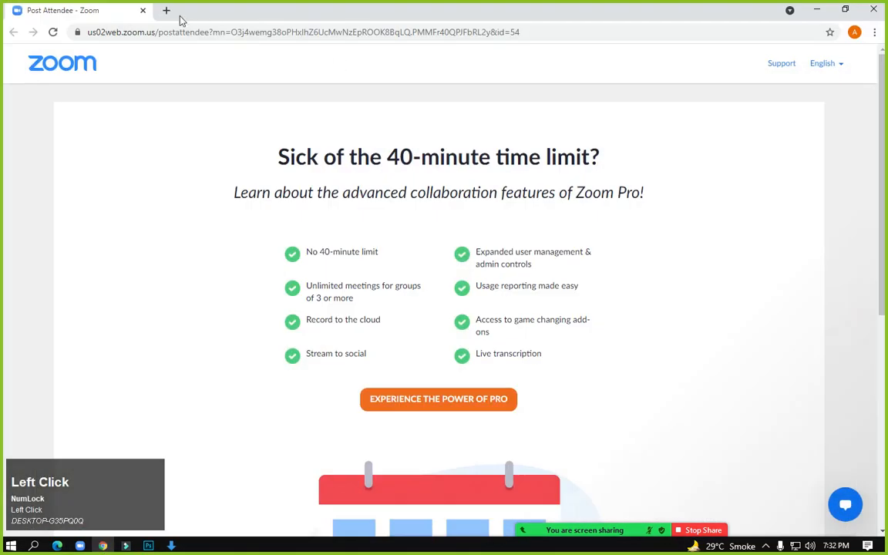
click(165, 10)
click(178, 33)
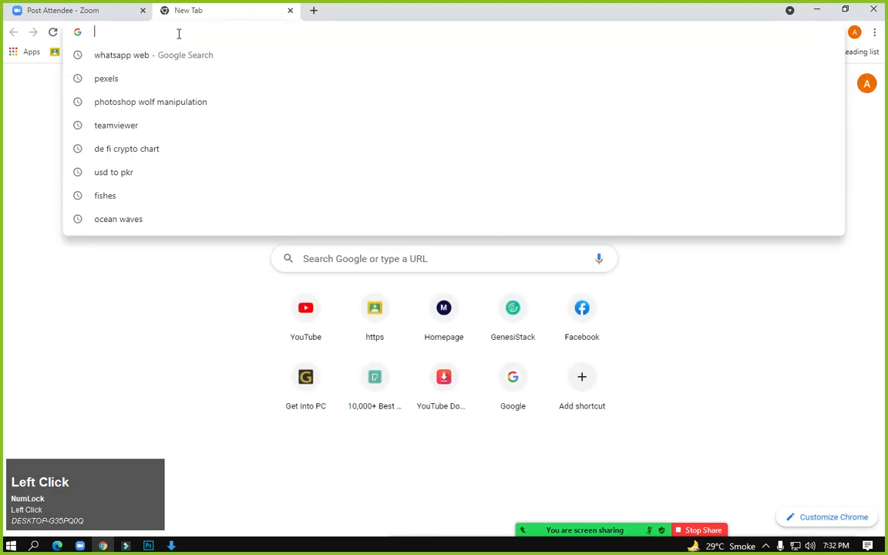
text(fores)
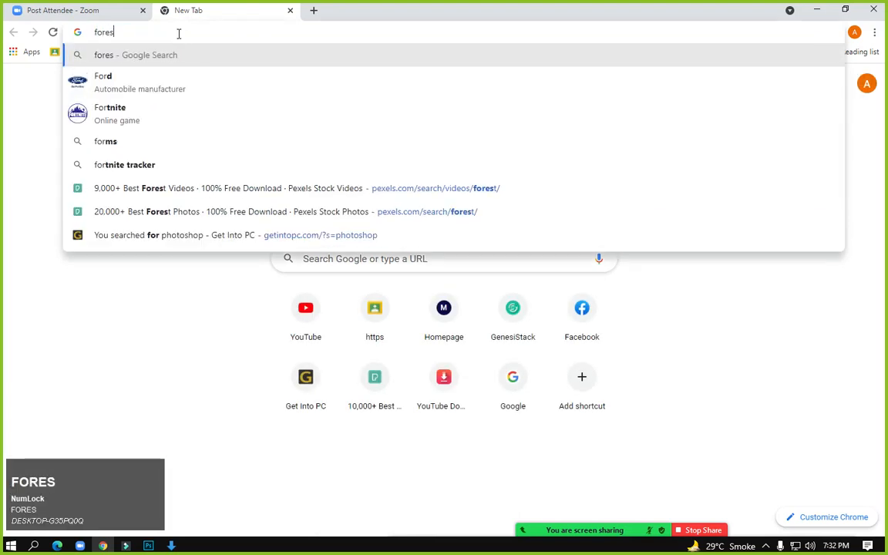
text(t trees pn)
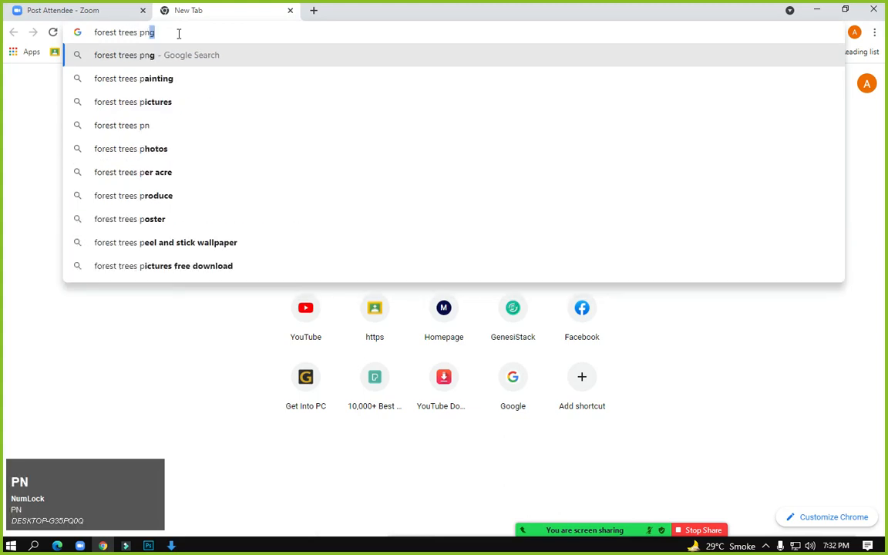
key(Return)
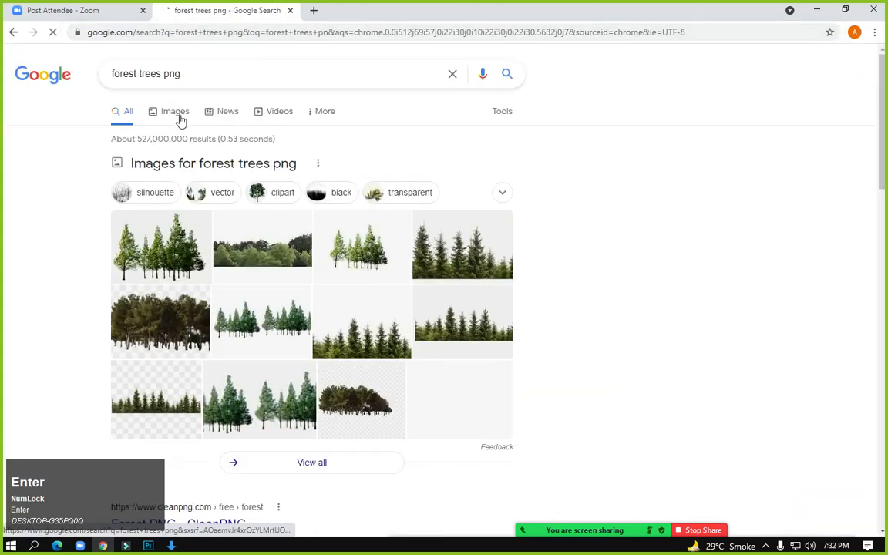
click(176, 110)
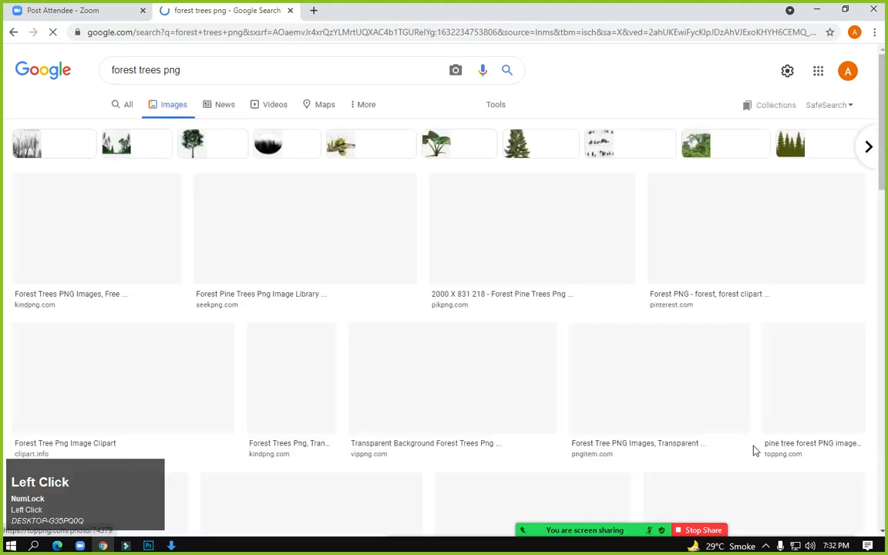
Browse the image results, preview the black tree silhouette, and open a fresh tab
scroll(616, 448, down, 4)
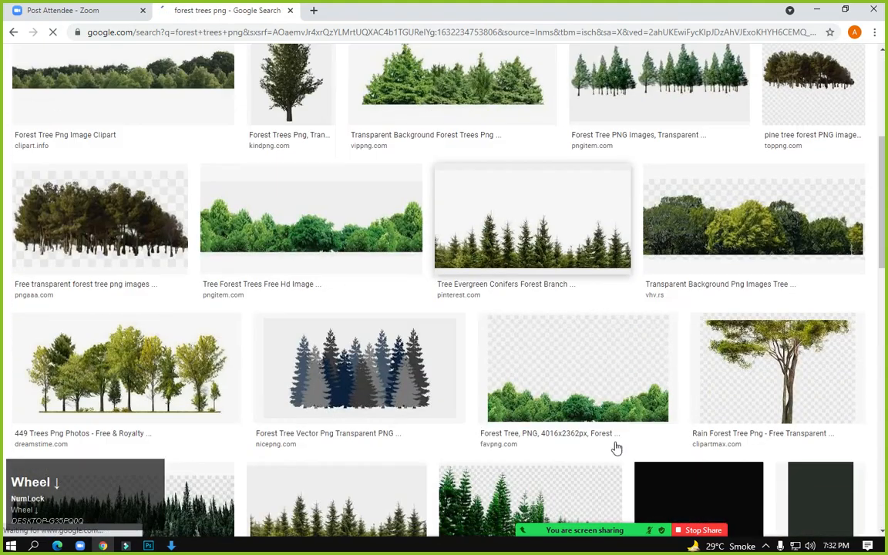
scroll(616, 448, down, 2)
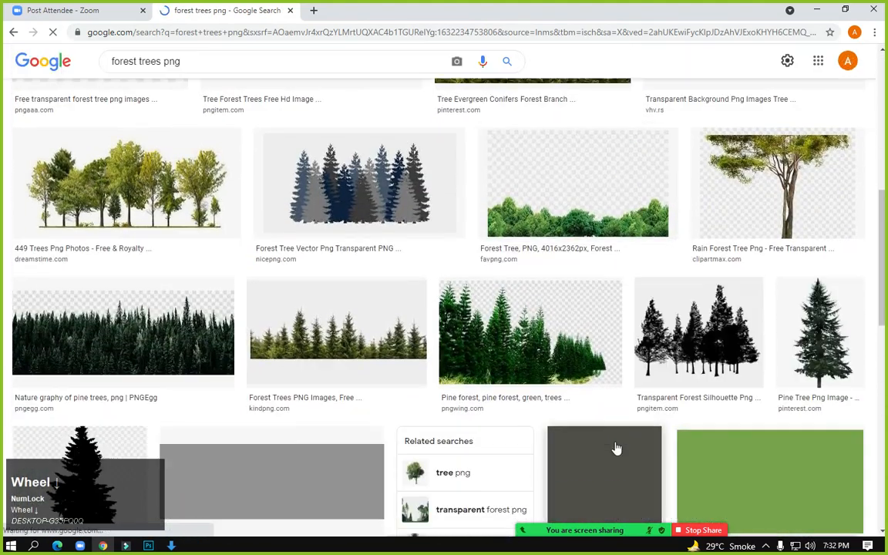
scroll(616, 448, down, 2)
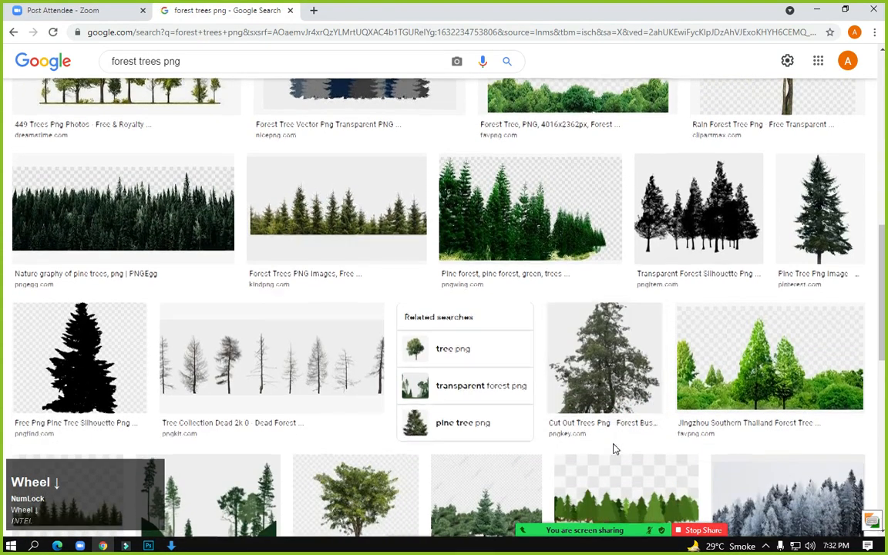
scroll(614, 449, down, 5)
scroll(614, 450, down, 3)
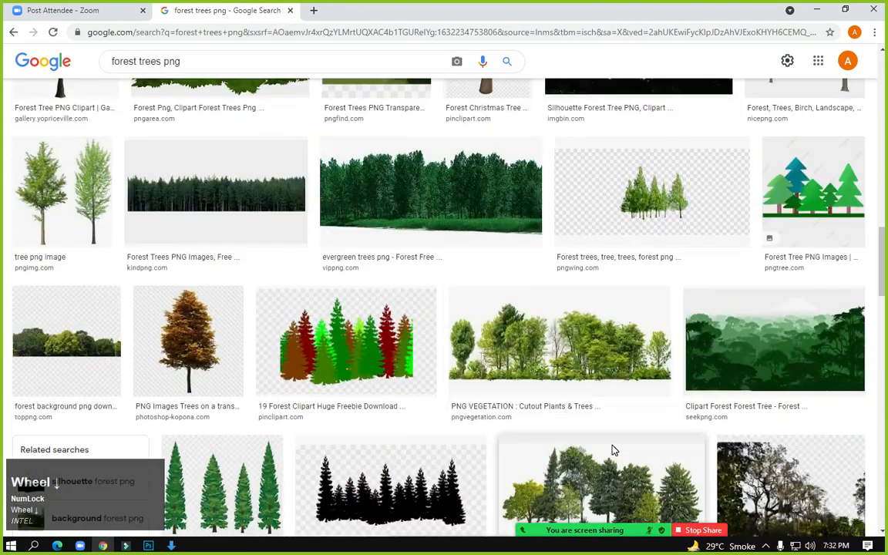
scroll(30, 352, down, 1)
scroll(27, 352, up, 3)
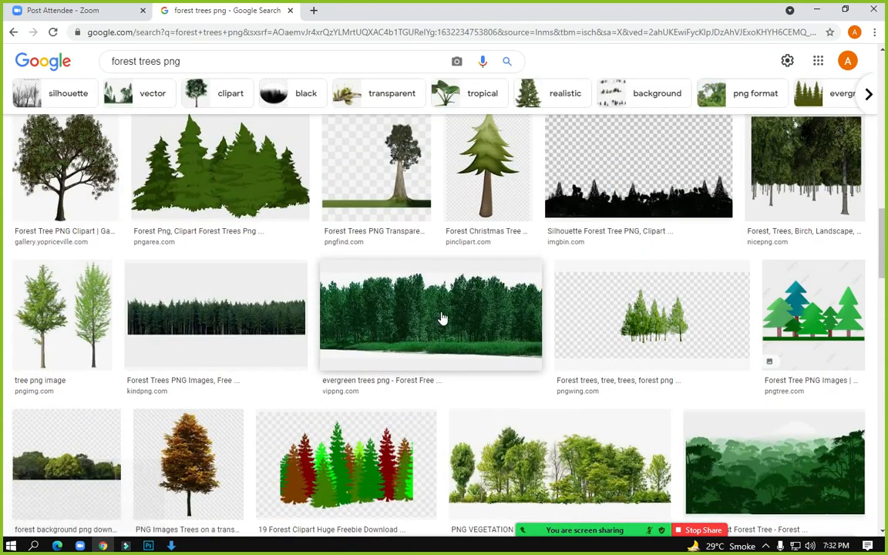
scroll(439, 319, up, 4)
scroll(59, 287, up, 3)
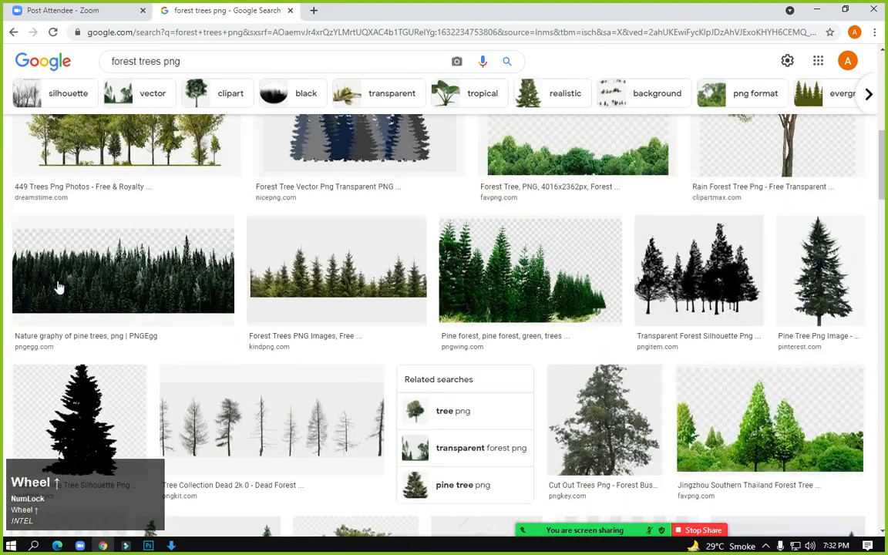
scroll(89, 302, down, 1)
scroll(90, 301, up, 2)
scroll(90, 301, down, 1)
scroll(89, 301, down, 12)
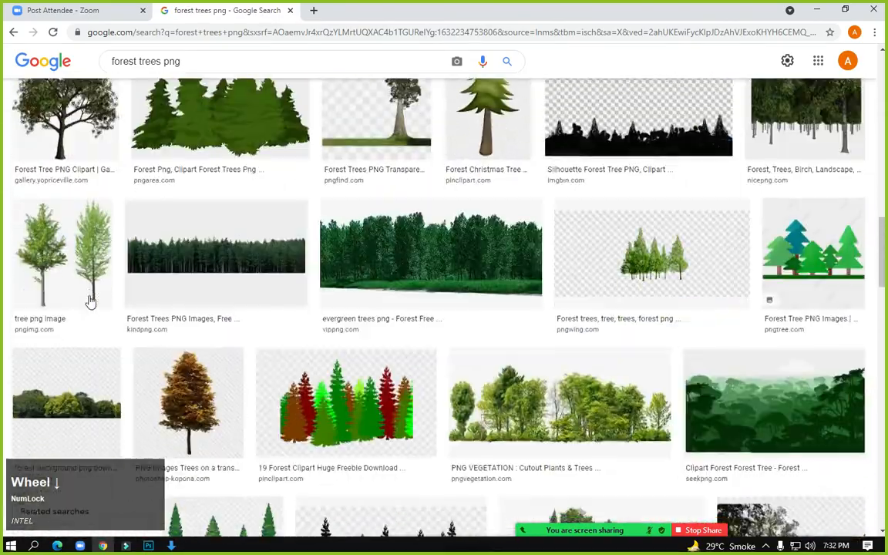
scroll(90, 302, down, 5)
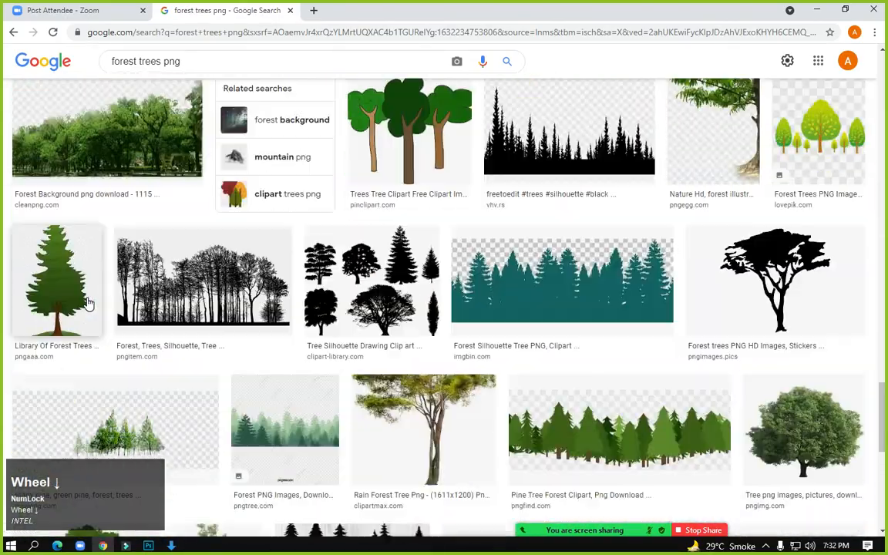
scroll(89, 301, down, 4)
scroll(189, 247, up, 4)
click(189, 247)
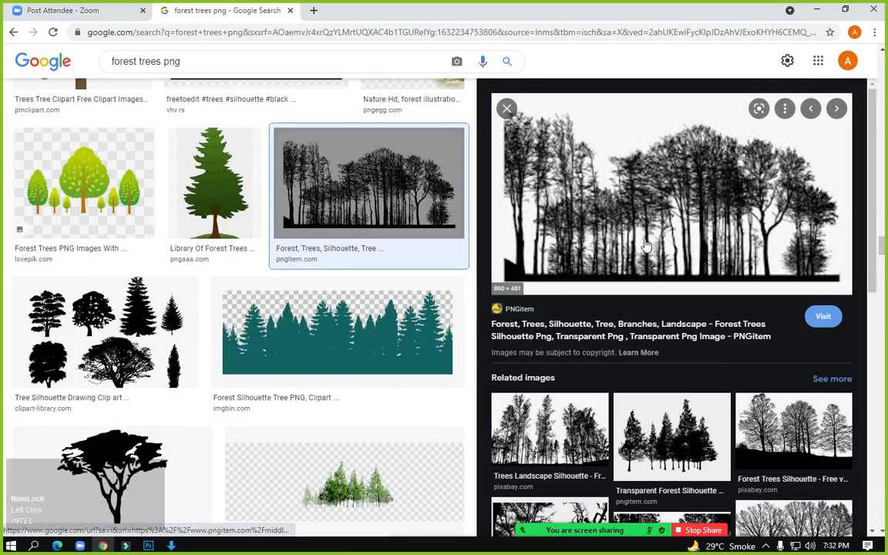
click(506, 108)
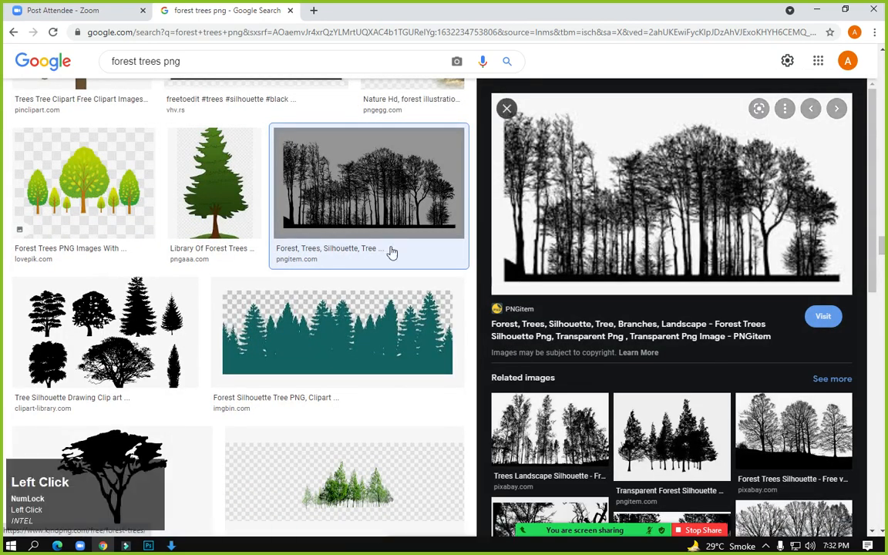
scroll(345, 274, down, 8)
scroll(347, 272, up, 5)
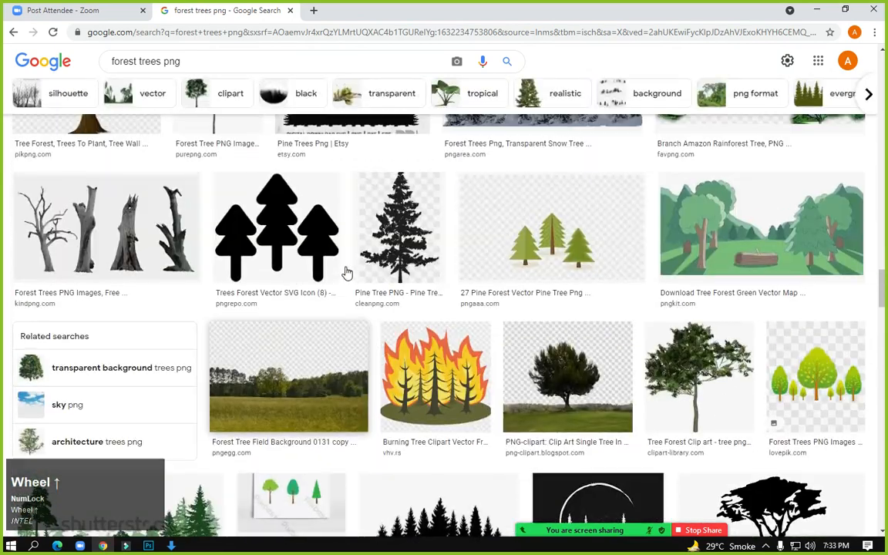
scroll(347, 272, down, 5)
scroll(346, 271, down, 4)
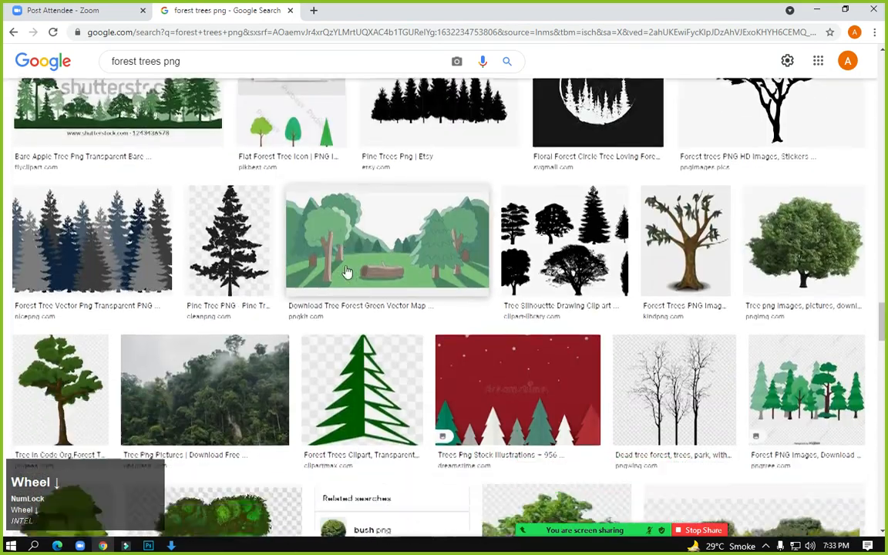
click(308, 13)
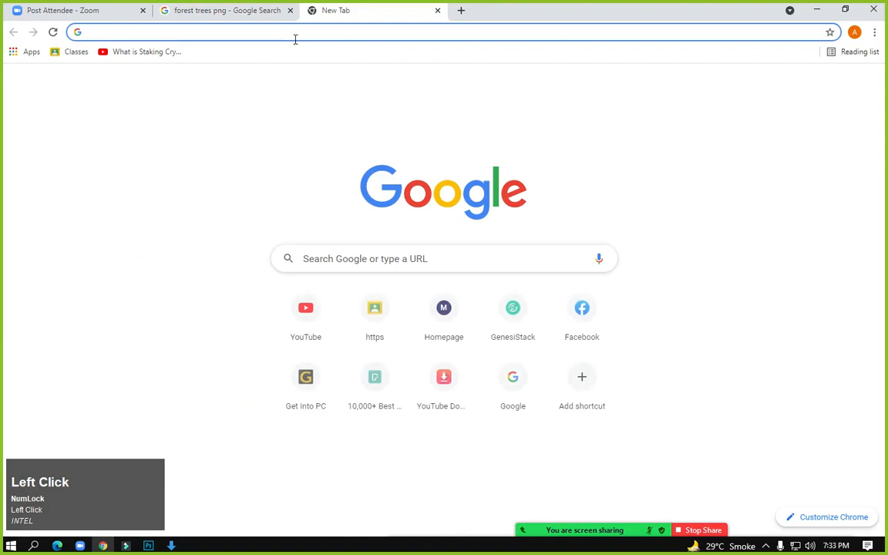
Search Google Images for 'mountain edge' and preview the Norway cliff photo
click(301, 32)
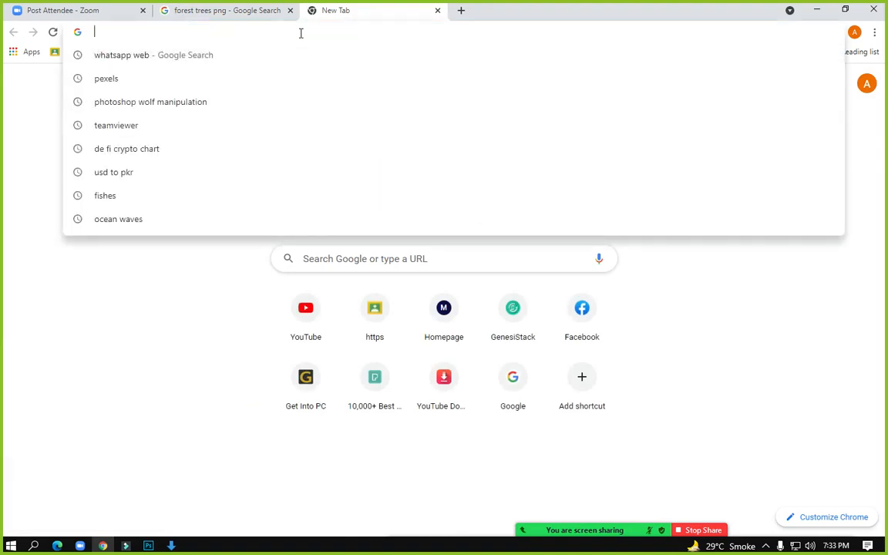
text(mountain)
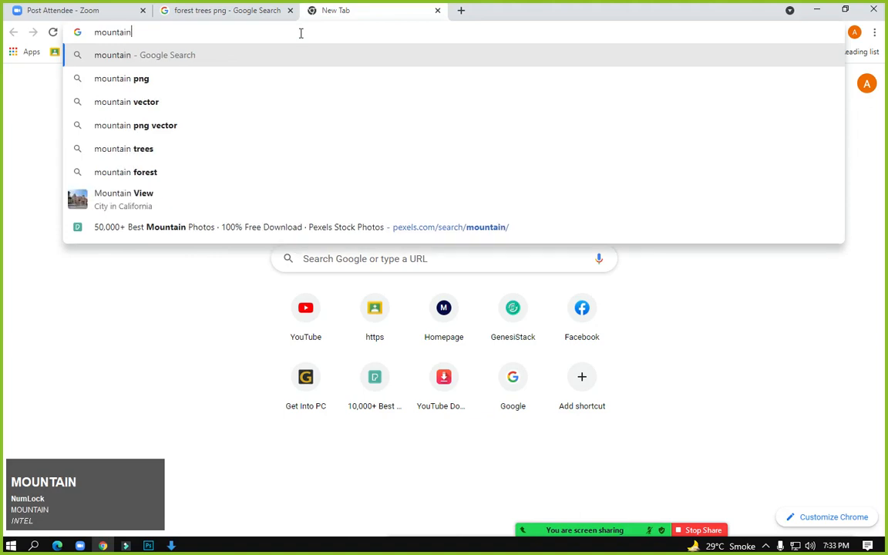
text( edge)
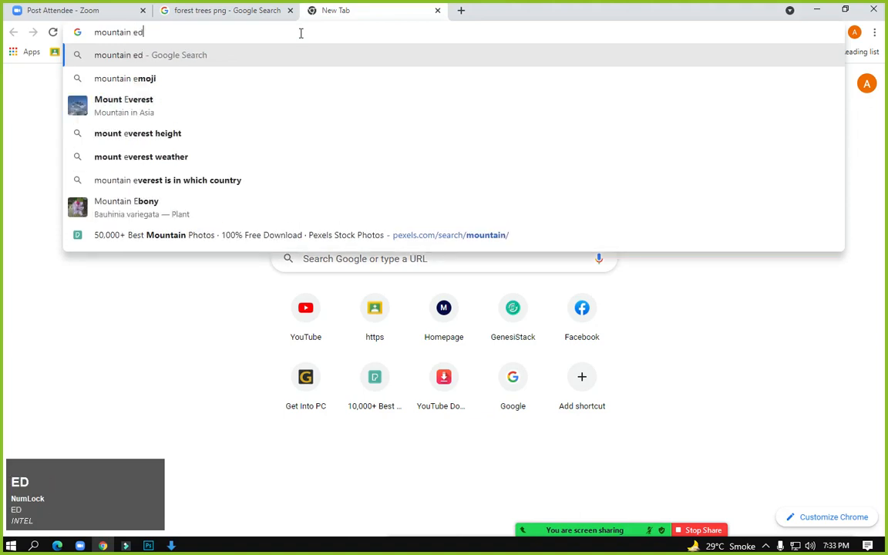
key(Return)
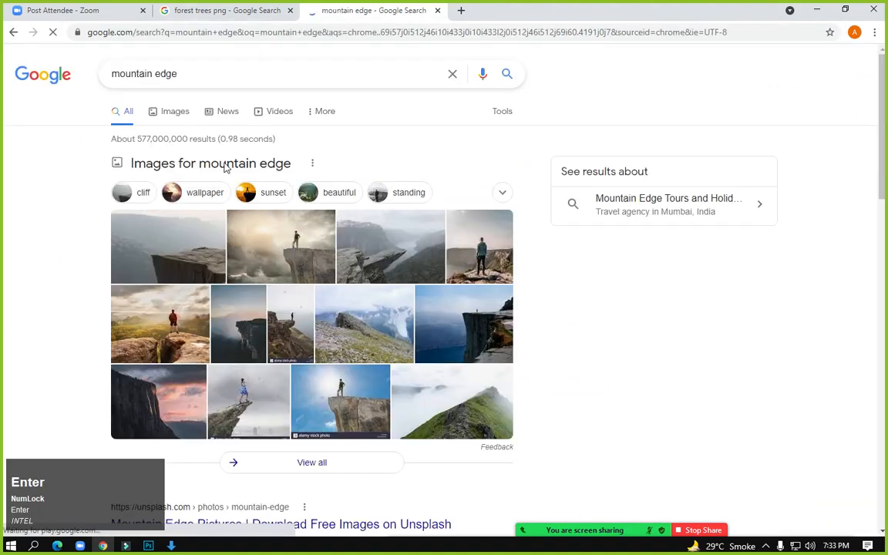
click(174, 113)
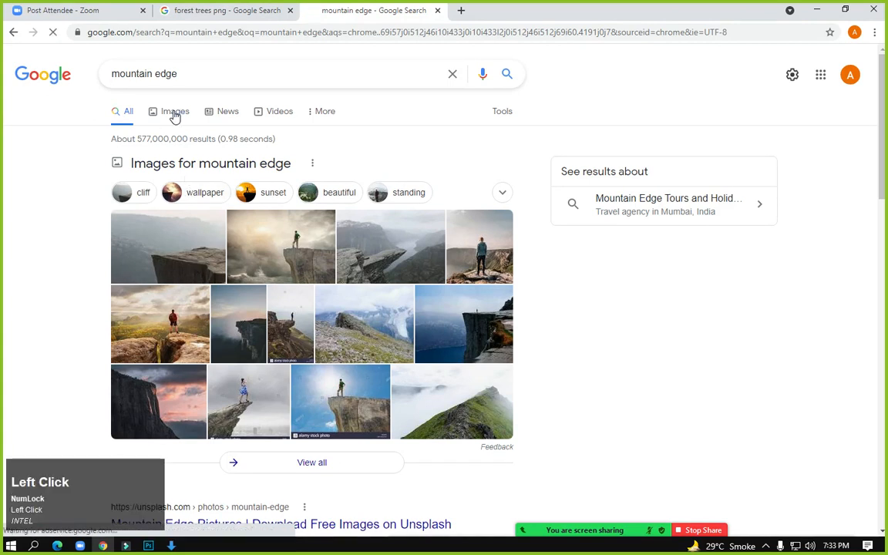
scroll(319, 365, up, 1)
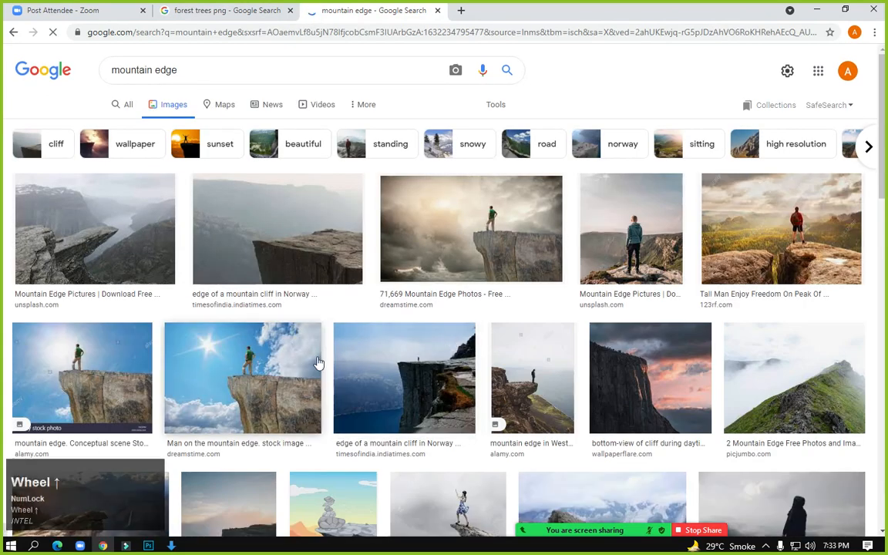
click(300, 249)
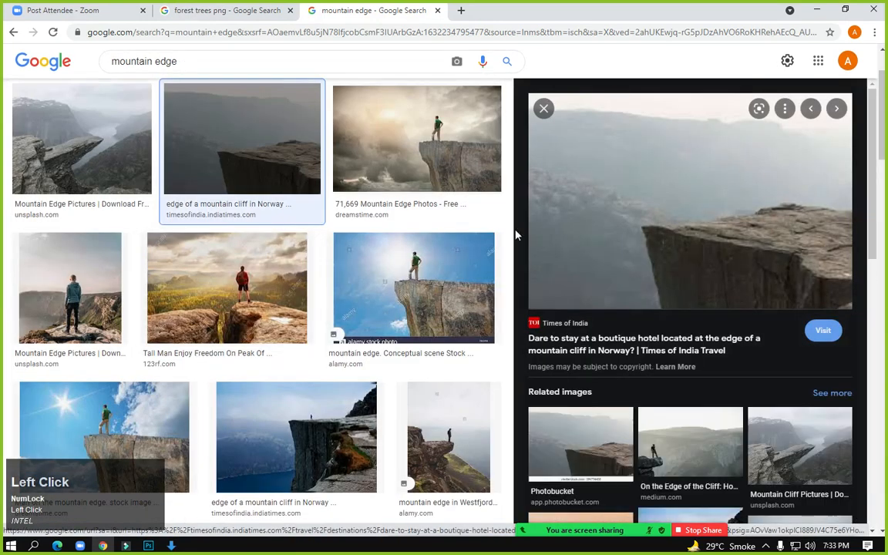
Save the cliff photo to Downloads as 4.jpg
right_click(601, 204)
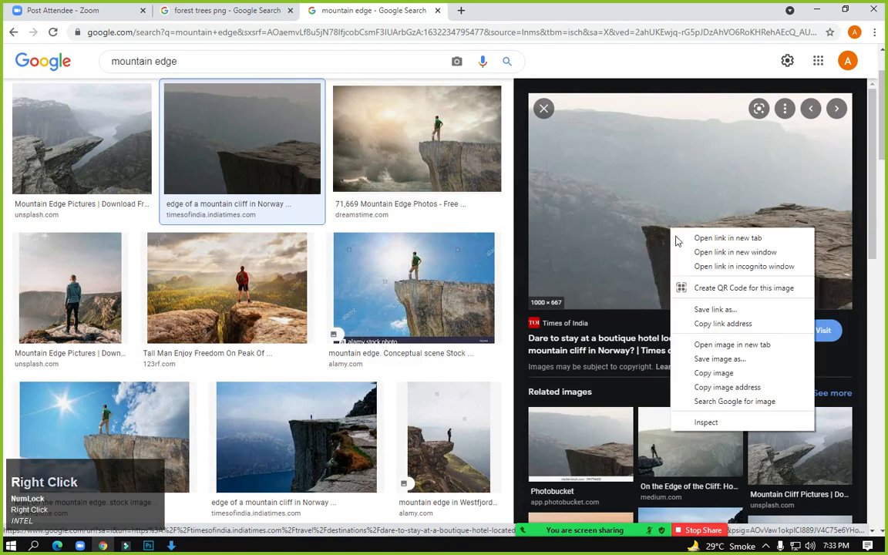
click(715, 357)
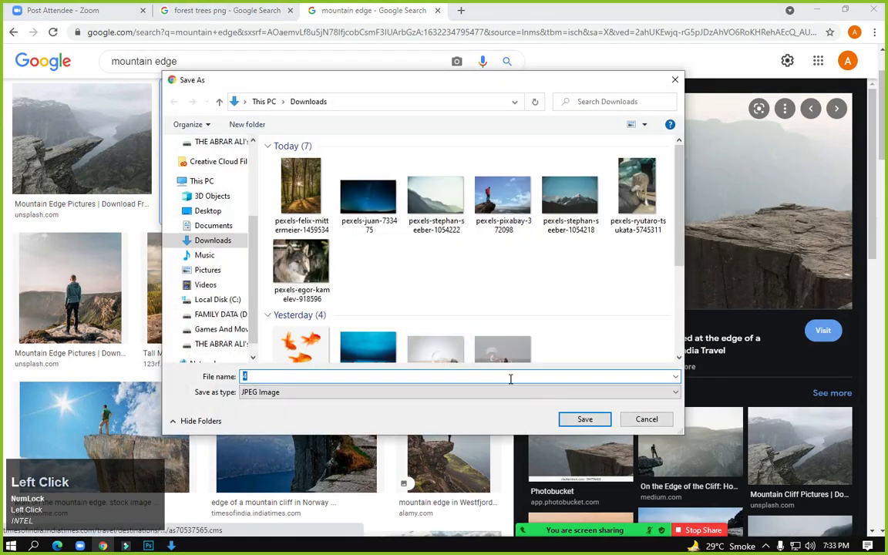
click(567, 420)
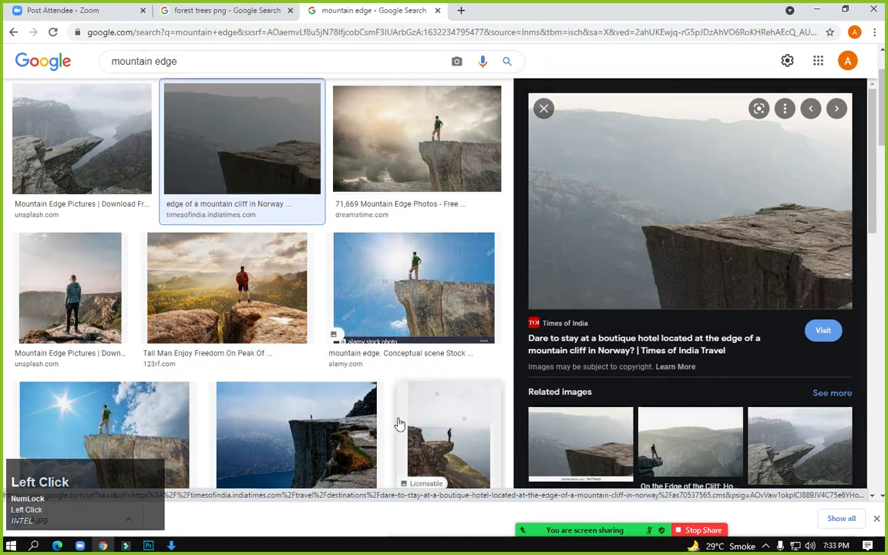
Open the downloaded 4.jpg in Adobe Photoshop CC 2018 via Open with
click(75, 532)
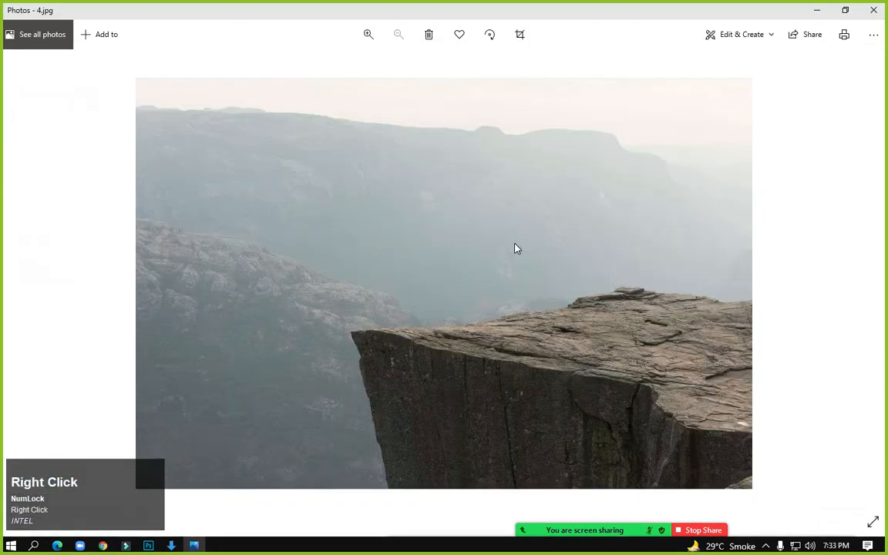
right_click(516, 248)
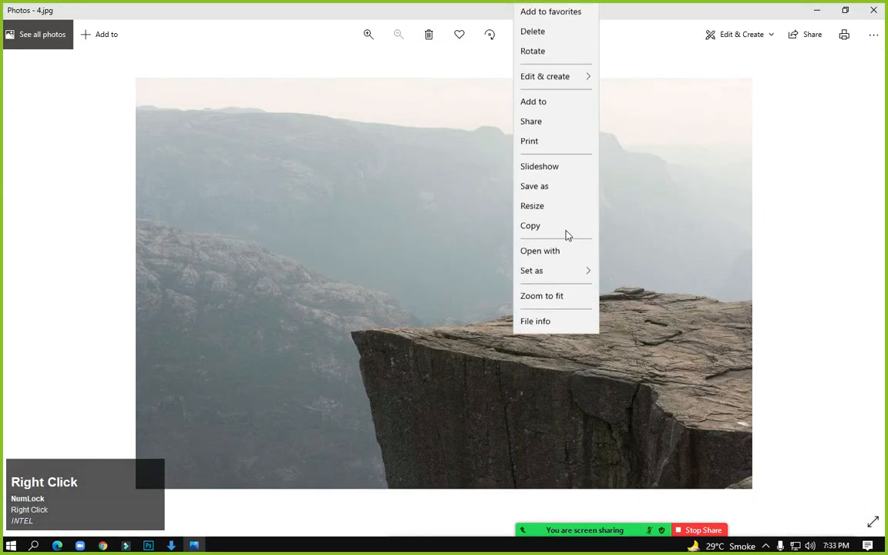
click(565, 259)
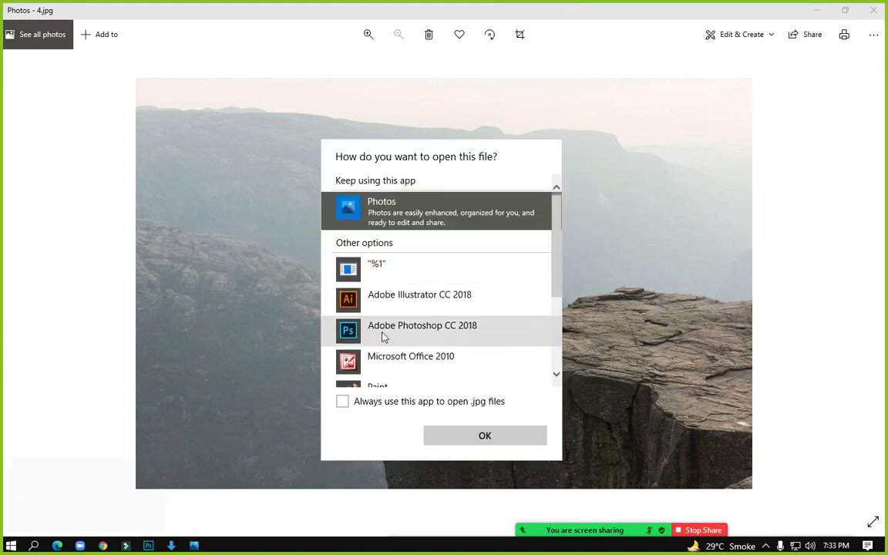
click(382, 333)
click(478, 436)
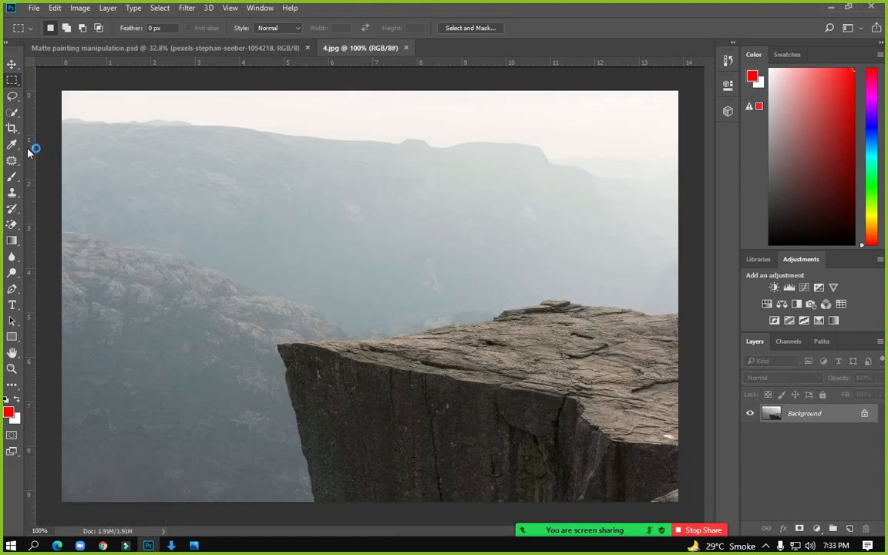
Select the sky and background mountains around the cliff with the Quick Selection tool
click(14, 115)
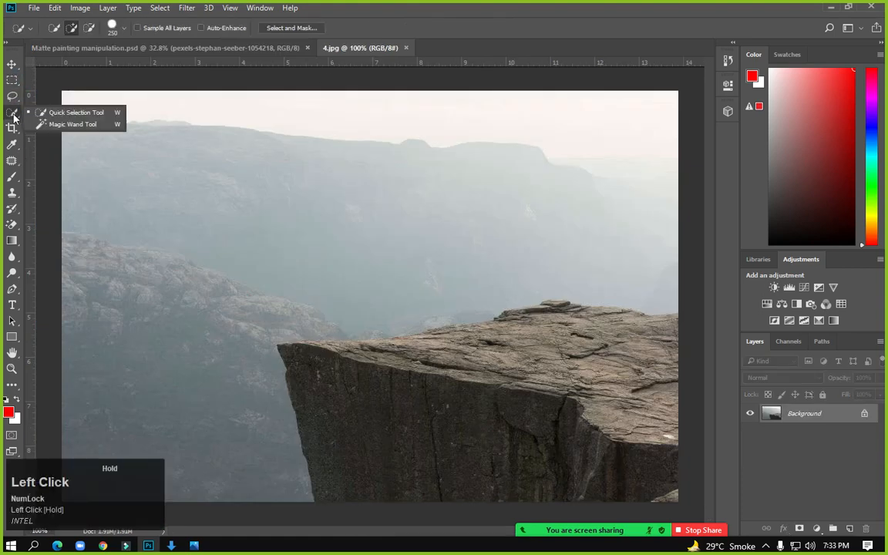
click(60, 117)
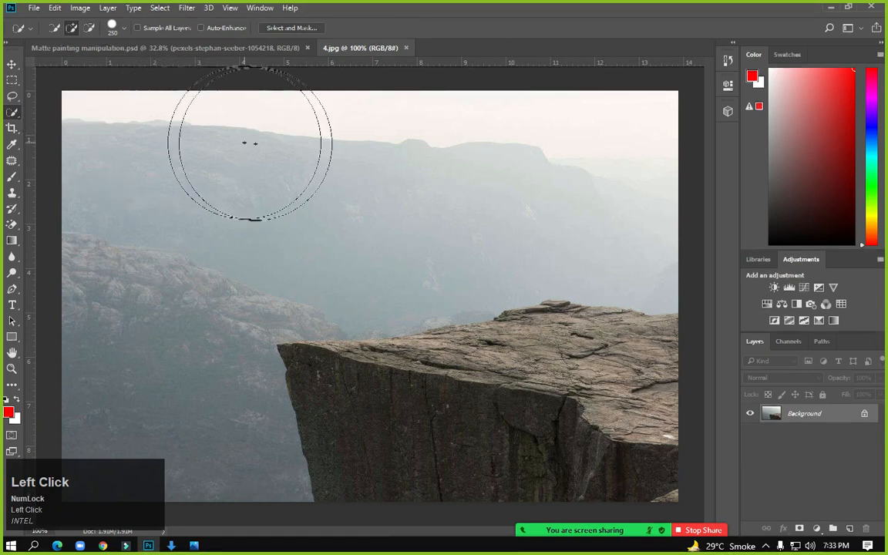
mouse_move(650, 176)
mouse_down()
mouse_move(198, 170)
mouse_move(113, 230)
mouse_move(129, 351)
mouse_move(149, 396)
mouse_up()
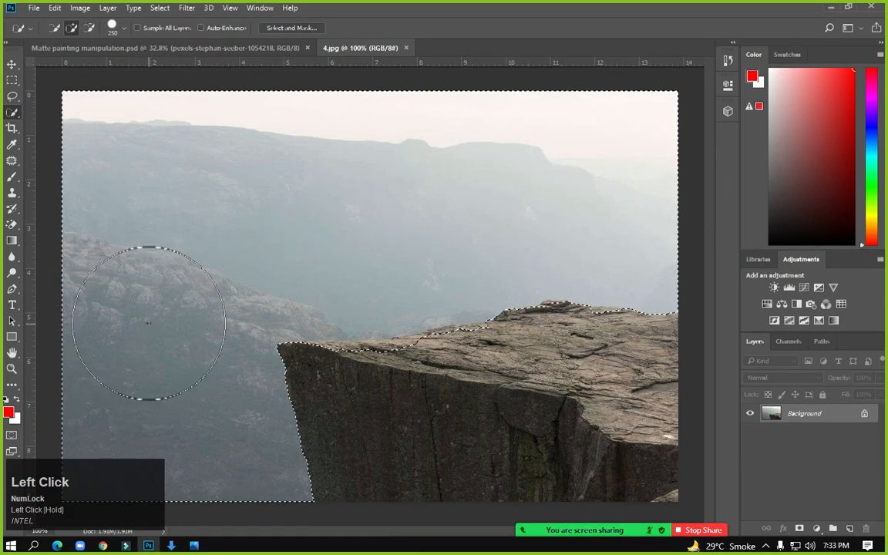
scroll(206, 251, up, 1)
scroll(206, 250, up, 1)
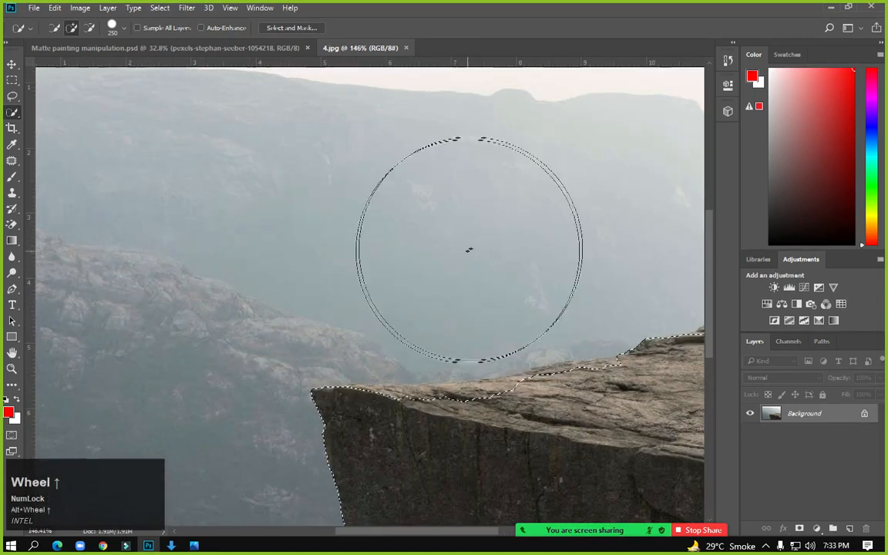
drag(456, 257, 208, 168)
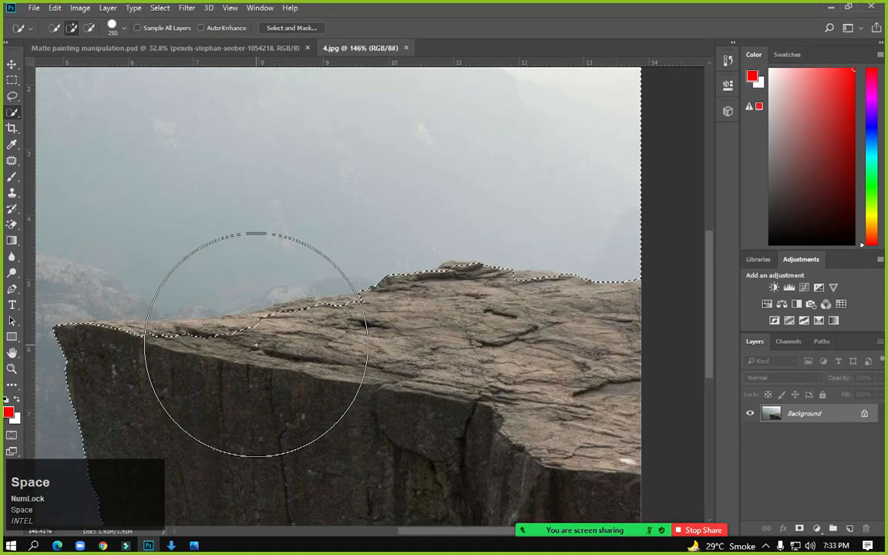
Remove the cliff-top rock from the selection using a 150 px Alt-brush
key(bracketleft)
key(bracketleft)
key(bracketleft)
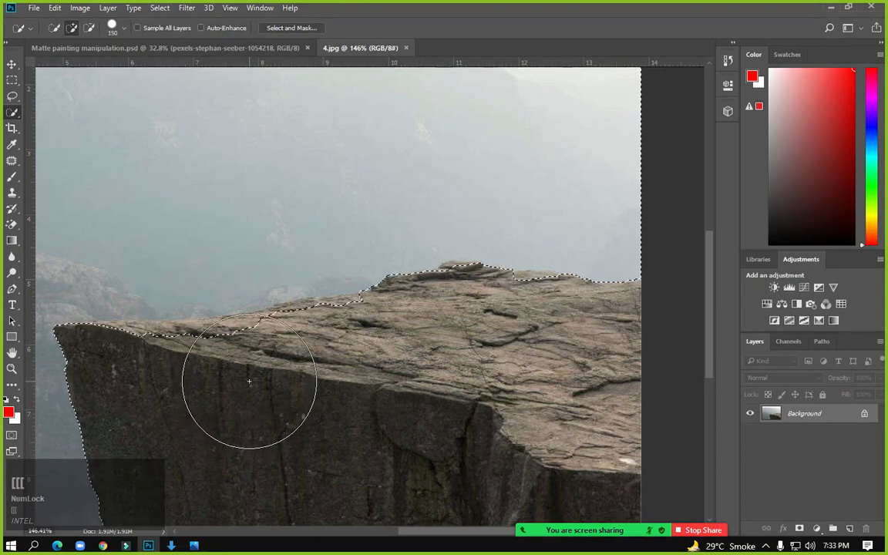
key(alt)
mouse_move(249, 380)
mouse_down()
mouse_move(362, 372)
mouse_move(346, 365)
mouse_move(448, 368)
mouse_move(367, 359)
mouse_up()
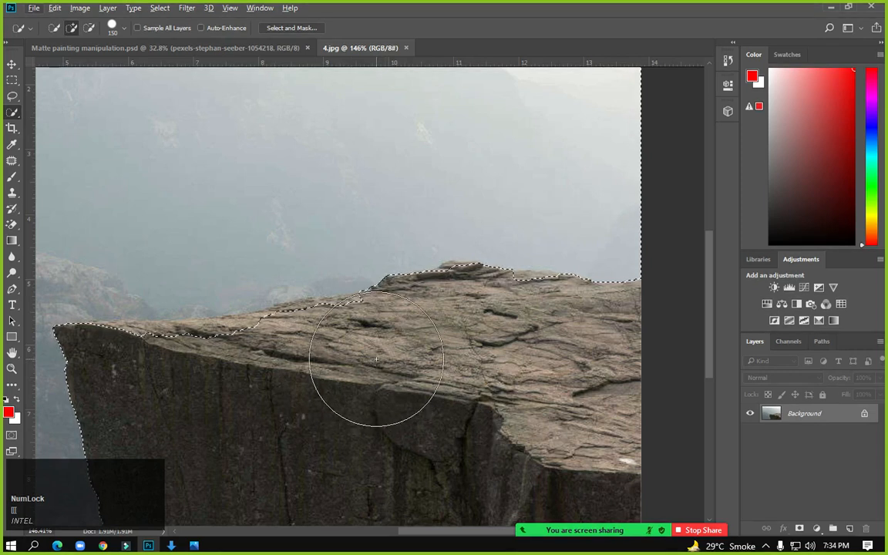
key(alt)
alt+click(364, 359)
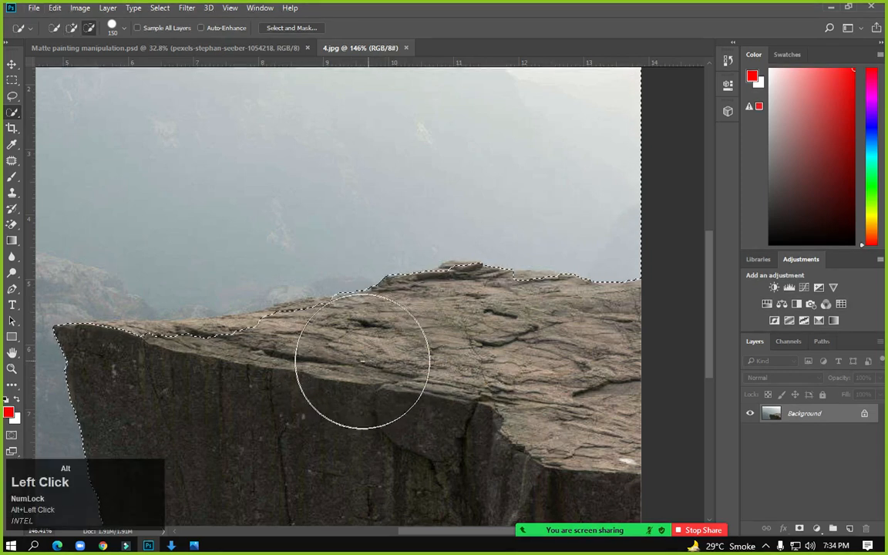
drag(315, 368, 305, 371)
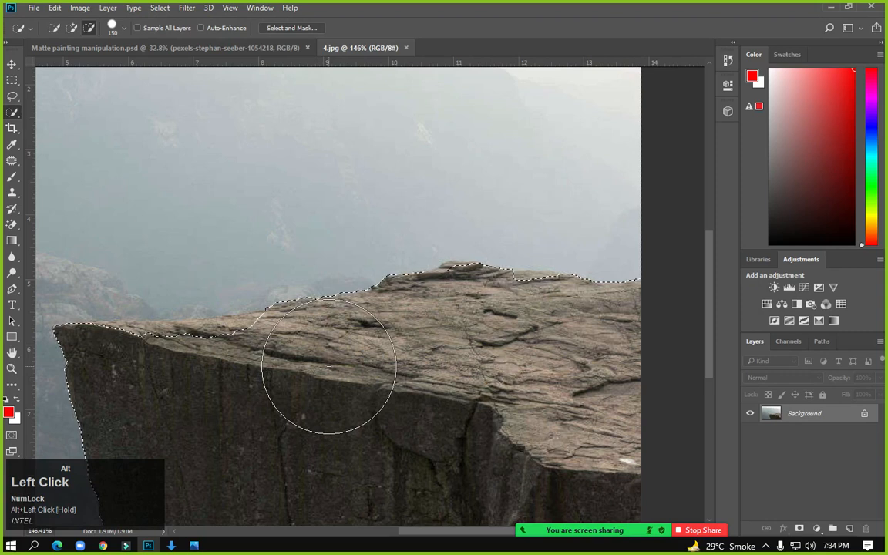
mouse_move(272, 383)
mouse_down()
mouse_move(154, 396)
mouse_move(209, 393)
mouse_move(170, 382)
mouse_move(144, 390)
mouse_up()
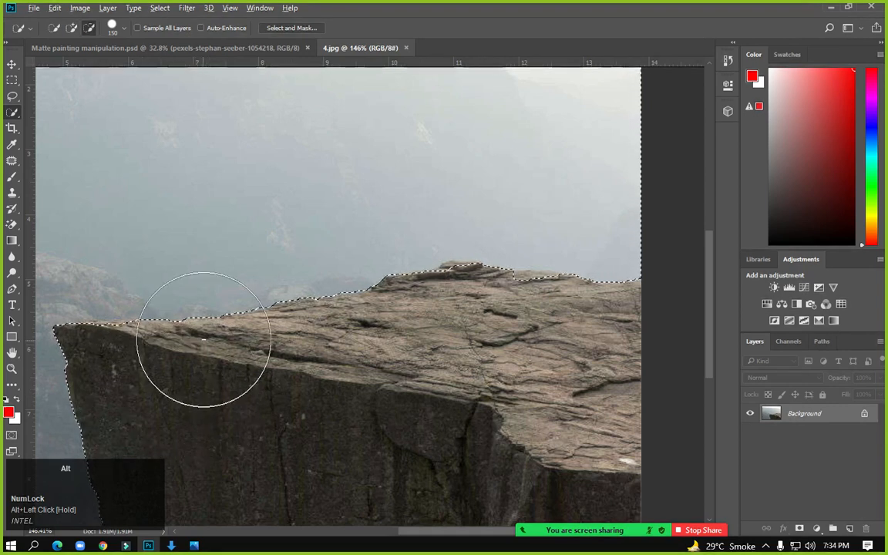
scroll(206, 337, down, 5)
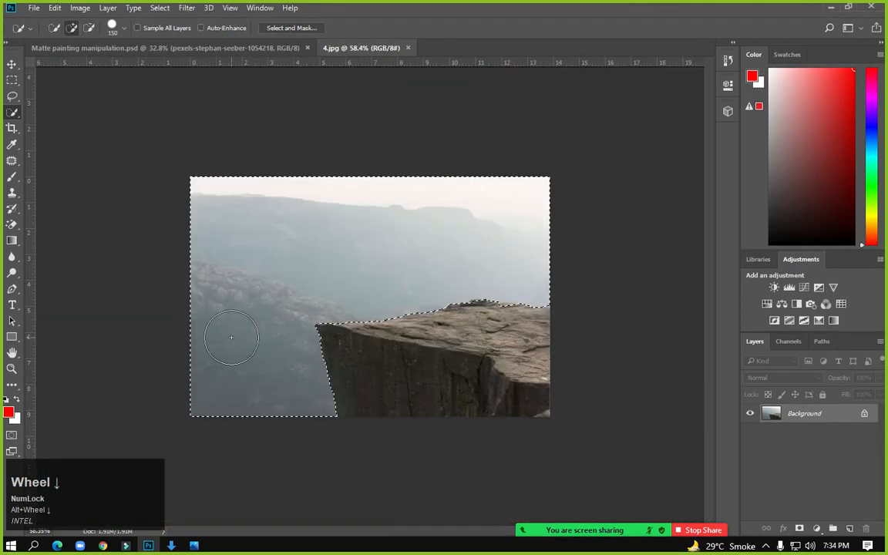
key(shift+BackSpace)
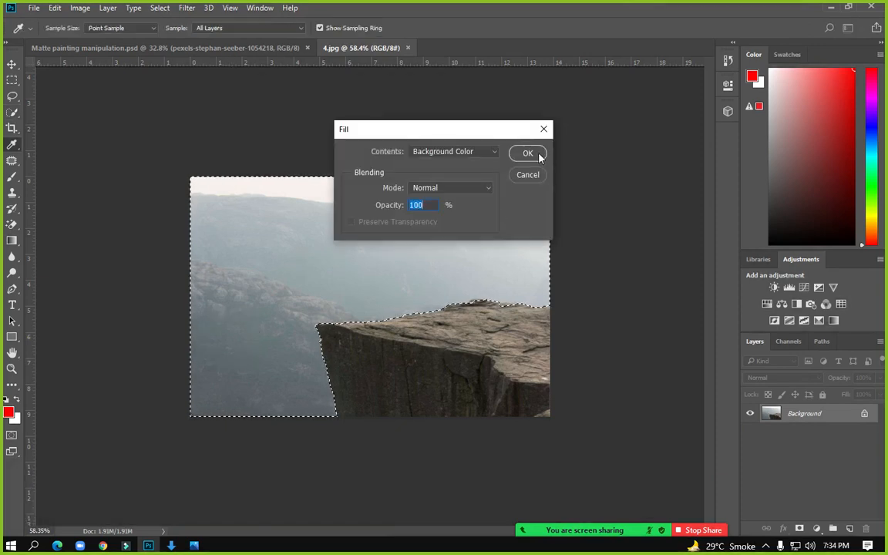
Try Pattern and Foreground Color fills on the sky selection, then undo the red fill
click(493, 153)
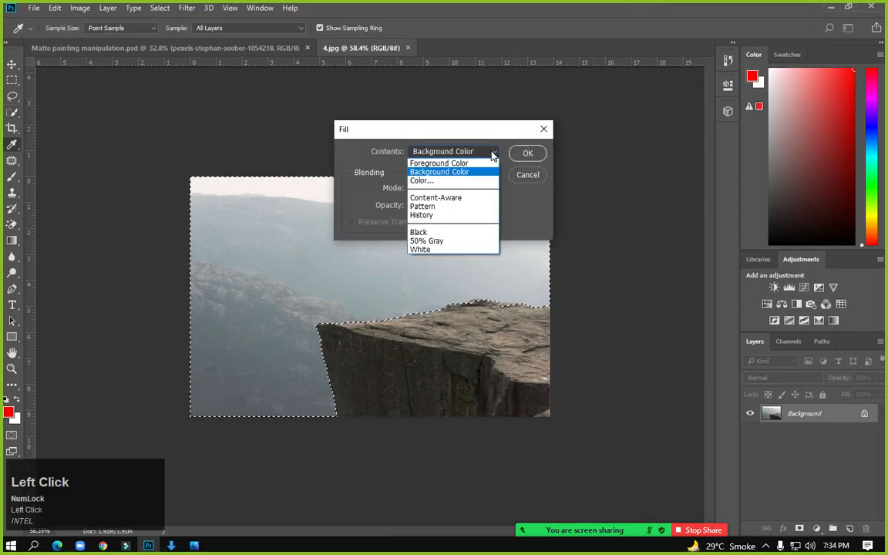
click(467, 207)
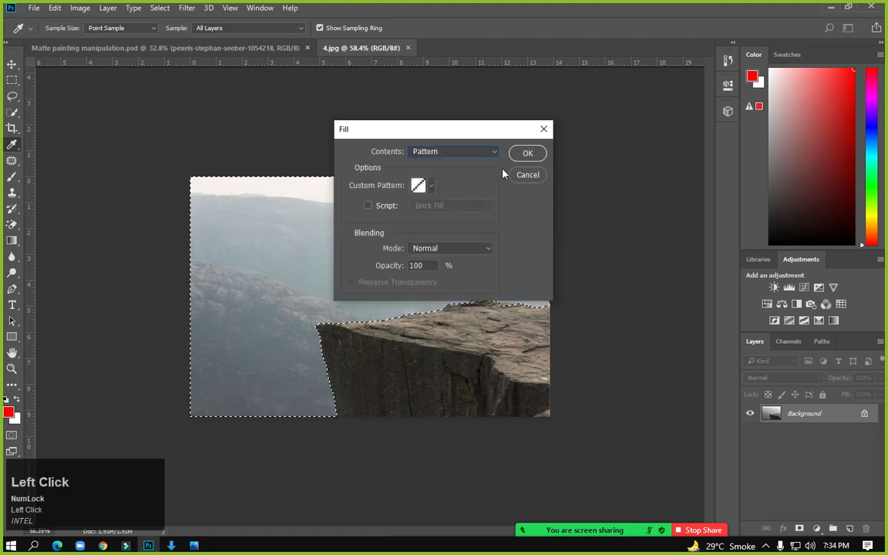
click(484, 153)
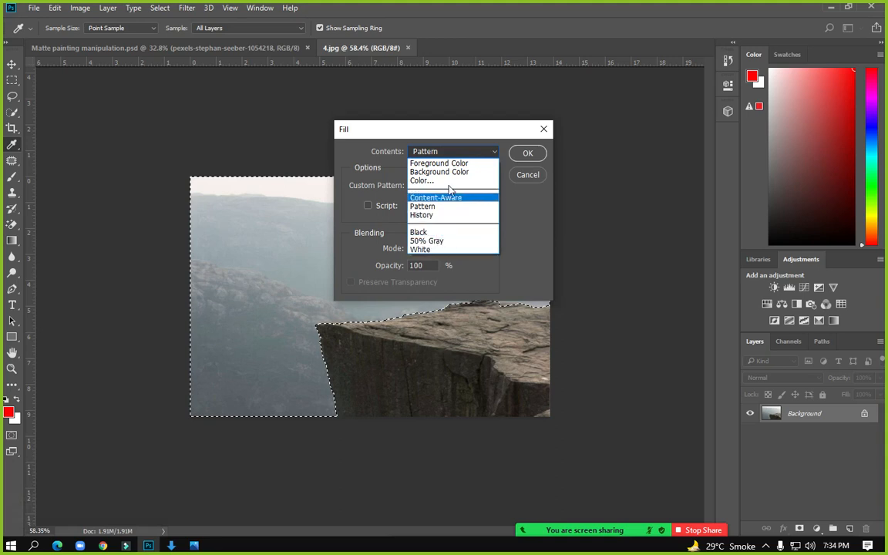
click(525, 156)
click(471, 152)
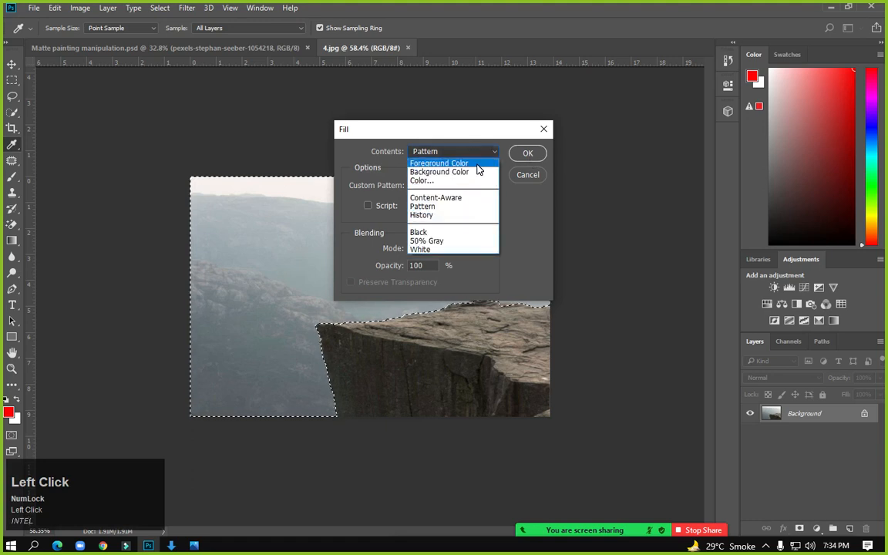
click(478, 165)
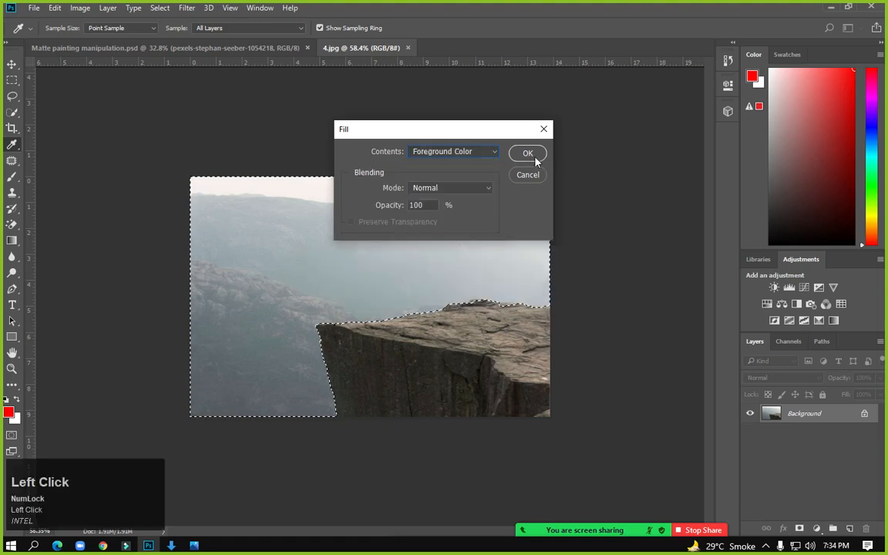
click(526, 154)
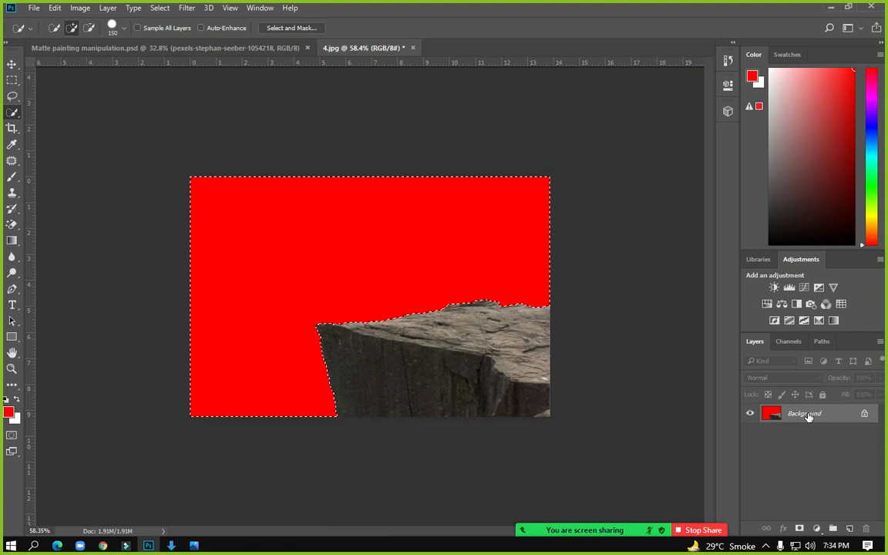
key(ctrl+z)
Fill the selected sky with a pattern from the right-click Fill dialog
right_click(339, 198)
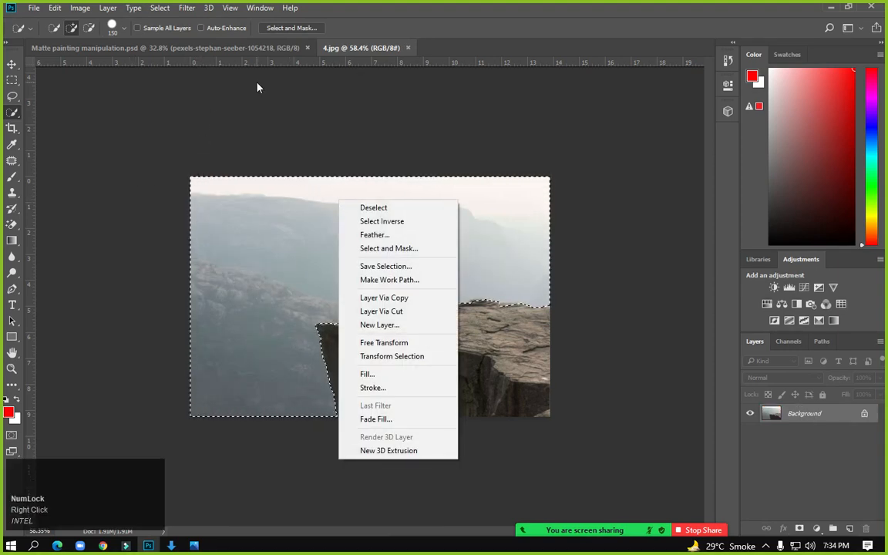
click(277, 97)
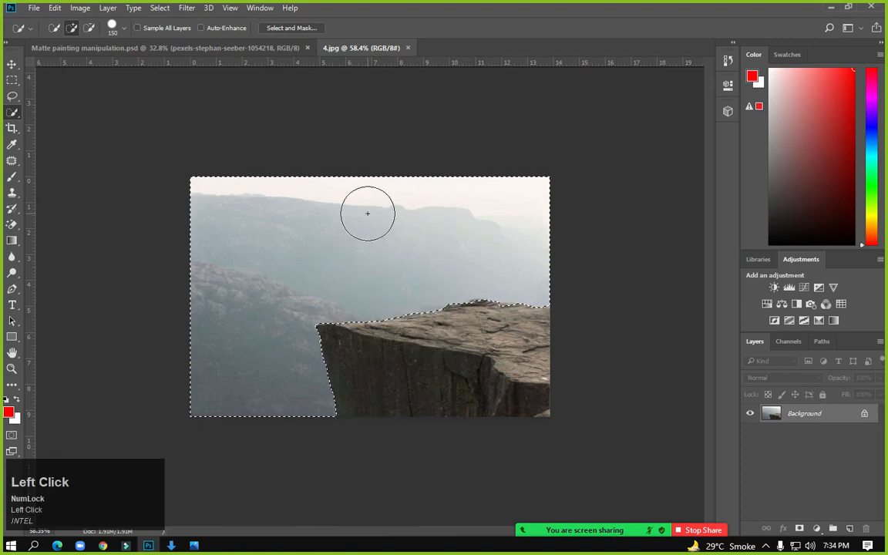
scroll(414, 193, up, 1)
click(433, 153)
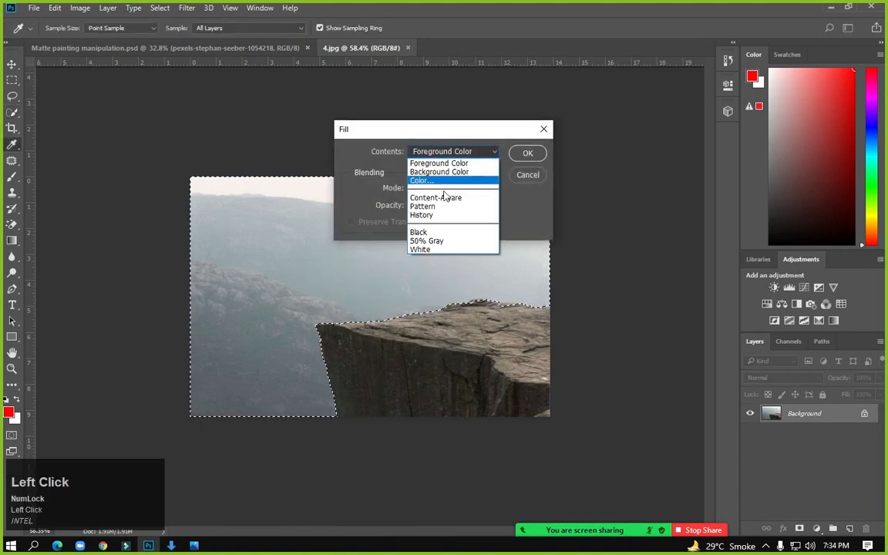
click(444, 208)
click(529, 153)
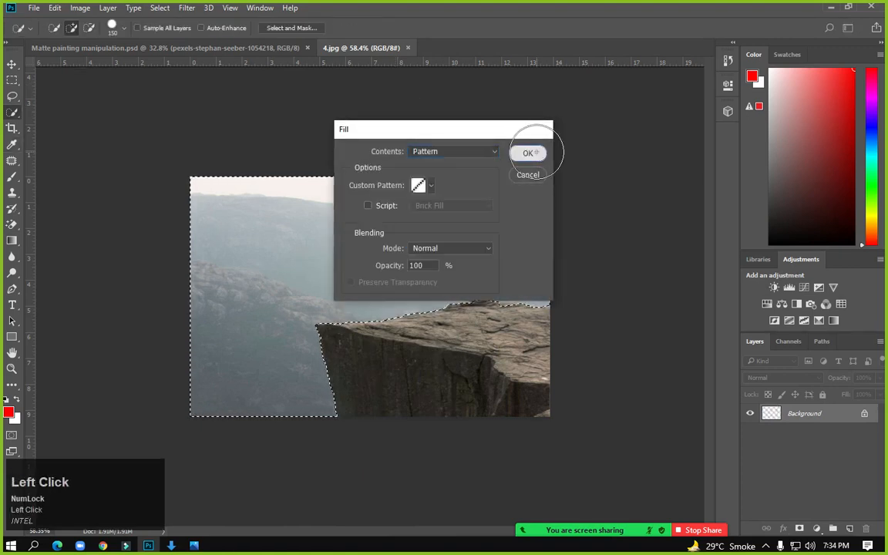
Undo back to restore the misty sky, then use Select > Inverse to enclose just the rock
click(10, 83)
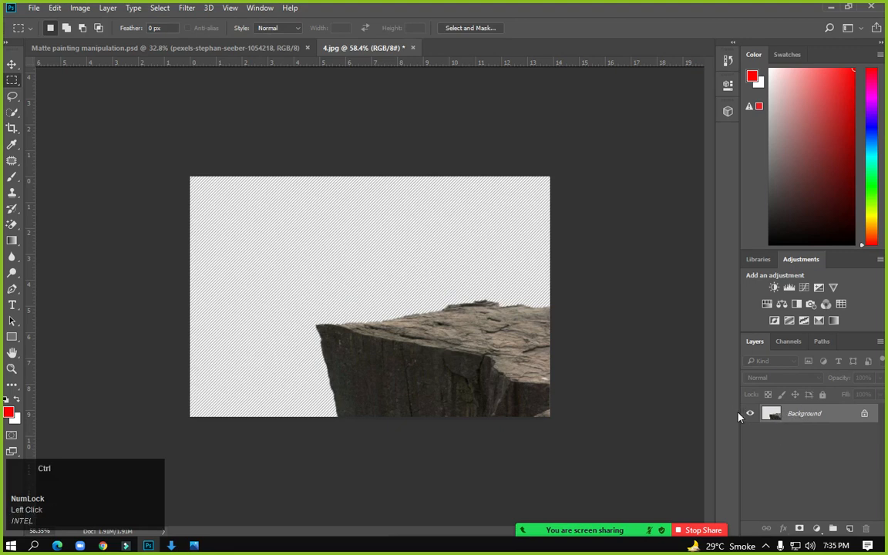
key(ctrl+z)
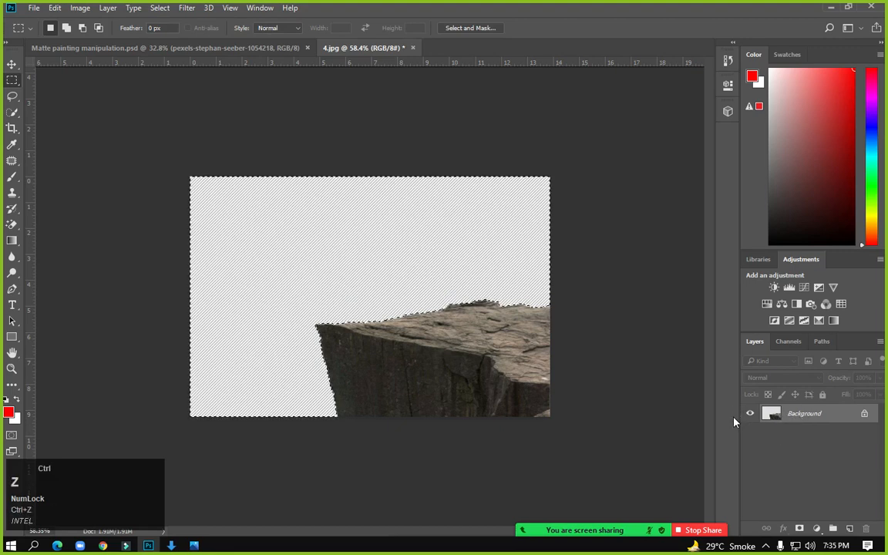
key(ctrl+alt+z)
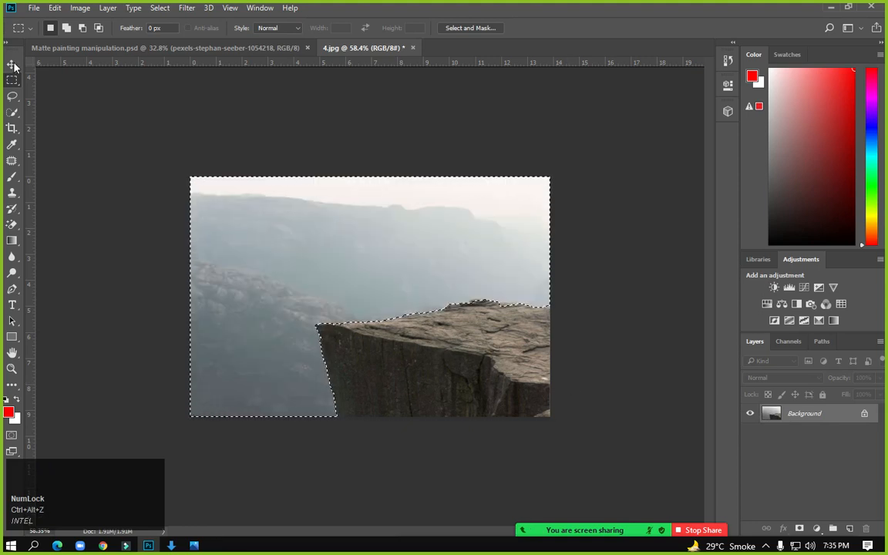
click(157, 7)
click(169, 56)
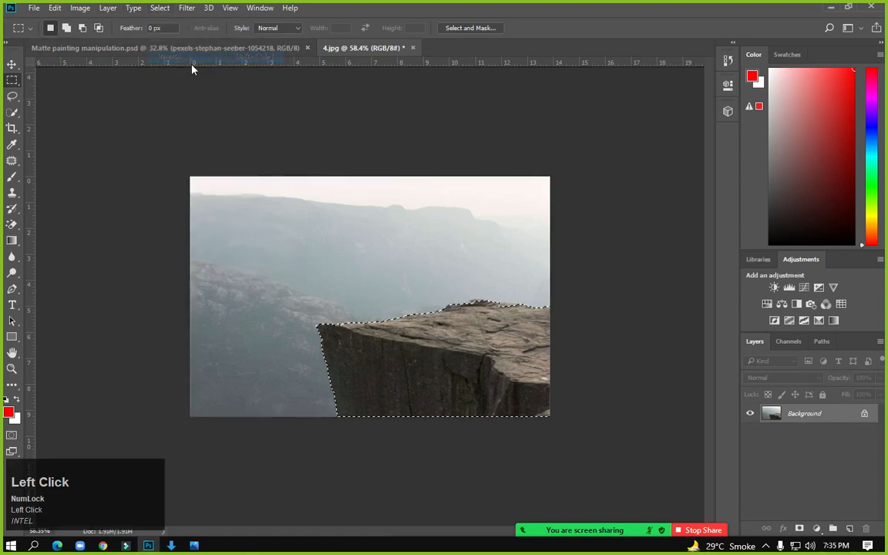
click(12, 64)
Drag the rock into the matte painting, scale it up about threefold across the lower right
mouse_move(454, 332)
mouse_down()
mouse_move(251, 125)
mouse_move(150, 46)
mouse_move(231, 123)
mouse_move(624, 426)
mouse_up()
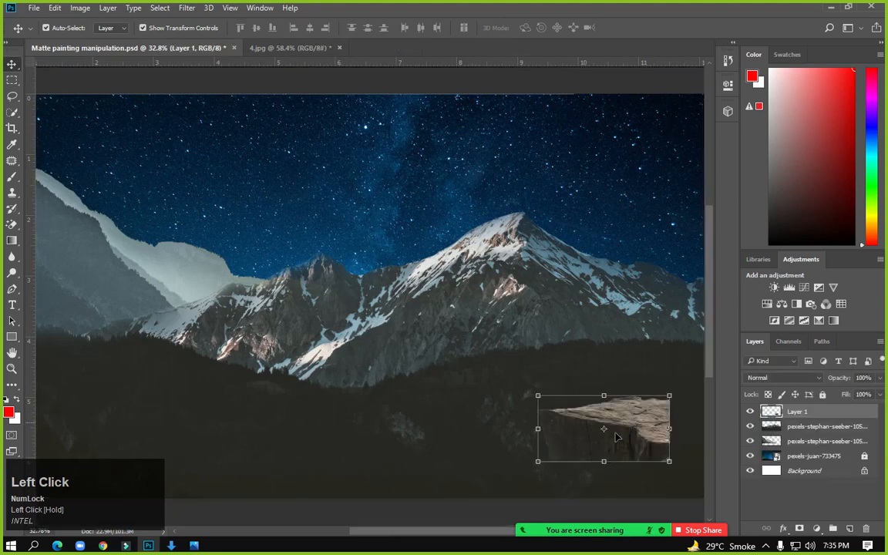
scroll(624, 426, down, 2)
drag(552, 359, 636, 315)
drag(537, 326, 553, 307)
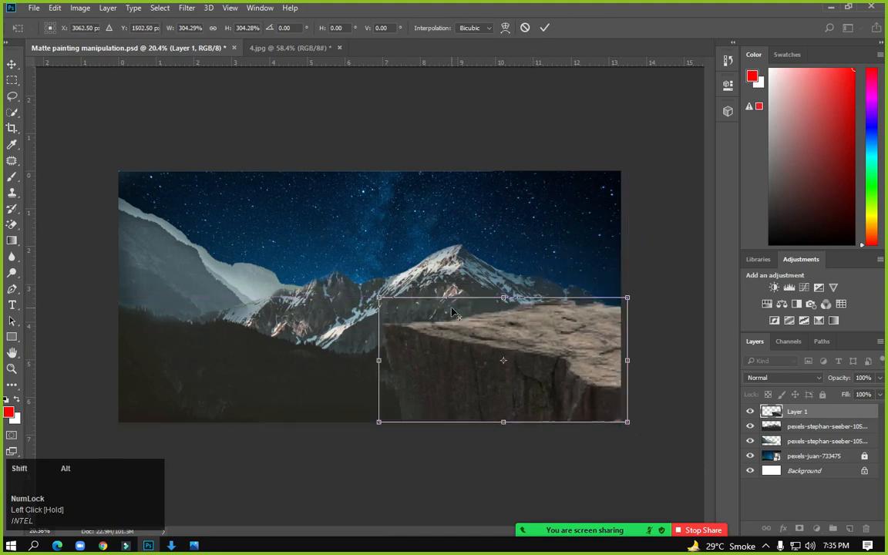
key(Return)
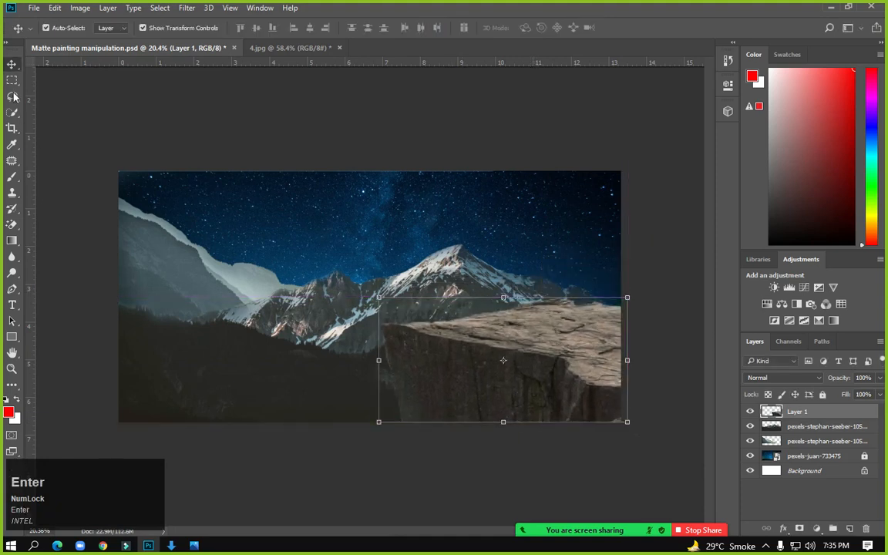
click(11, 80)
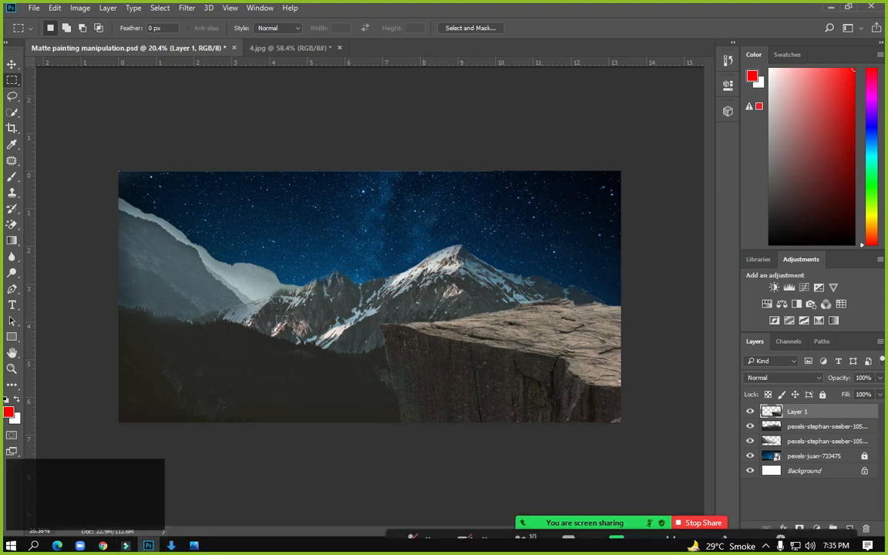
Minimize Photoshop and refresh the Windows desktop twice
click(149, 546)
right_click(411, 167)
right_click(462, 205)
click(493, 240)
right_click(490, 236)
click(516, 274)
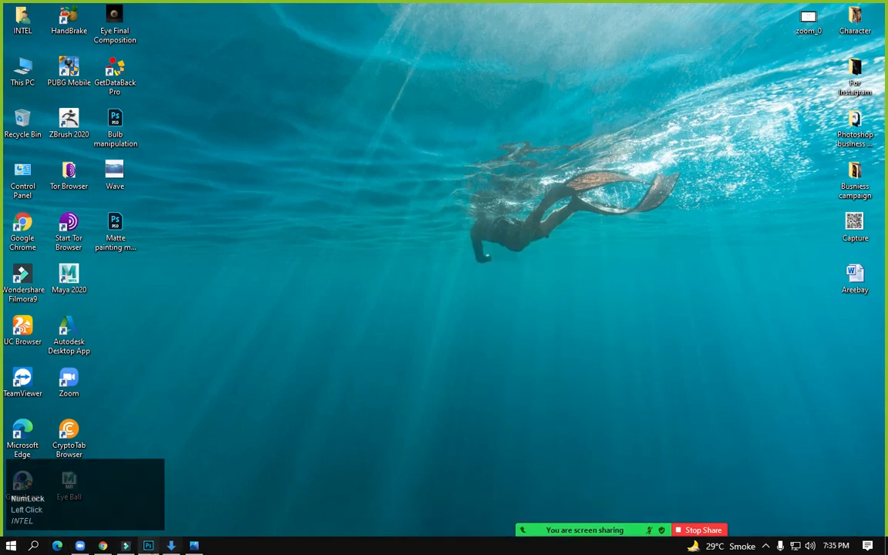
Save the matte painting document with Ctrl+S, then minimize windows to reach the desktop
click(149, 547)
key(ctrl+s)
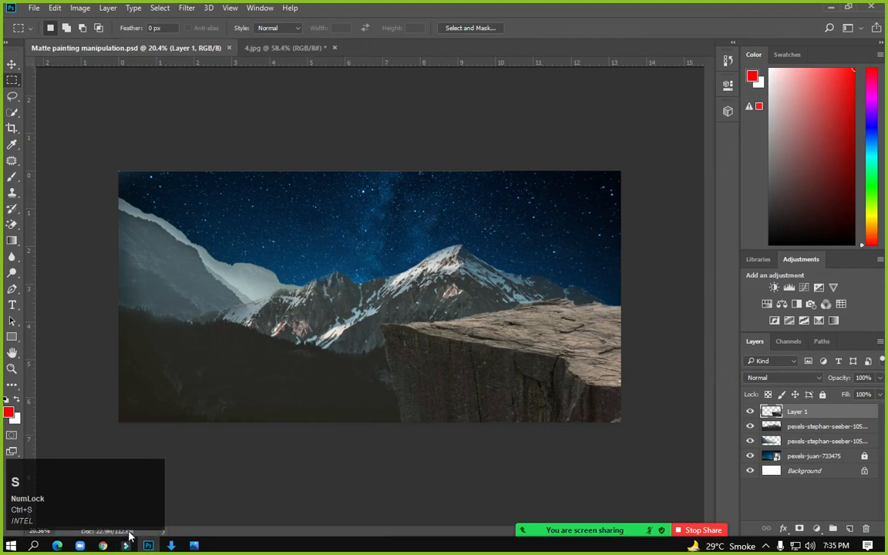
click(103, 546)
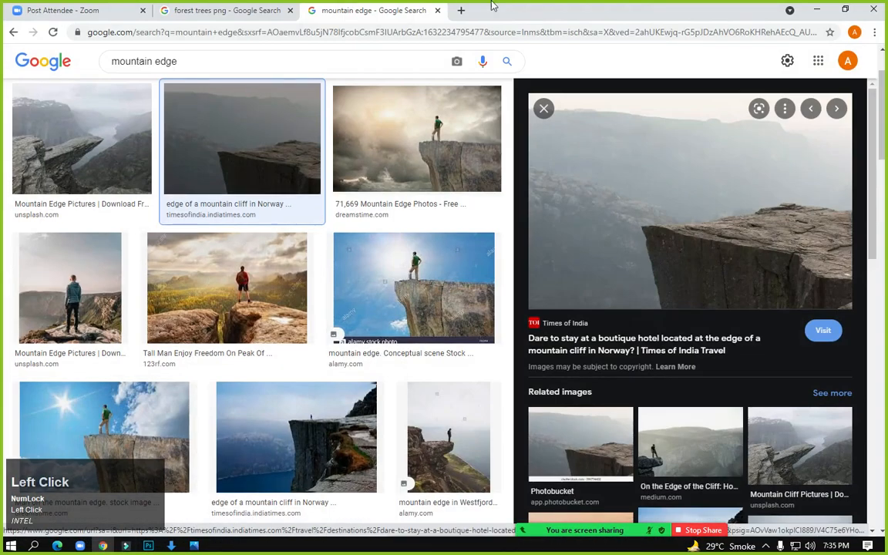
click(815, 9)
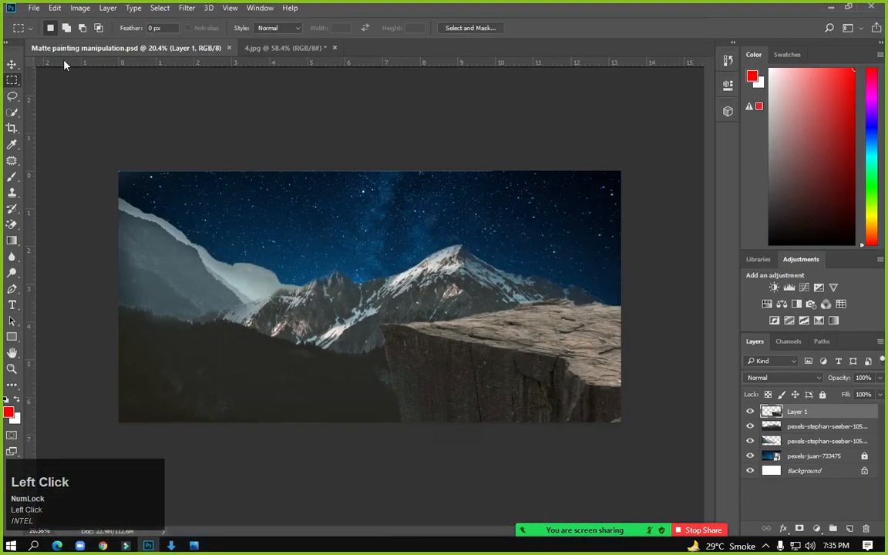
click(830, 12)
Preview the wolf photo pexels-ryutaro-tsukata-5745311 from Downloads, then return to the mountain edge results
double_click(24, 20)
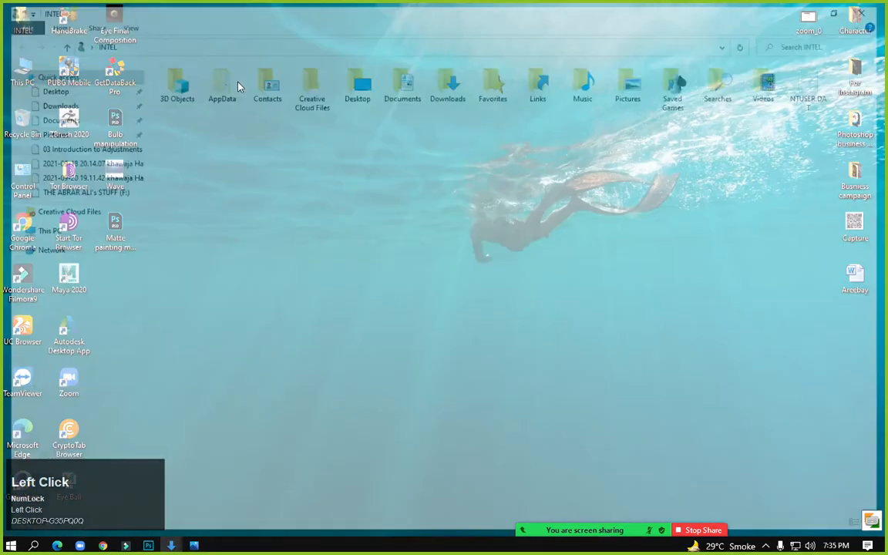
double_click(448, 81)
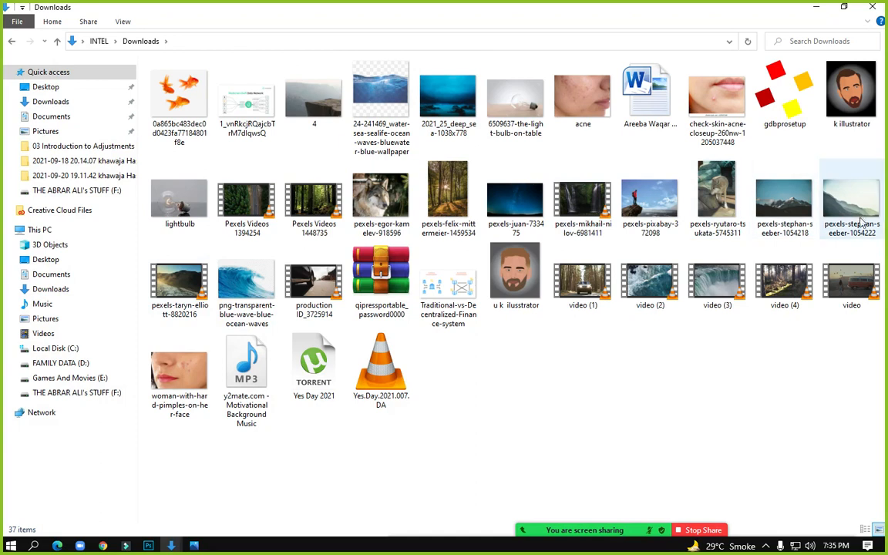
double_click(705, 205)
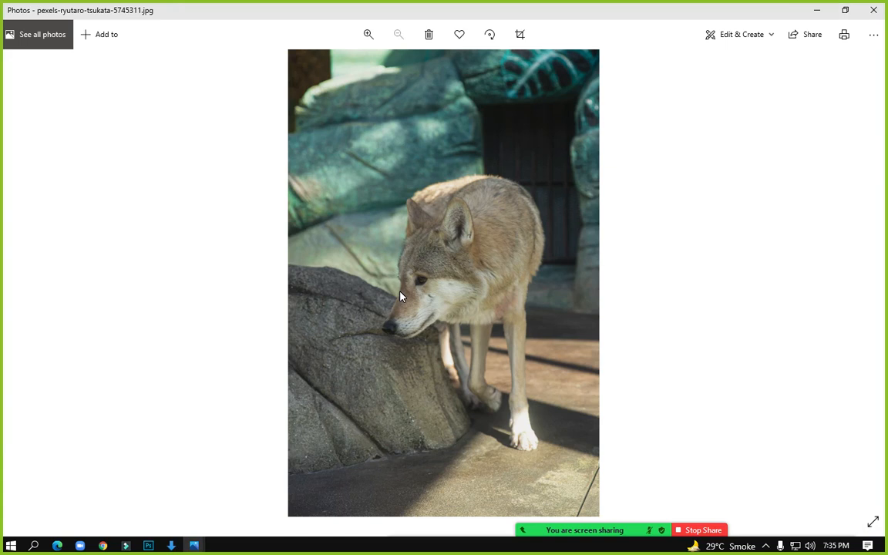
click(883, 11)
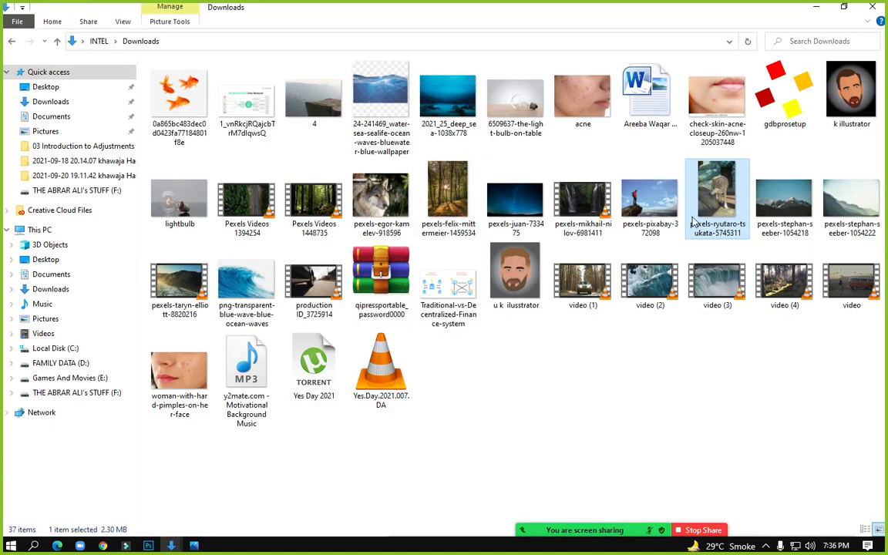
click(106, 546)
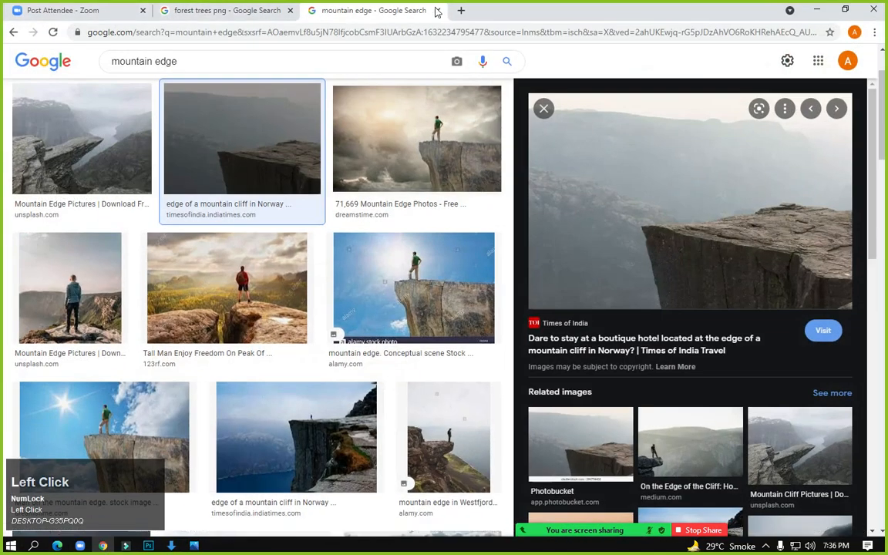
Open pexels.com in a new browser tab
click(460, 10)
click(422, 31)
text(pexe)
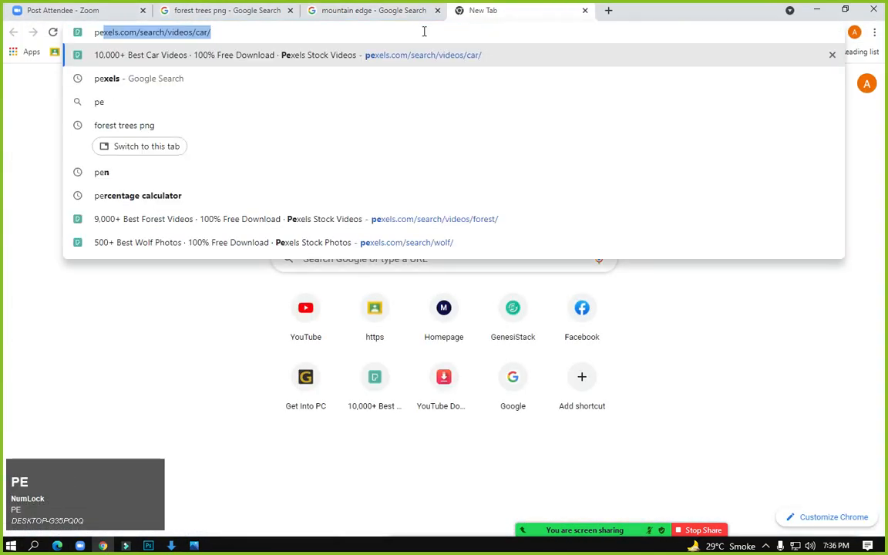
text(ls)
key(Return)
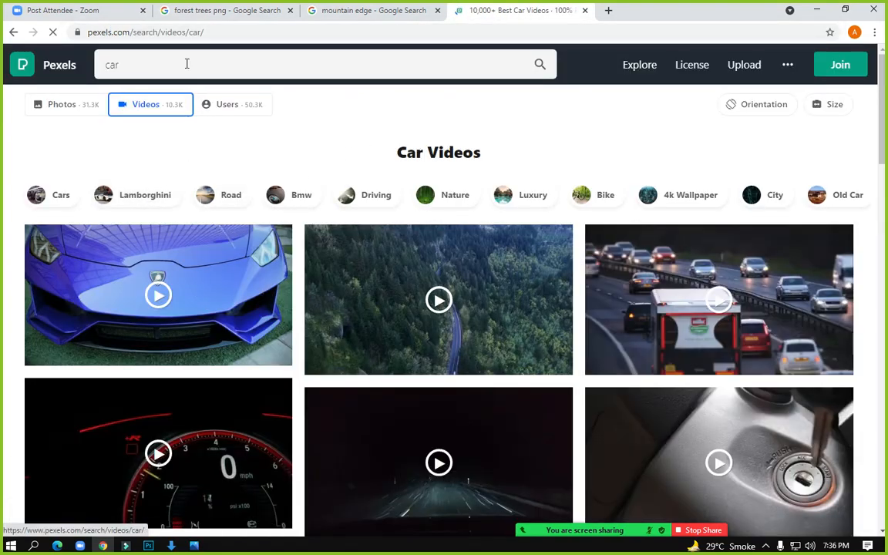
Search Pexels photos for 'wolf' and browse the results
click(184, 60)
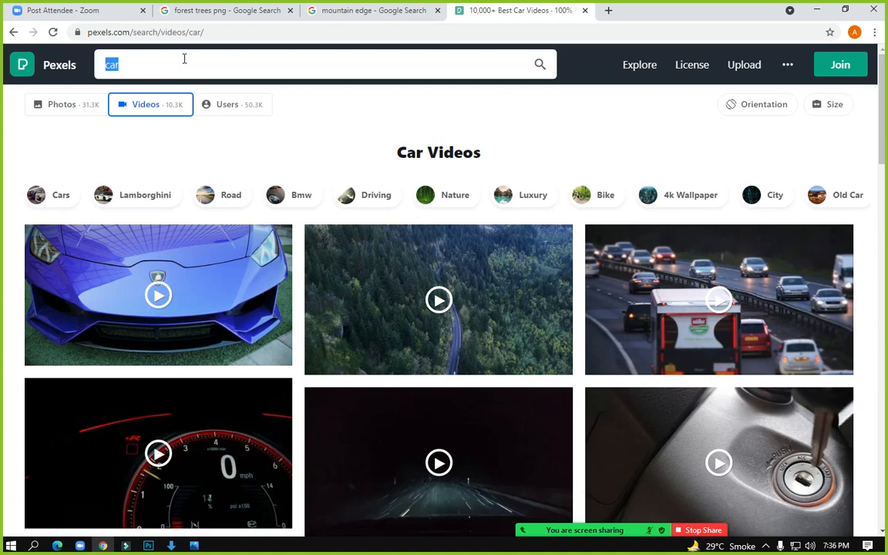
click(48, 103)
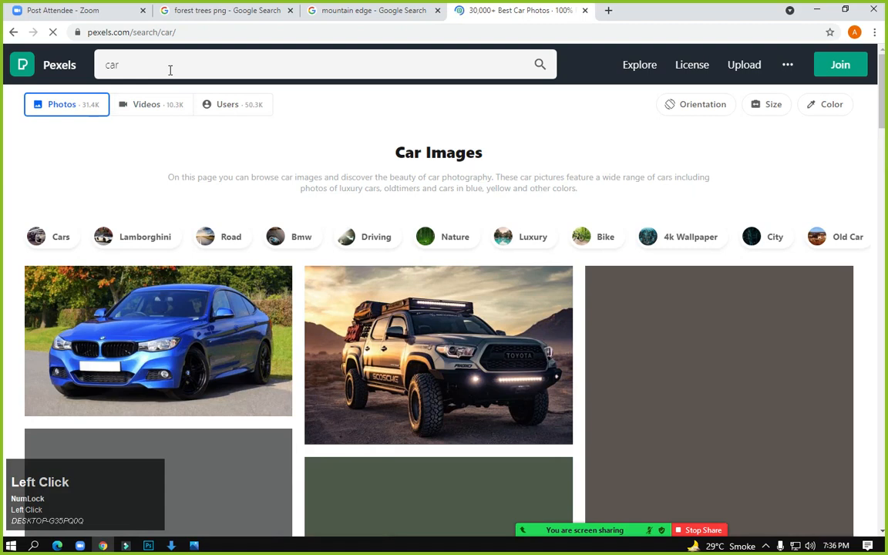
click(170, 71)
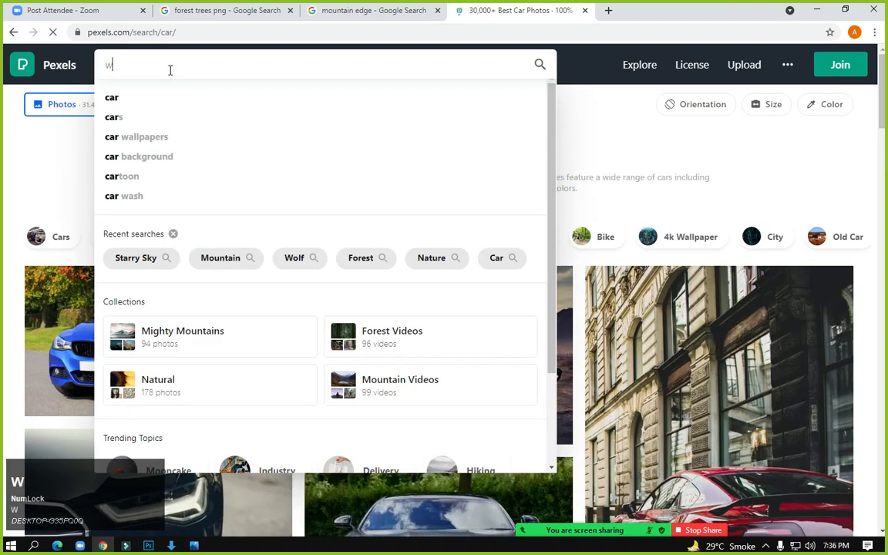
text(wolf)
key(Return)
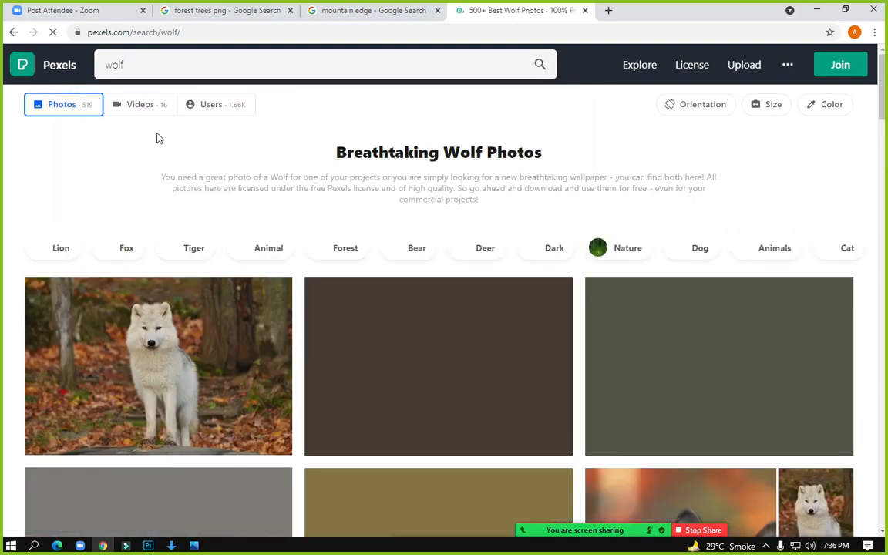
scroll(270, 366, down, 2)
scroll(358, 402, down, 1)
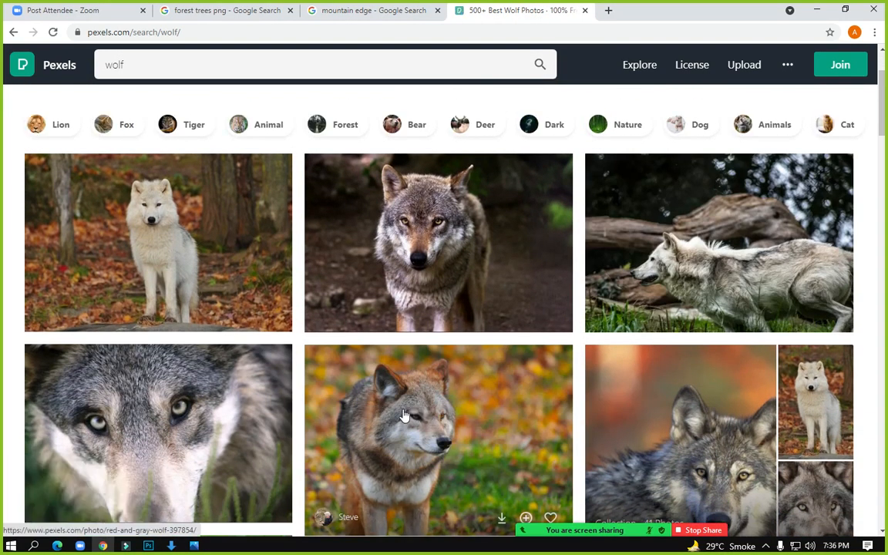
scroll(402, 416, down, 3)
scroll(402, 416, down, 3)
scroll(402, 416, up, 4)
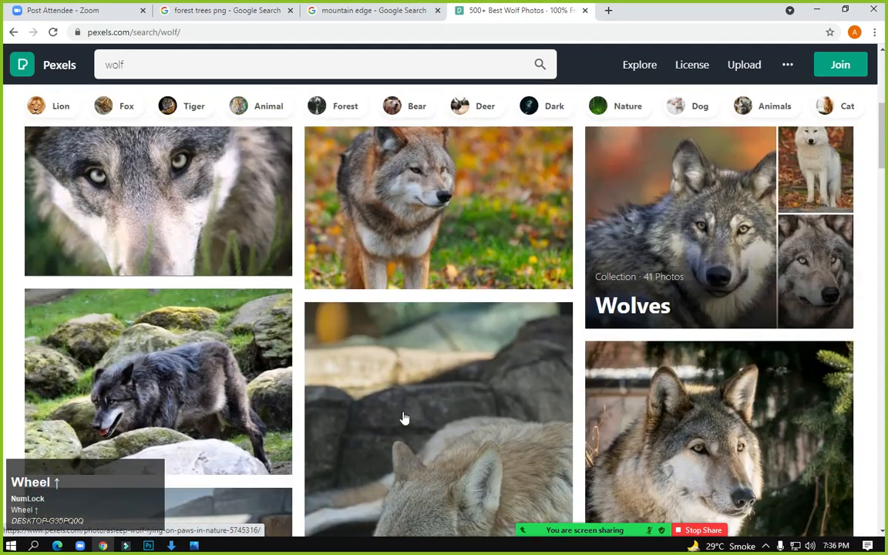
scroll(402, 416, down, 4)
Download the gray wolf close-up photo and open it with Adobe Photoshop CC 2018
click(725, 255)
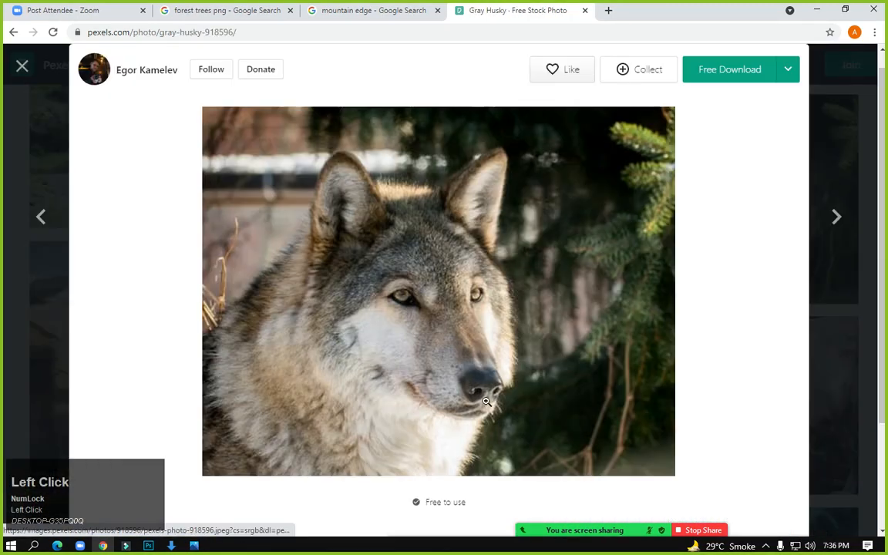
click(722, 77)
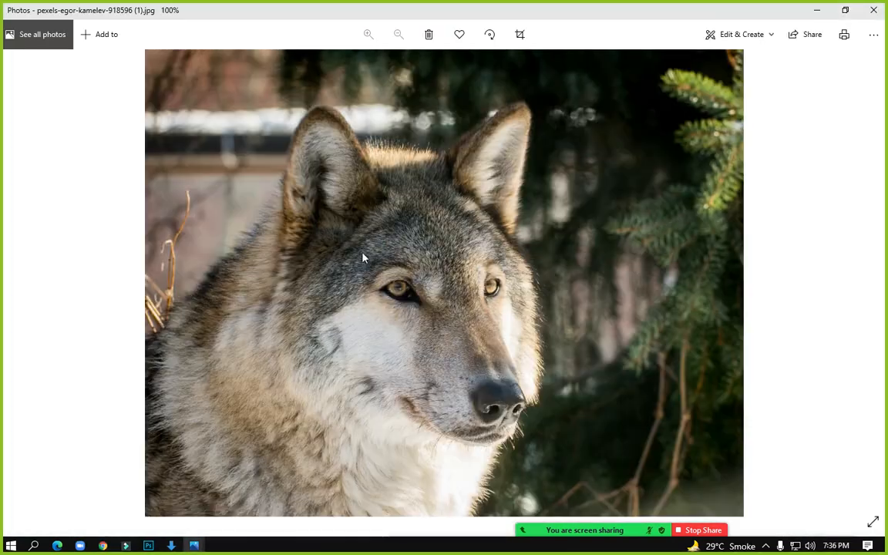
right_click(374, 210)
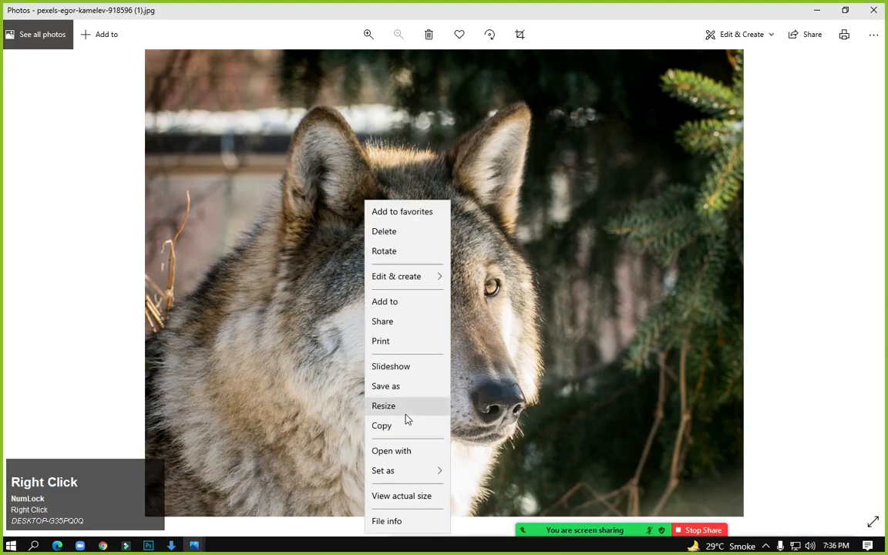
click(401, 451)
click(416, 325)
Open the wolf in Photoshop and Quick Select the forest left, above and right of it
click(466, 436)
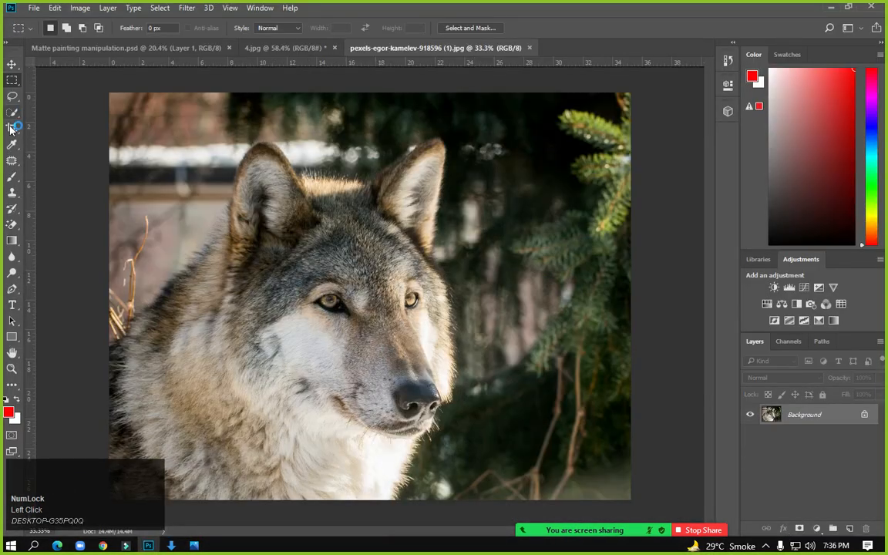
click(12, 112)
click(65, 110)
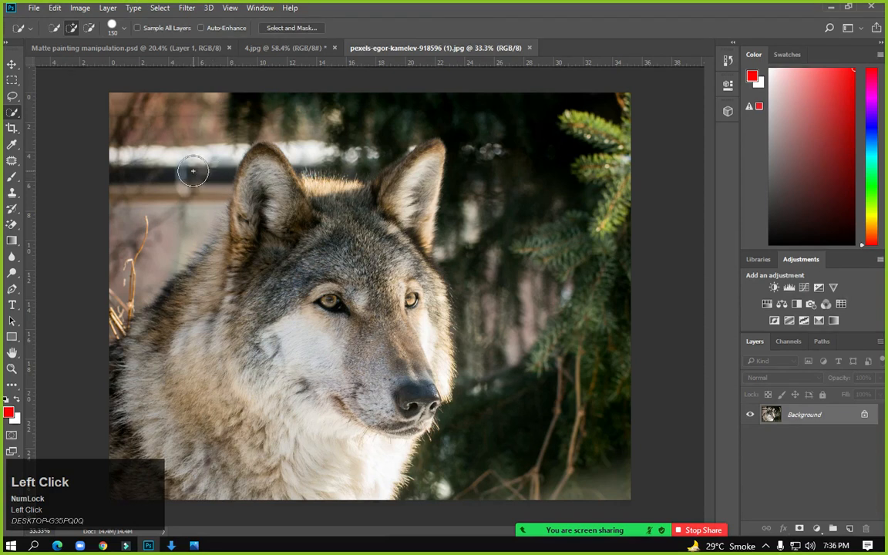
mouse_move(119, 272)
mouse_down()
mouse_move(114, 255)
mouse_move(150, 210)
mouse_up()
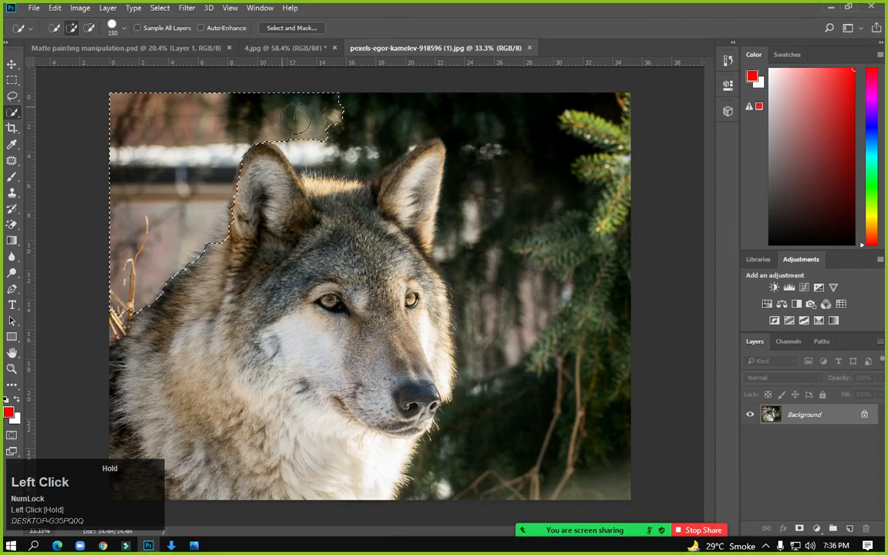
mouse_move(307, 145)
mouse_down()
mouse_move(328, 135)
mouse_move(391, 135)
mouse_up()
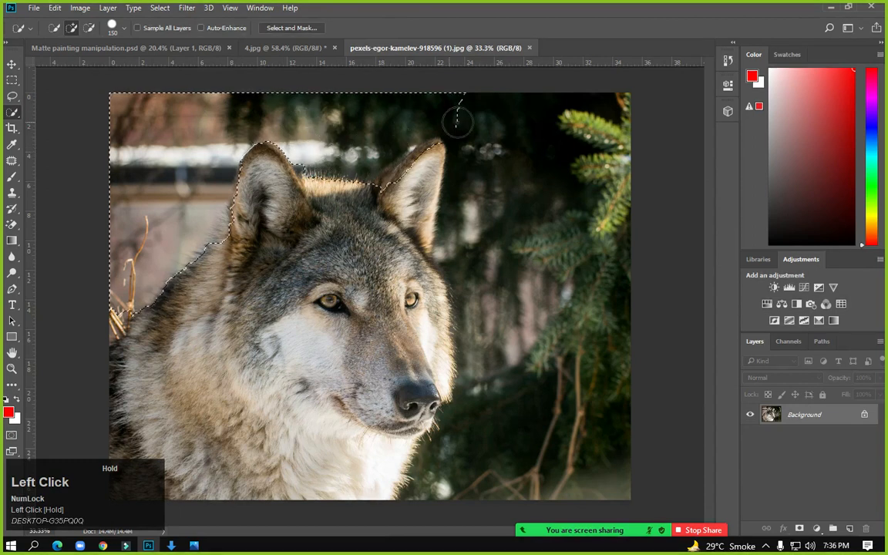
mouse_move(489, 223)
mouse_down()
mouse_move(525, 262)
mouse_move(568, 278)
mouse_up()
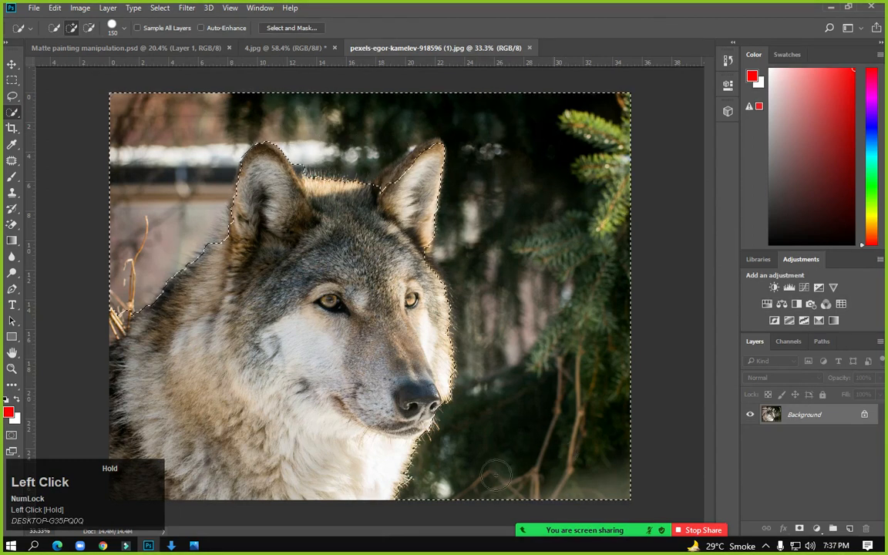
drag(105, 302, 104, 333)
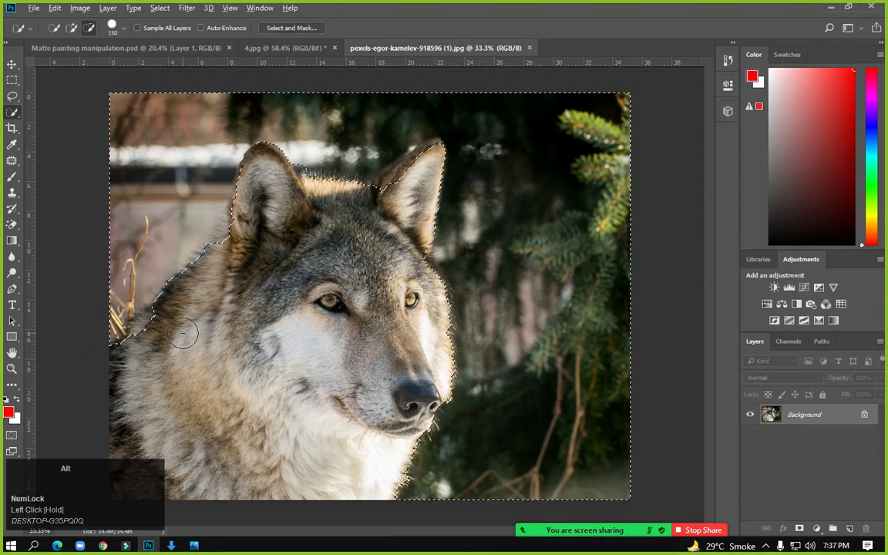
Remove the wolf's fur and both ears from the background selection
scroll(185, 327, up, 5)
drag(199, 199, 493, 172)
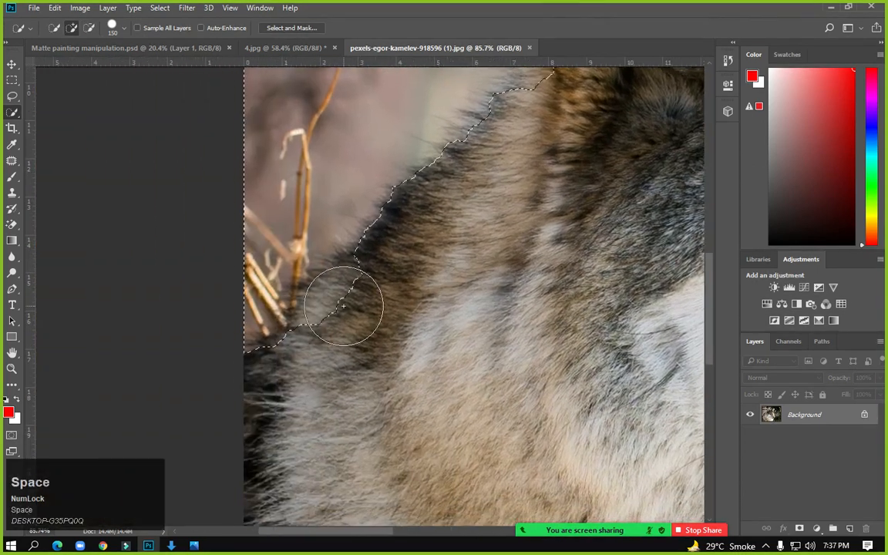
mouse_move(368, 299)
mouse_down()
mouse_move(347, 297)
mouse_move(322, 355)
mouse_up()
mouse_move(465, 245)
mouse_down()
mouse_move(304, 365)
mouse_move(282, 410)
mouse_up()
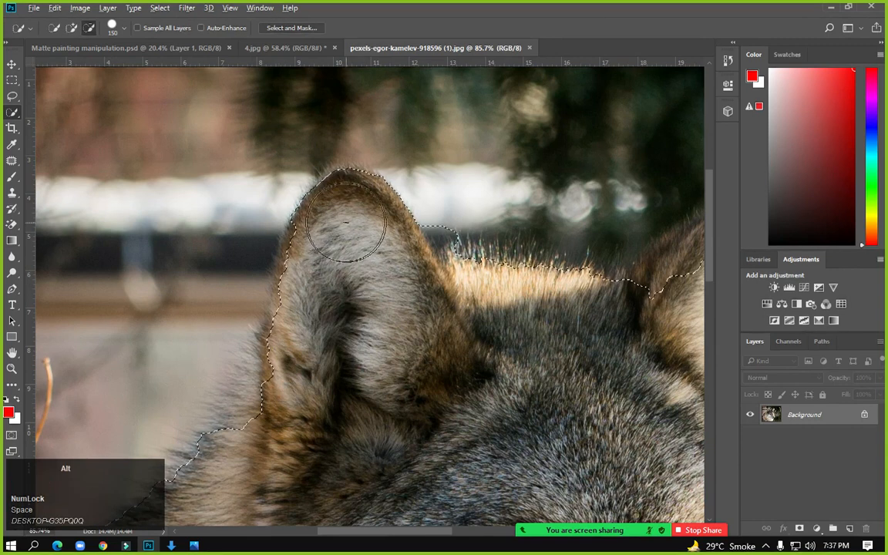
mouse_move(328, 233)
mouse_down()
mouse_move(317, 225)
mouse_move(298, 372)
mouse_move(223, 458)
mouse_up()
drag(396, 289, 224, 291)
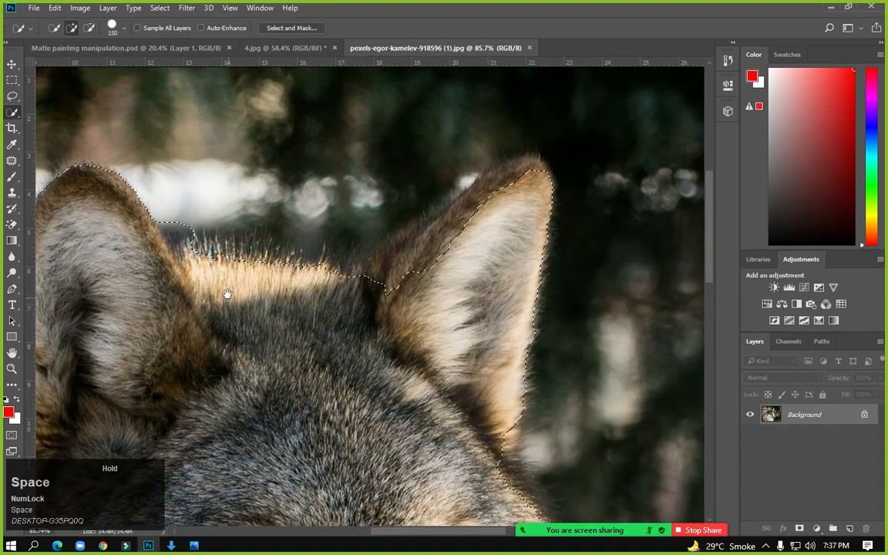
click(201, 215)
drag(260, 228, 60, 235)
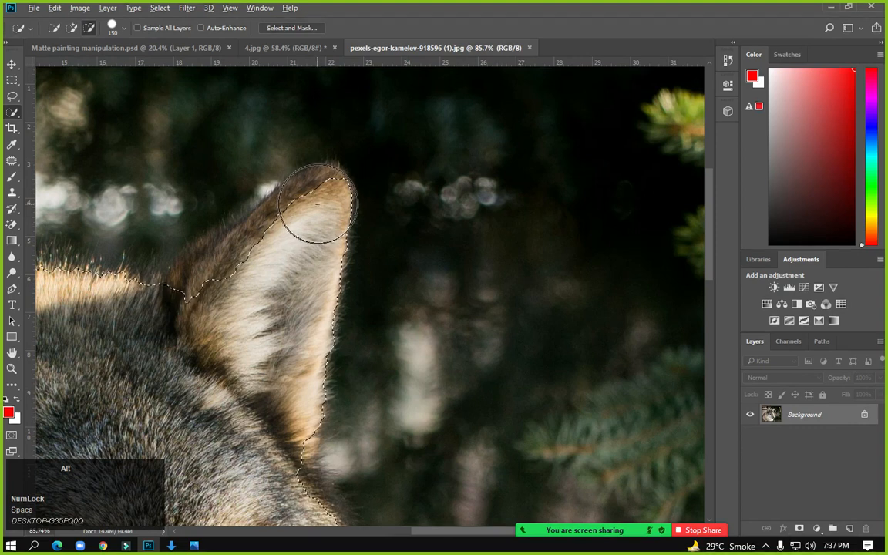
mouse_move(314, 207)
mouse_down()
mouse_move(251, 278)
mouse_move(182, 317)
mouse_move(231, 270)
mouse_move(182, 305)
mouse_up()
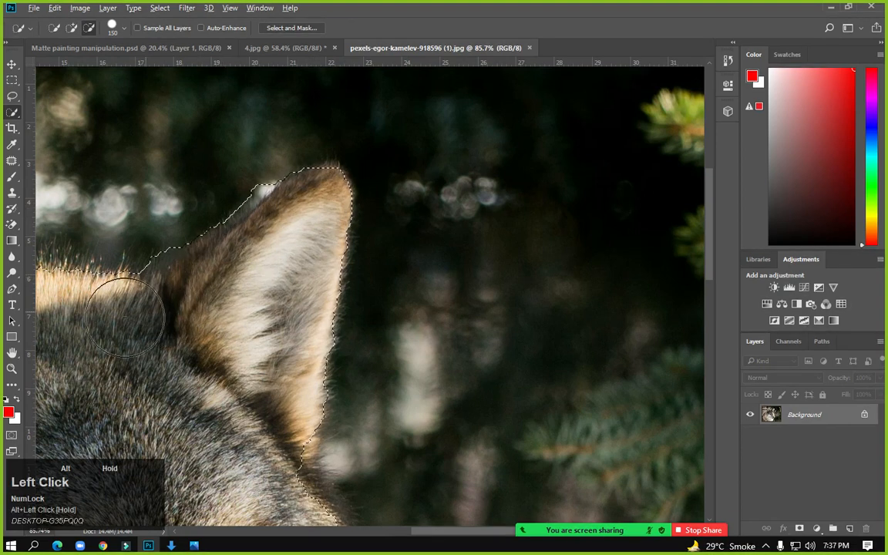
mouse_move(126, 316)
mouse_down()
mouse_move(141, 337)
mouse_move(229, 311)
mouse_up()
Refine the edge along the ear and cheek, then invert so only the wolf head is selected
key(space)
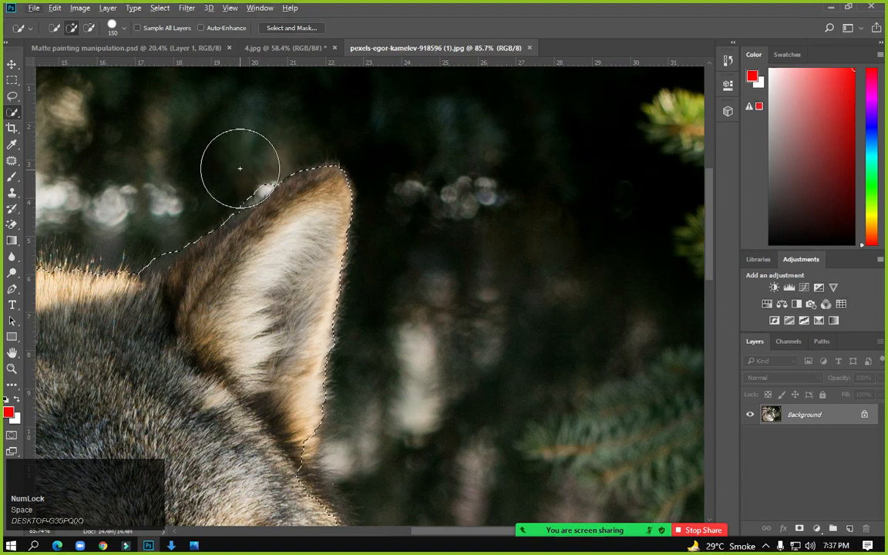
drag(212, 188, 144, 226)
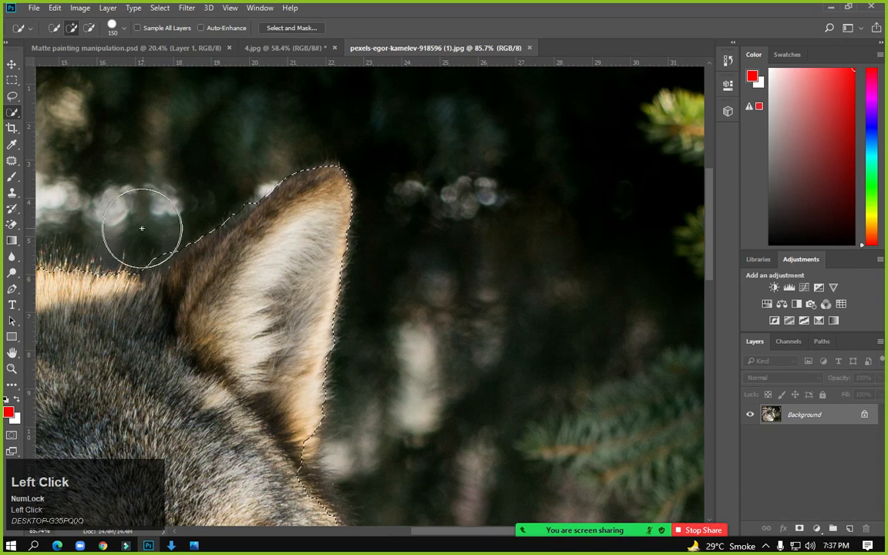
scroll(149, 239, down, 3)
drag(355, 388, 262, 266)
scroll(214, 337, up, 2)
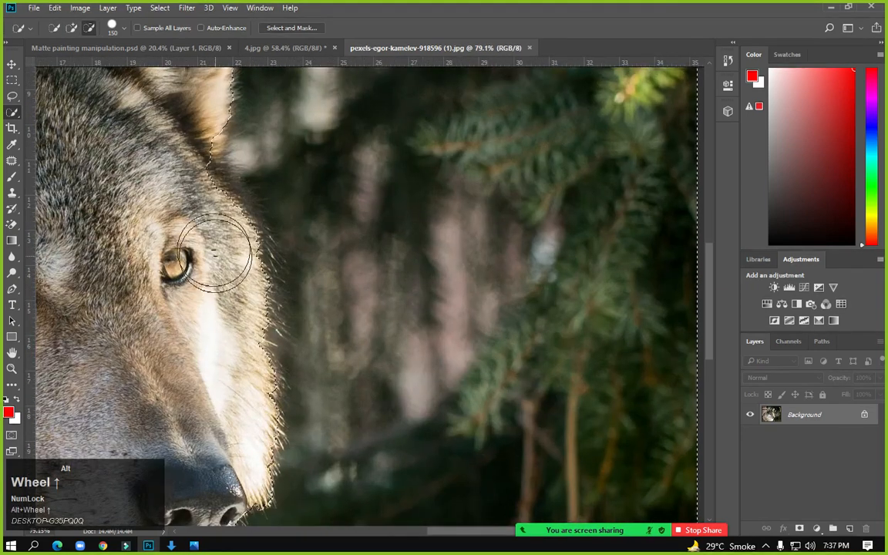
alt+click(199, 202)
mouse_move(199, 202)
mouse_down()
mouse_move(216, 235)
mouse_move(205, 281)
mouse_move(229, 422)
mouse_up()
drag(402, 246, 501, 30)
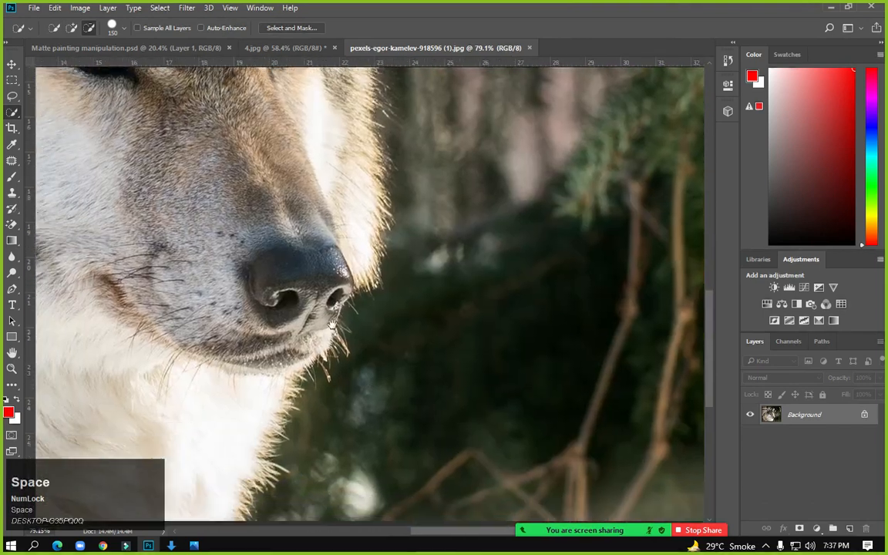
drag(263, 493, 352, 308)
scroll(257, 291, down, 5)
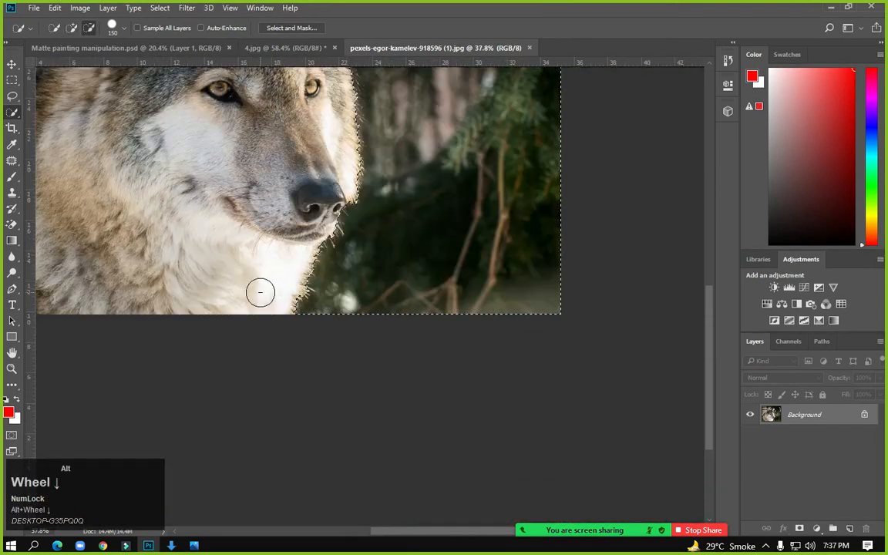
click(160, 7)
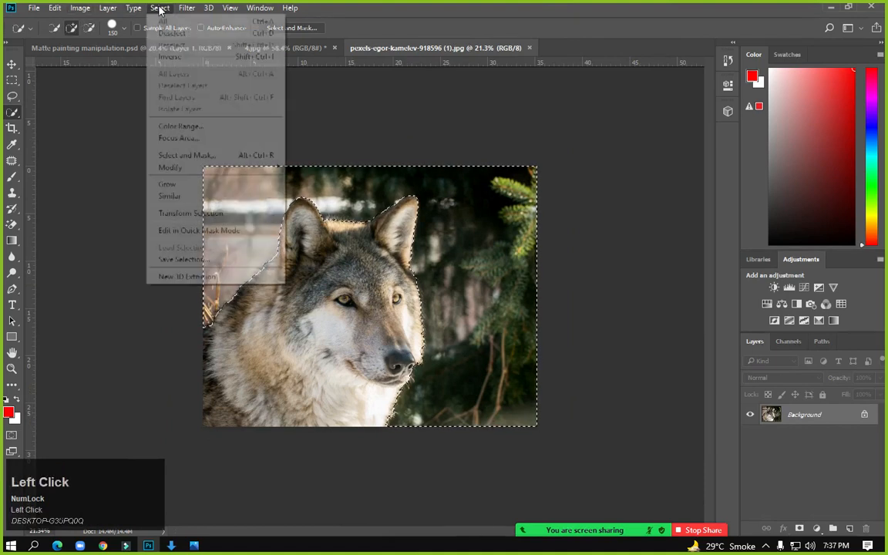
click(171, 57)
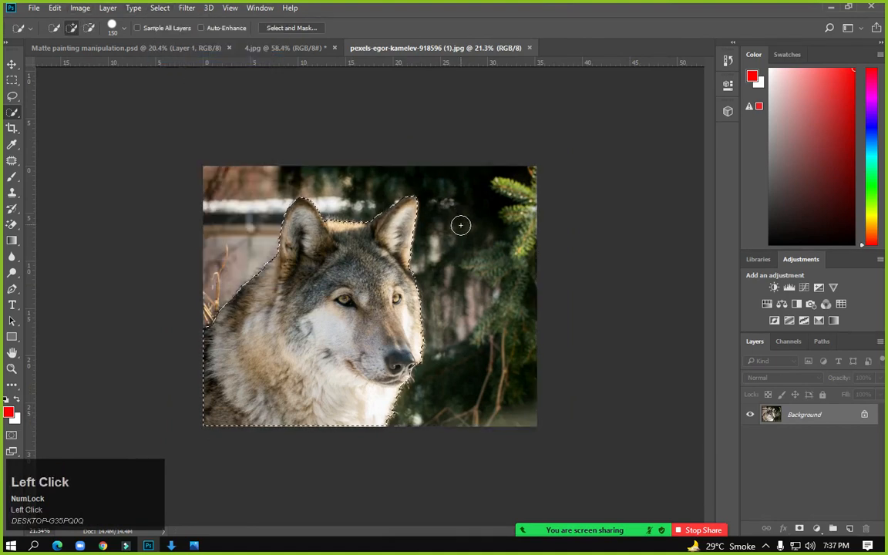
Drag the wolf into the matte painting and enlarge it to 160%, moving it up
click(11, 64)
drag(370, 266, 152, 92)
mouse_move(131, 51)
mouse_down()
mouse_move(119, 50)
mouse_move(299, 285)
mouse_move(247, 235)
mouse_move(241, 262)
mouse_up()
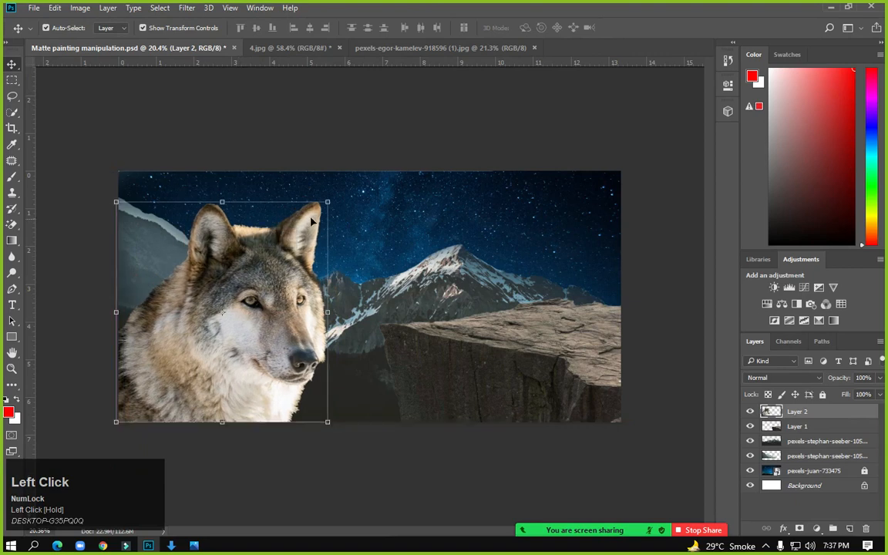
drag(327, 202, 391, 136)
drag(247, 316, 248, 256)
Scale the wolf to about 196%, tilt it about 7°, and position it on the left side
drag(391, 76, 443, 48)
drag(341, 219, 334, 234)
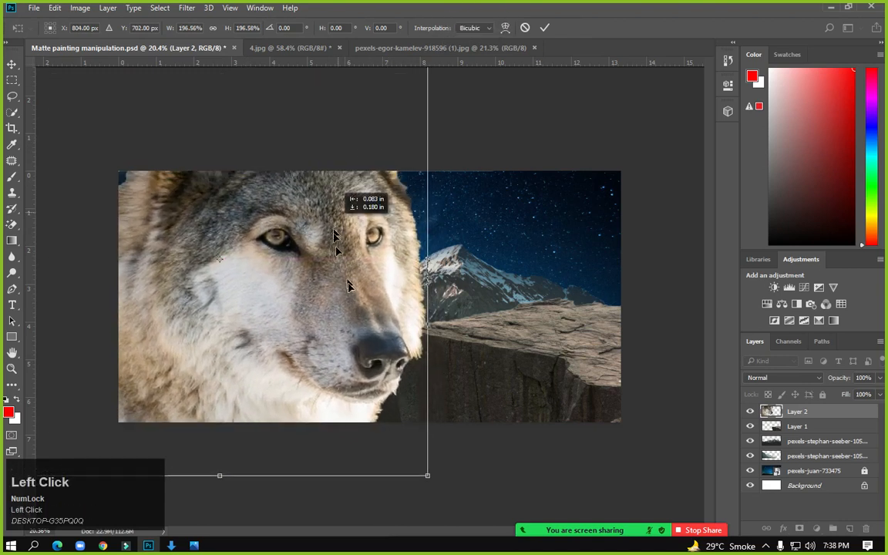
scroll(351, 285, down, 2)
drag(124, 142, 158, 132)
drag(231, 261, 237, 225)
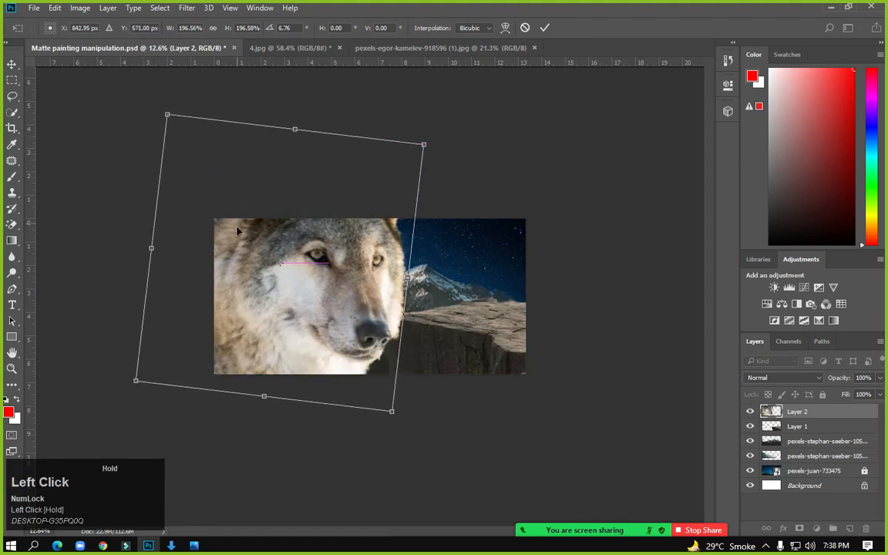
mouse_move(424, 143)
mouse_down()
mouse_move(436, 117)
mouse_move(438, 133)
mouse_up()
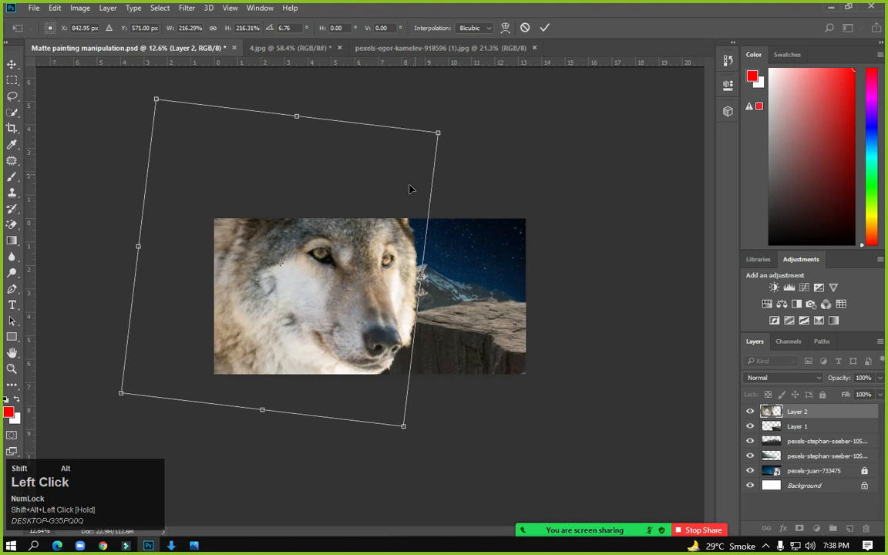
drag(377, 225, 344, 213)
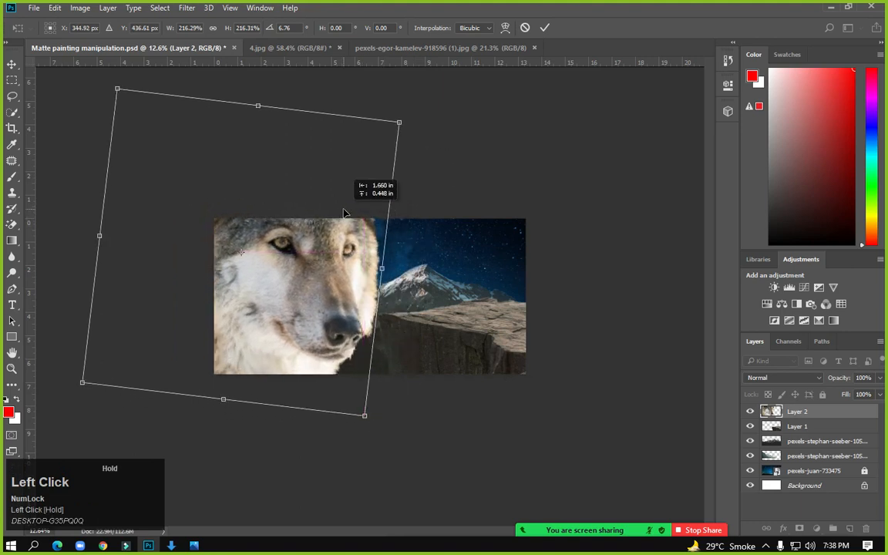
drag(398, 123, 389, 136)
drag(286, 280, 296, 285)
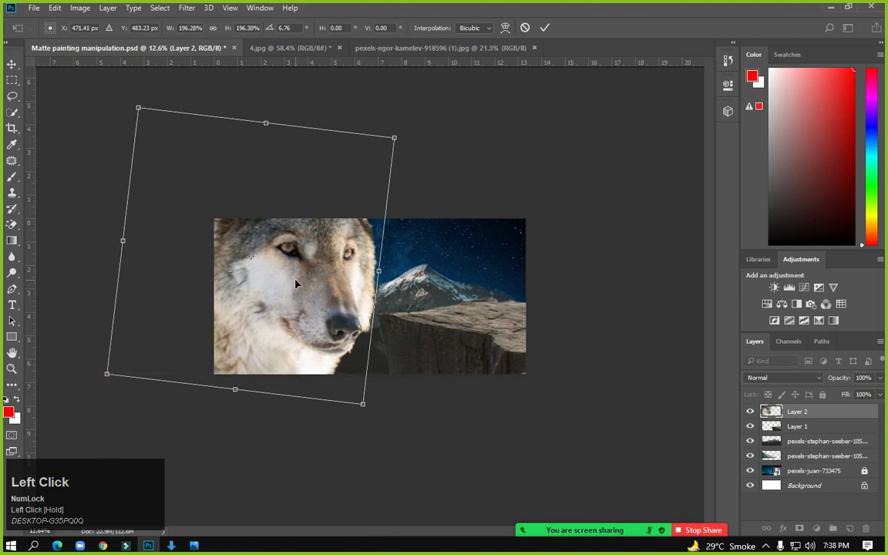
key(Return)
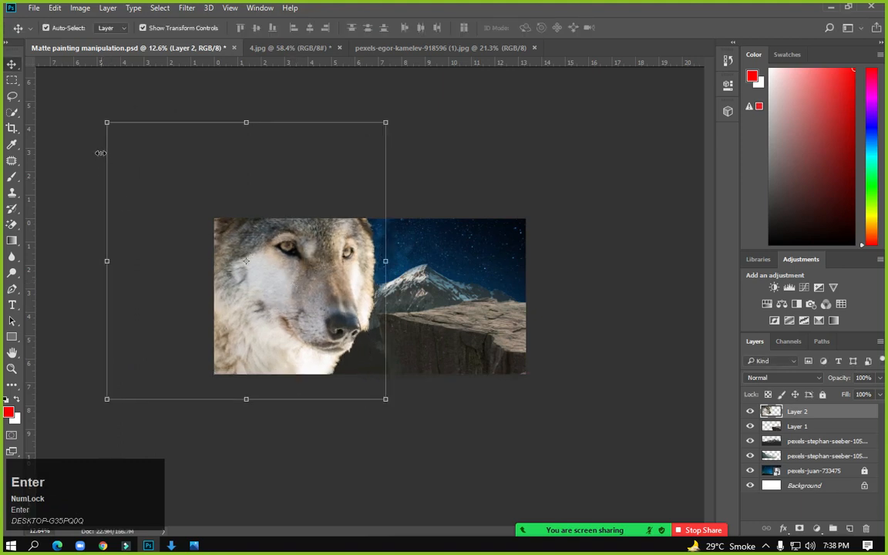
Search Google Images for 'girl holding lamp' in a new Chrome tab
click(11, 80)
click(104, 545)
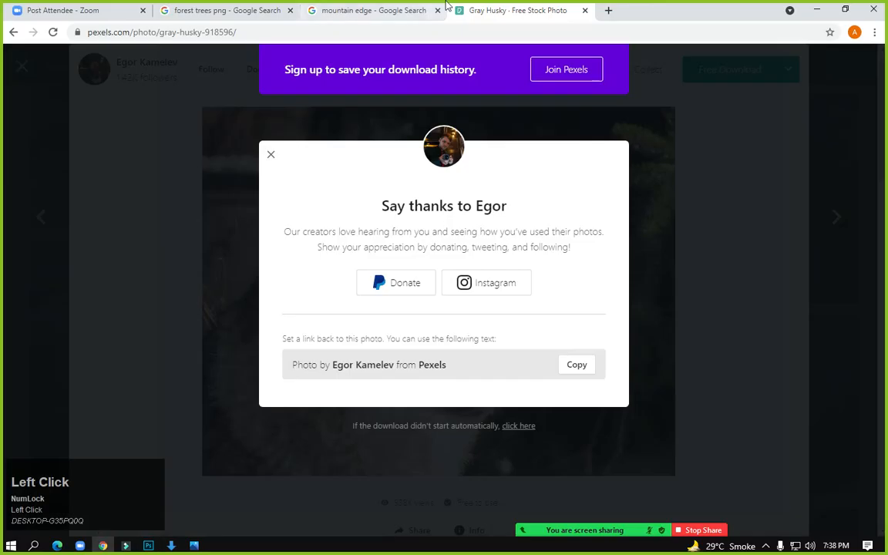
click(608, 11)
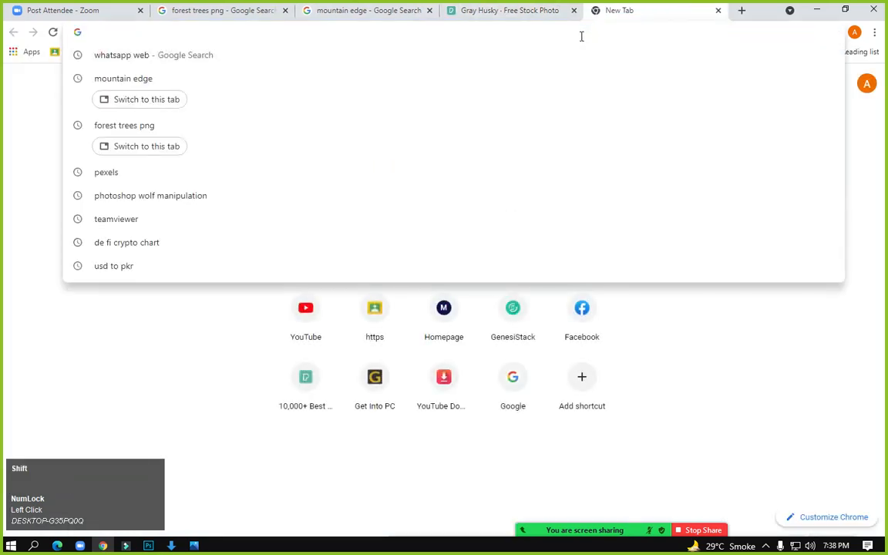
text(Girls )
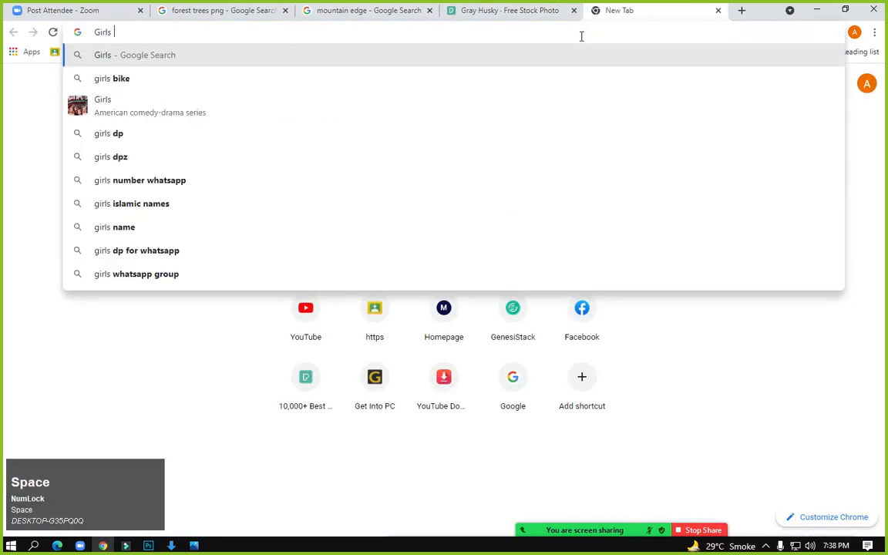
text(holding)
key(BackSpace)
text(ho)
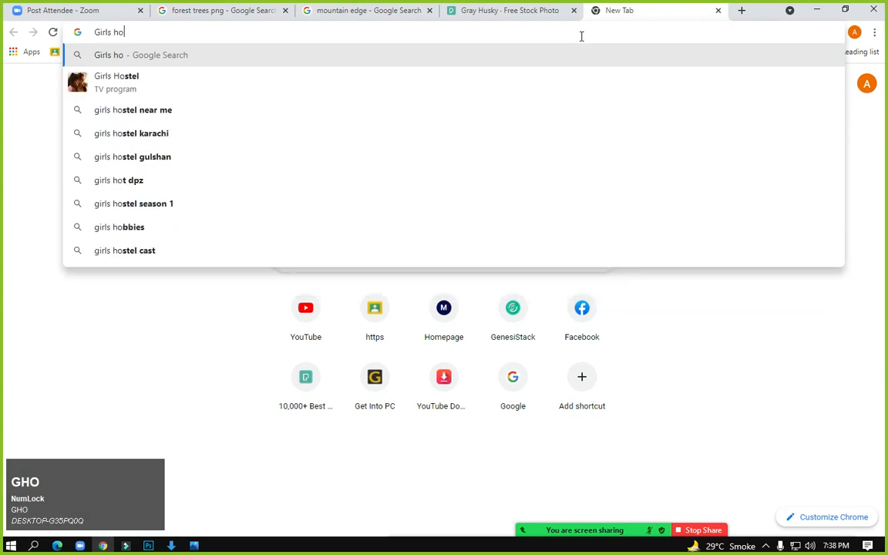
text(lding lam)
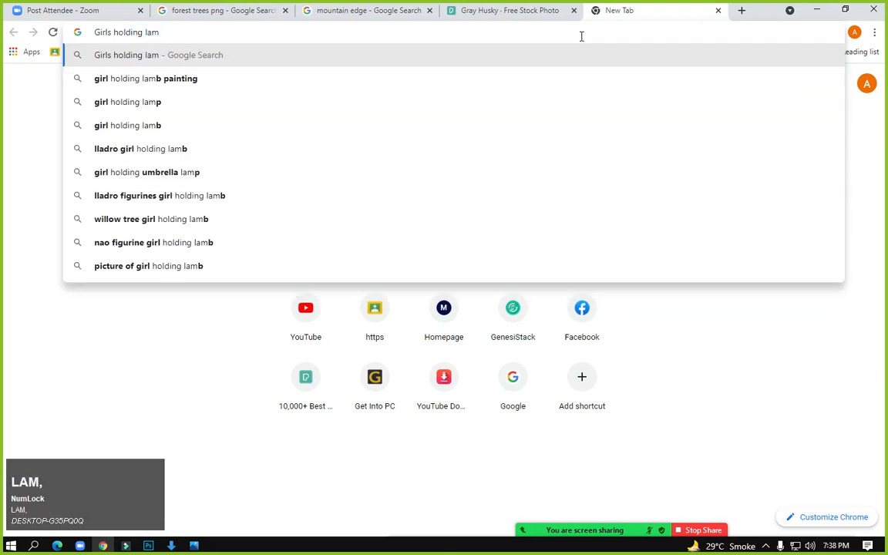
key(Down)
key(Down)
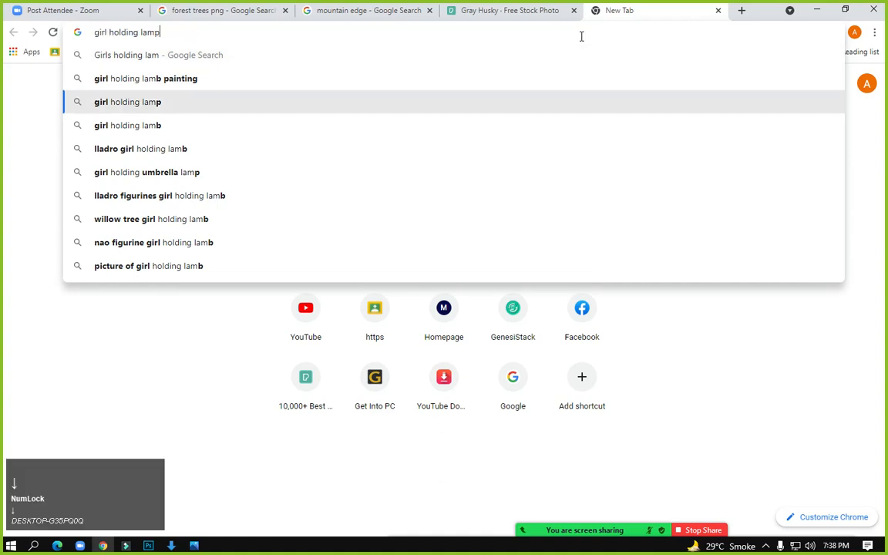
key(Return)
click(156, 113)
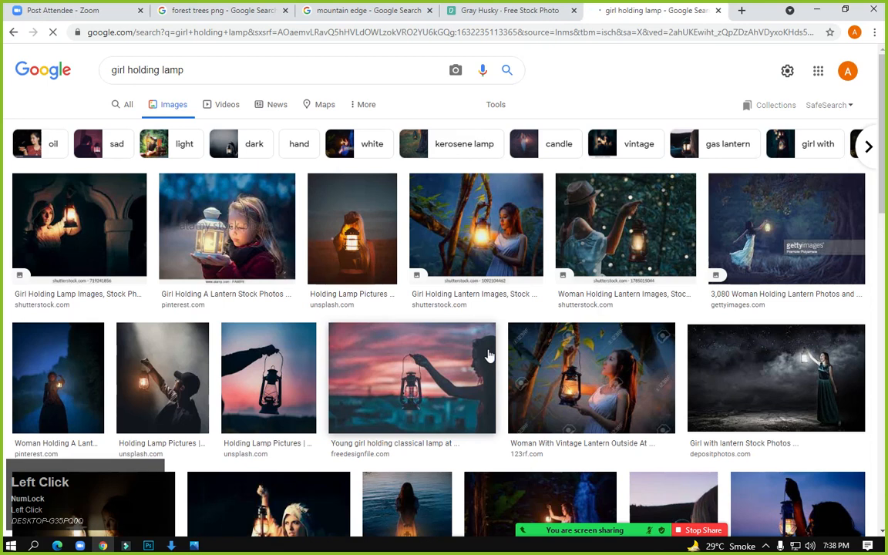
Browse and preview several girl-with-lantern photos in the results
scroll(544, 460, down, 1)
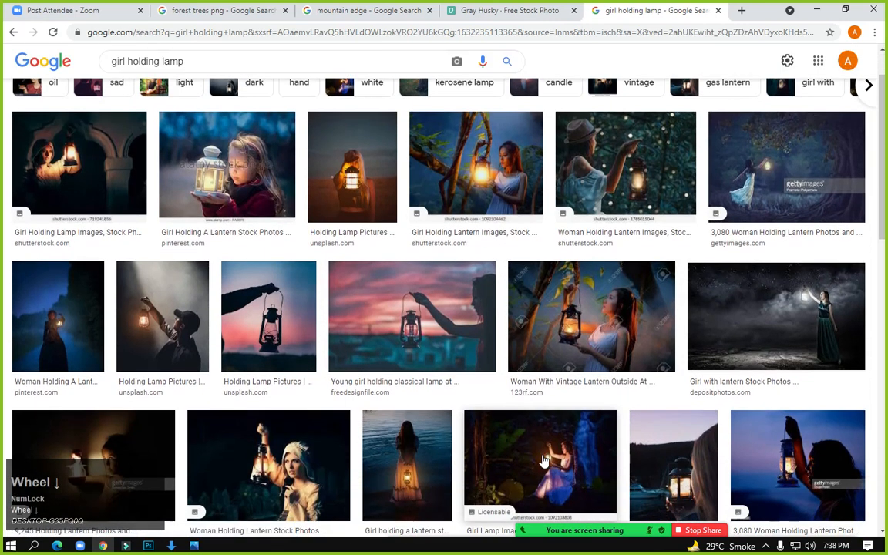
click(775, 324)
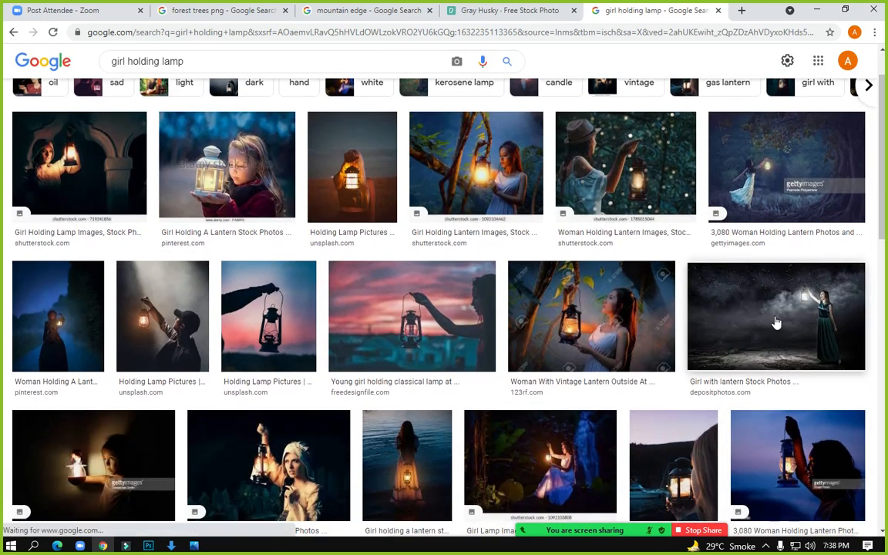
scroll(600, 436, down, 2)
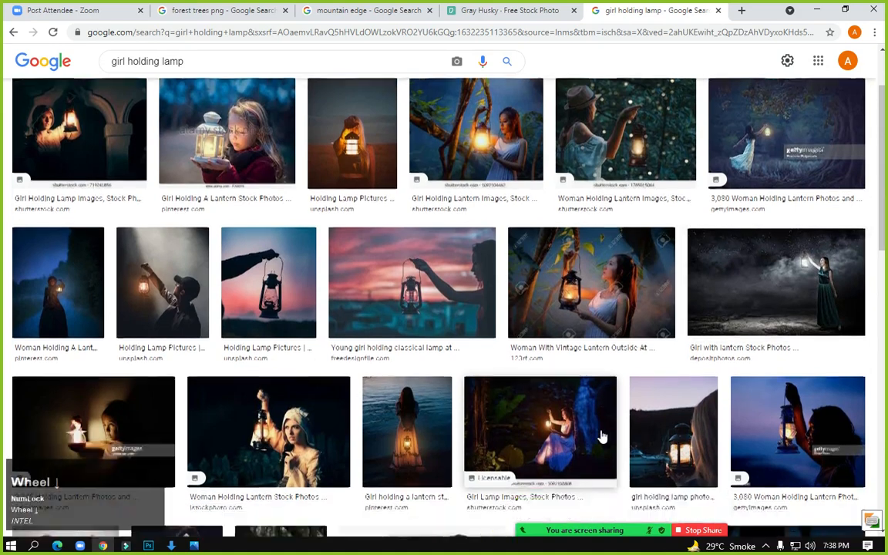
scroll(313, 417, down, 2)
scroll(607, 428, down, 1)
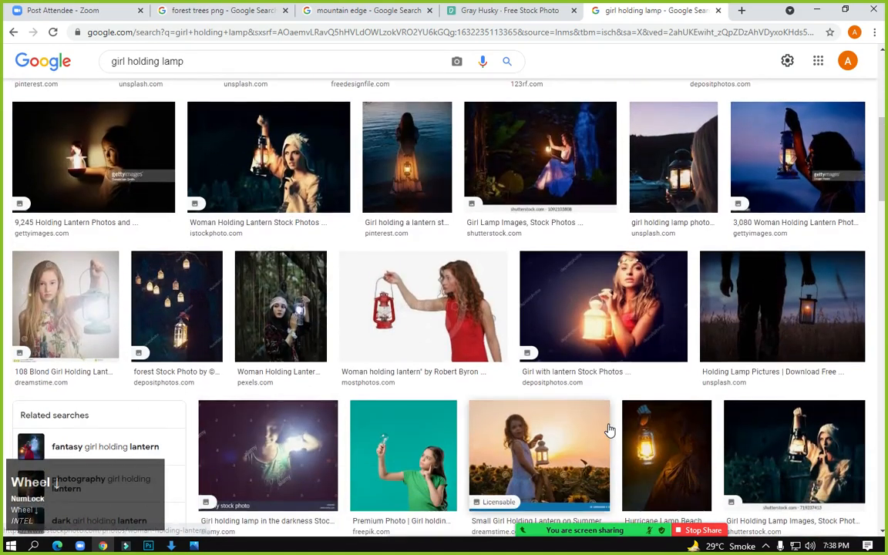
scroll(607, 428, up, 5)
click(740, 397)
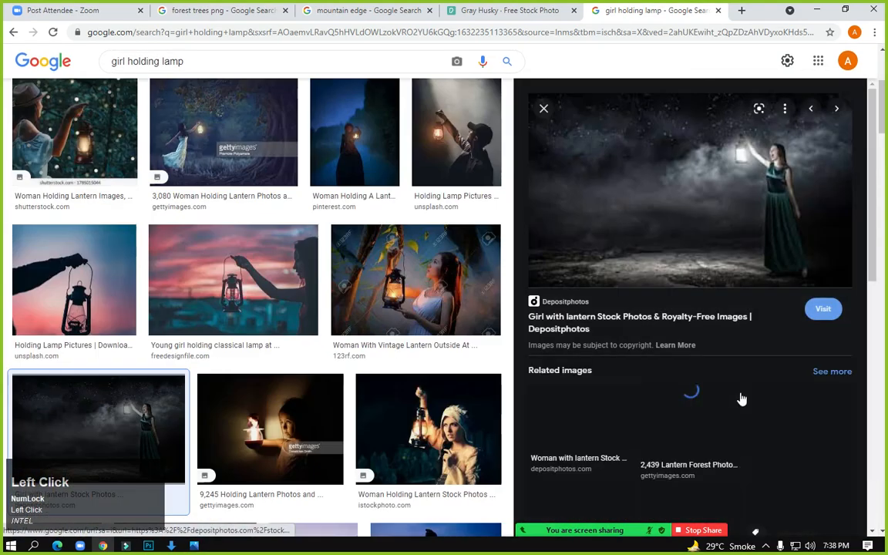
scroll(639, 431, down, 5)
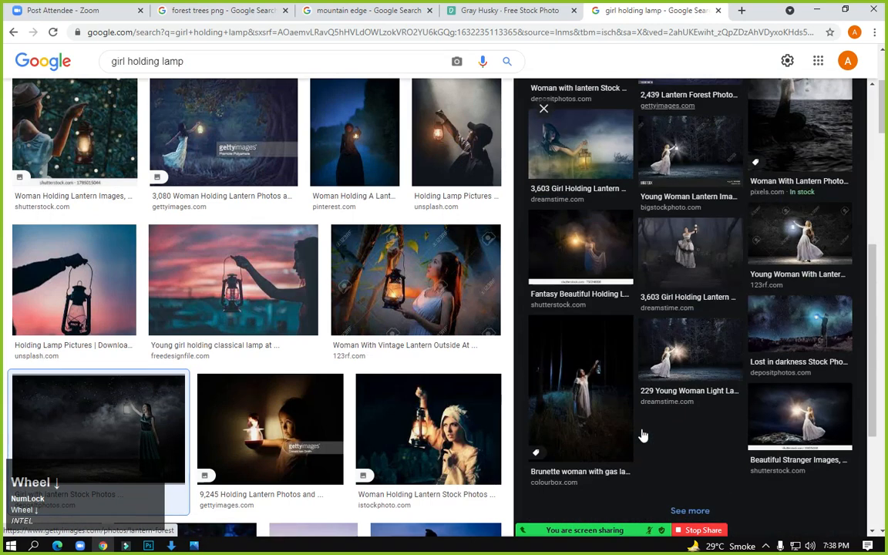
click(681, 351)
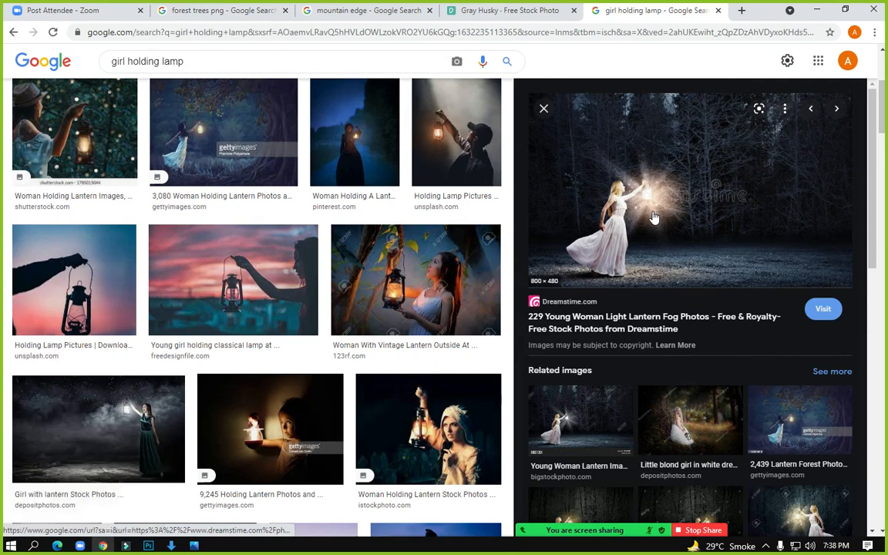
scroll(604, 311, down, 2)
scroll(724, 421, down, 2)
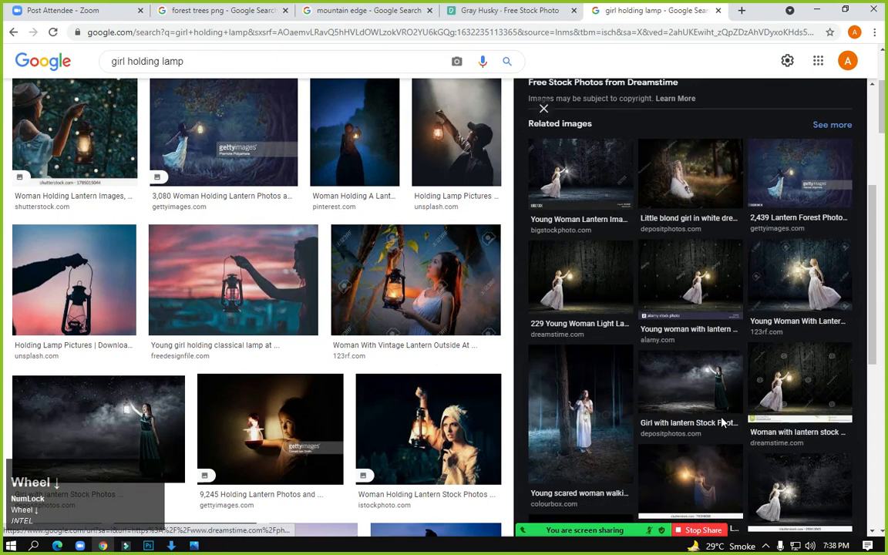
scroll(664, 420, up, 4)
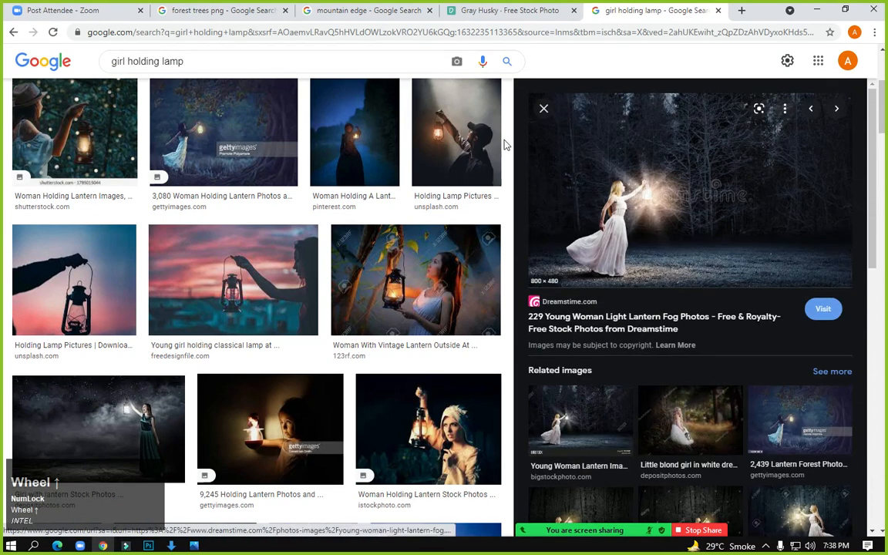
click(14, 34)
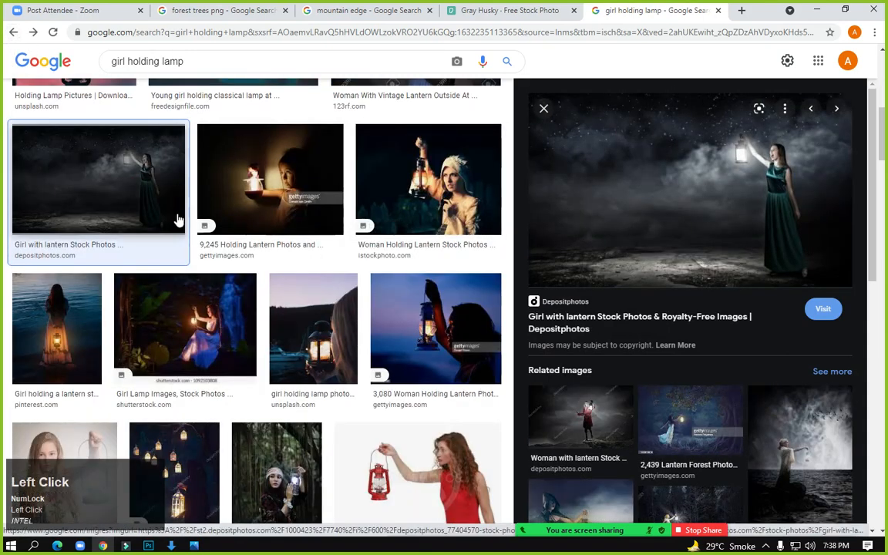
scroll(178, 218, up, 5)
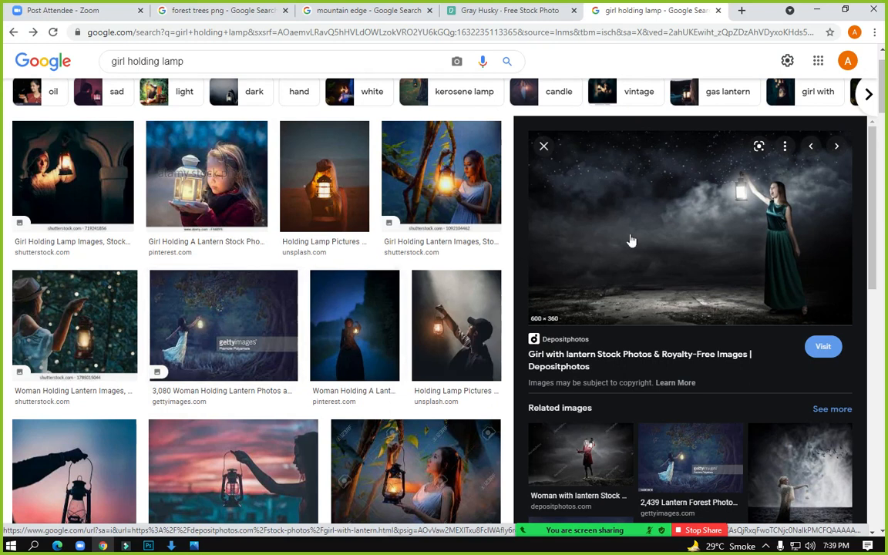
click(252, 309)
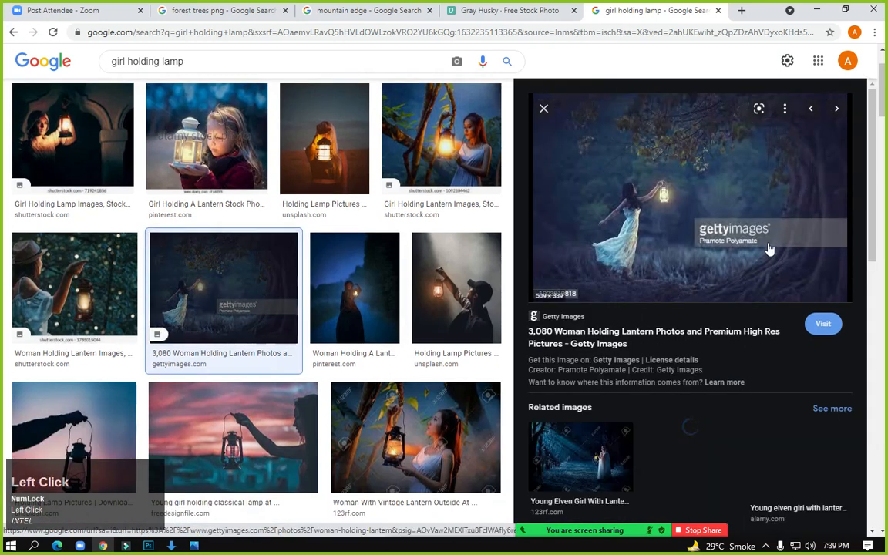
right_click(654, 177)
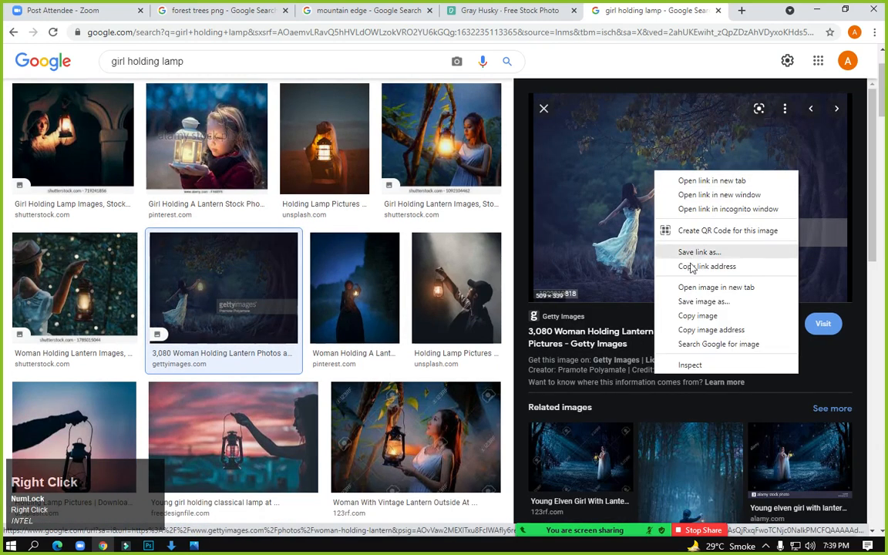
click(702, 303)
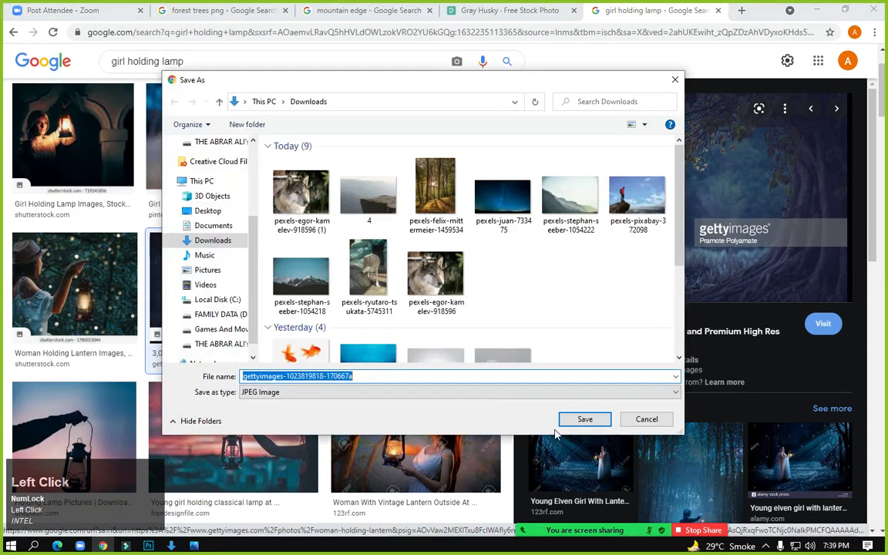
click(583, 420)
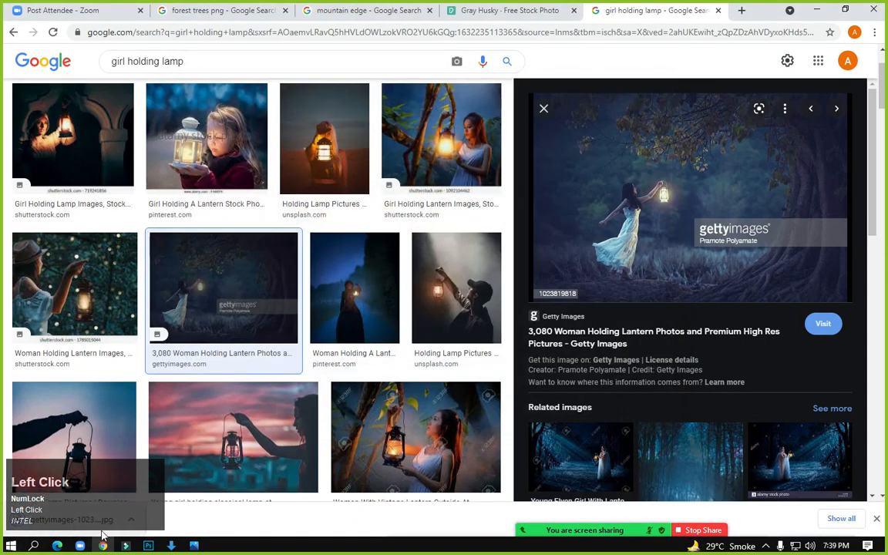
click(149, 546)
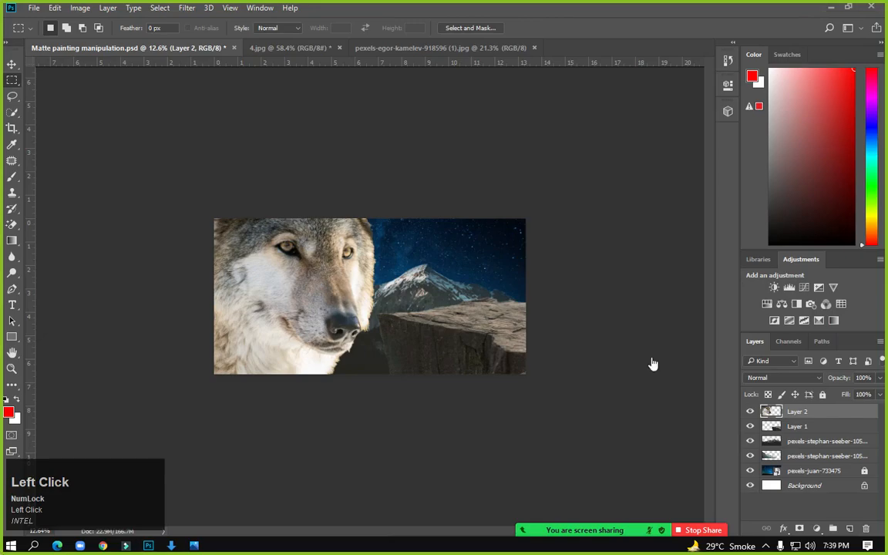
click(884, 545)
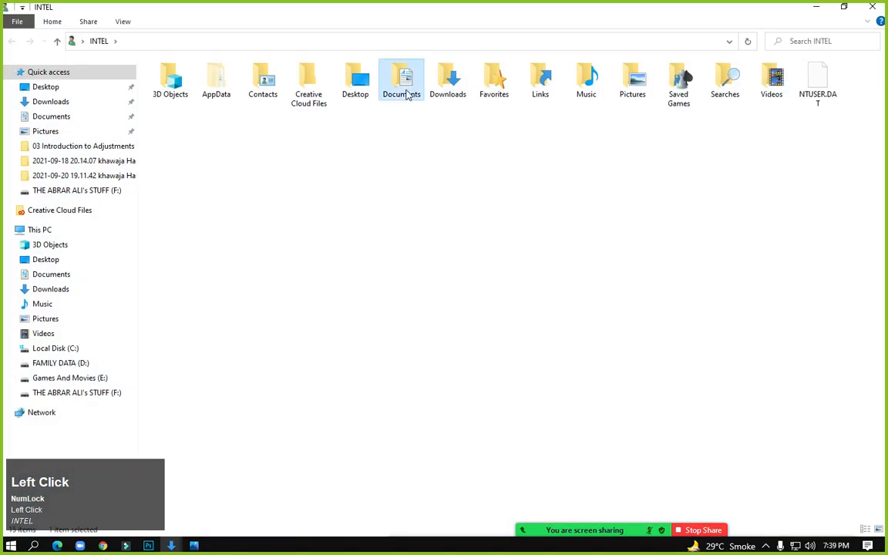
double_click(453, 96)
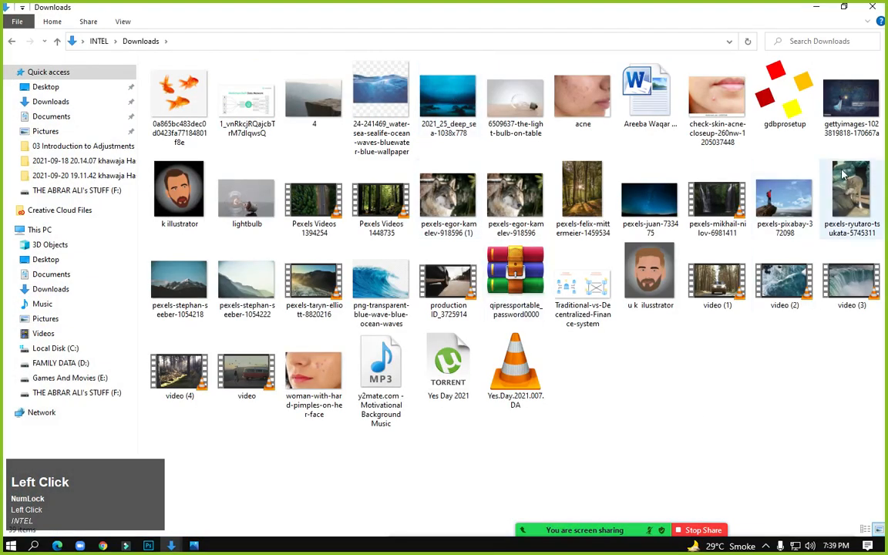
drag(850, 99, 446, 287)
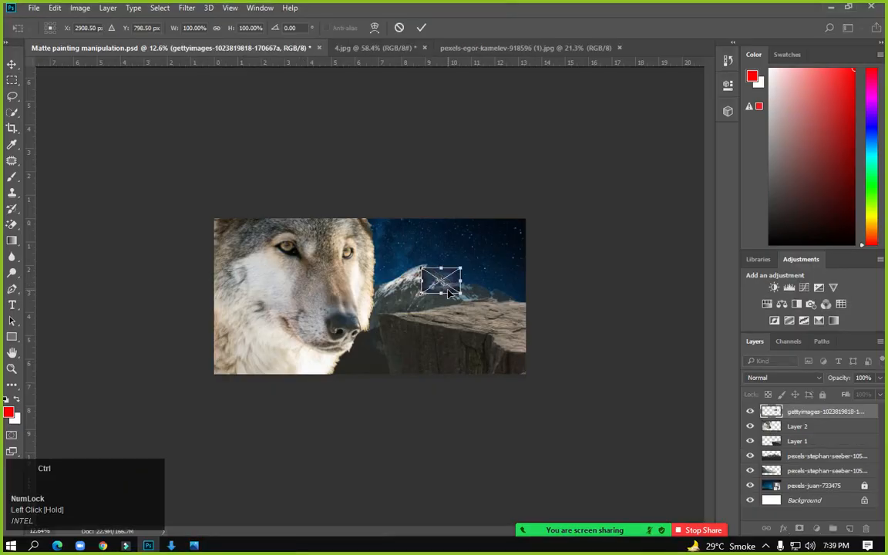
key(ctrl+s)
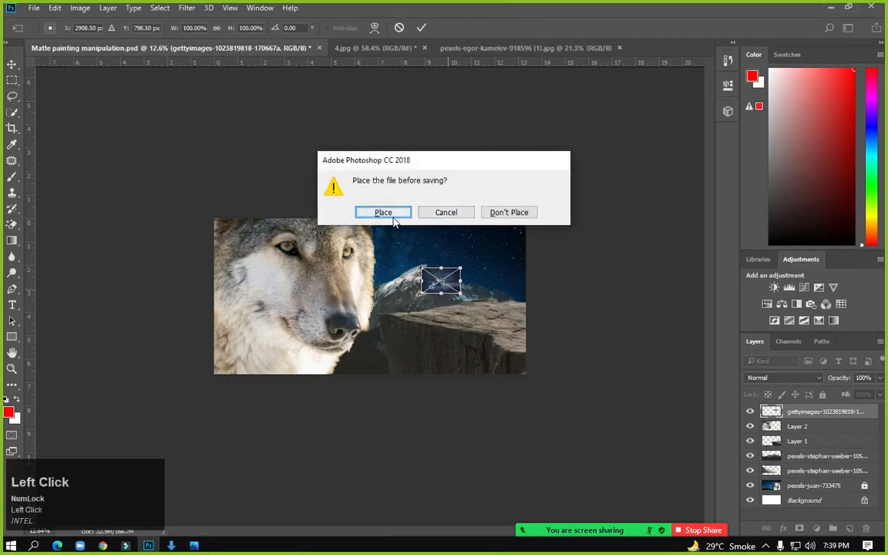
click(393, 220)
Zoom and pan to bring the girl in the placed lantern photo into view
scroll(416, 247, up, 5)
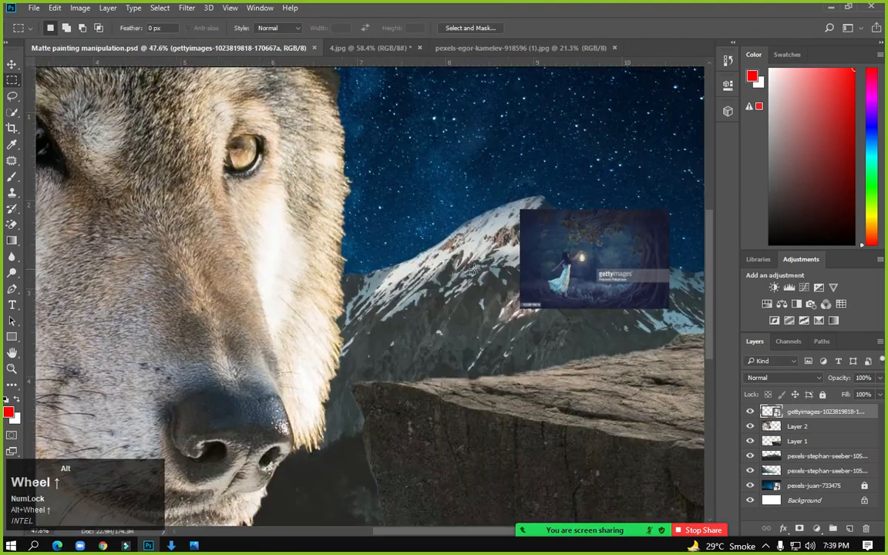
drag(579, 268, 352, 298)
scroll(350, 297, up, 5)
scroll(352, 298, up, 2)
scroll(352, 300, down, 1)
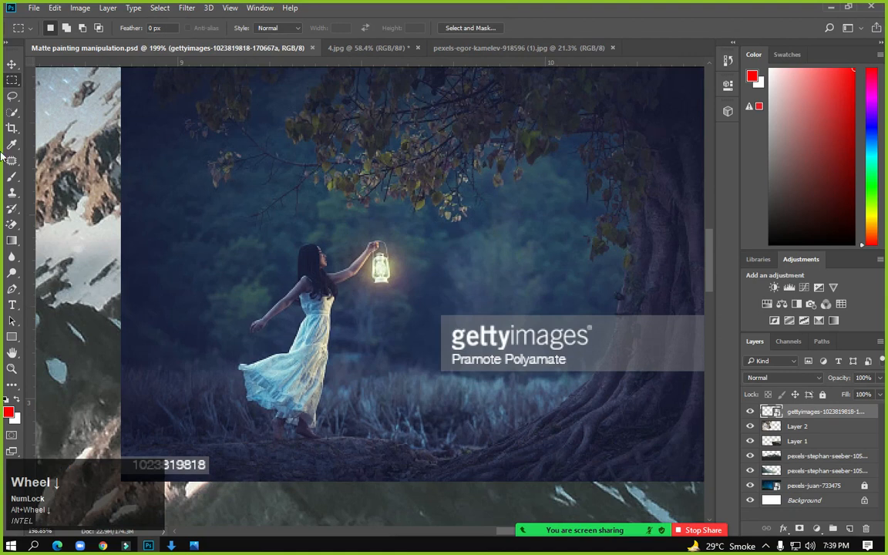
Brush a Quick Selection over the lantern photo, extend it, then deselect with Ctrl+D
click(11, 113)
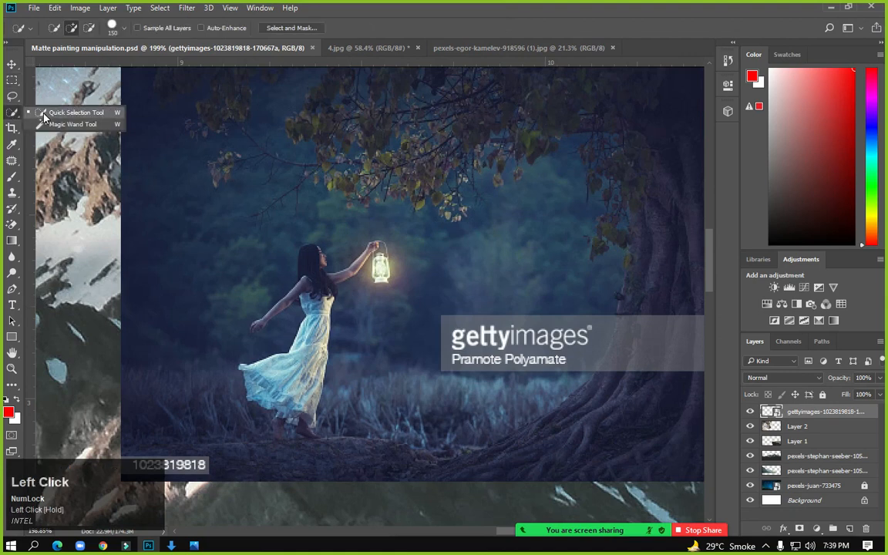
click(43, 115)
mouse_move(231, 119)
mouse_down()
mouse_move(177, 129)
mouse_move(188, 254)
mouse_move(161, 277)
mouse_up()
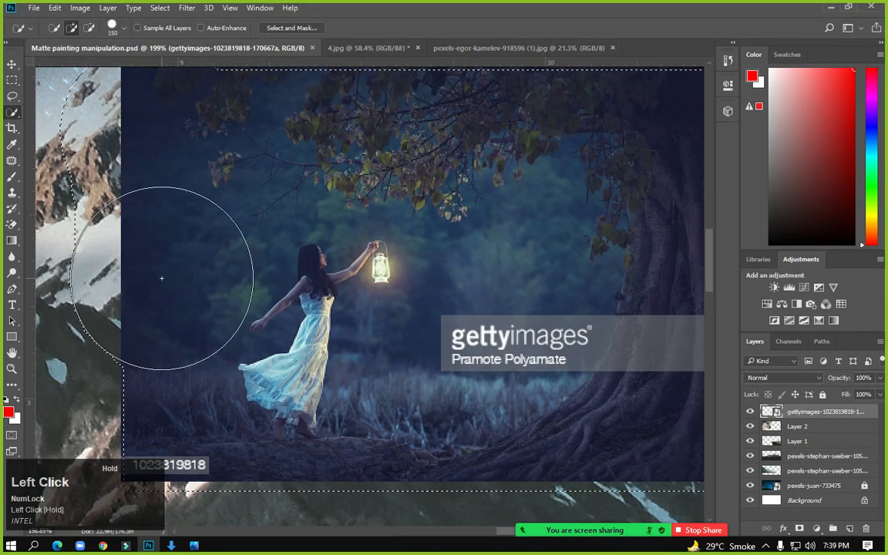
scroll(463, 417, down, 2)
key(ctrl)
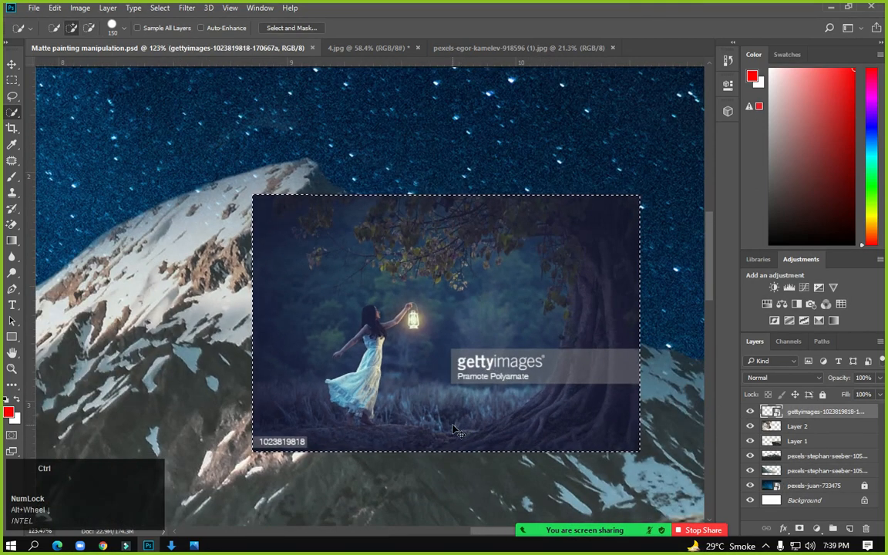
scroll(334, 315, up, 3)
scroll(335, 315, up, 1)
click(251, 242)
key(ctrl)
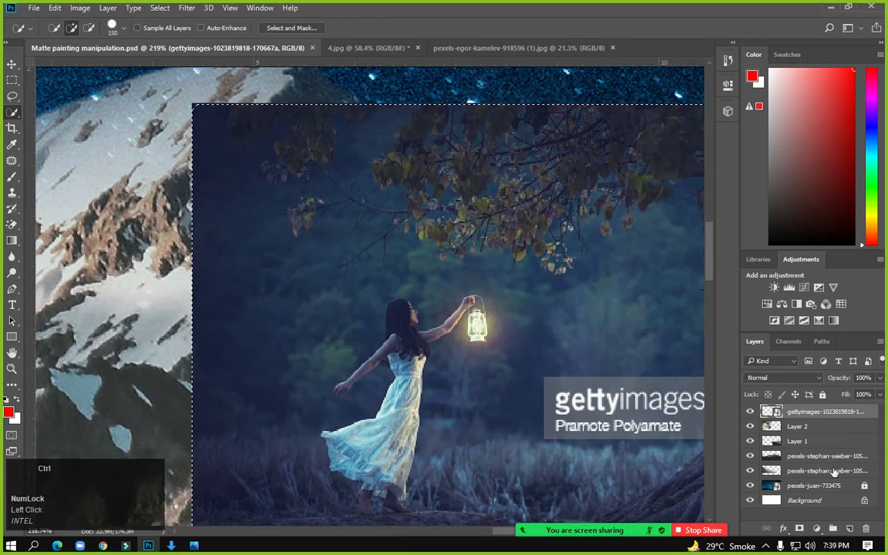
key(ctrl+d)
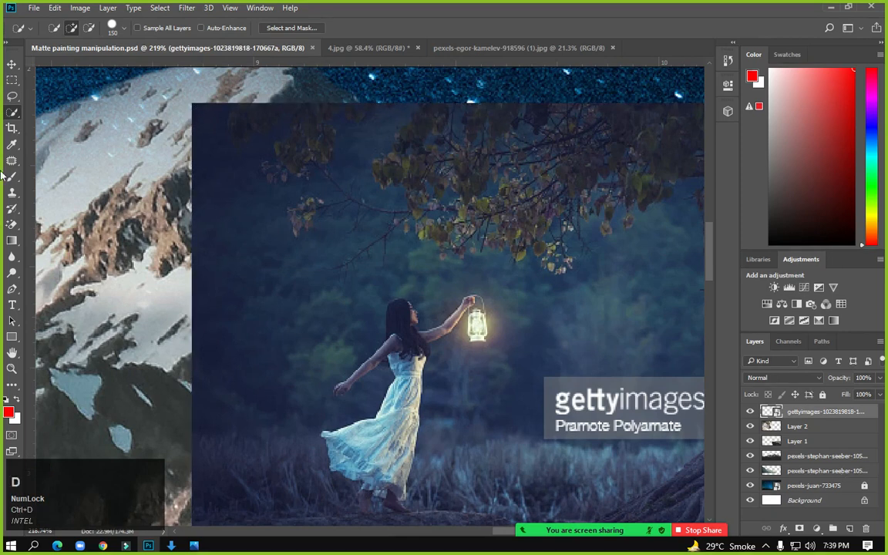
click(13, 225)
Pick the standard Eraser, rasterize the lantern photo layer, and set the eraser to 90 px
click(54, 224)
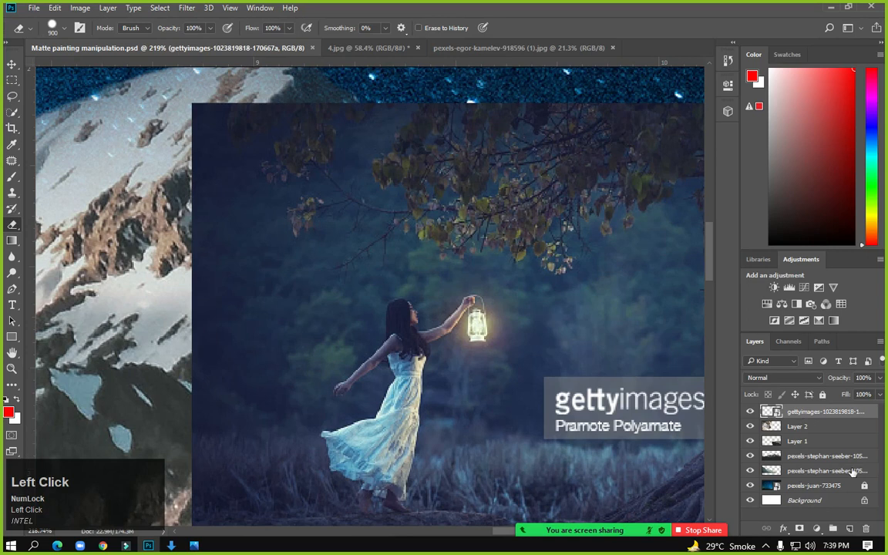
right_click(813, 410)
click(574, 284)
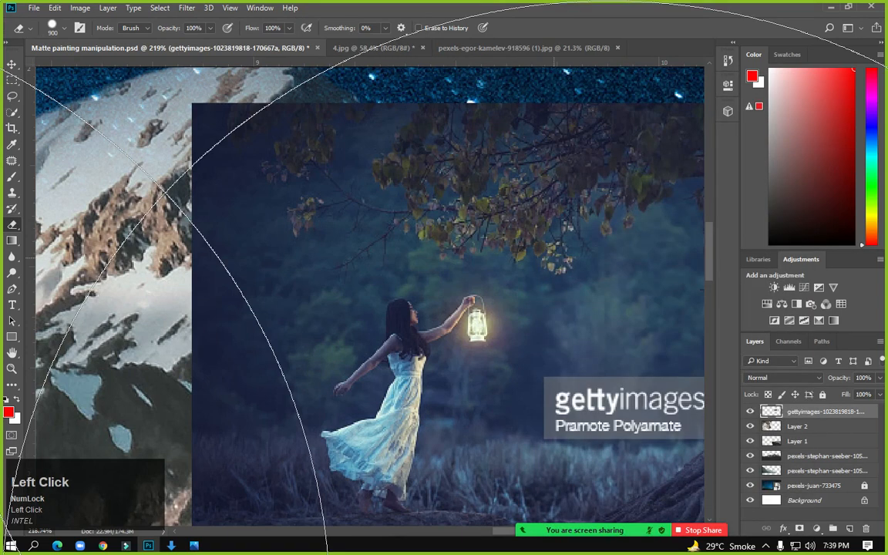
key(bracketleft)
key(bracketleft)
key(bracketleft)
key(bracketleft)
key(bracketleft)
key(bracketleft)
key(bracketleft)
key(bracketleft)
key(bracketleft)
key(bracketleft)
key(bracketleft)
key(bracketleft)
key(bracketleft)
key(bracketleft)
key(bracketleft)
key(bracketright)
key(bracketright)
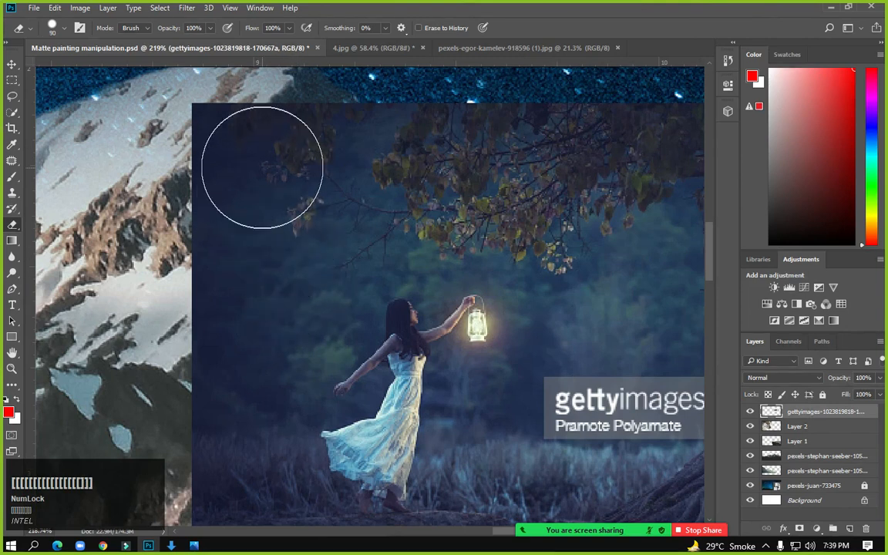
Erase the photo's forest backdrop, dark right strip and foliage to reveal the mountain
mouse_move(257, 163)
mouse_down()
mouse_move(307, 174)
mouse_move(228, 366)
mouse_move(232, 410)
mouse_move(207, 424)
mouse_move(222, 434)
mouse_move(235, 414)
mouse_up()
drag(412, 428, 203, 337)
mouse_move(337, 297)
mouse_down()
mouse_move(359, 317)
mouse_move(527, 227)
mouse_move(464, 474)
mouse_move(596, 209)
mouse_move(676, 251)
mouse_move(618, 467)
mouse_move(656, 447)
mouse_up()
drag(559, 216, 558, 456)
mouse_move(572, 329)
mouse_down()
mouse_move(656, 361)
mouse_move(546, 301)
mouse_move(472, 227)
mouse_move(420, 253)
mouse_move(383, 370)
mouse_move(174, 267)
mouse_up()
mouse_move(260, 276)
mouse_down()
mouse_move(627, 182)
mouse_move(436, 386)
mouse_move(443, 344)
mouse_move(366, 382)
mouse_up()
Erase the lower-left watermark and ledge, then at 80 px the dark strip below the lantern
drag(371, 323, 196, 103)
mouse_move(225, 335)
mouse_down()
mouse_move(251, 386)
mouse_move(204, 391)
mouse_move(466, 406)
mouse_move(396, 404)
mouse_up()
mouse_move(416, 367)
mouse_down()
mouse_move(389, 392)
mouse_move(353, 361)
mouse_up()
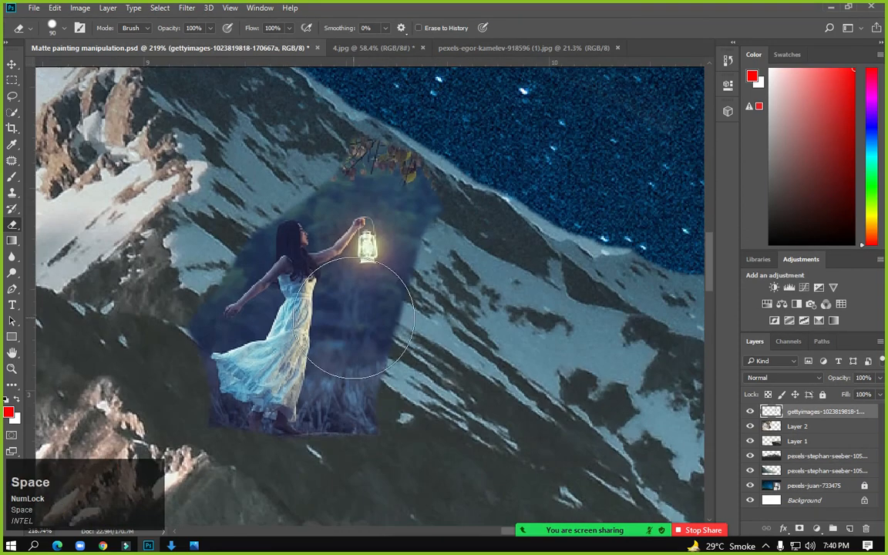
scroll(360, 377, up, 3)
key(bracketleft)
key(bracketleft)
key(bracketleft)
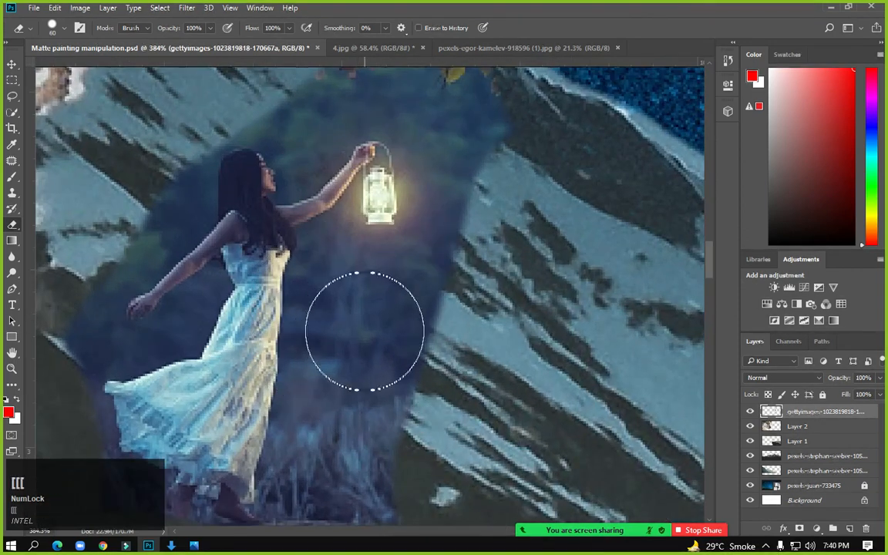
mouse_move(331, 291)
mouse_down()
mouse_move(303, 436)
mouse_move(303, 495)
mouse_move(357, 495)
mouse_move(408, 322)
mouse_move(378, 269)
mouse_move(401, 239)
mouse_move(447, 225)
mouse_move(450, 191)
mouse_move(442, 187)
mouse_move(425, 256)
mouse_move(426, 308)
mouse_up()
Erase the leaves near the ridge and the haze around the girl, dress and lantern arm
key(space)
mouse_move(420, 169)
mouse_down()
mouse_move(511, 273)
mouse_move(362, 134)
mouse_move(282, 224)
mouse_move(182, 264)
mouse_move(131, 316)
mouse_up()
key(space)
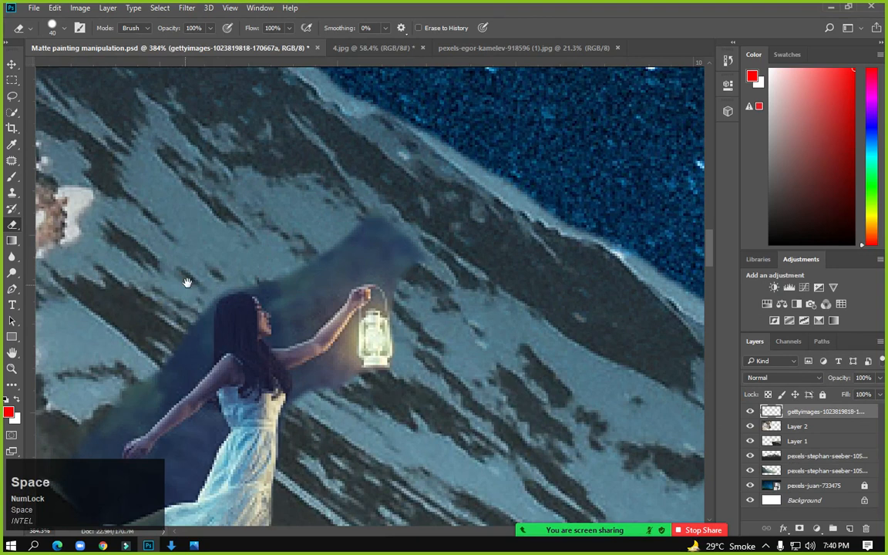
drag(188, 281, 490, 119)
mouse_move(363, 337)
mouse_down()
mouse_move(338, 371)
mouse_move(338, 409)
mouse_move(363, 393)
mouse_move(382, 465)
mouse_move(447, 490)
mouse_up()
drag(381, 330, 376, 292)
key(space)
mouse_move(385, 217)
mouse_down()
mouse_move(360, 235)
mouse_move(352, 264)
mouse_move(366, 277)
mouse_move(404, 220)
mouse_move(436, 232)
mouse_move(435, 166)
mouse_up()
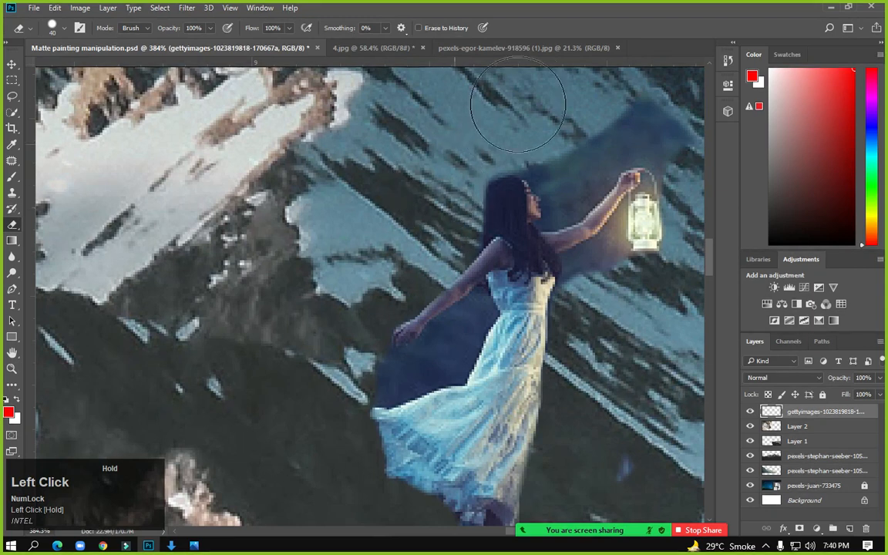
mouse_move(539, 125)
mouse_down()
mouse_move(563, 116)
mouse_move(608, 124)
mouse_move(452, 224)
mouse_up()
key(space)
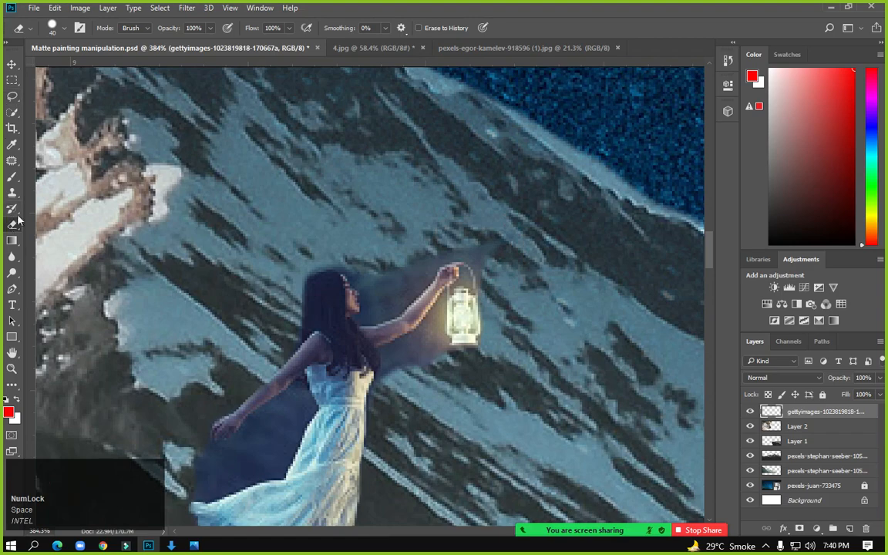
With the Pen Tool, zoom onto the dress and place curved anchors along its lower edge
click(12, 289)
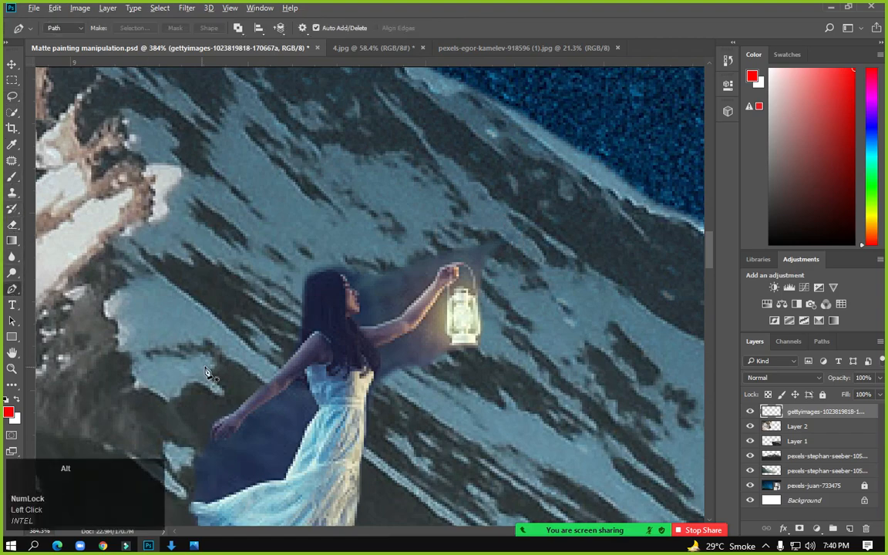
scroll(211, 372, up, 7)
key(space)
drag(278, 259, 343, 97)
drag(293, 335, 311, 241)
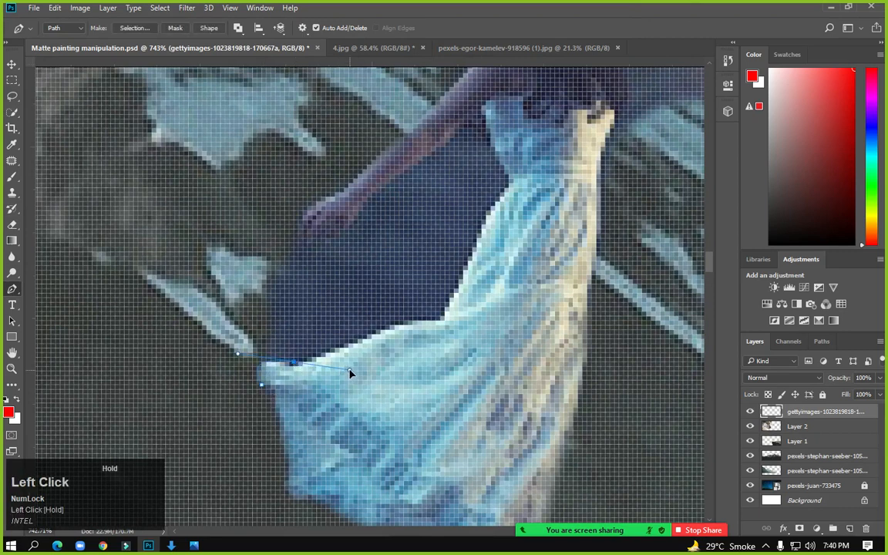
click(401, 328)
drag(473, 320, 483, 301)
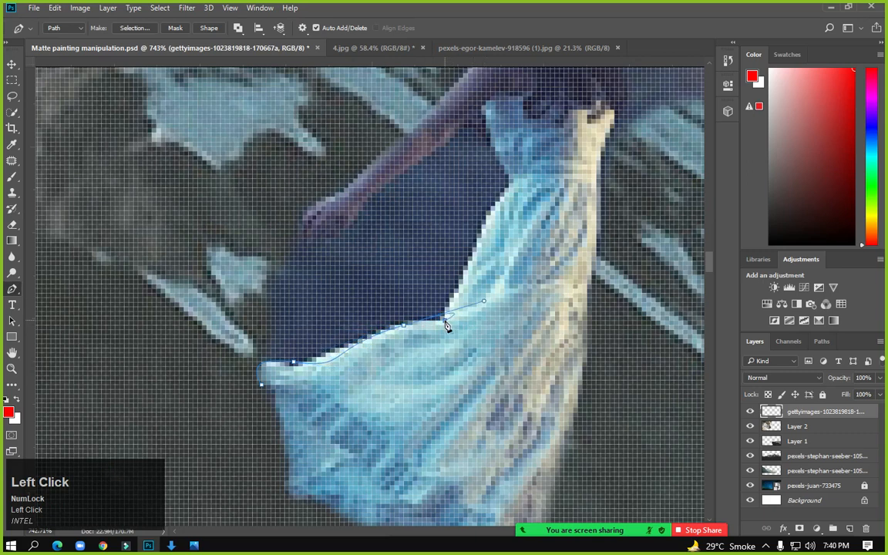
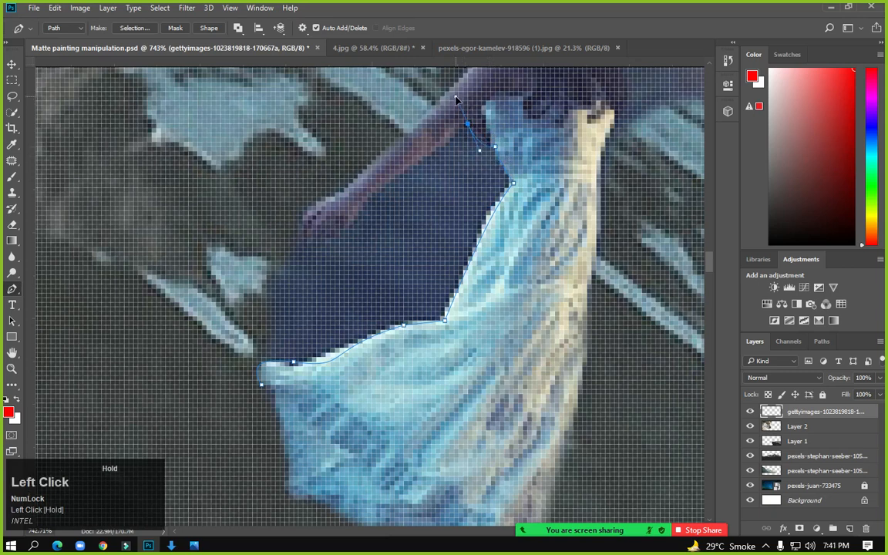
Trace the outstretched arm and around the hand with curved and corner anchors
drag(404, 180, 399, 178)
drag(358, 210, 358, 237)
alt+click(407, 176)
alt+click(357, 222)
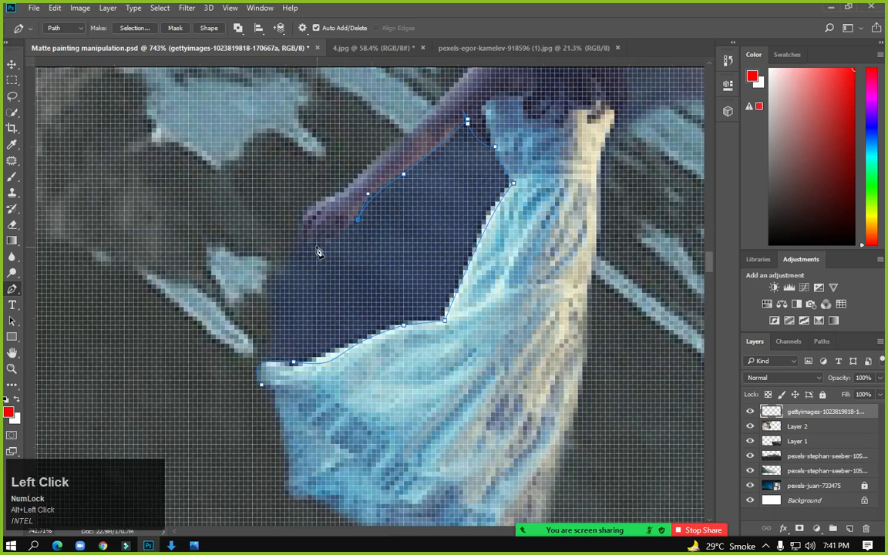
drag(303, 224, 304, 205)
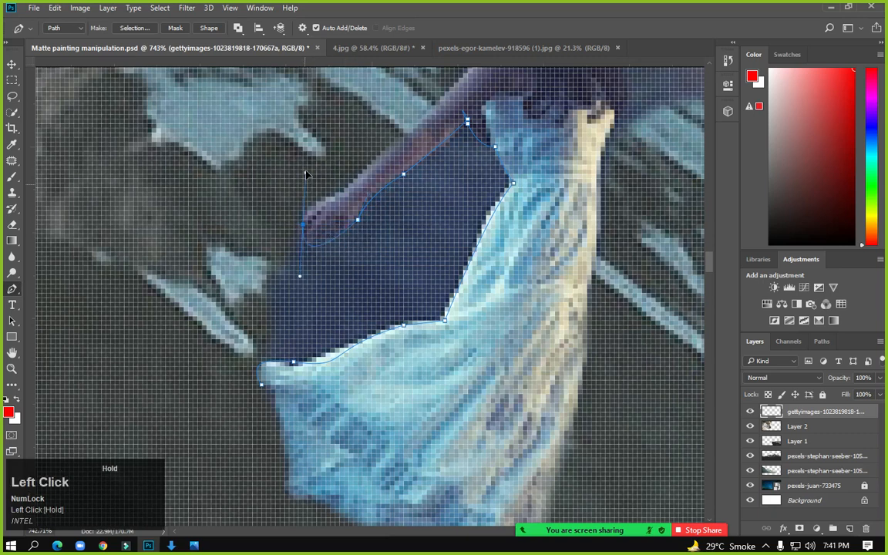
drag(304, 170, 304, 167)
alt+click(305, 226)
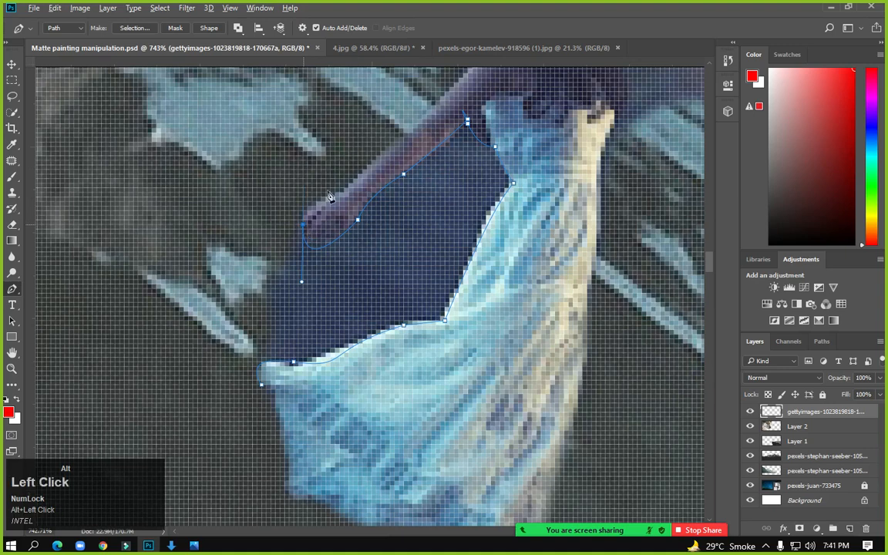
Continue the path along the top of the arm and shoulder up to the top of the head
drag(367, 164, 395, 129)
key(space)
drag(415, 177, 267, 308)
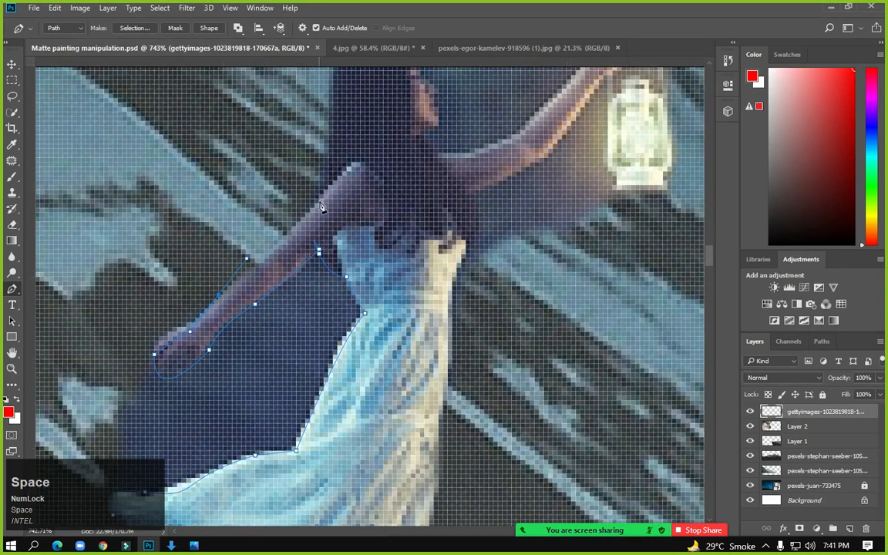
click(324, 191)
key(ctrl+z)
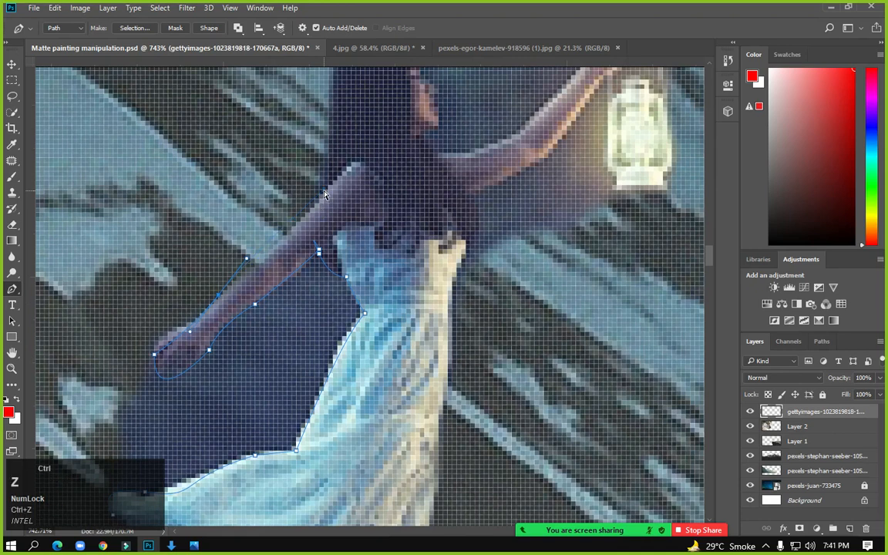
alt+click(220, 299)
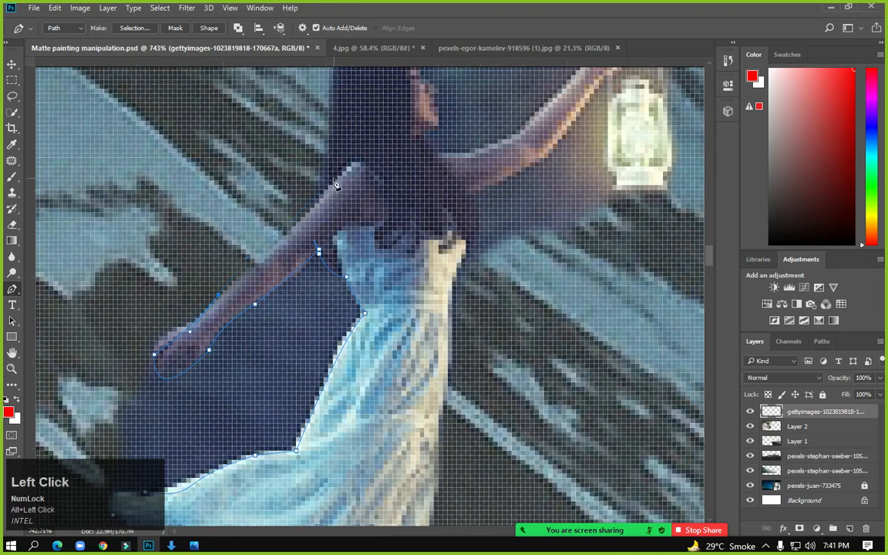
drag(323, 198, 325, 198)
drag(363, 170, 329, 288)
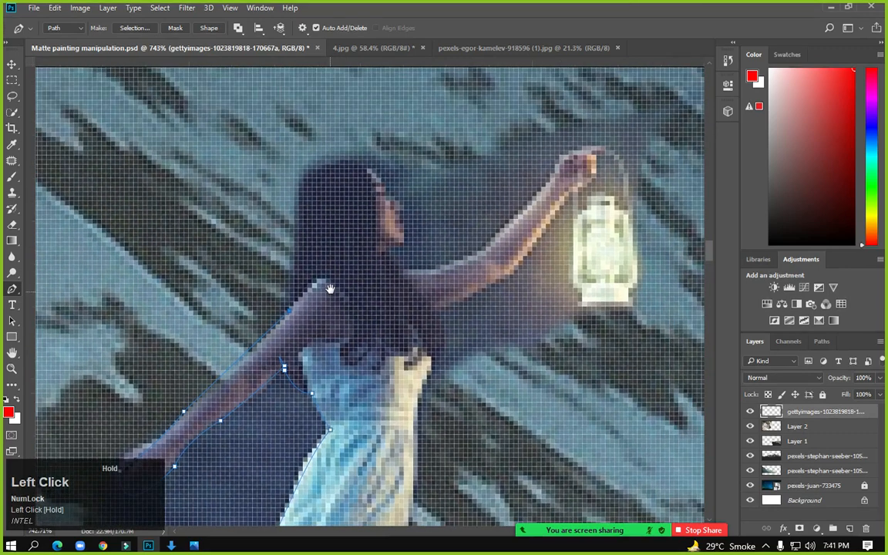
drag(316, 169, 362, 131)
Curve the path over the head to a sharp corner at the forehead, undoing stray points
drag(345, 185, 286, 232)
alt+click(262, 215)
scroll(300, 270, up, 3)
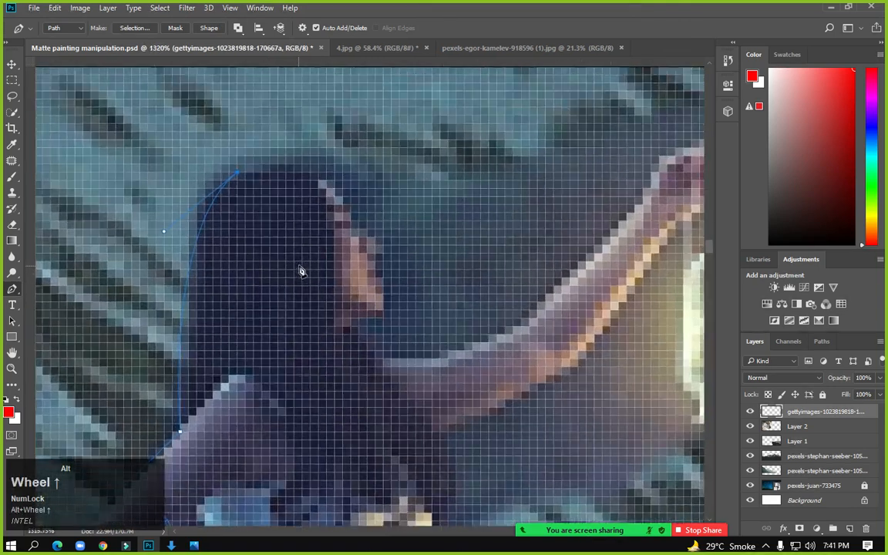
drag(349, 206, 406, 275)
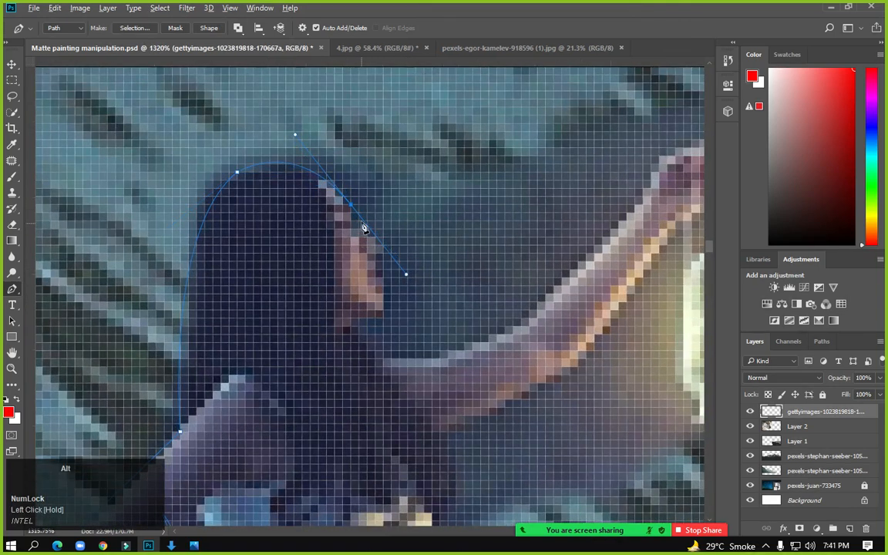
alt+click(350, 208)
drag(350, 231, 421, 240)
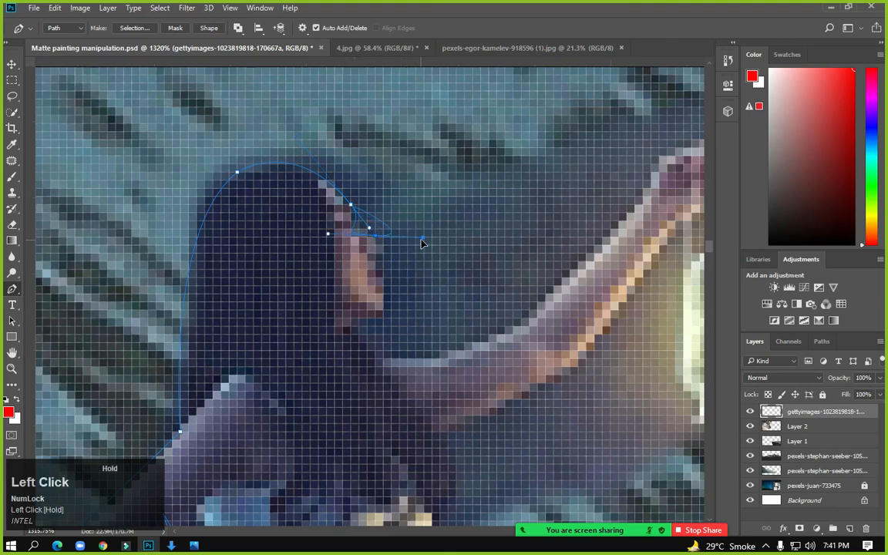
scroll(360, 239, up, 3)
key(ctrl+z)
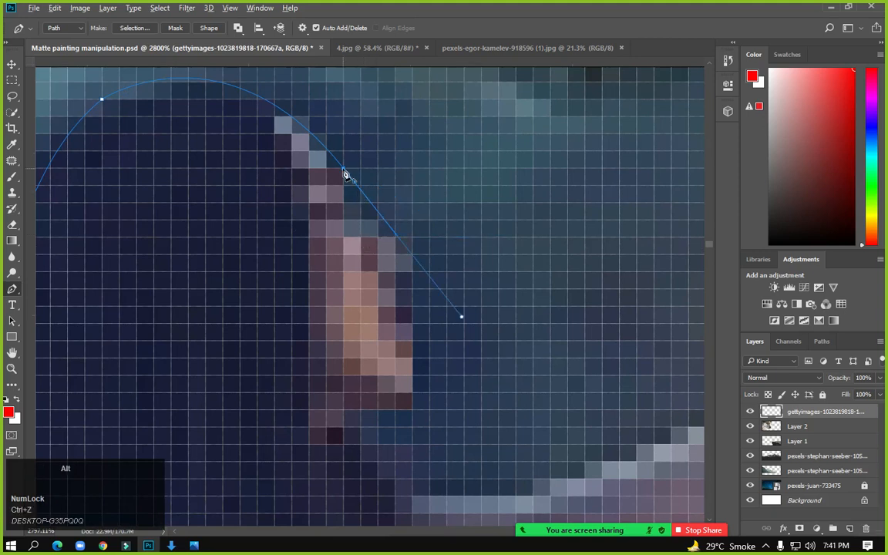
alt+click(359, 189)
key(ctrl+z)
key(ctrl+z)
key(ctrl+alt+z)
key(ctrl+alt+z)
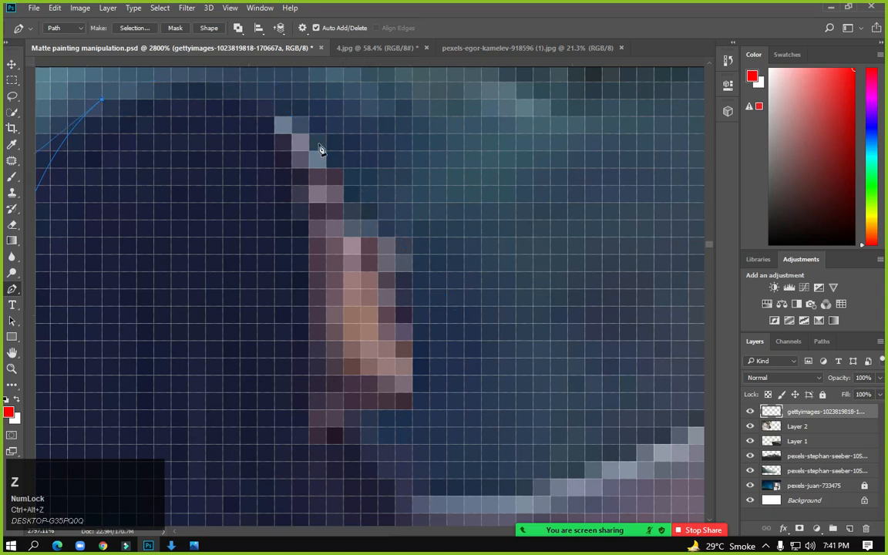
drag(360, 205, 471, 404)
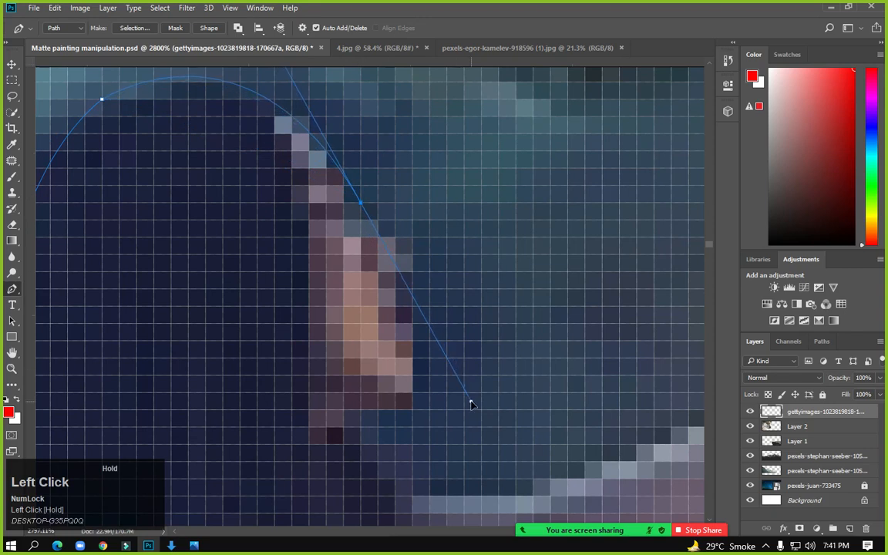
alt+click(361, 204)
Trace the face down past the nose and lips to the chin
drag(393, 239, 424, 247)
drag(410, 288, 406, 305)
drag(412, 358, 426, 385)
drag(361, 410, 319, 383)
drag(447, 495, 508, 493)
Continue the path up the raised arm and around the hand holding the lantern
drag(439, 347, 171, 250)
drag(449, 317, 347, 422)
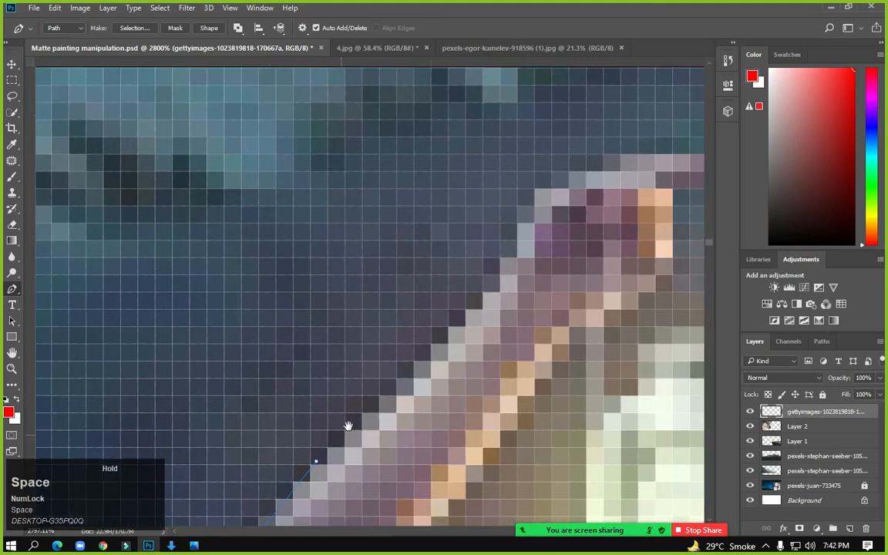
drag(499, 292, 130, 339)
drag(337, 223, 488, 255)
drag(460, 377, 460, 402)
drag(496, 452, 489, 455)
key(ctrl+z)
alt+click(338, 224)
drag(475, 430, 454, 356)
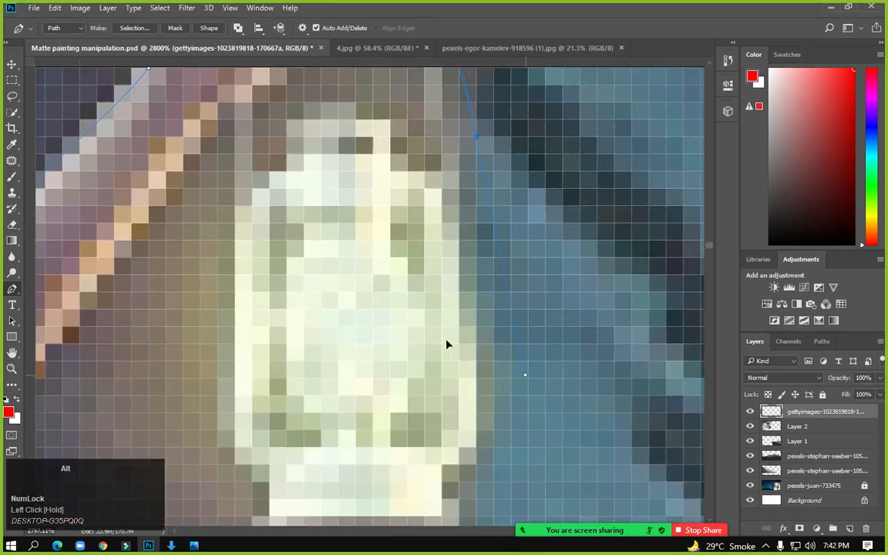
scroll(441, 337, down, 3)
Place anchors from beside the lantern through the background toward the outstretched arm
click(573, 161)
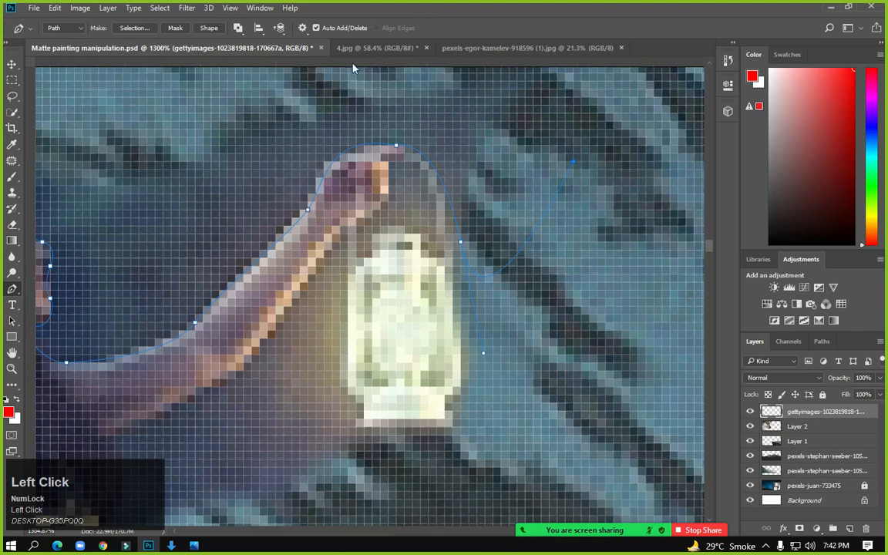
key(space)
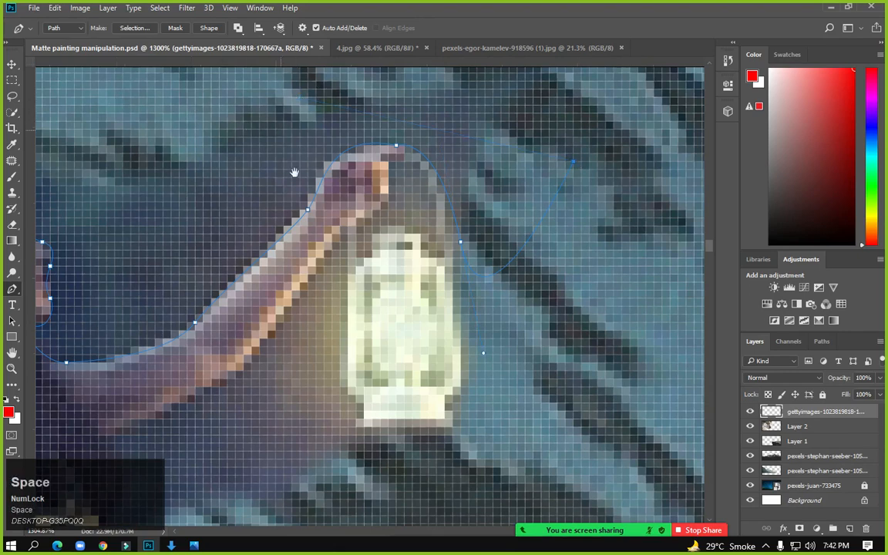
drag(280, 128, 326, 317)
drag(554, 197, 543, 191)
click(141, 124)
key(space)
drag(210, 174, 462, 200)
click(242, 315)
Add a point beside the outstretched hand and close the path at the skirt edge
key(space)
drag(244, 424, 275, 129)
drag(109, 412, 364, 229)
click(255, 316)
key(space)
drag(304, 380, 262, 278)
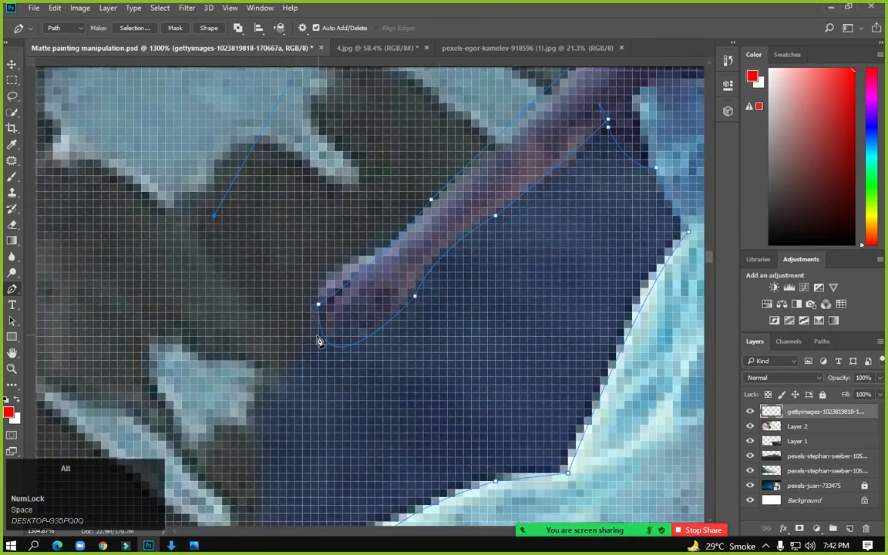
scroll(319, 342, up, 2)
scroll(313, 329, down, 3)
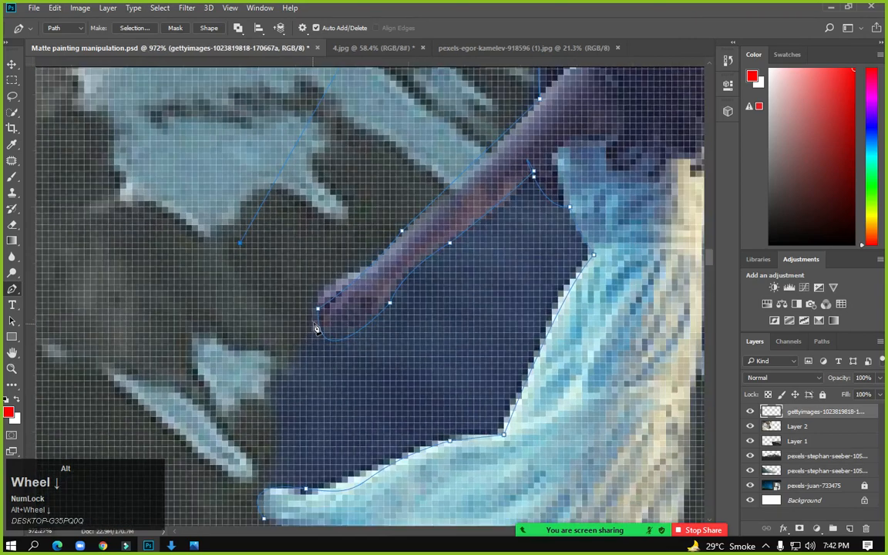
key(space)
drag(193, 393, 236, 248)
click(218, 337)
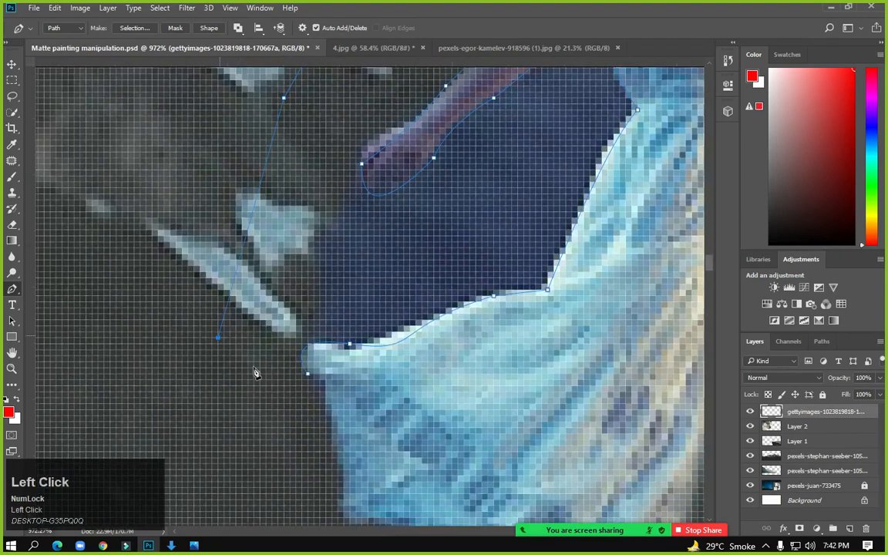
Convert the path to a selection with 0 feather, delete the dark leftover, and deselect
right_click(396, 213)
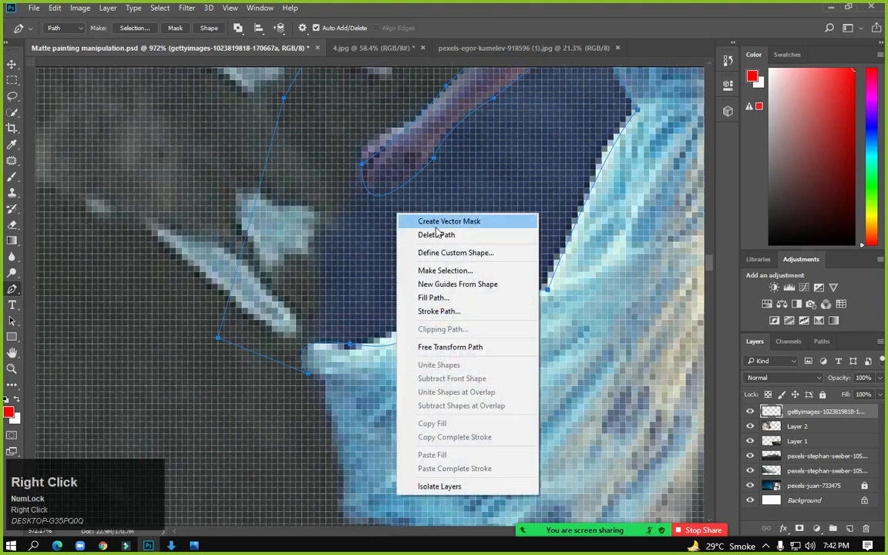
click(451, 272)
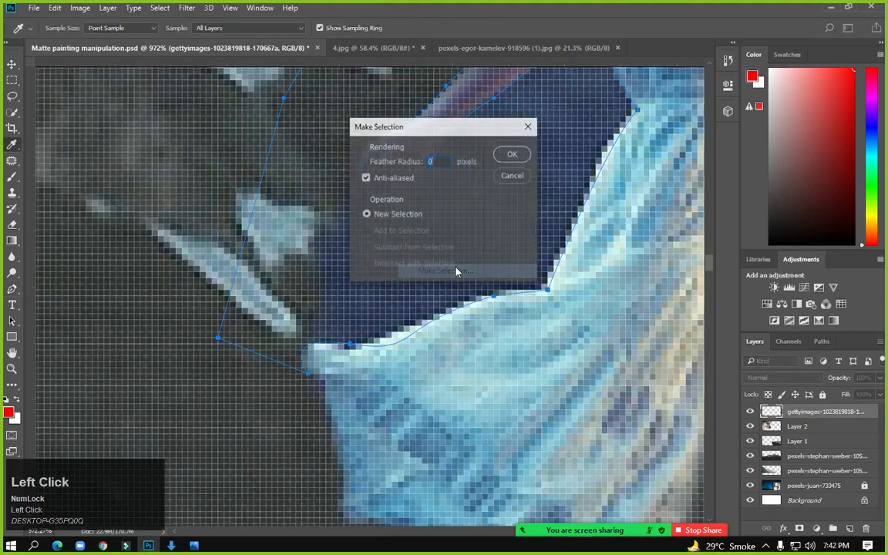
click(508, 153)
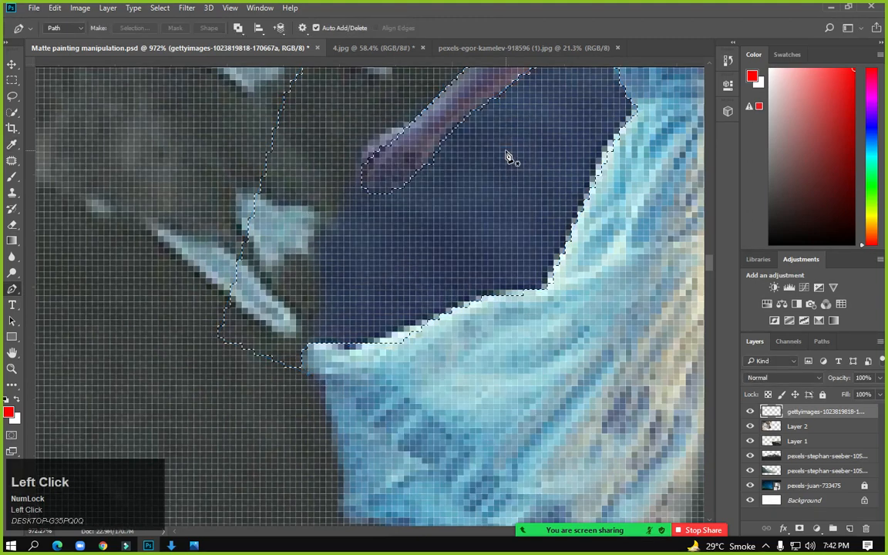
key(Delete)
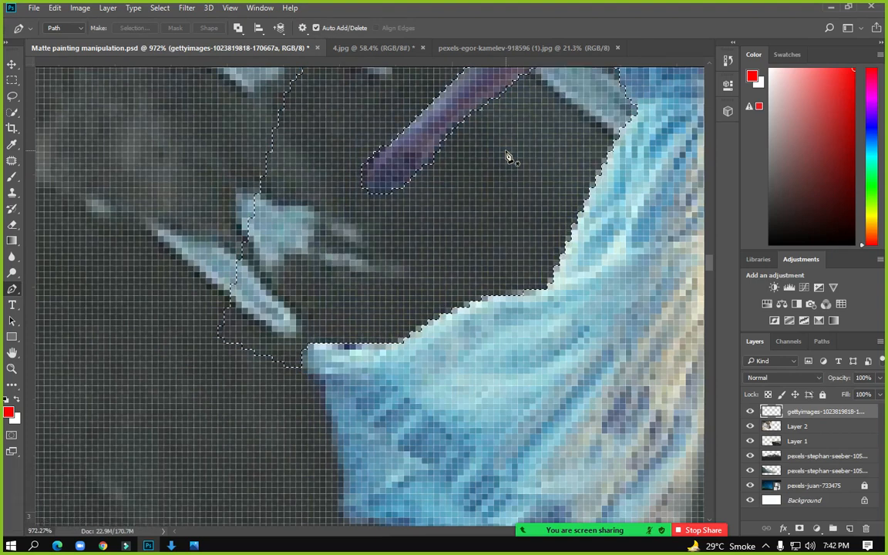
key(ctrl+d)
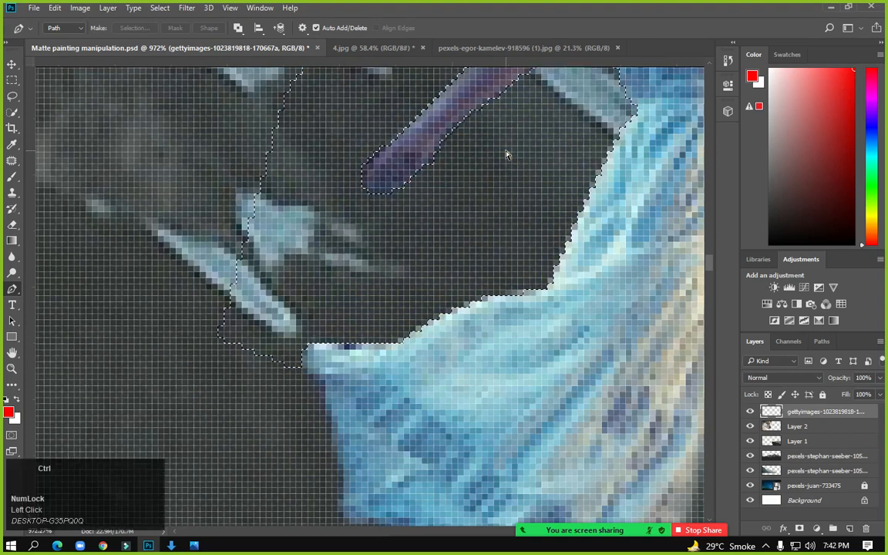
alt+scroll(406, 176, down, 2)
alt+scroll(406, 175, down, 2)
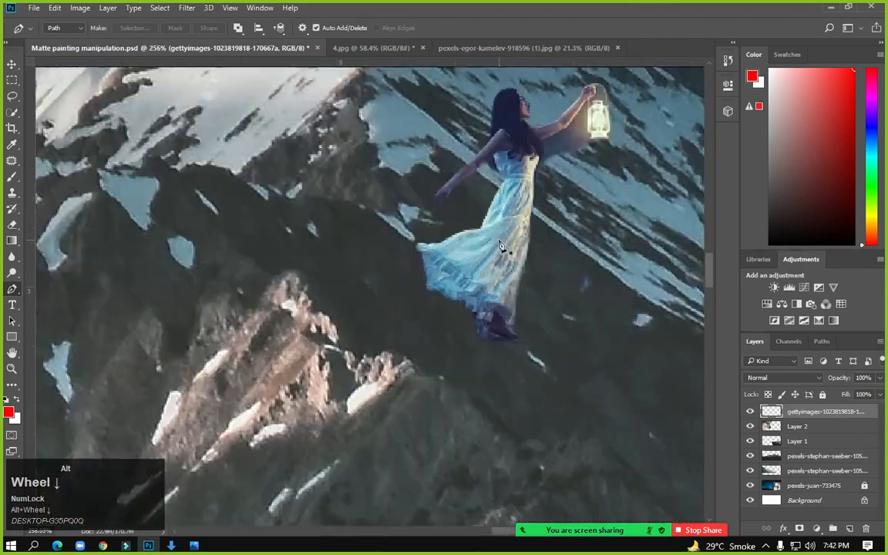
drag(579, 156, 426, 235)
Trace the path down the lantern's side and around its base
alt+scroll(426, 235, up, 3)
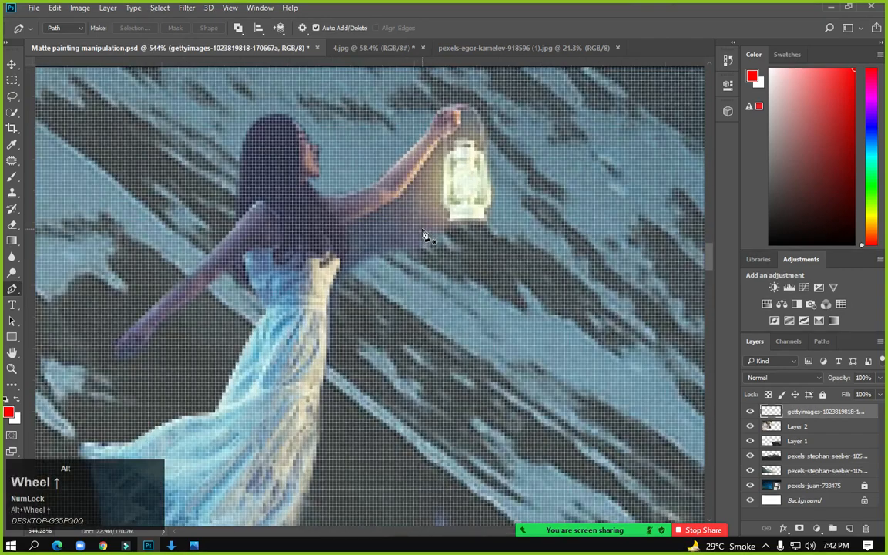
drag(331, 182, 364, 263)
click(450, 144)
click(450, 291)
drag(465, 317, 457, 333)
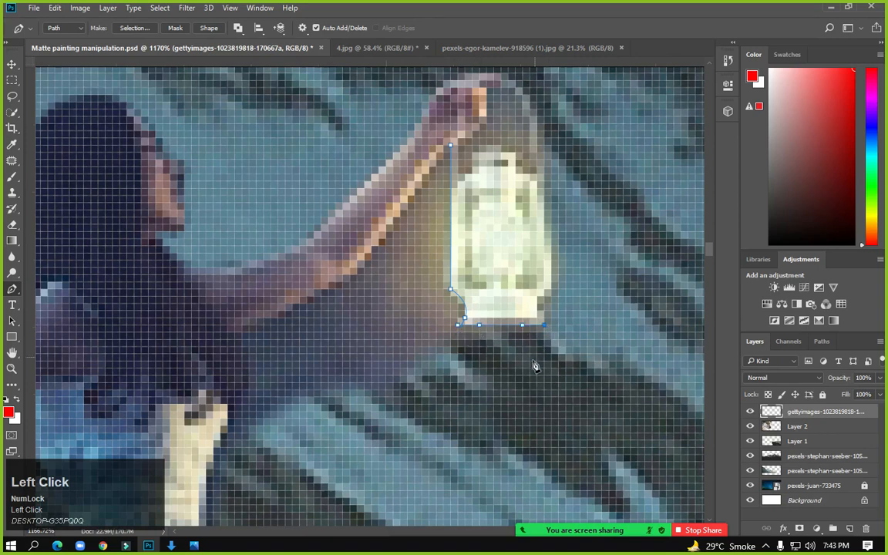
drag(371, 482, 356, 487)
drag(290, 338, 335, 117)
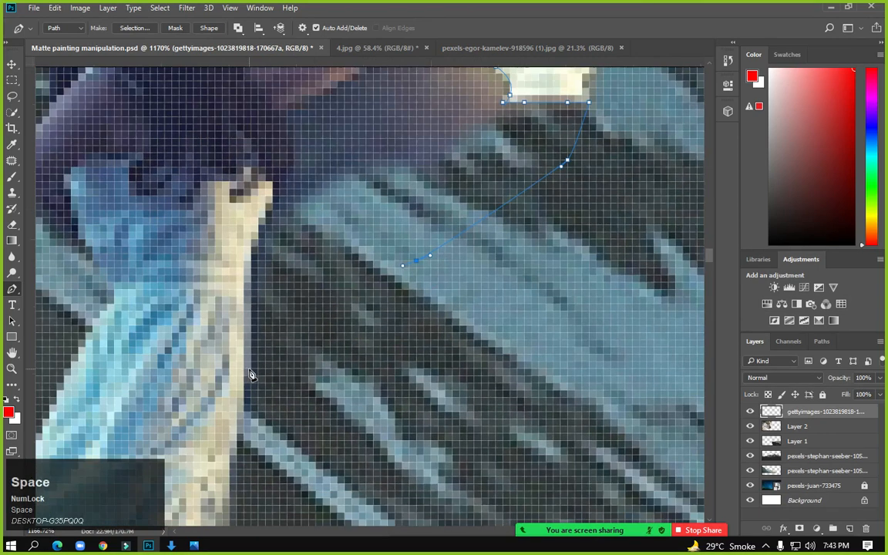
Continue the path beside the dress and along the underside of the arm, undoing misplaced anchors
click(250, 369)
drag(250, 241, 290, 246)
key(ctrl+z)
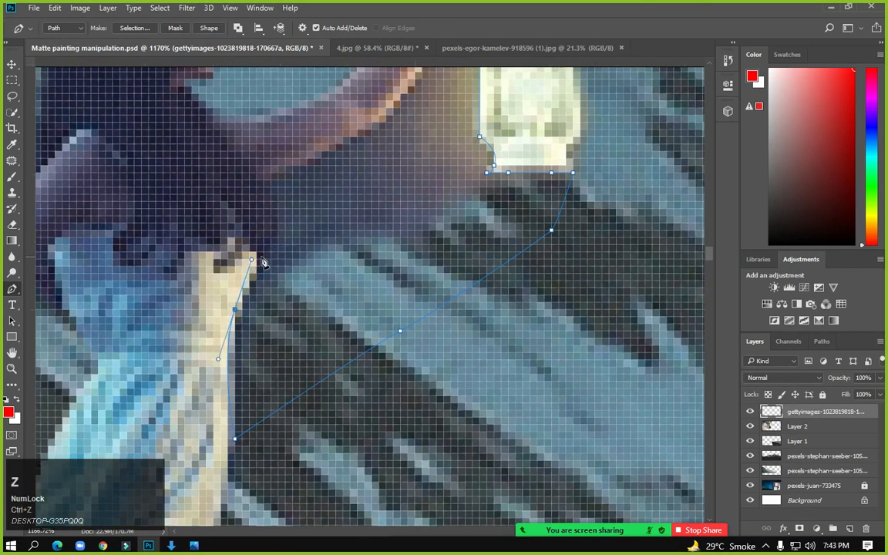
alt+click(235, 309)
drag(256, 251, 262, 216)
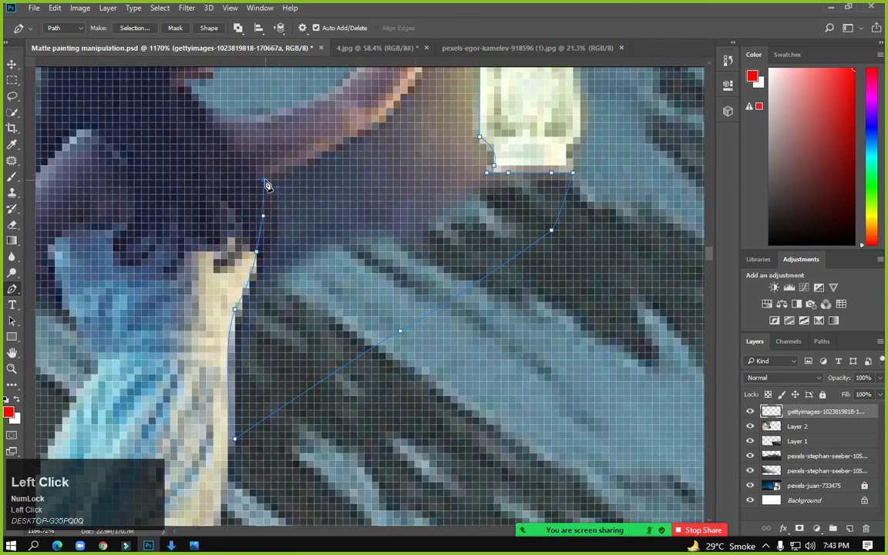
drag(324, 183, 433, 135)
key(space)
drag(419, 101, 446, 118)
key(ctrl+z)
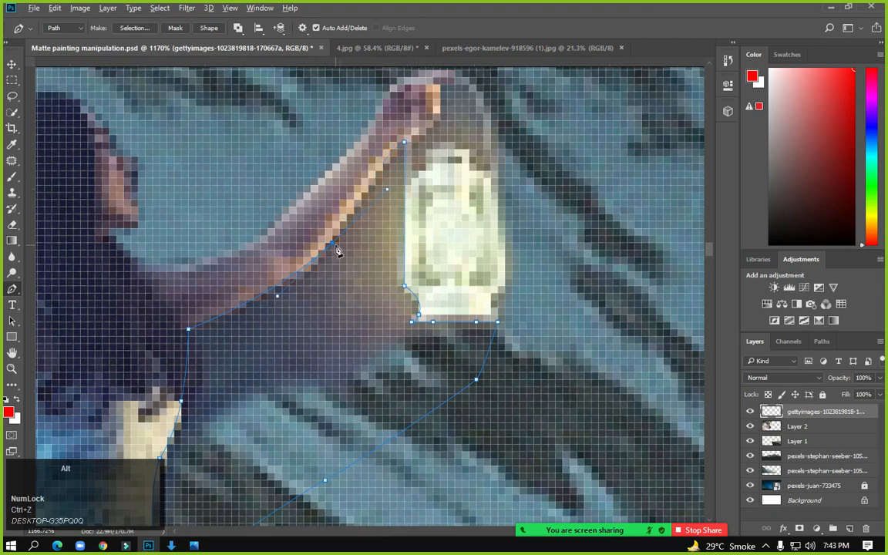
alt+click(333, 244)
drag(403, 142, 433, 122)
key(space)
Convert the arm-gap path to a selection with 0 feather and delete the background
drag(303, 311, 329, 183)
right_click(339, 216)
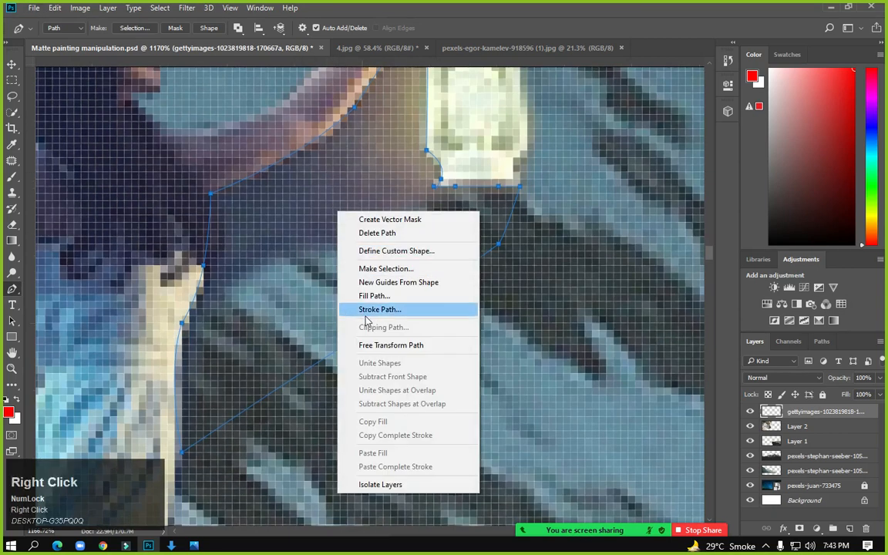
click(362, 268)
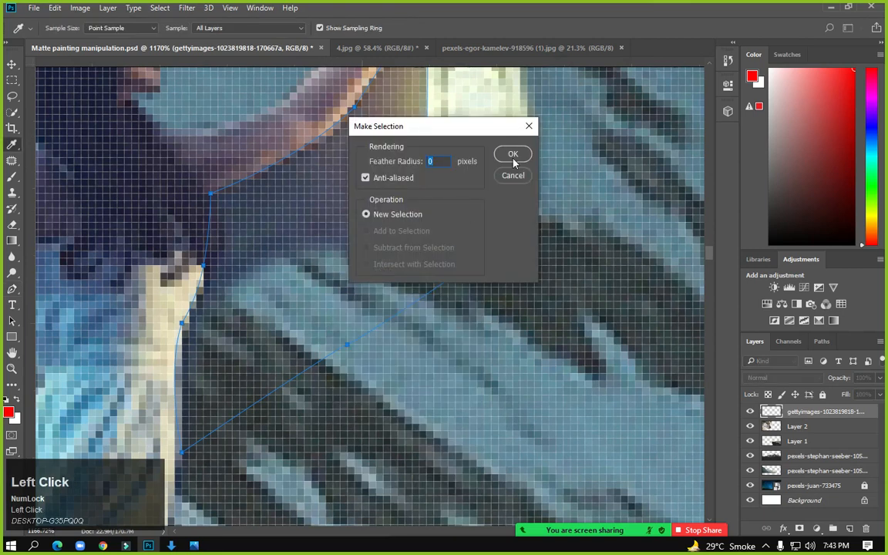
click(513, 155)
key(Delete)
Switch to the Rectangular Marquee (M) and zoom out down to the dress hem
key(m)
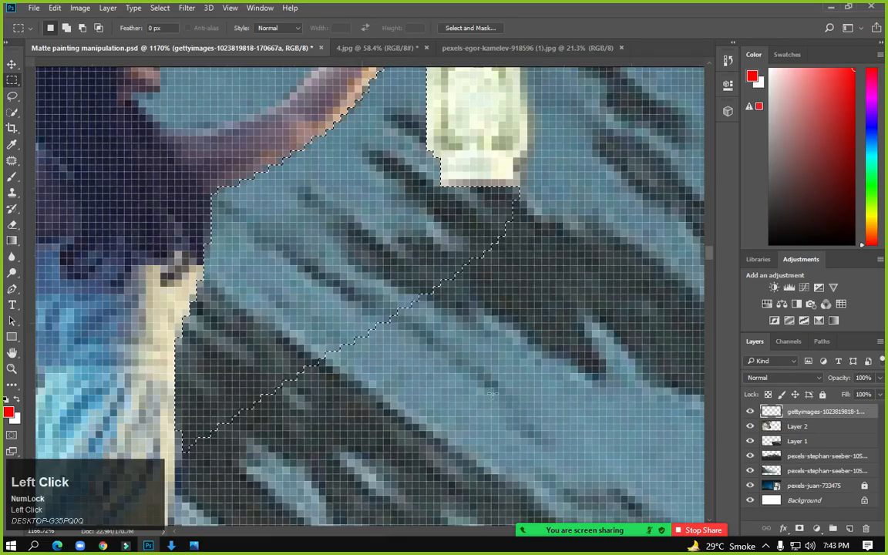
alt+scroll(497, 436, down, 3)
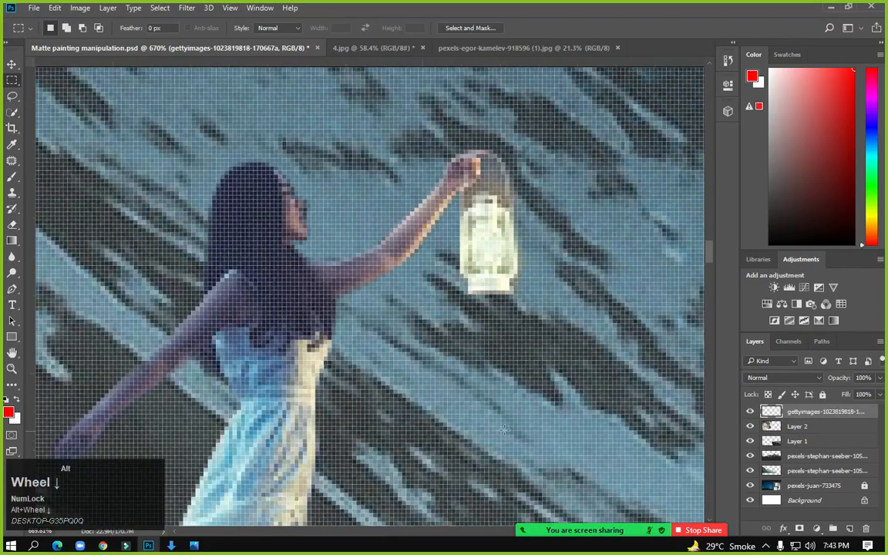
key(space)
drag(454, 394, 434, 375)
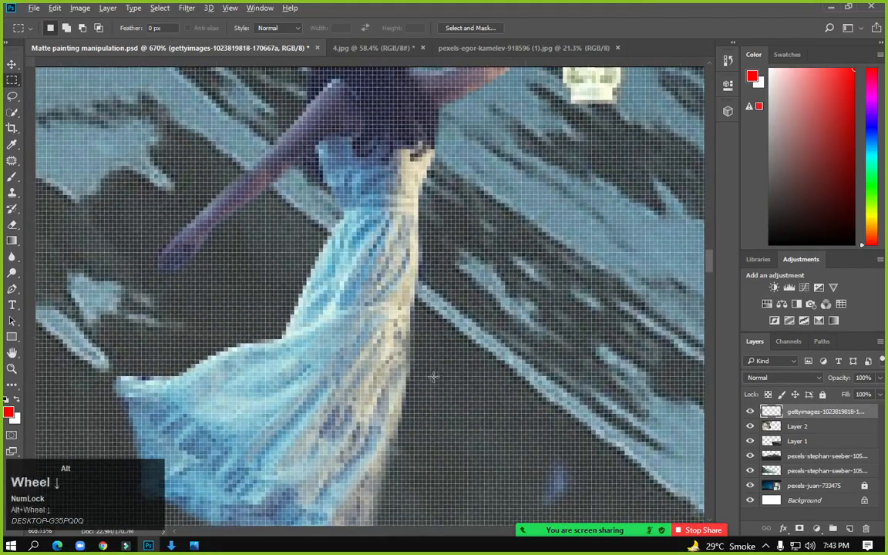
alt+scroll(434, 375, down, 3)
key(space)
drag(376, 460, 353, 194)
alt+scroll(368, 342, down, 5)
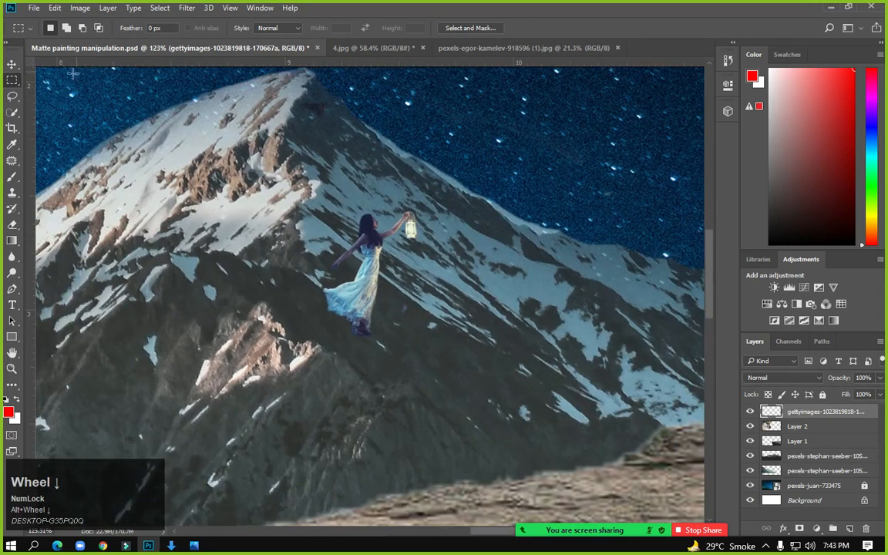
Flip the girl horizontally and move her down onto the mountain slope
click(12, 64)
alt+scroll(311, 356, down, 4)
alt+scroll(311, 356, down, 2)
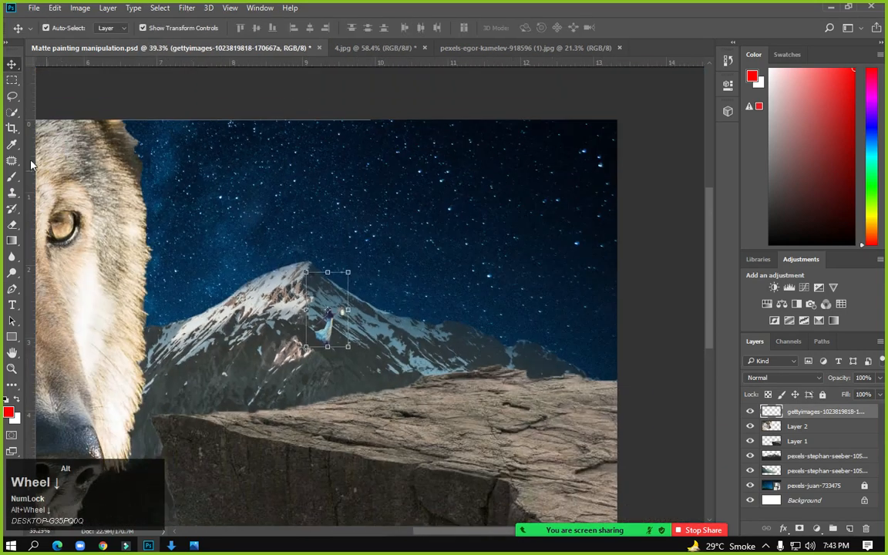
click(12, 68)
drag(306, 311, 401, 311)
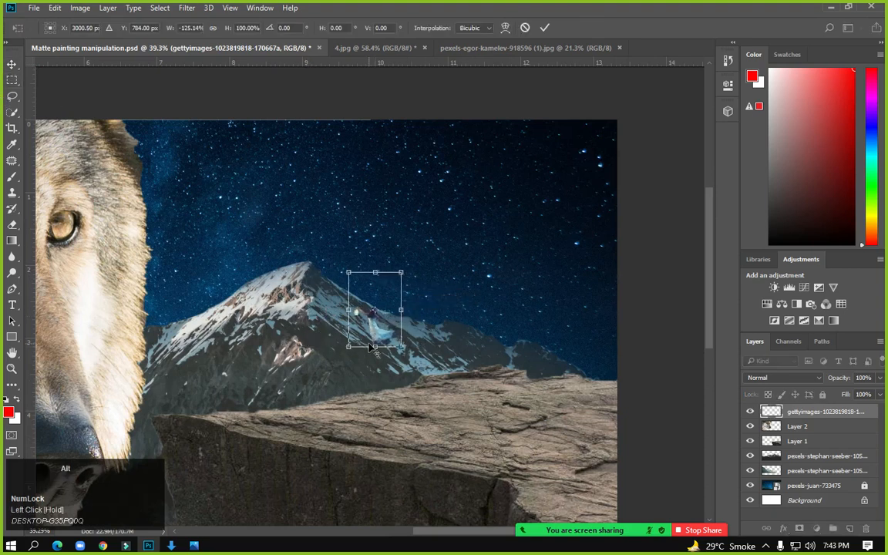
alt+scroll(373, 349, up, 3)
drag(373, 348, 197, 439)
Enlarge the girl about four times, set her on the cliff edge, apply, and save
alt+scroll(223, 419, down, 1)
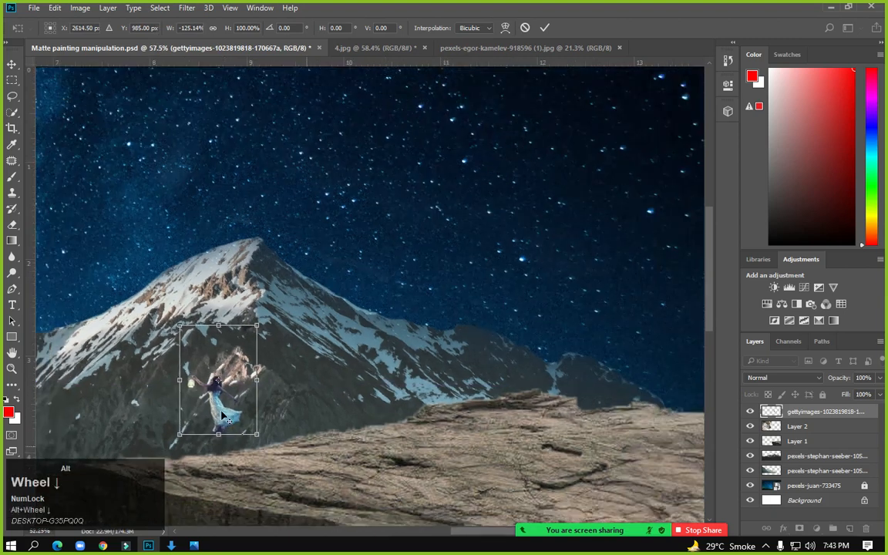
alt+scroll(222, 413, down, 5)
alt+shift+drag(245, 365, 268, 228)
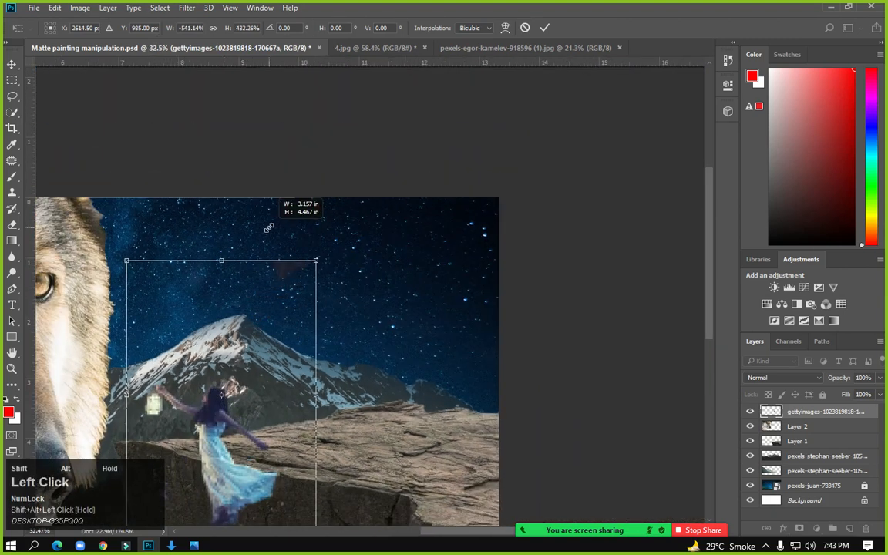
drag(190, 420, 177, 352)
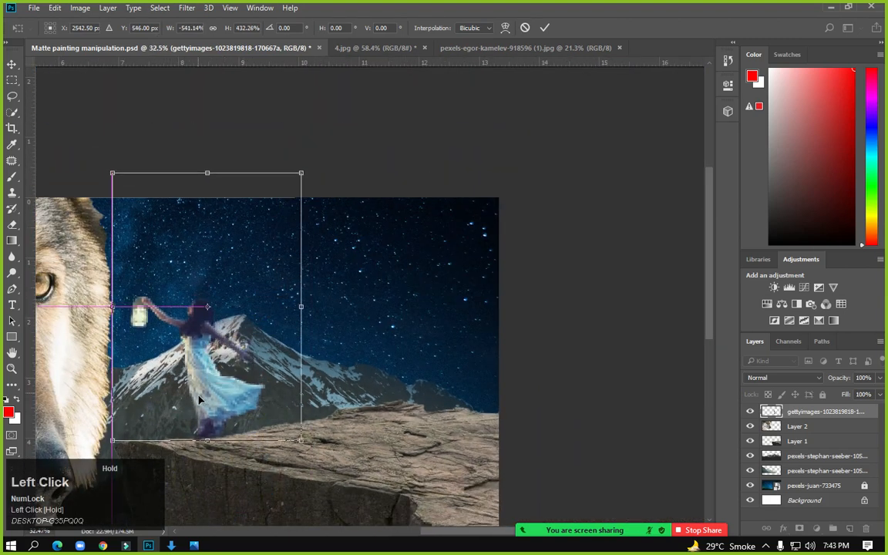
alt+scroll(207, 466, down, 3)
key(alt+space)
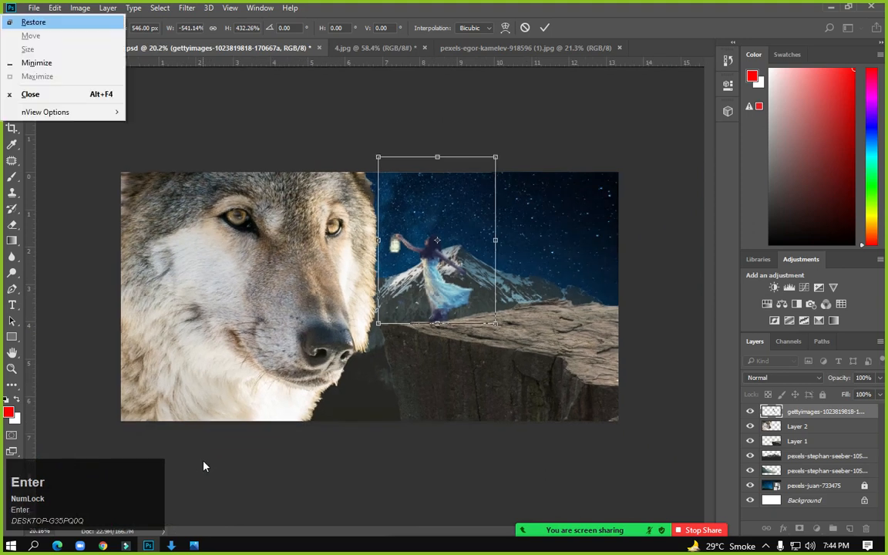
click(217, 102)
click(11, 79)
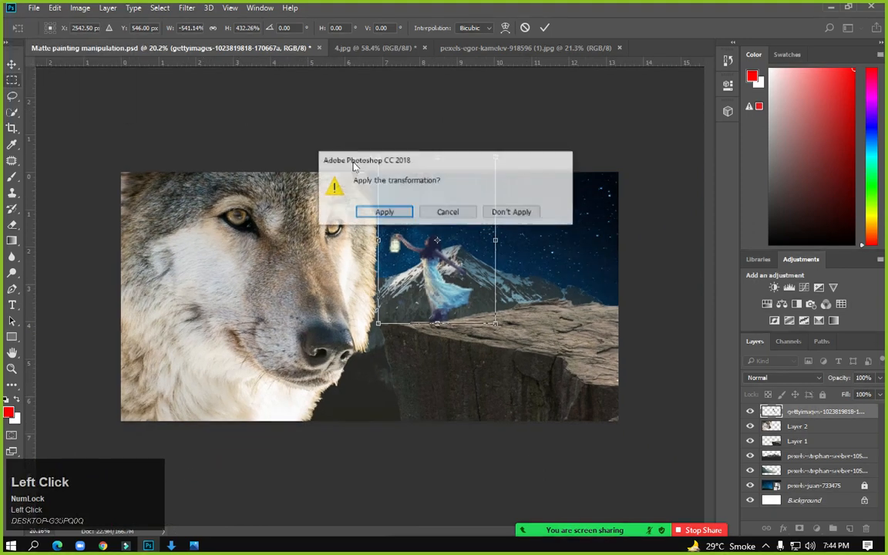
click(383, 210)
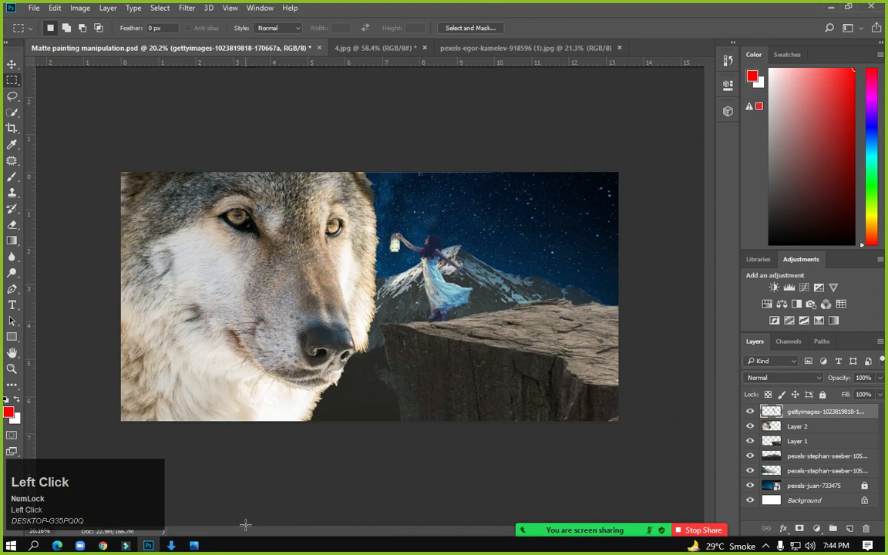
key(ctrl)
key(ctrl+s)
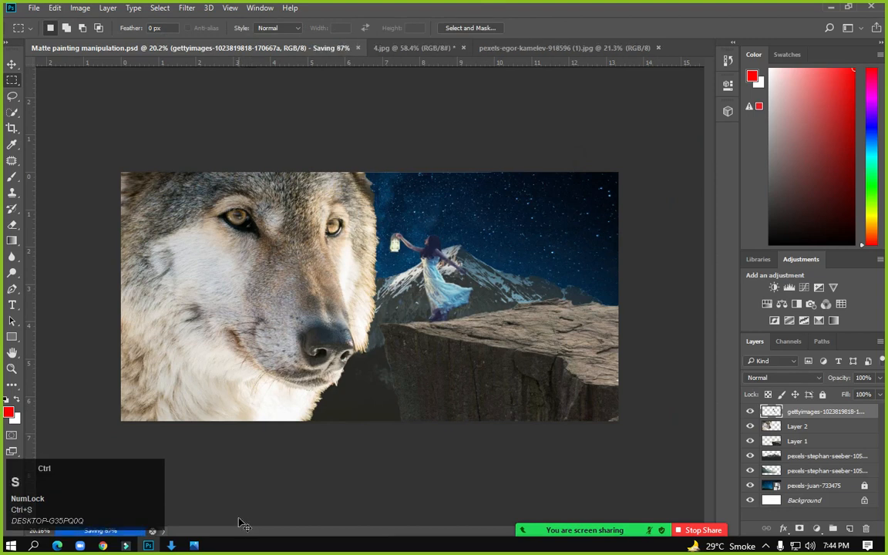
In Chrome, open a new tab and search Google for 'big tree png'
click(103, 545)
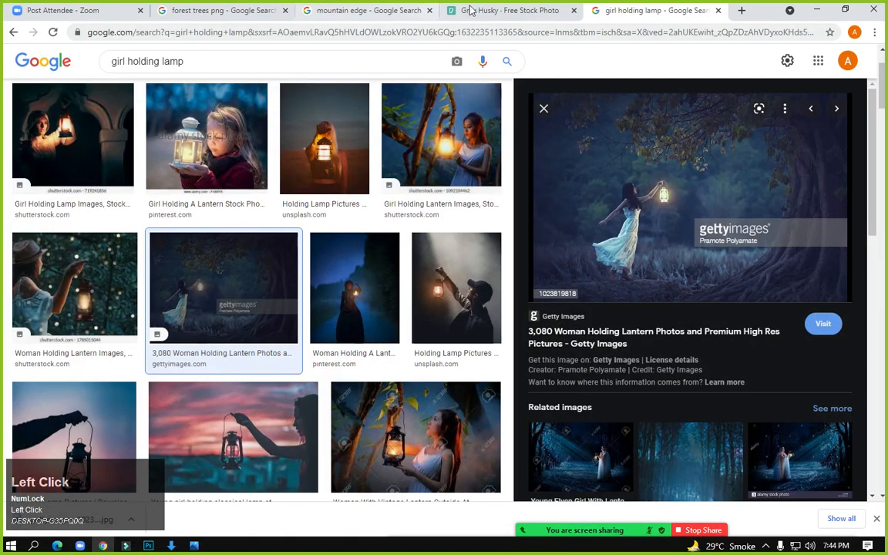
click(741, 10)
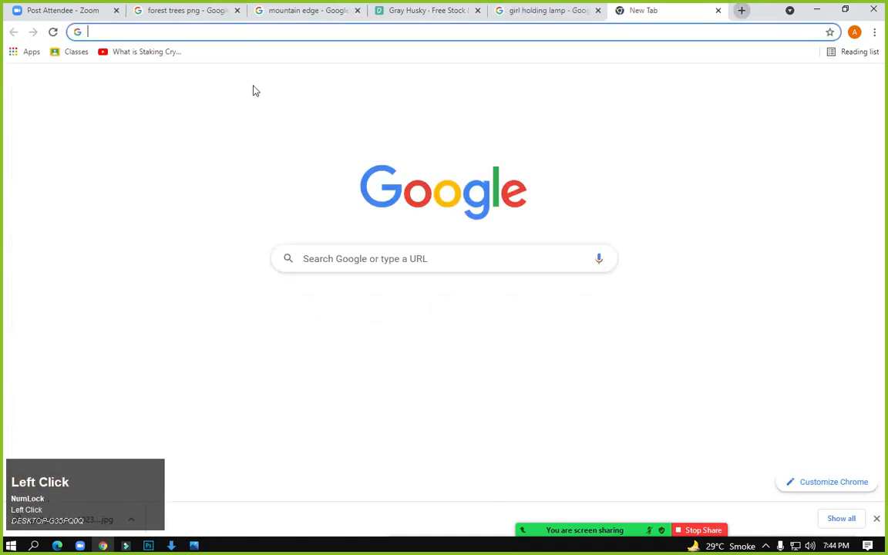
click(260, 32)
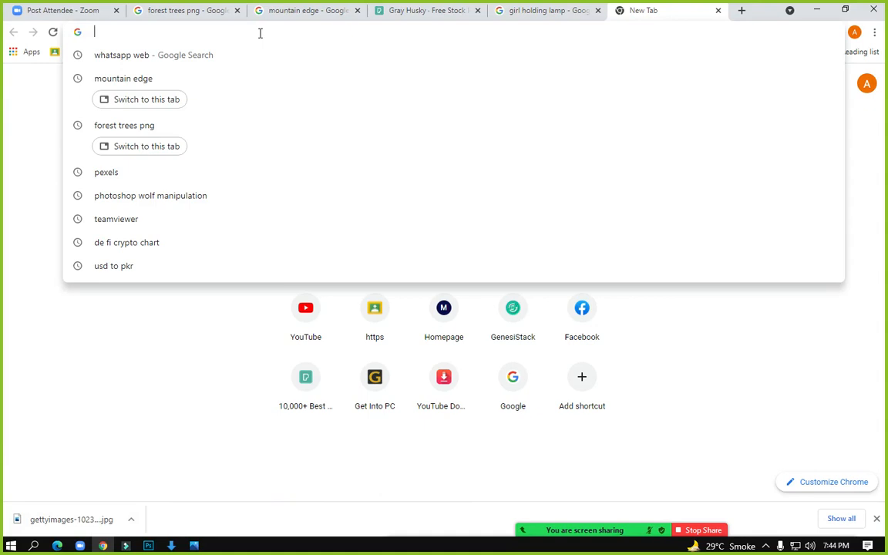
text(big )
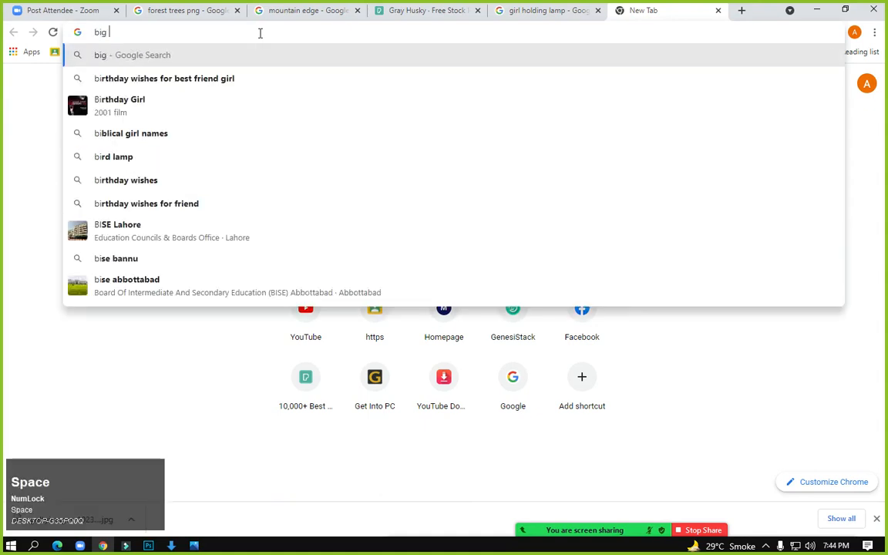
text(tree png)
key(Return)
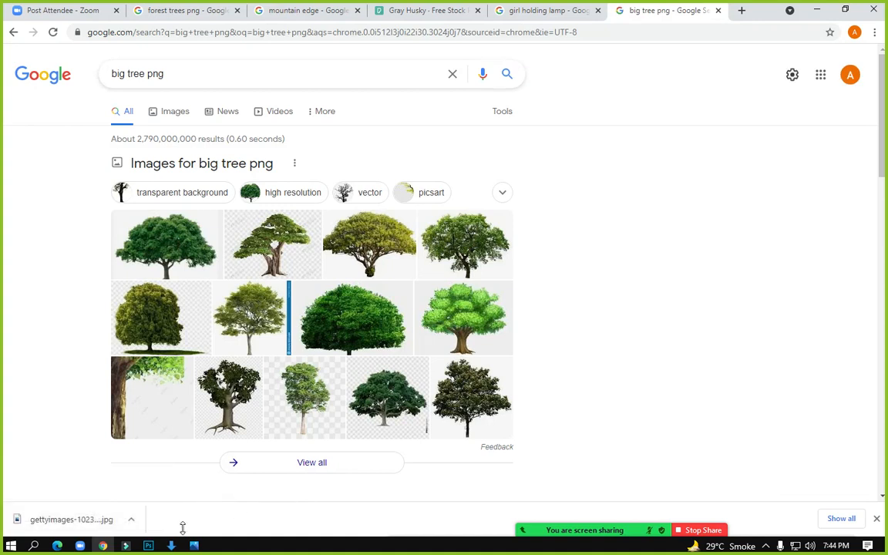
Filter the search to image results for big tree png and preview a tree trunk image
click(172, 115)
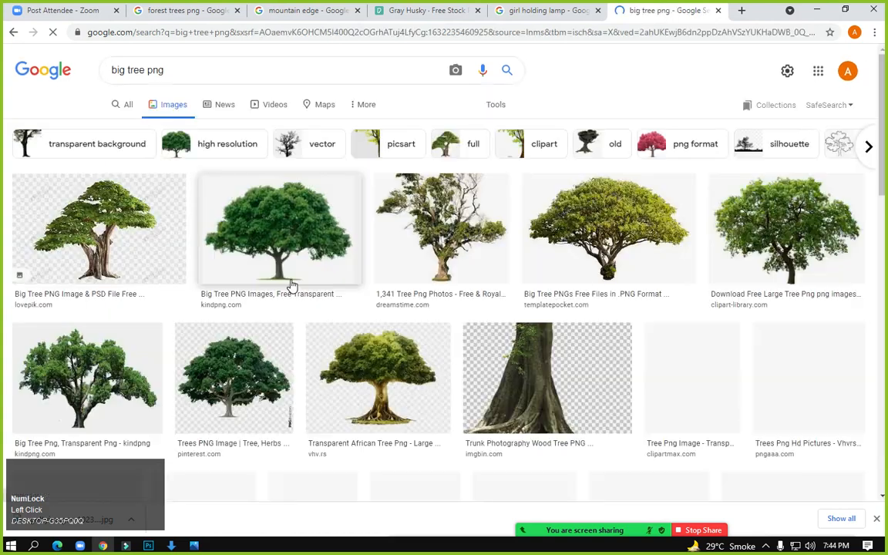
scroll(526, 380, down, 3)
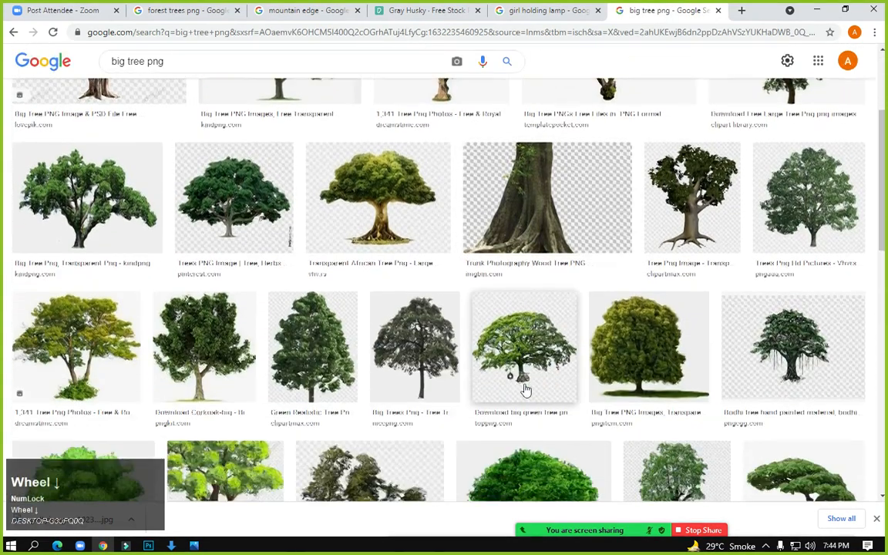
click(532, 195)
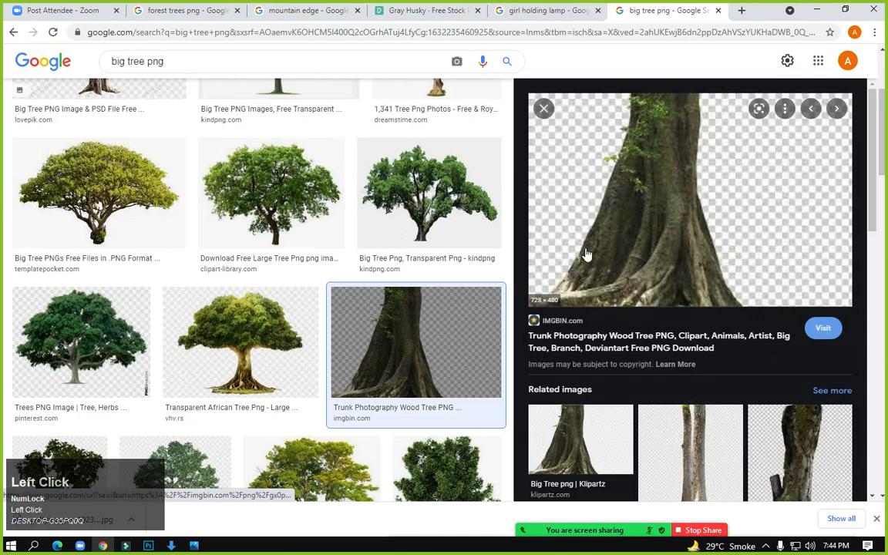
right_click(617, 223)
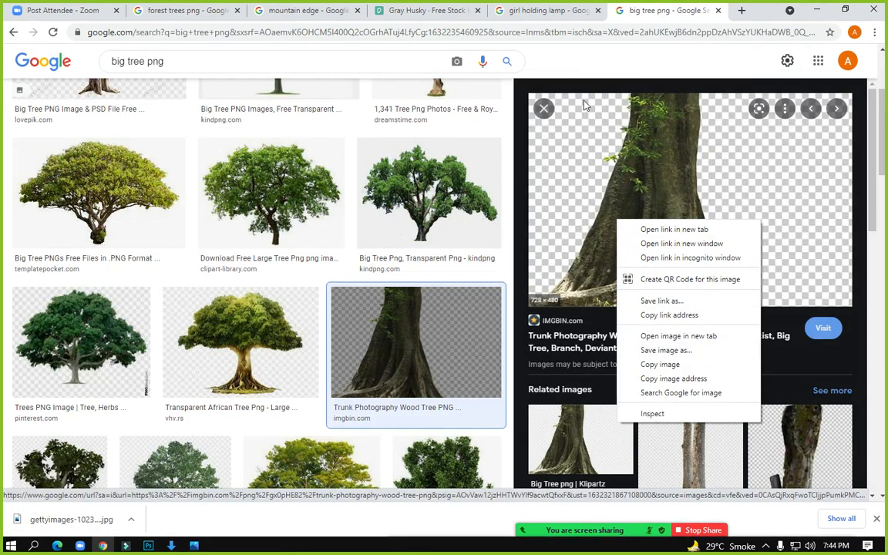
scroll(406, 327, down, 5)
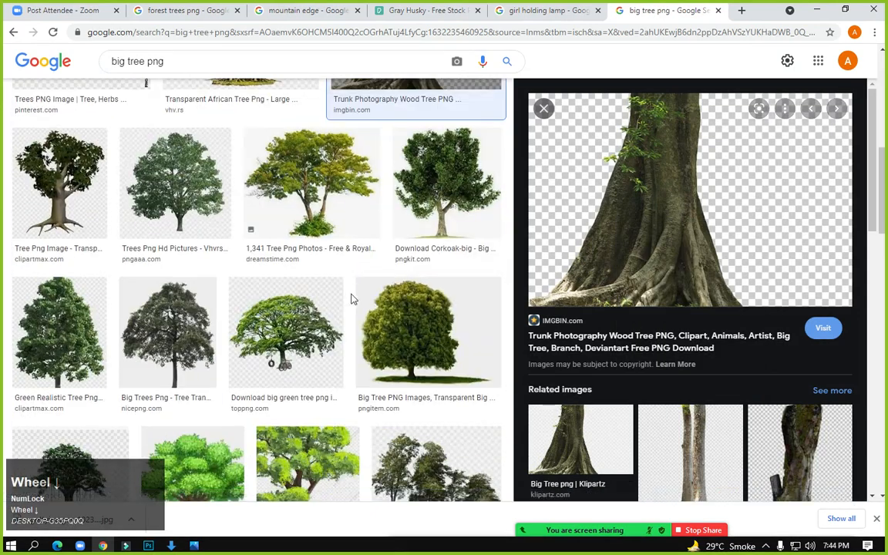
scroll(345, 297, down, 10)
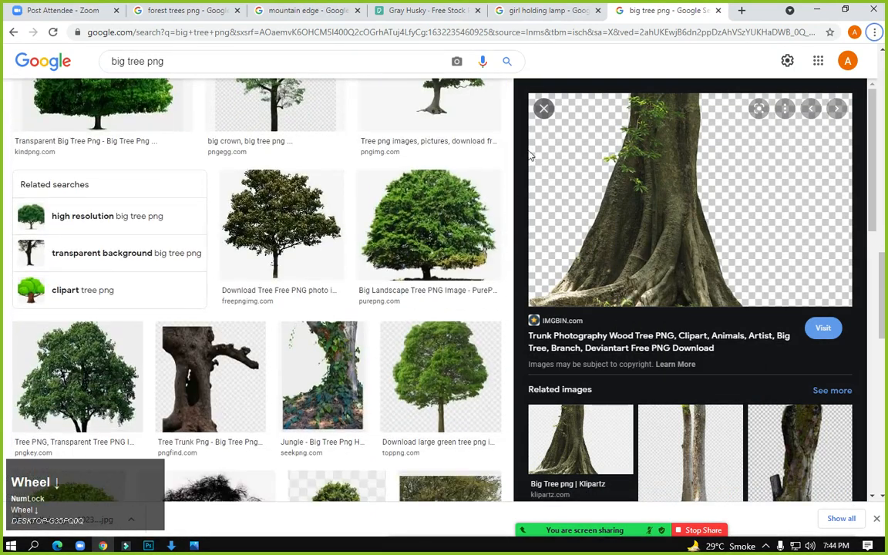
click(543, 108)
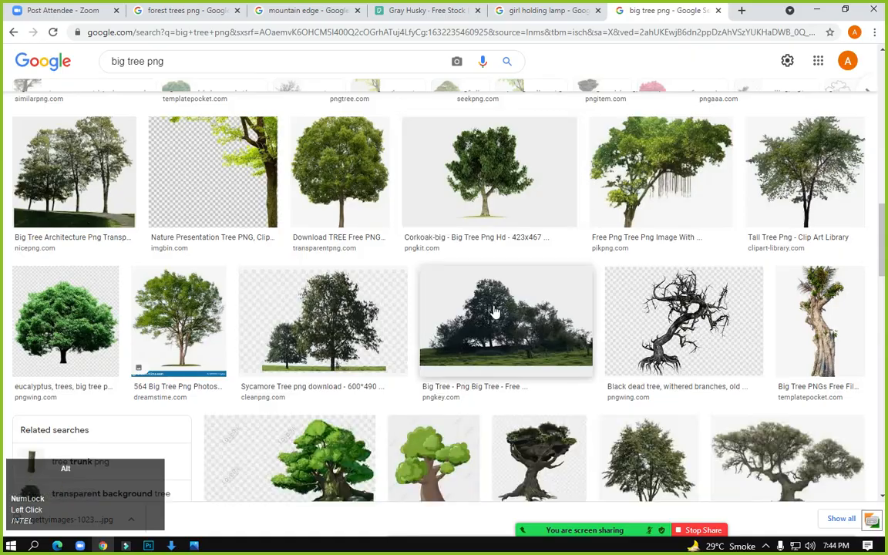
scroll(495, 311, down, 3)
scroll(496, 311, up, 5)
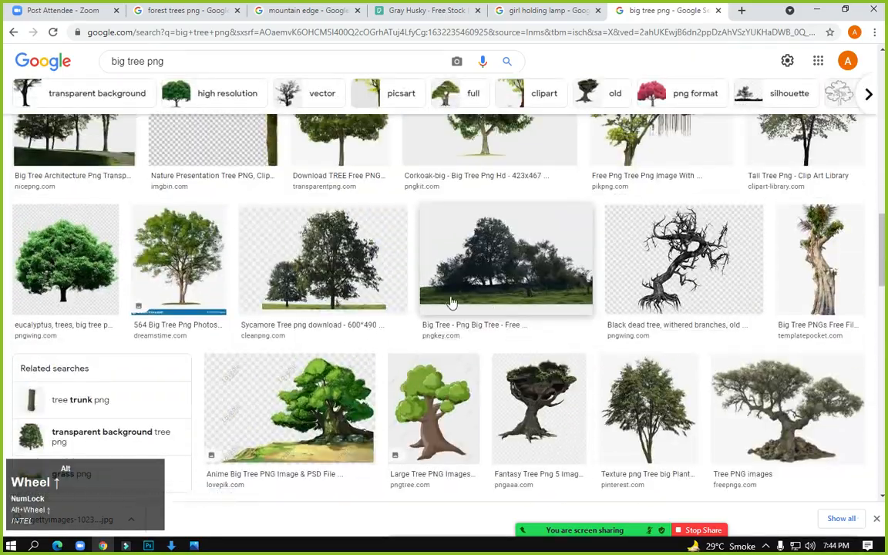
scroll(312, 222, up, 8)
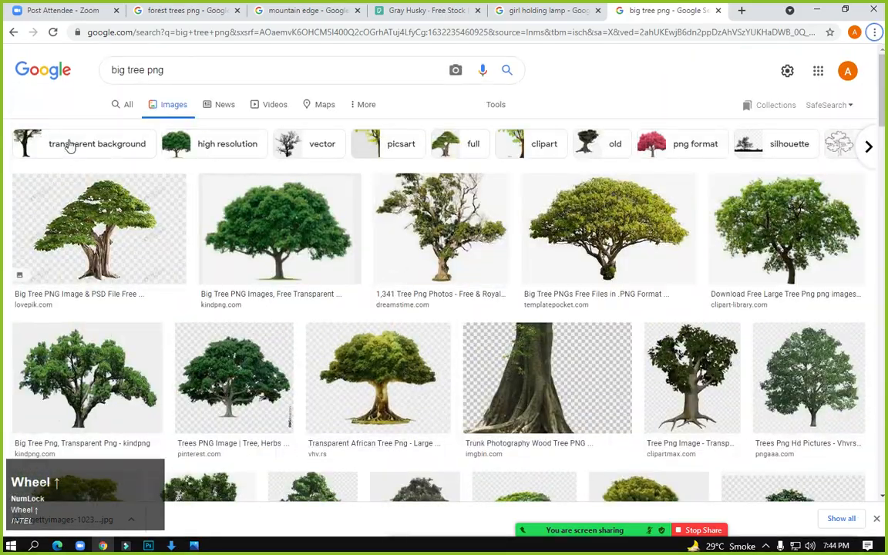
Preview the first tree, then the related Transparent African Tree and pngix tree images
click(114, 252)
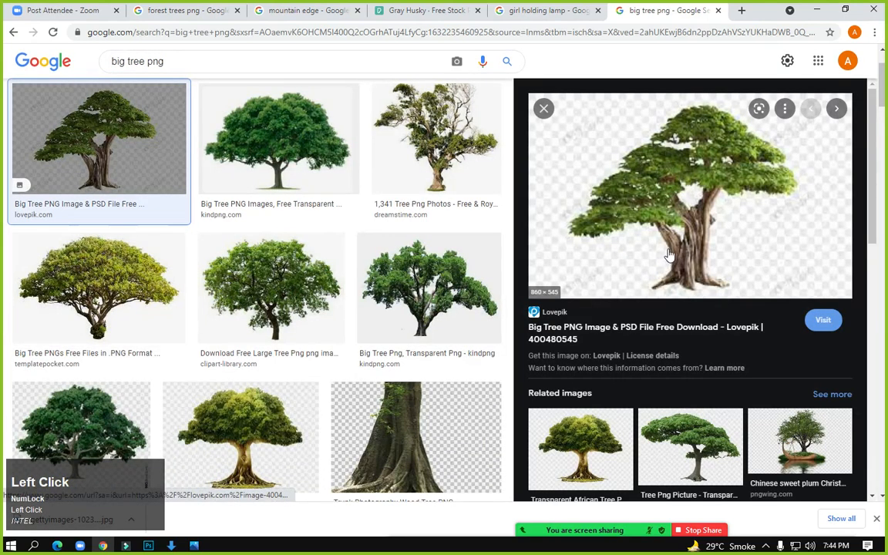
scroll(632, 278, down, 2)
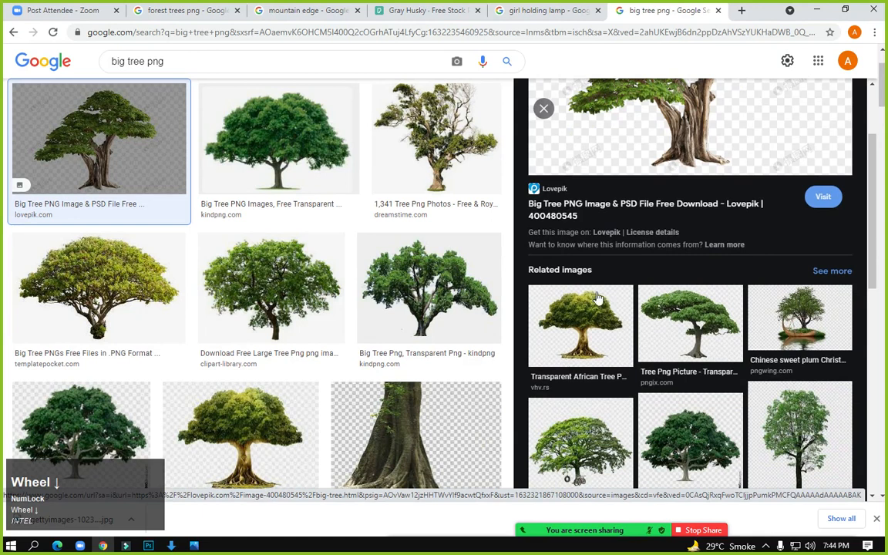
click(597, 298)
scroll(660, 317, up, 3)
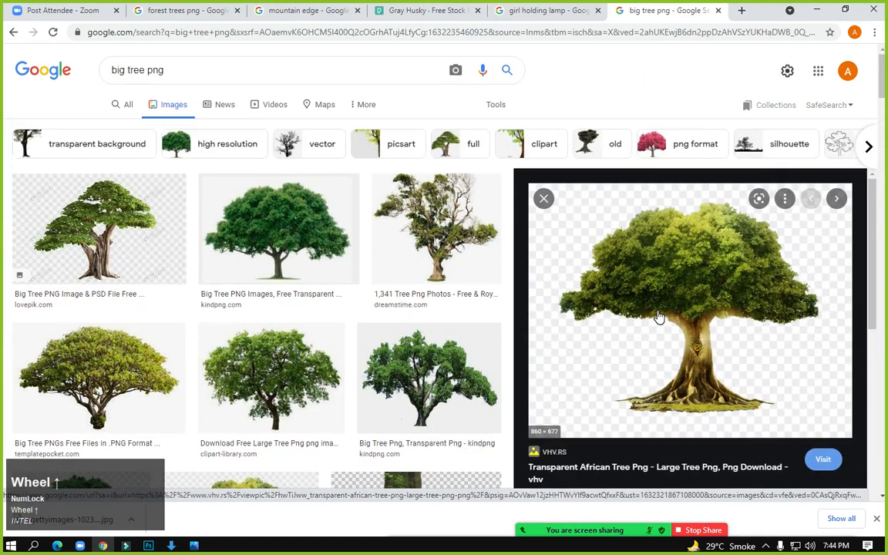
scroll(676, 379, down, 5)
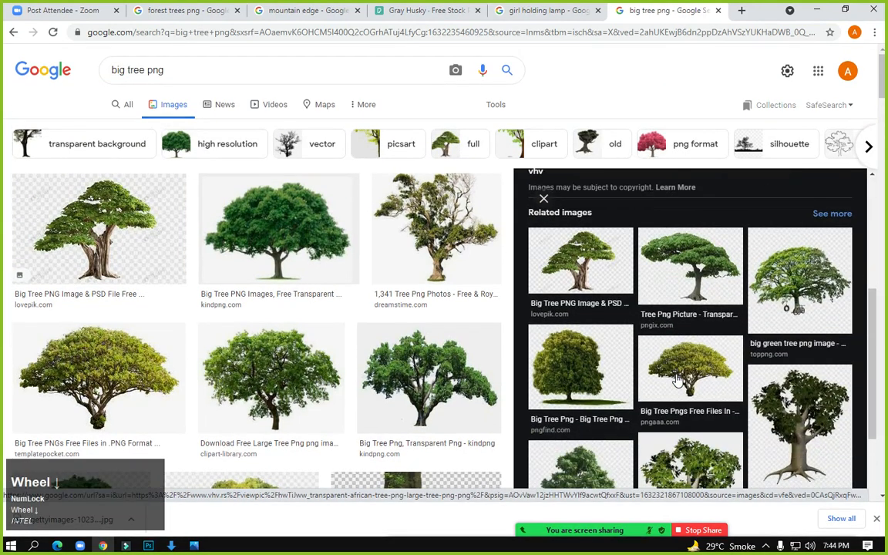
click(690, 266)
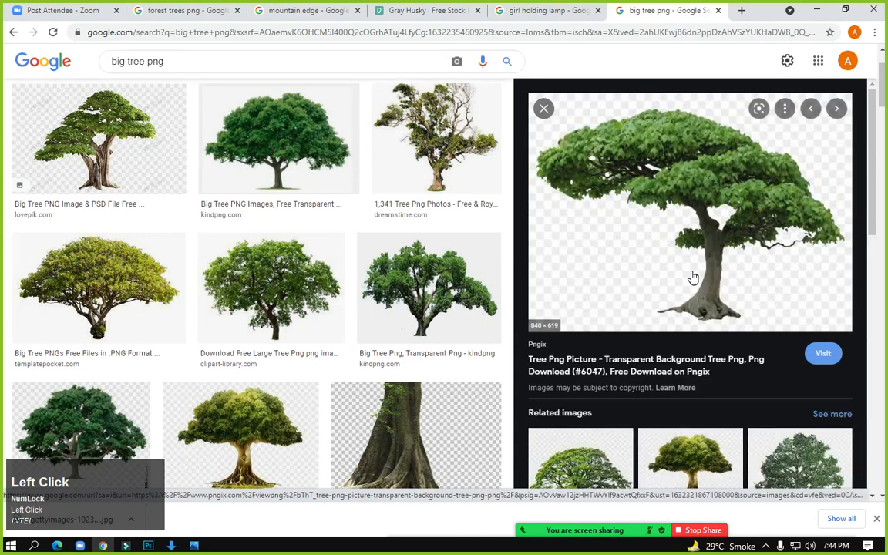
scroll(658, 277, down, 3)
scroll(651, 262, up, 3)
Save the pngix tree image to the computer and minimize Chrome
right_click(647, 249)
click(672, 339)
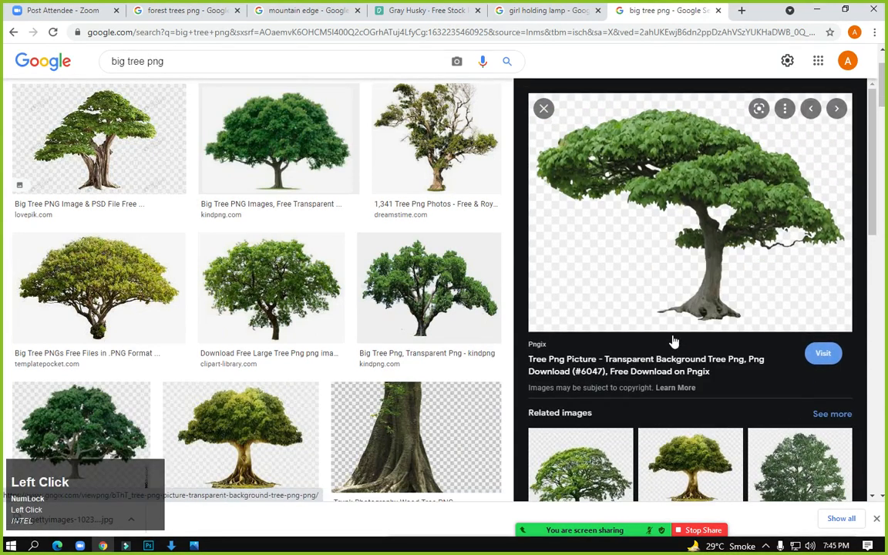
click(582, 417)
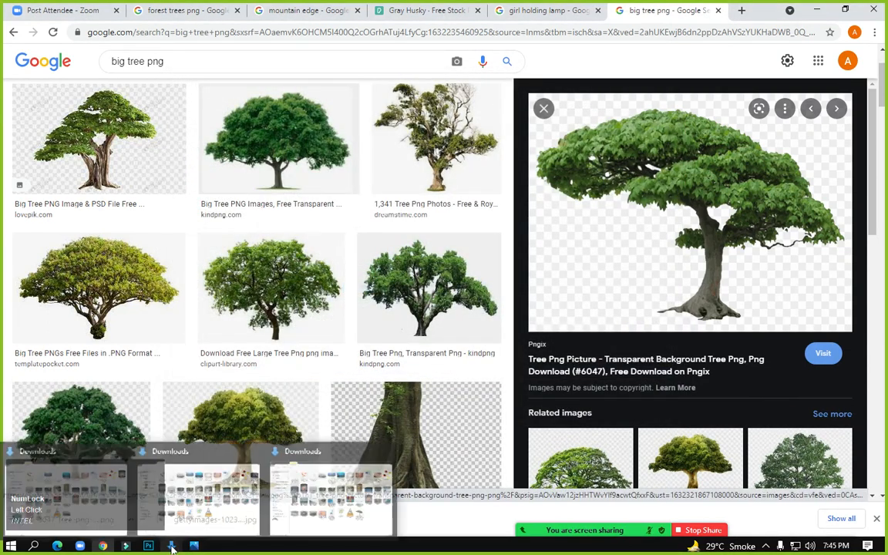
click(102, 547)
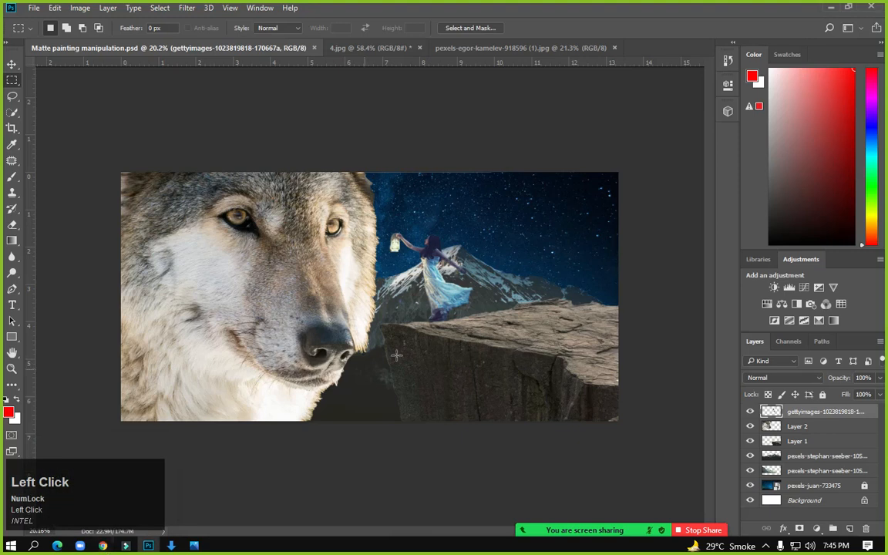
Open the Downloads folder inside the INTEL user folder from the desktop
mouse_move(106, 547)
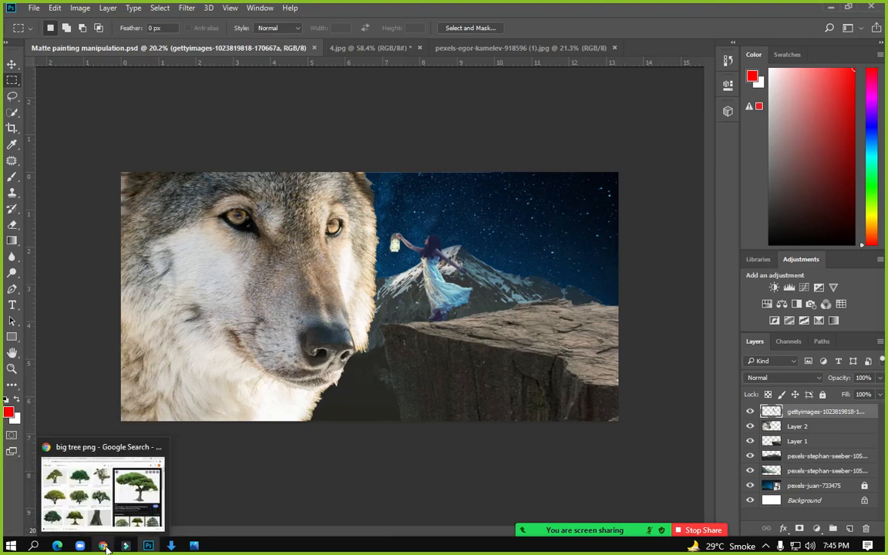
click(102, 493)
click(884, 546)
double_click(27, 36)
click(443, 87)
double_click(444, 87)
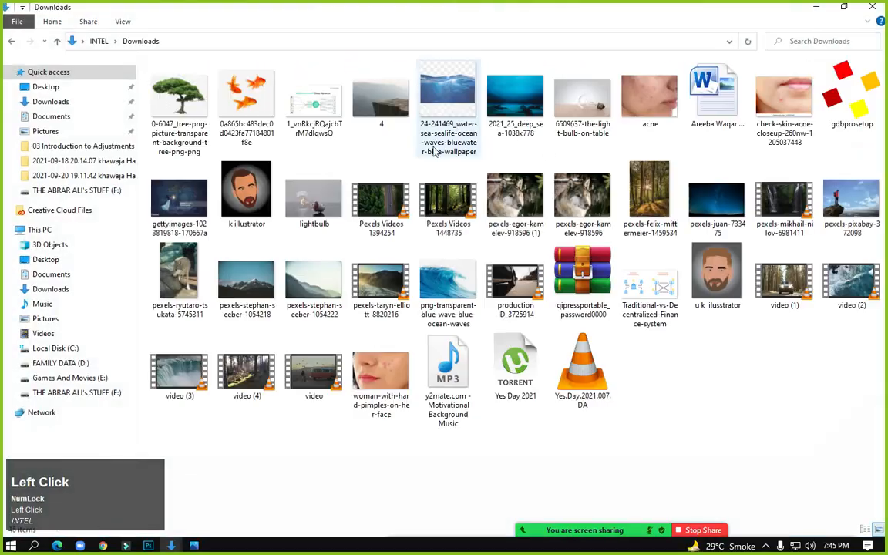
Try bringing the tree image into Photoshop, dismissing the not-a-PNG warnings
drag(198, 120, 551, 291)
click(415, 213)
click(829, 7)
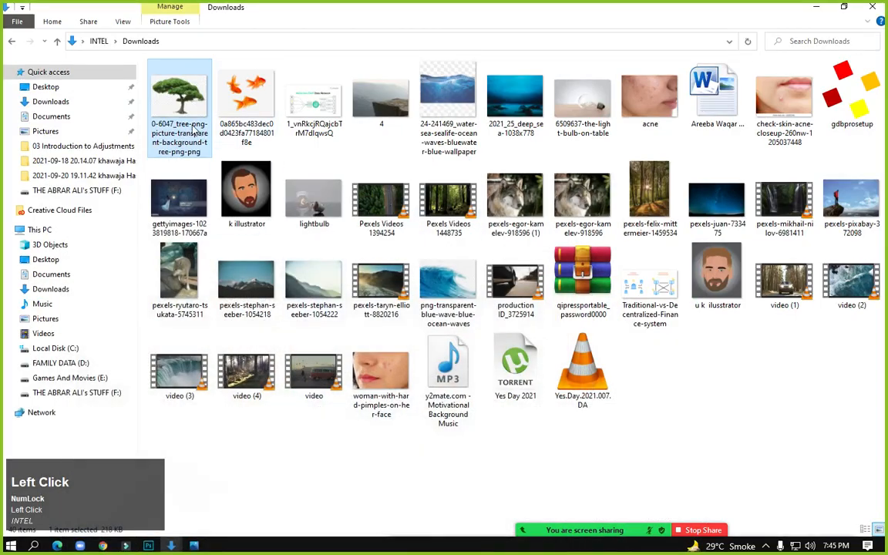
right_click(192, 128)
click(223, 148)
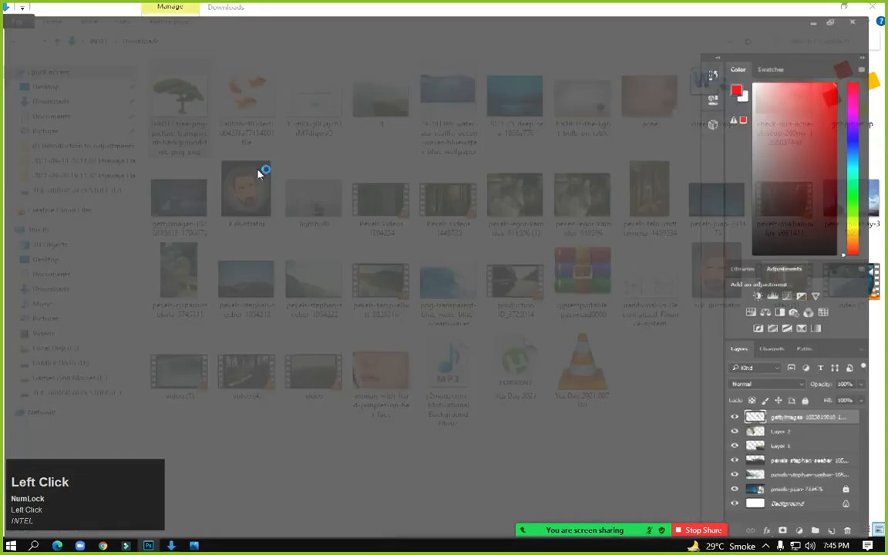
click(391, 210)
click(830, 7)
Open the downloaded tree image in Paint via Open with
right_click(177, 90)
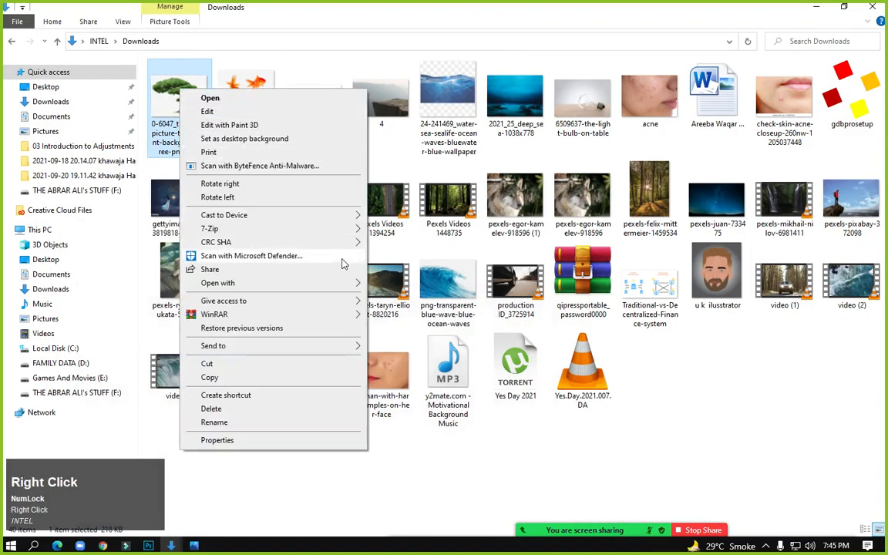
click(348, 282)
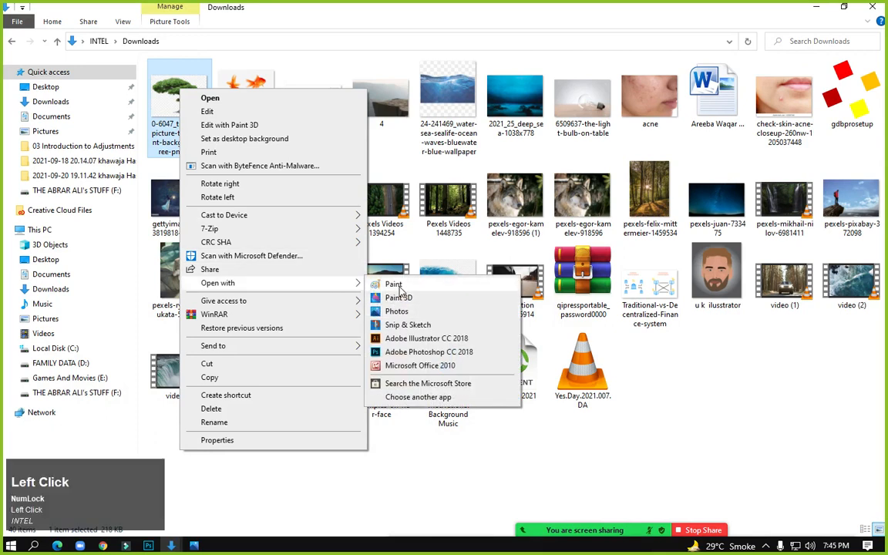
click(394, 285)
Save a JPEG copy of the tree image to the Desktop, then minimize Paint and Explorer
click(21, 26)
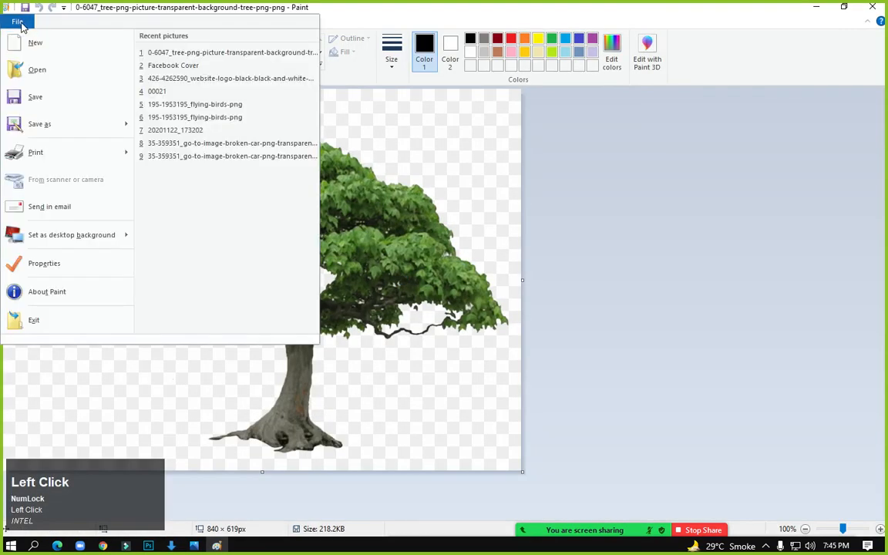
click(49, 123)
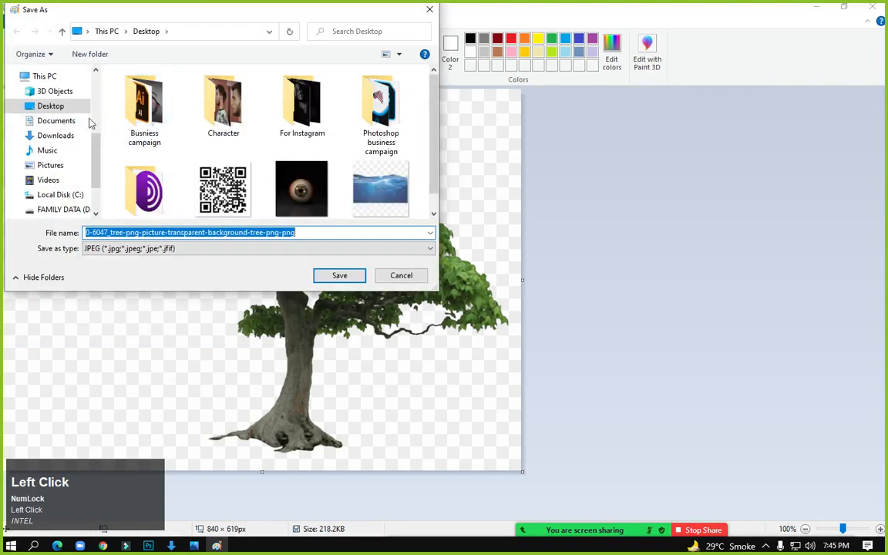
click(50, 109)
click(312, 233)
click(317, 235)
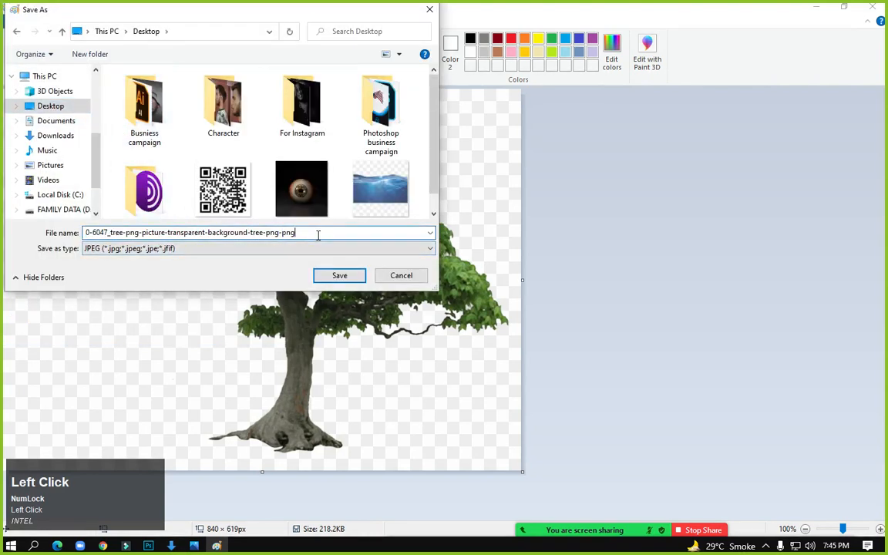
click(334, 279)
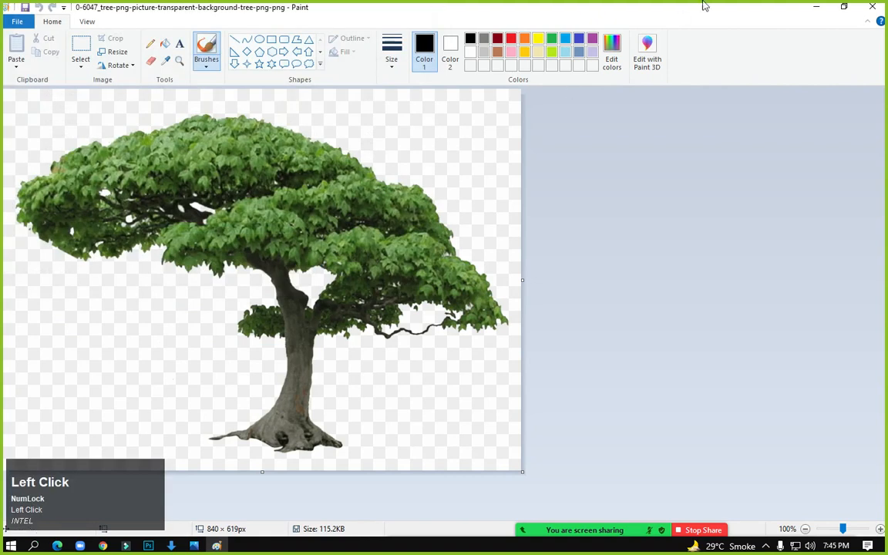
click(818, 6)
click(815, 6)
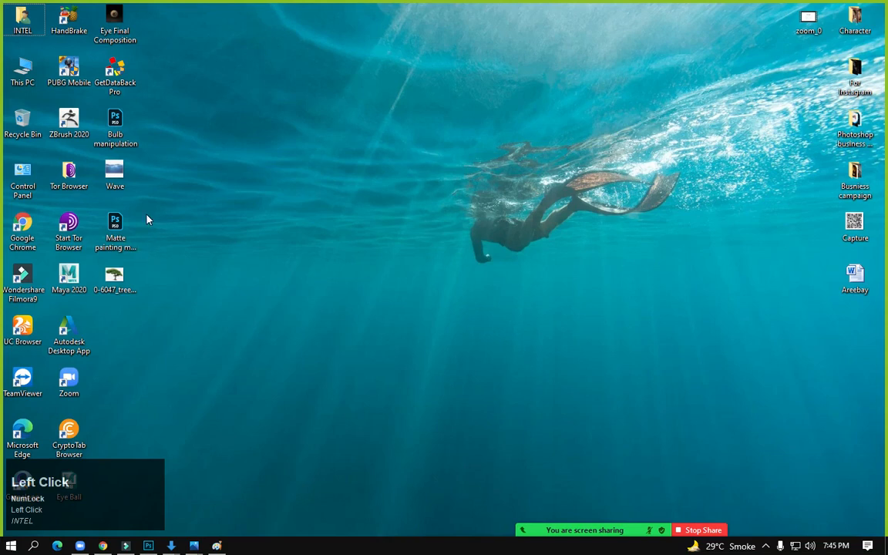
Place the Desktop tree file into the matte painting and center it on the canvas
drag(113, 281, 616, 237)
drag(458, 309, 441, 282)
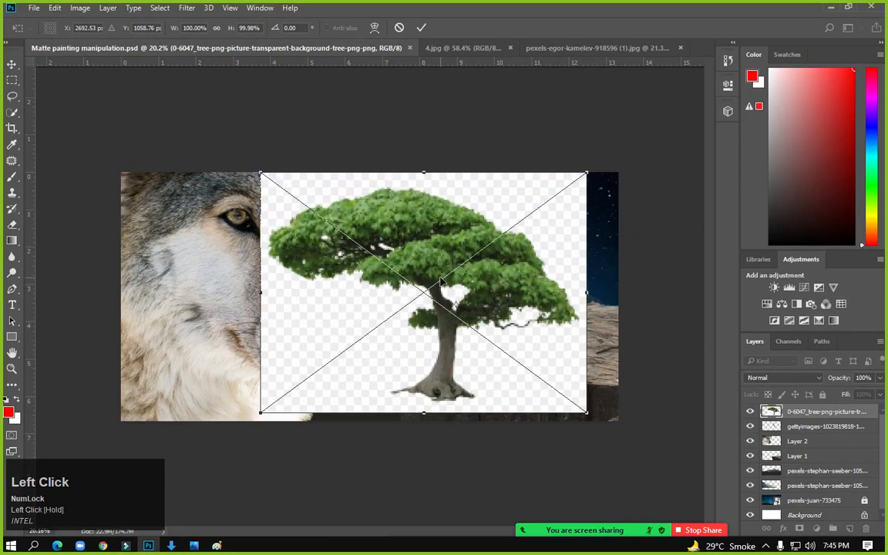
key(Return)
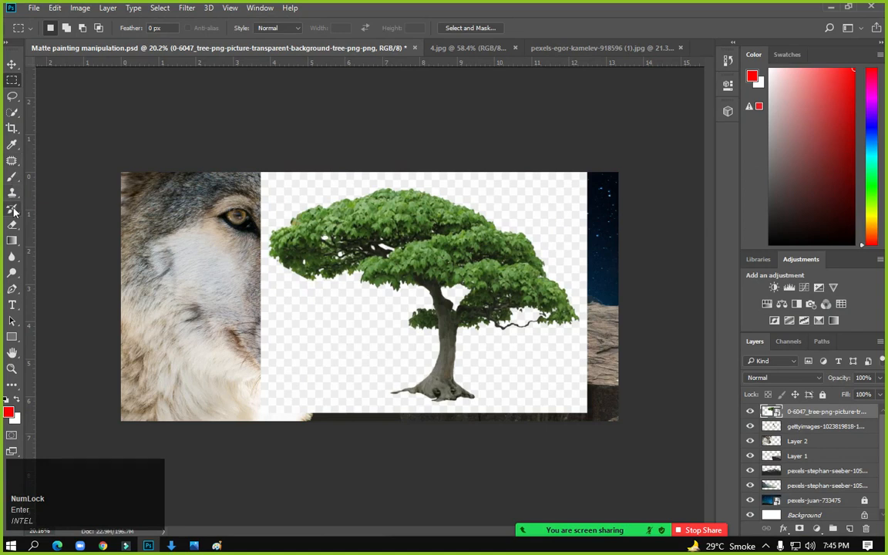
Rasterize the tree layer and erase its checkerboard and white background with the Magic Eraser
click(12, 222)
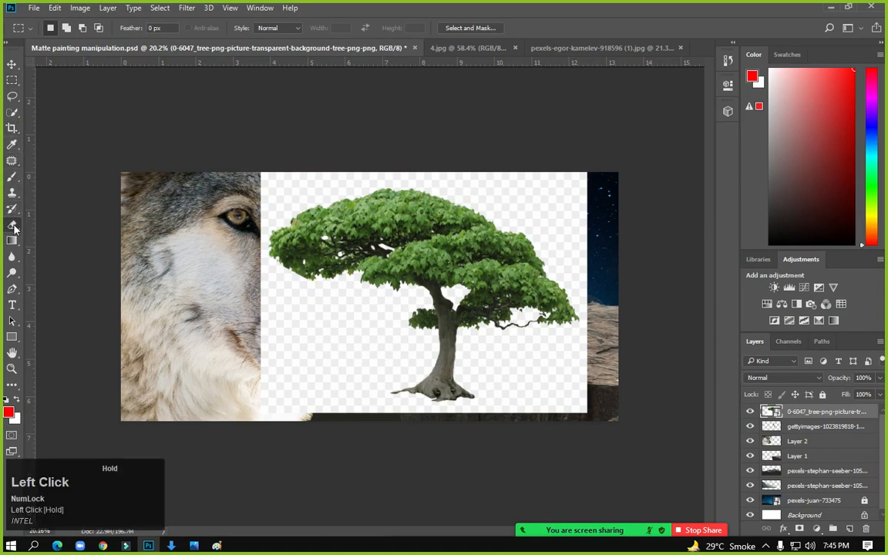
click(61, 224)
click(303, 314)
click(419, 220)
click(352, 261)
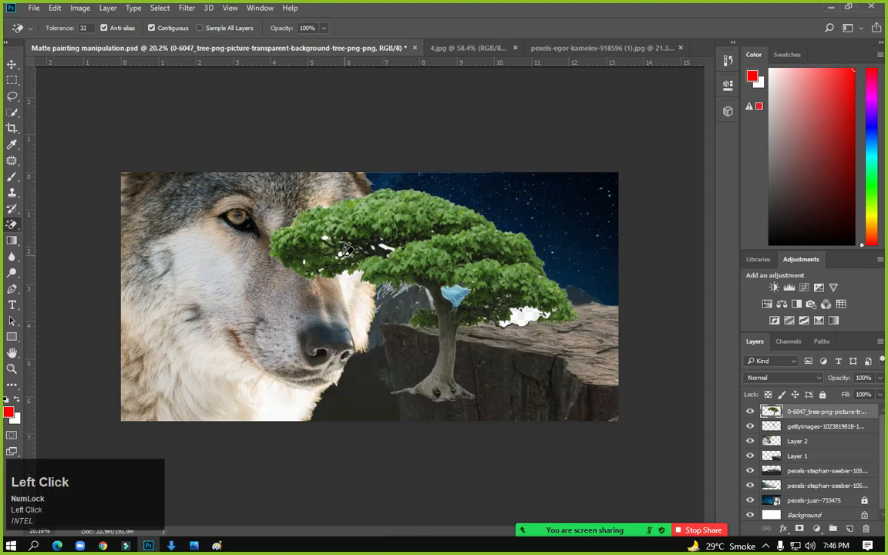
click(521, 329)
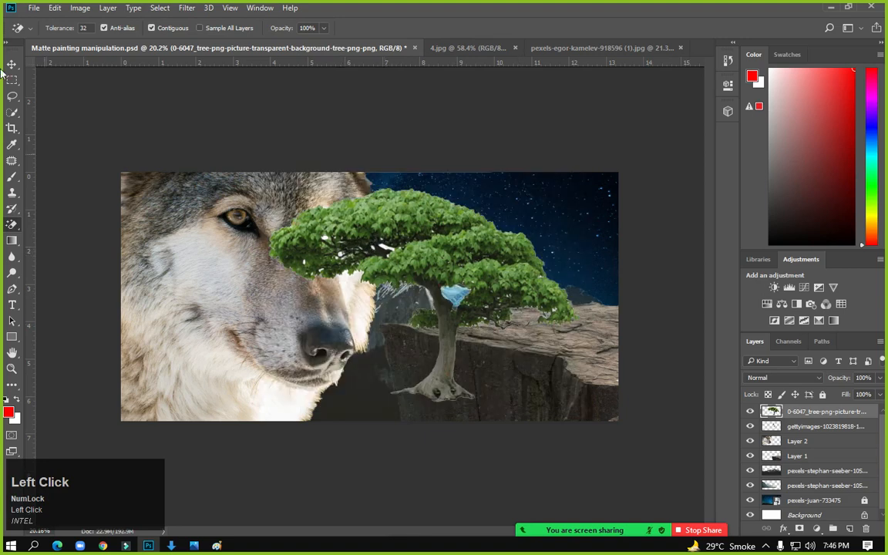
click(12, 65)
Move the tree above the right cliff, enlarge it to about 177% and flip it horizontally
drag(471, 229, 616, 177)
alt+scroll(538, 308, up, 1)
alt+scroll(538, 308, down, 1)
alt+scroll(538, 311, down, 3)
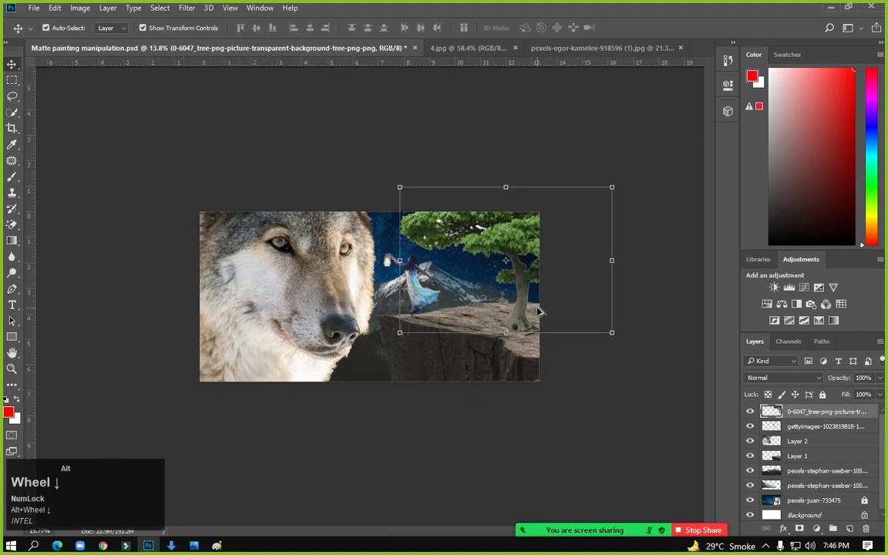
drag(316, 274, 242, 337)
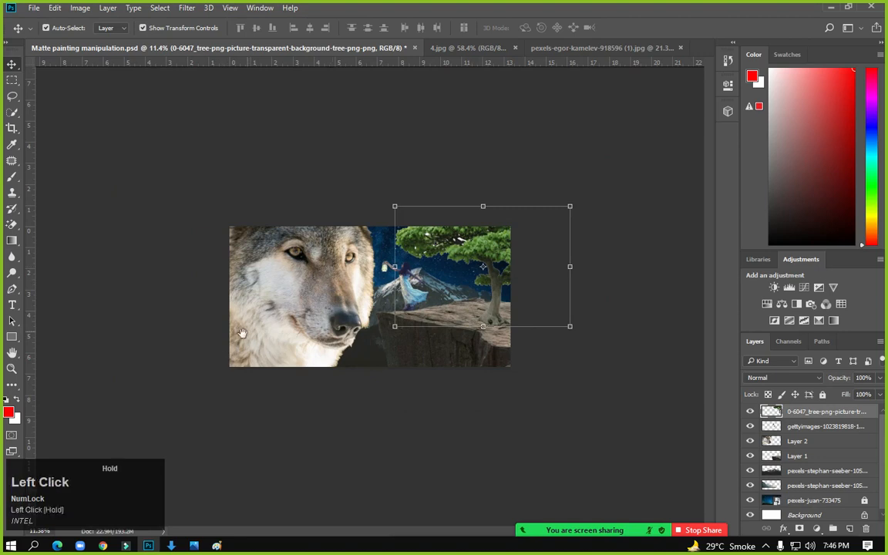
alt+shift+drag(576, 207, 634, 137)
mouse_move(495, 295)
mouse_down()
mouse_move(501, 270)
mouse_move(489, 301)
mouse_up()
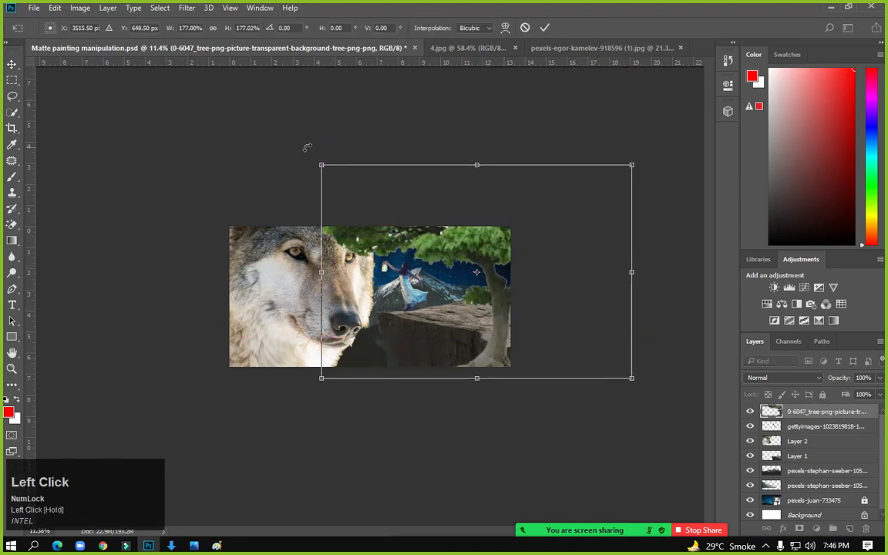
drag(634, 271, 69, 271)
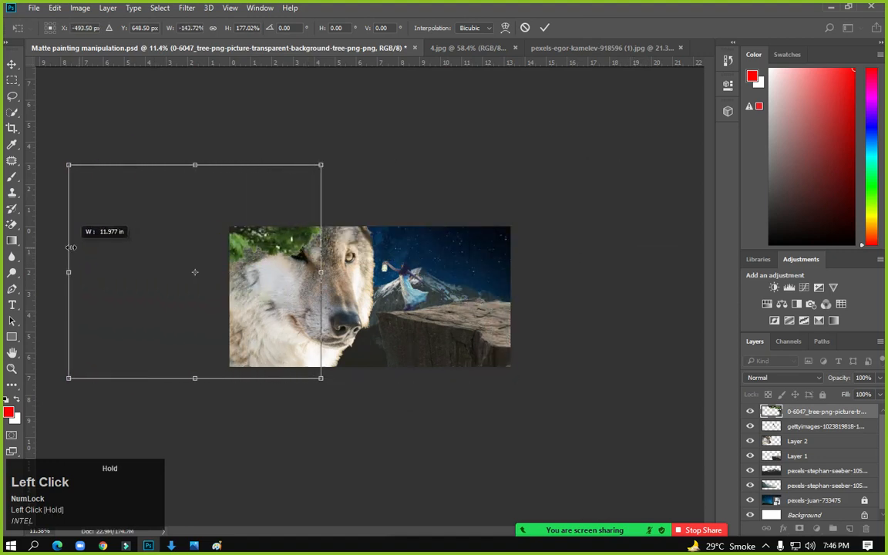
drag(270, 241, 591, 190)
Shrink the tree, set it on the cliff's right side and apply the transform
scroll(459, 288, up, 5)
click(305, 267)
key(space)
scroll(570, 223, down, 5)
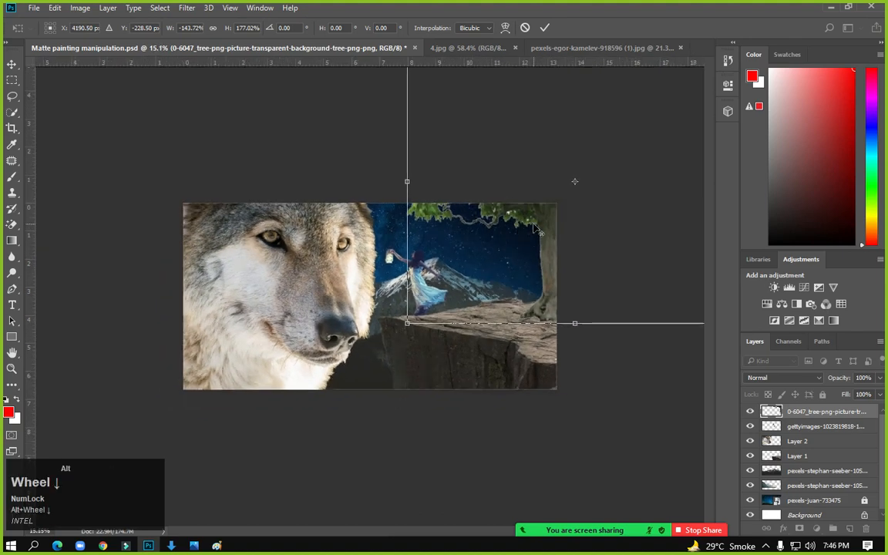
drag(626, 123, 604, 135)
mouse_move(537, 202)
mouse_down()
mouse_move(526, 221)
mouse_move(529, 210)
mouse_up()
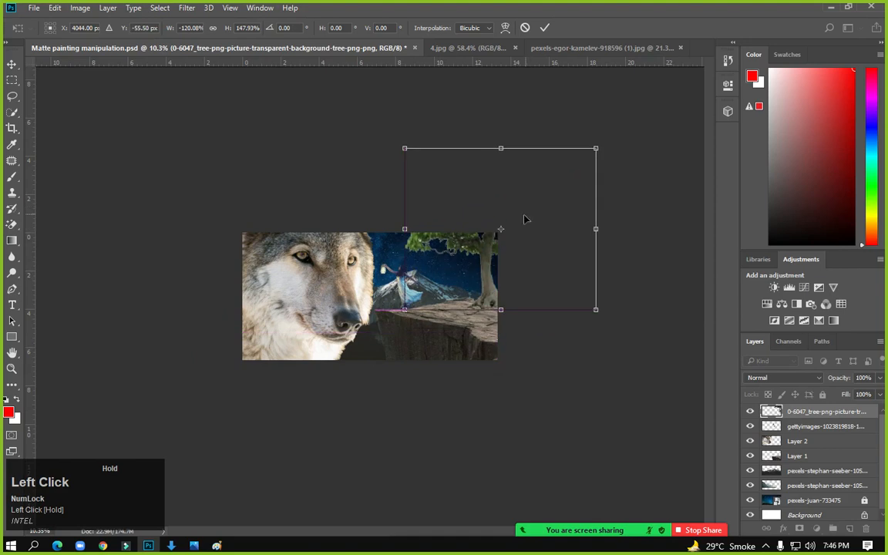
key(Return)
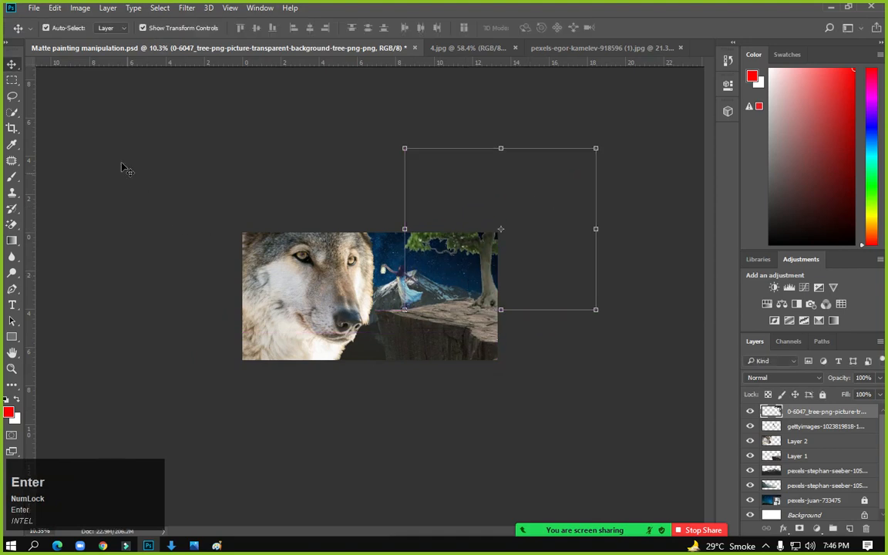
Nudge the wolf head slightly lower with the Move tool
click(10, 83)
scroll(343, 221, up, 4)
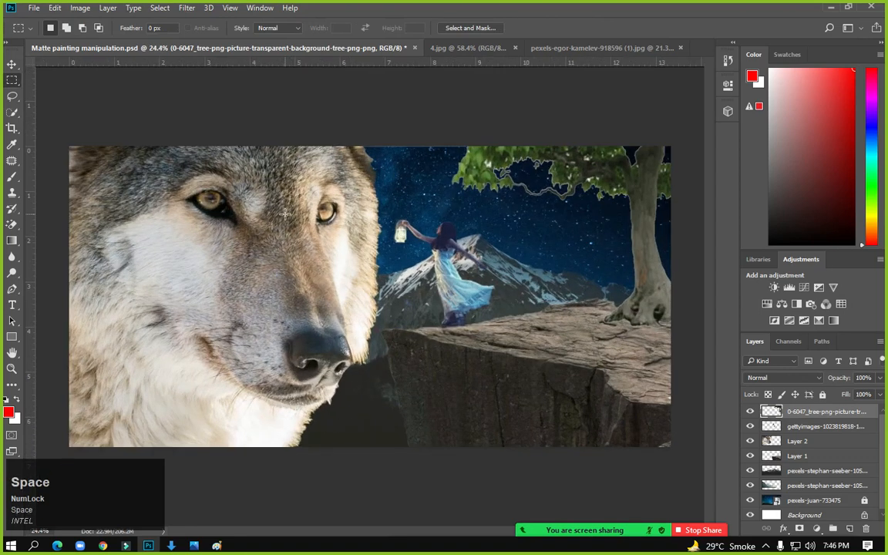
click(12, 64)
drag(323, 246, 305, 274)
Save the matte painting with Ctrl+S and make the Layers panel taller
click(12, 80)
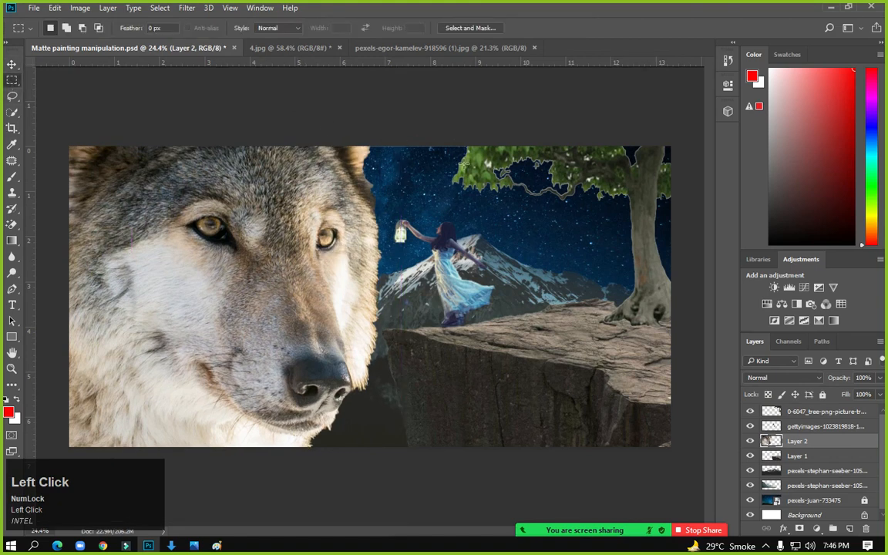
key(ctrl)
key(ctrl+s)
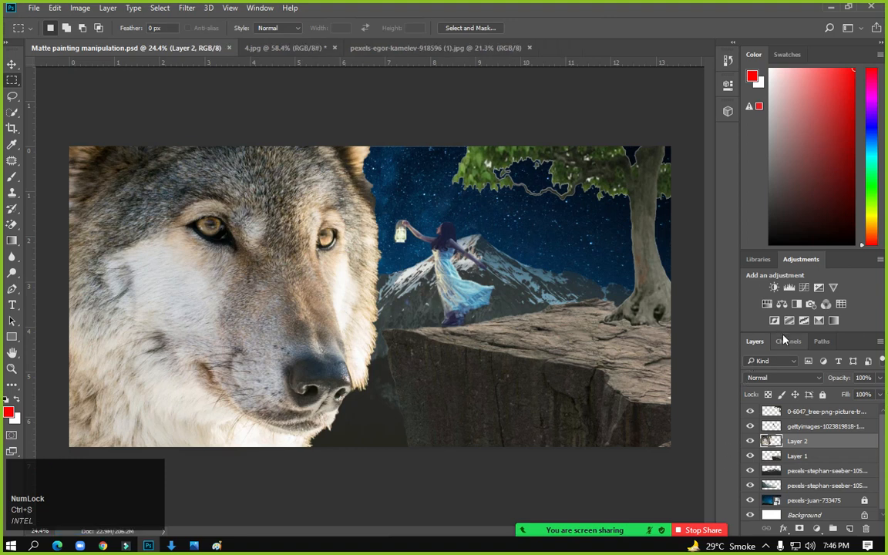
drag(783, 340, 790, 204)
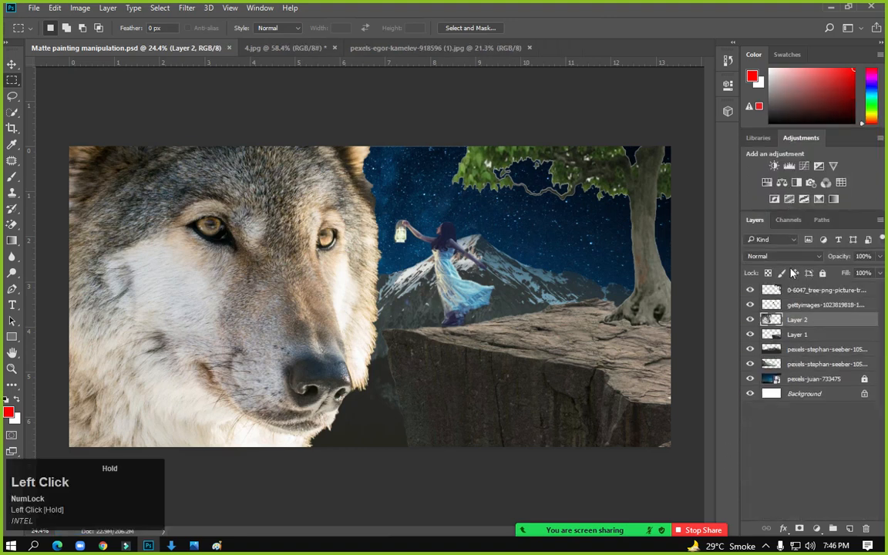
Toggle the photo, tree, girl, cliff and wolf layers off and on to check each
click(763, 365)
click(751, 365)
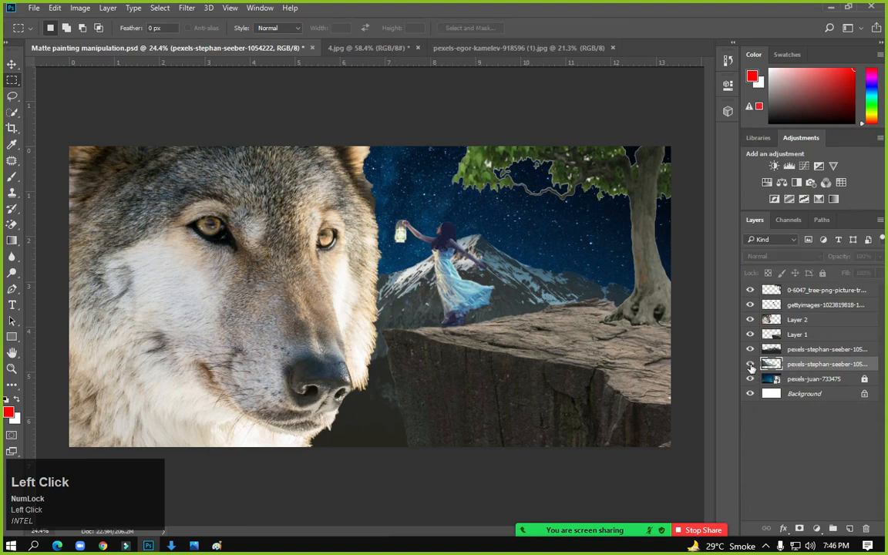
click(769, 292)
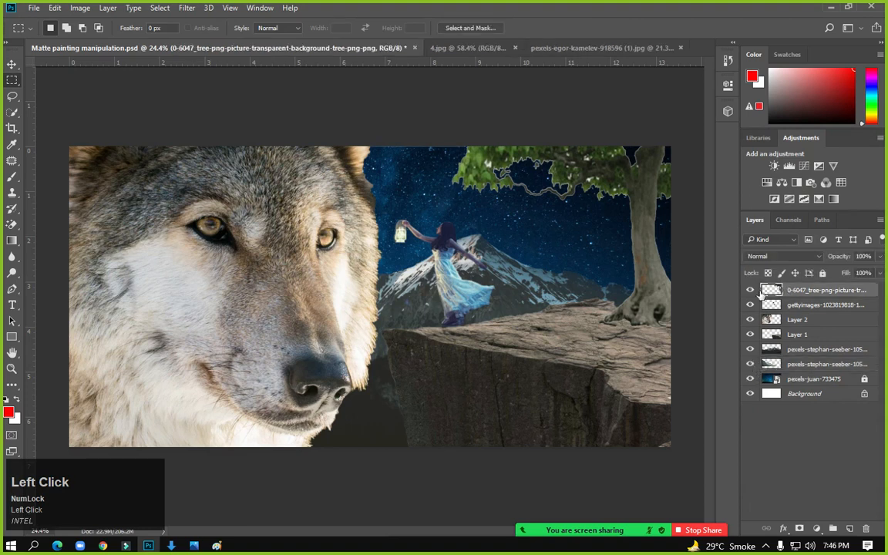
click(750, 294)
click(750, 305)
click(751, 306)
click(750, 351)
click(750, 348)
click(751, 334)
click(750, 335)
click(751, 319)
click(751, 320)
Select Layer 2 holding the wolf head for adjustment
click(79, 8)
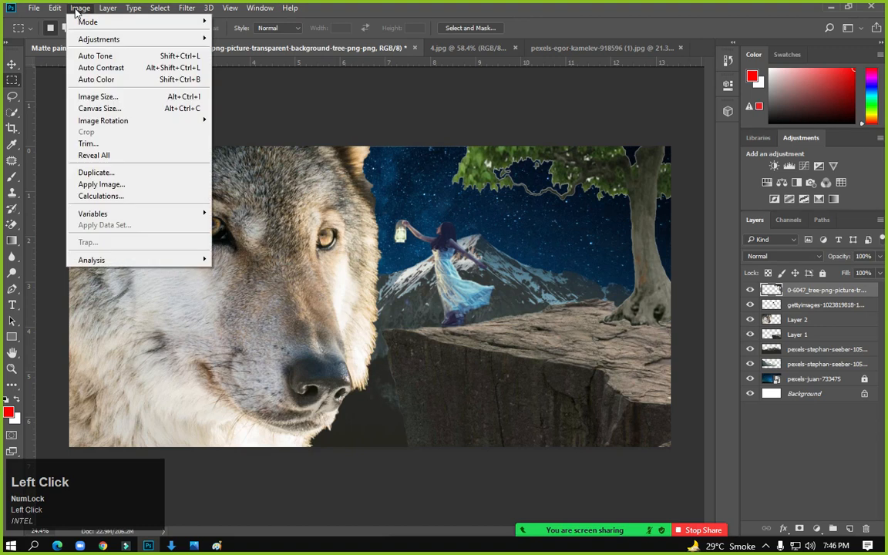
click(796, 332)
click(801, 334)
click(765, 318)
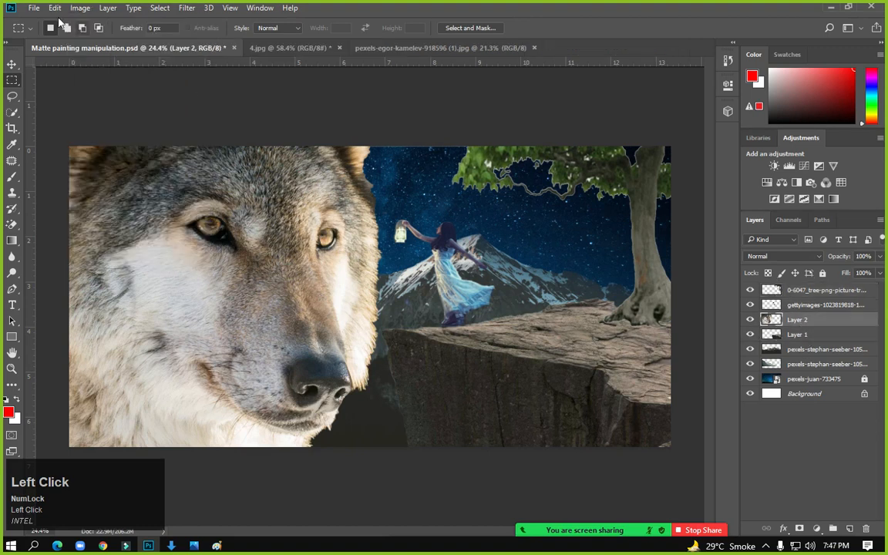
click(81, 7)
Darken the wolf with Levels: input 60/0.69/234 and output white 189
mouse_move(94, 37)
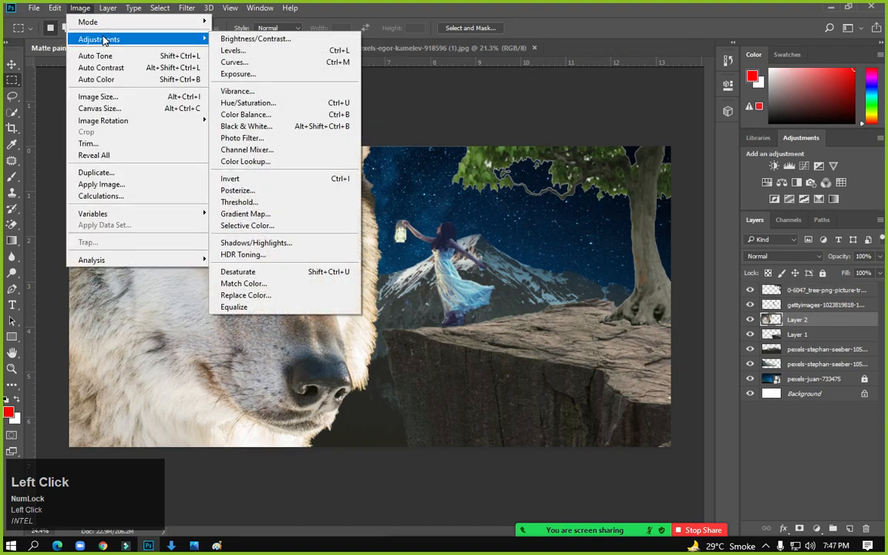
click(257, 51)
drag(613, 236, 640, 234)
drag(534, 234, 560, 241)
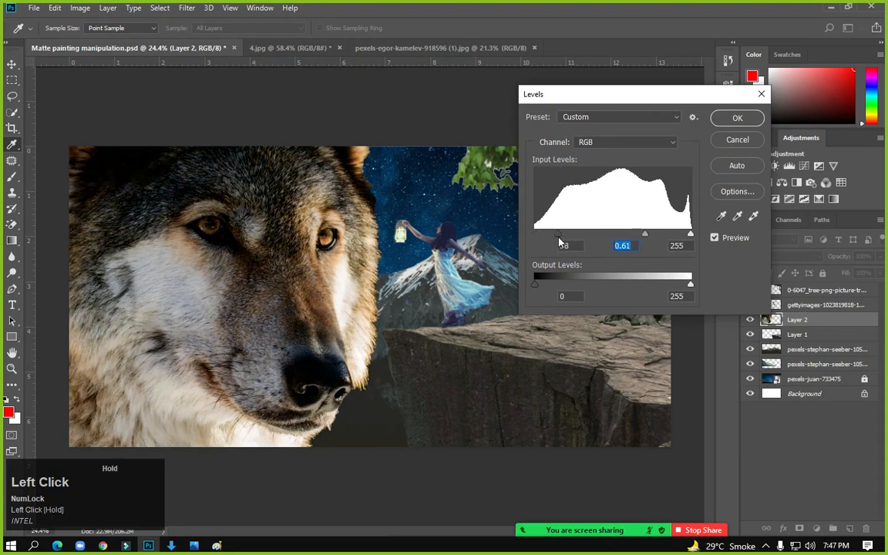
mouse_move(689, 235)
mouse_down()
mouse_move(677, 235)
mouse_move(698, 237)
mouse_up()
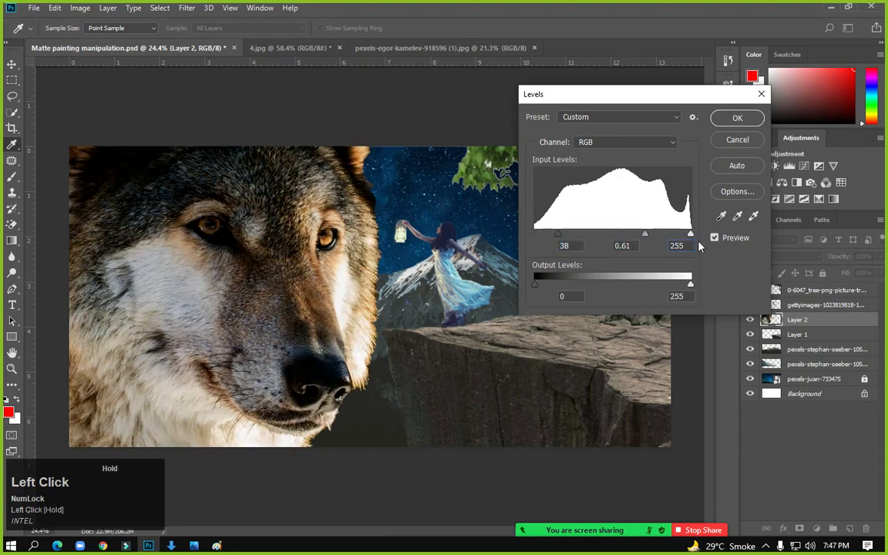
drag(688, 281, 612, 284)
mouse_move(645, 235)
mouse_down()
mouse_move(617, 239)
mouse_move(650, 242)
mouse_move(640, 242)
mouse_up()
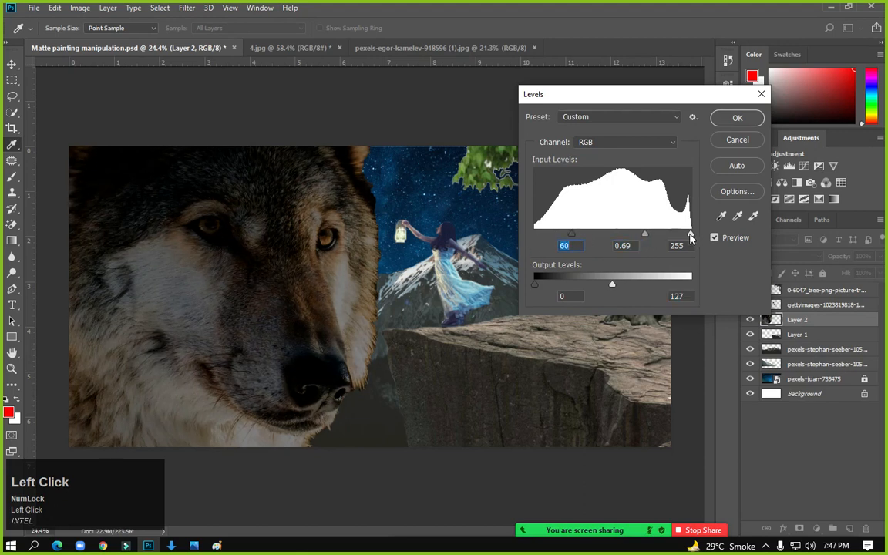
drag(690, 239, 677, 239)
drag(619, 286, 646, 285)
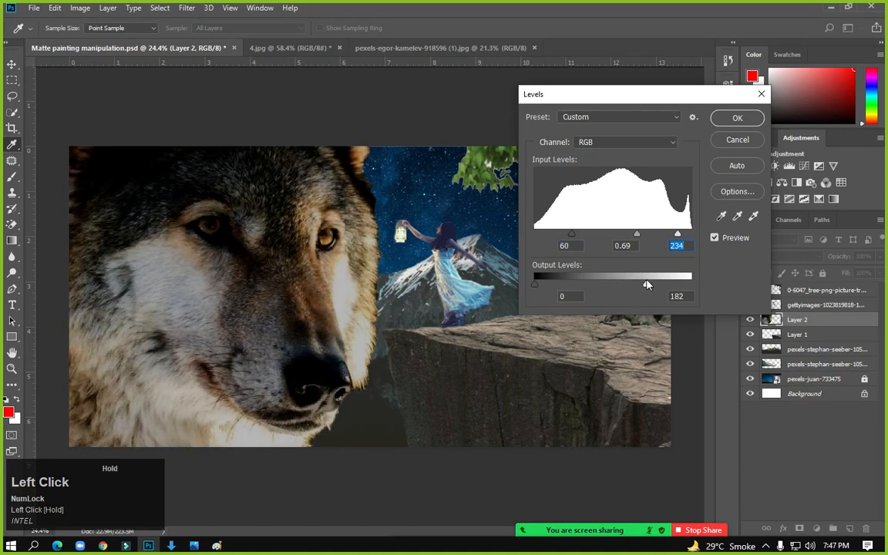
click(737, 118)
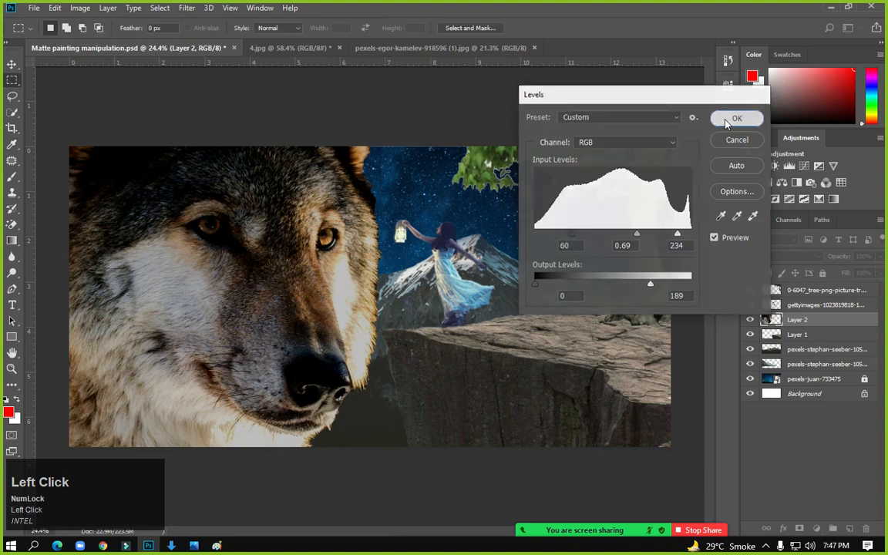
Set the wolf's Brightness to −84 and Contrast to 100
click(80, 8)
mouse_move(100, 36)
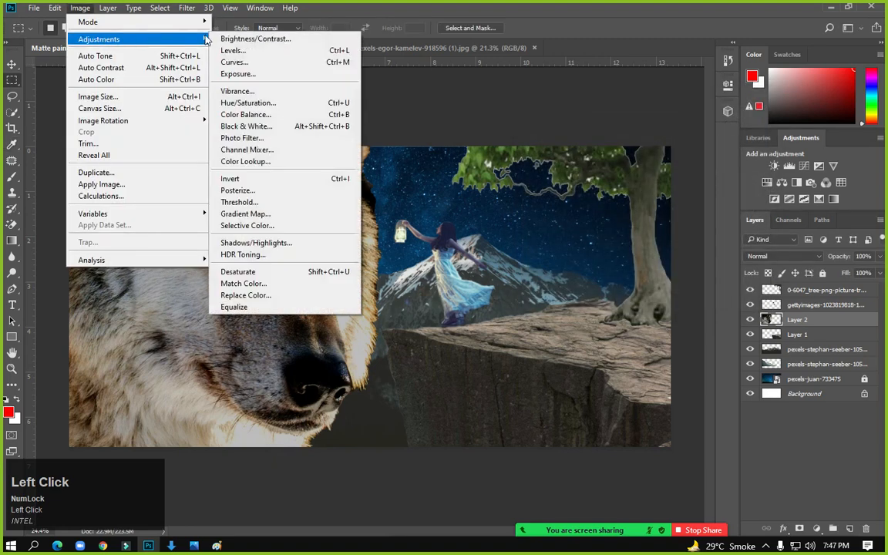
click(285, 38)
drag(416, 179, 479, 206)
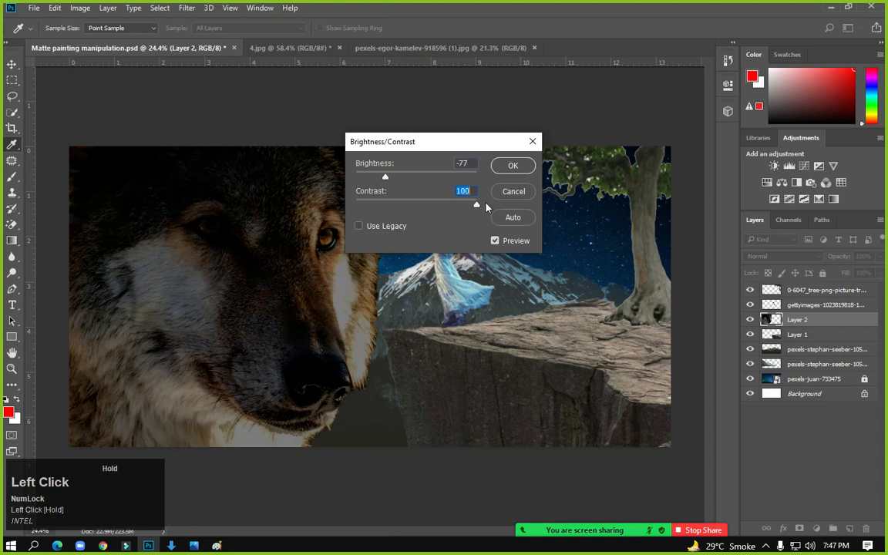
drag(385, 177, 383, 180)
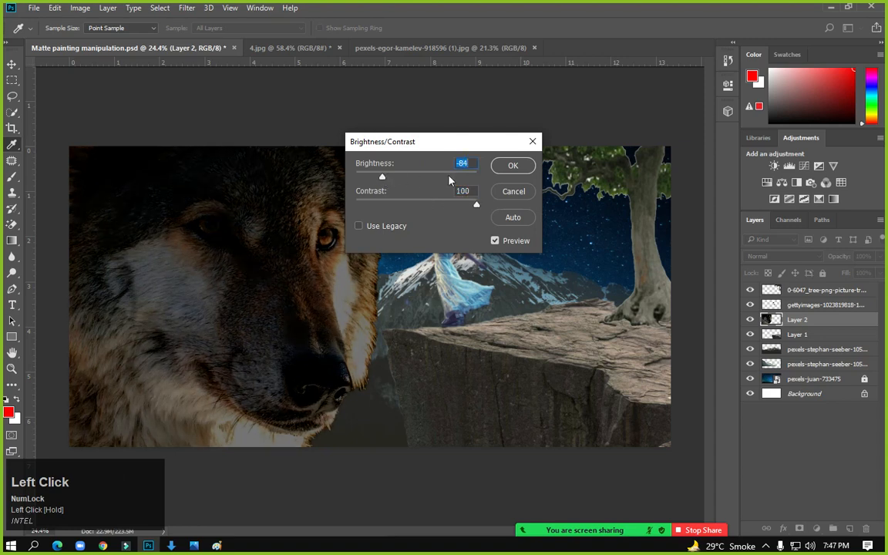
click(513, 164)
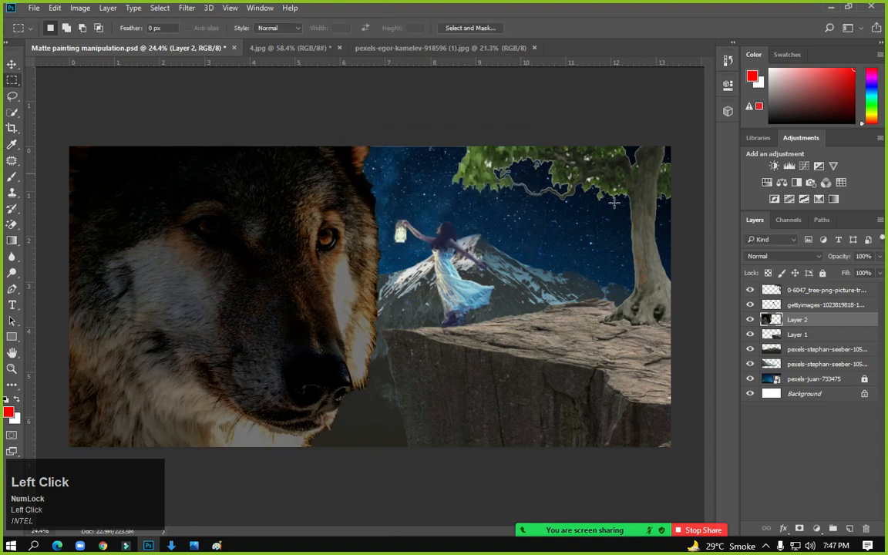
click(801, 308)
Give the girl with the lantern Brightness −64 and Contrast 61
click(749, 304)
click(749, 304)
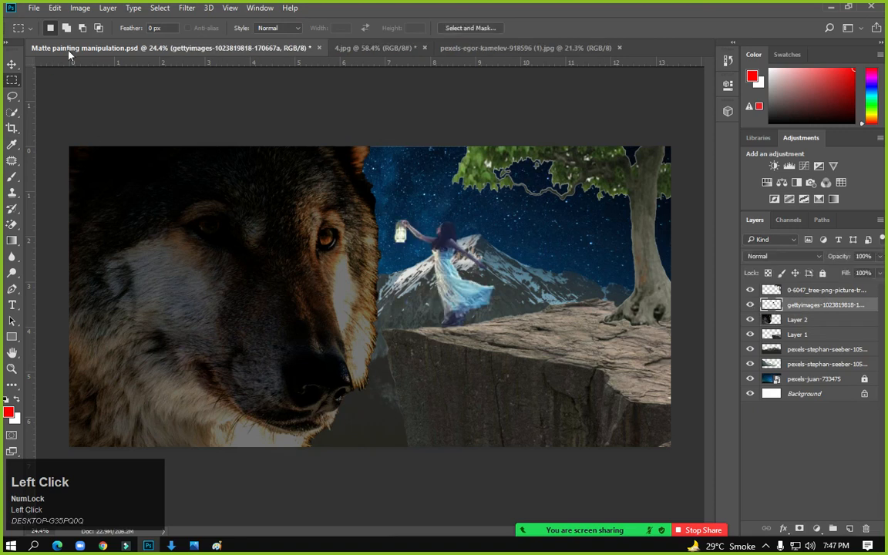
click(82, 9)
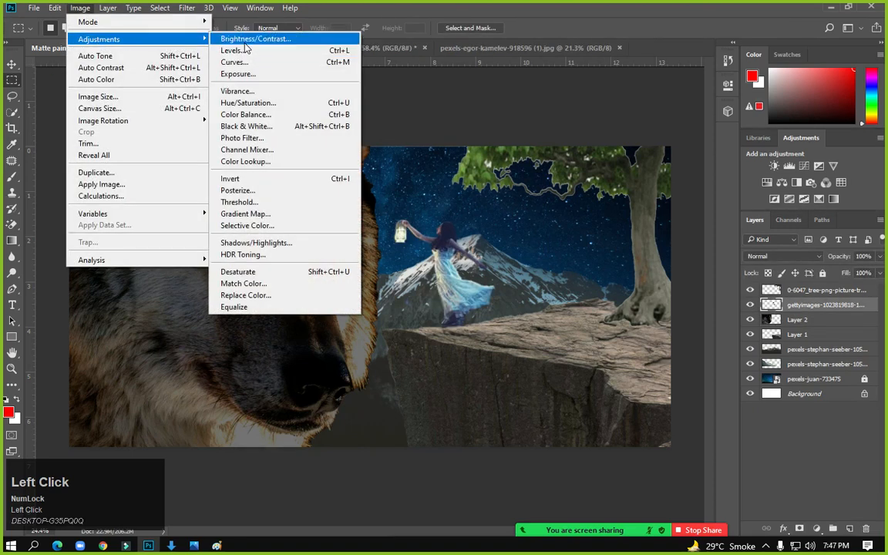
click(254, 39)
drag(416, 179, 441, 206)
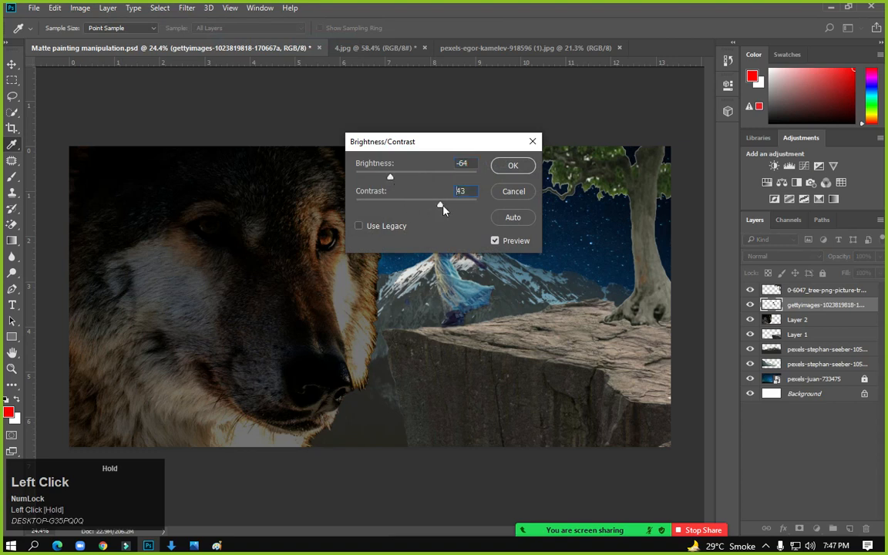
click(513, 165)
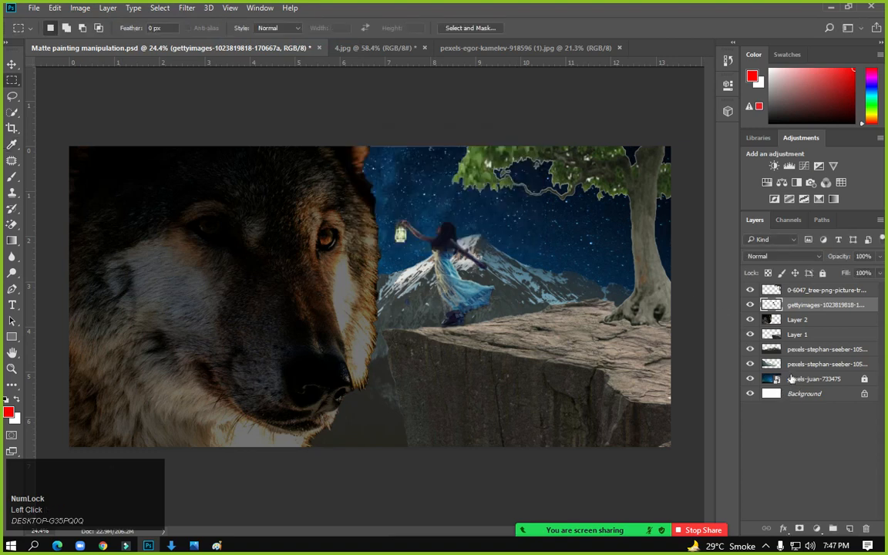
Apply Levels to the girl's layer with RGB input levels 13/1.29/241
click(805, 292)
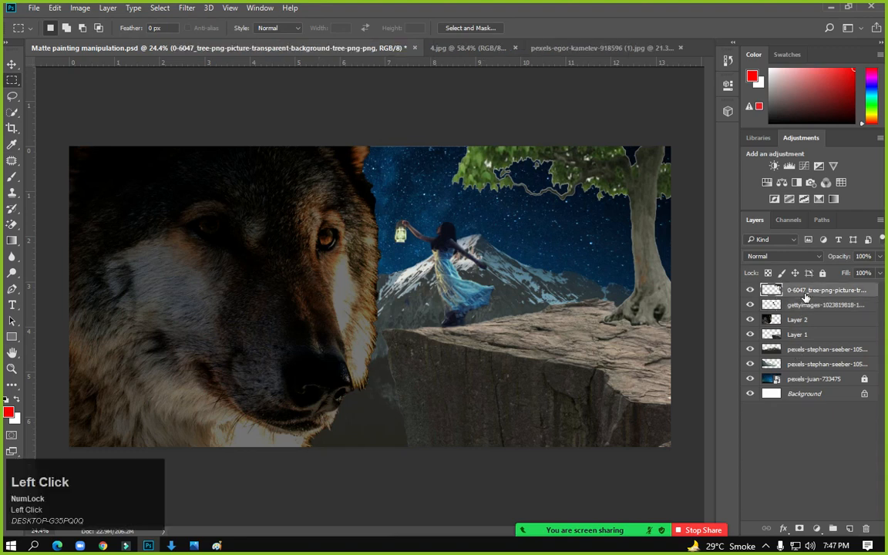
click(805, 305)
click(80, 8)
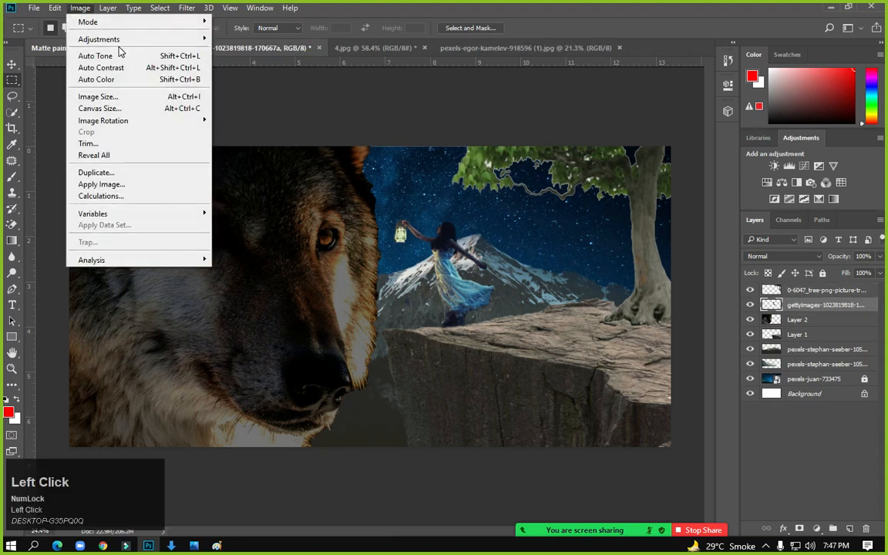
mouse_move(148, 41)
click(278, 52)
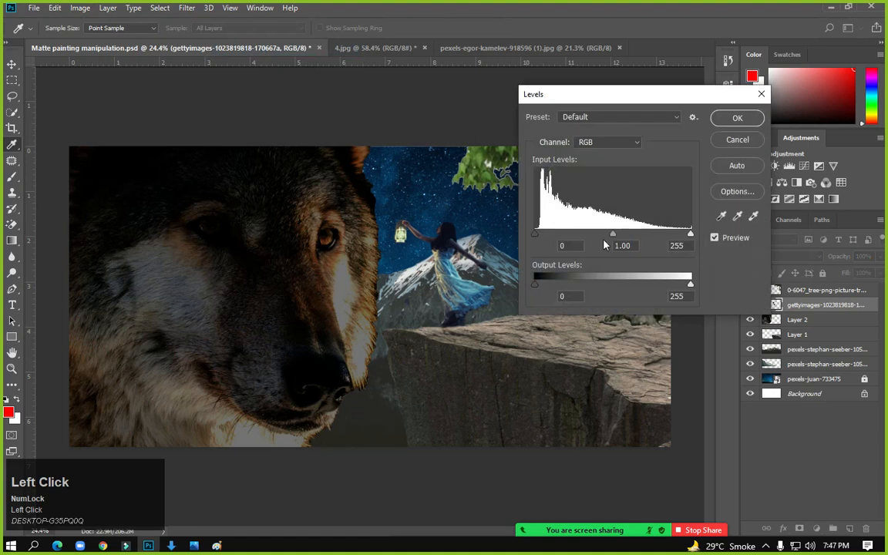
mouse_move(616, 239)
mouse_down()
mouse_move(593, 236)
mouse_move(602, 236)
mouse_up()
drag(536, 235, 544, 237)
drag(689, 234, 681, 240)
Set per-channel midtones to Red 1.14, Green 1.16, Blue 1.08 and apply Levels
click(609, 142)
click(592, 154)
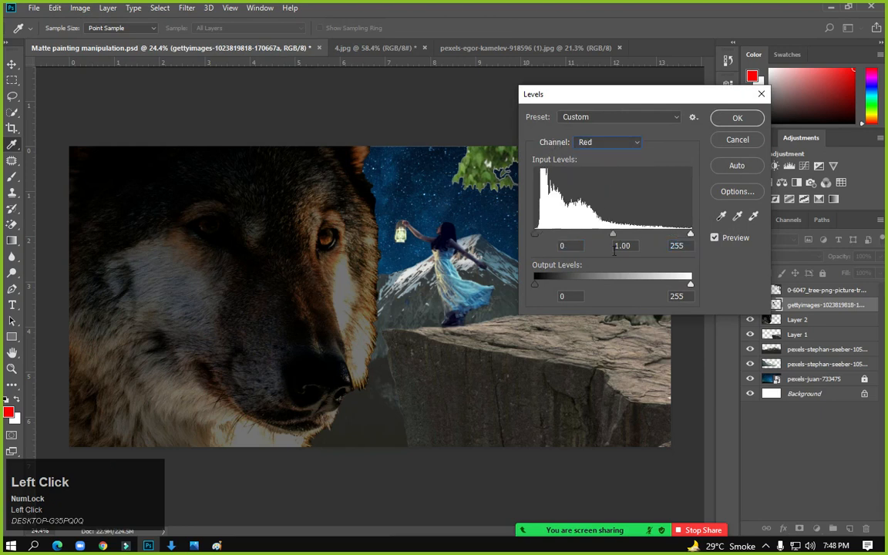
drag(613, 235, 607, 235)
click(602, 142)
click(593, 173)
click(609, 142)
click(597, 180)
click(729, 121)
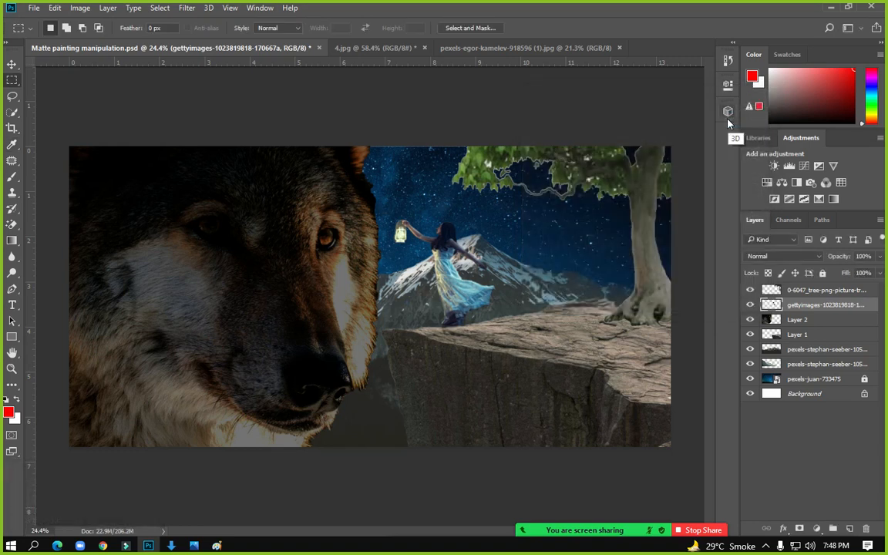
Apply Levels 35 / 0.62 / 210 to the tree layer for deeper shadows
click(826, 291)
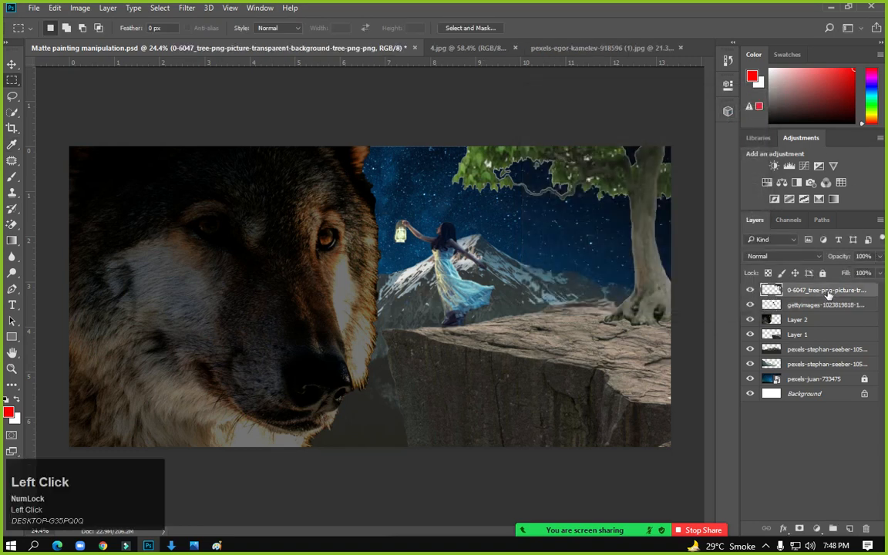
click(55, 8)
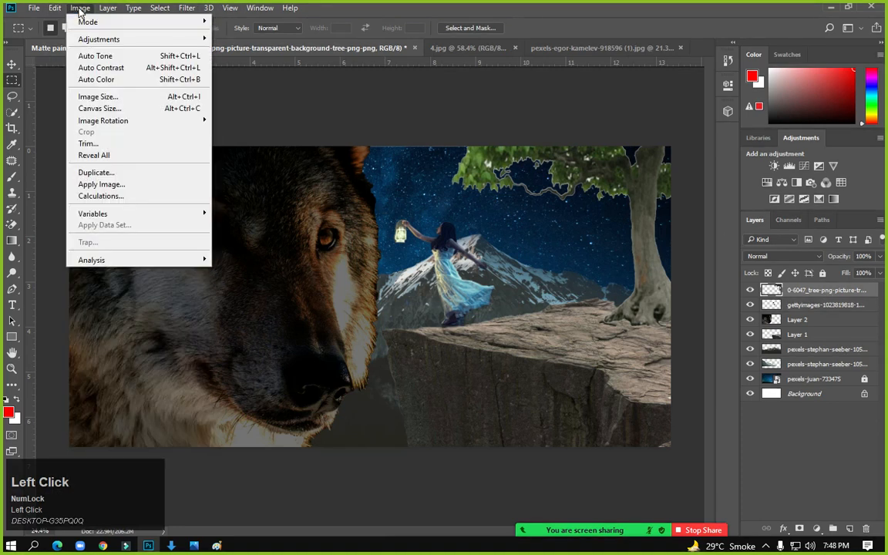
mouse_move(87, 37)
click(232, 51)
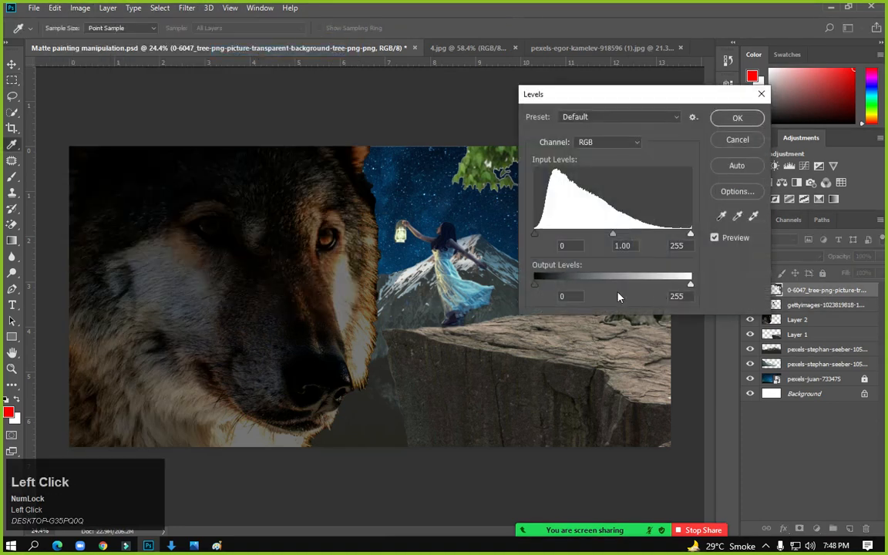
drag(613, 240, 637, 244)
drag(535, 234, 556, 234)
drag(636, 94, 181, 171)
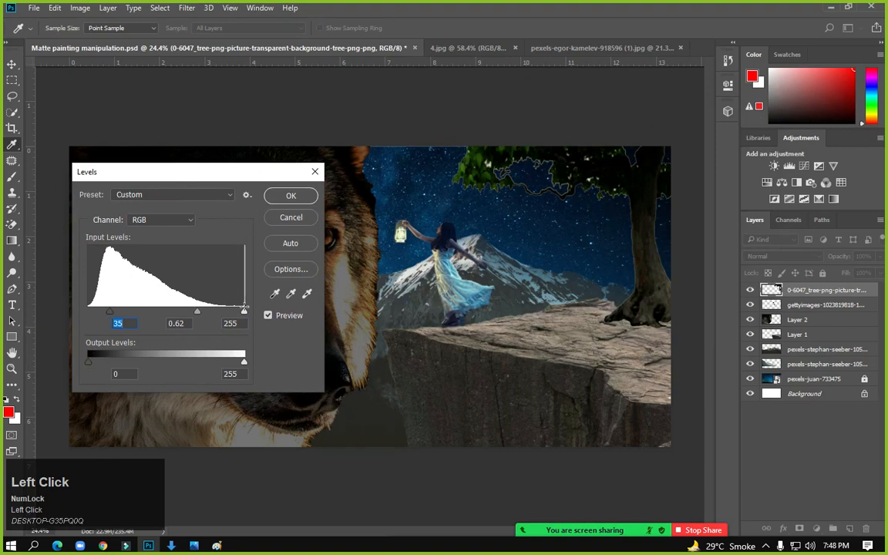
drag(244, 311, 217, 314)
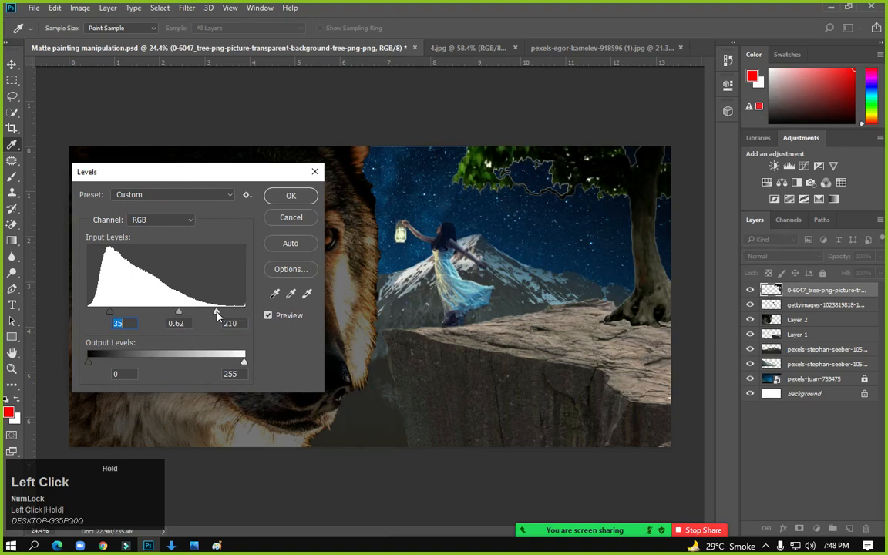
click(290, 195)
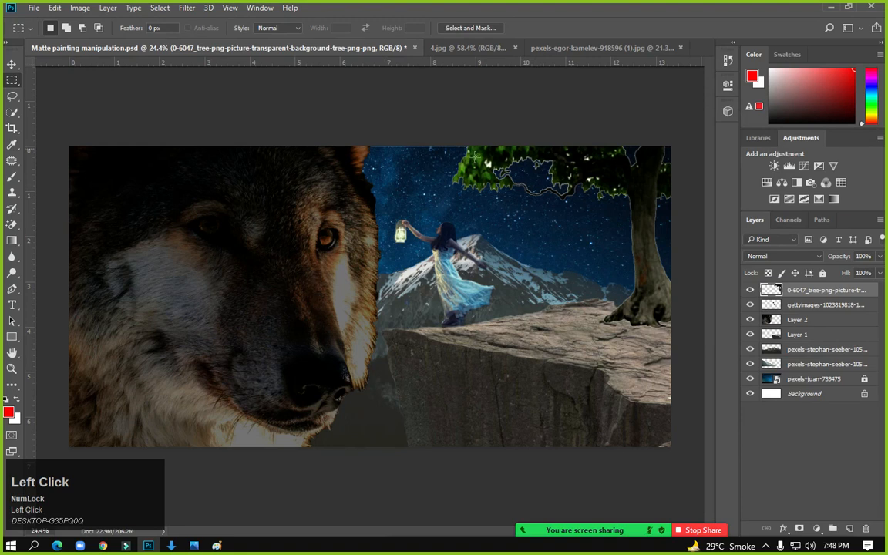
Darken the cliff rock on Layer 1 with Levels 18 / 0.54 / 227
click(810, 310)
click(806, 319)
click(811, 333)
click(81, 8)
mouse_move(99, 38)
click(243, 53)
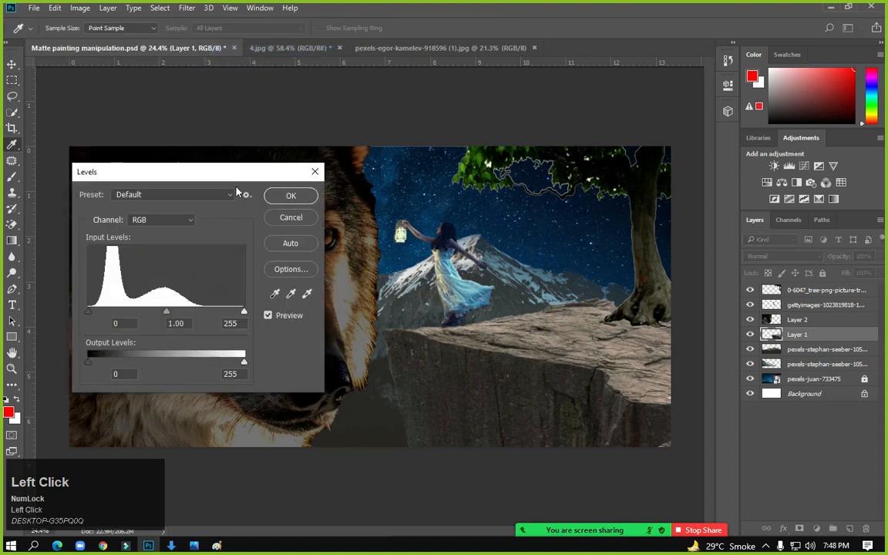
drag(236, 175, 654, 142)
drag(587, 281, 616, 278)
drag(510, 278, 521, 278)
drag(663, 277, 648, 279)
key(Return)
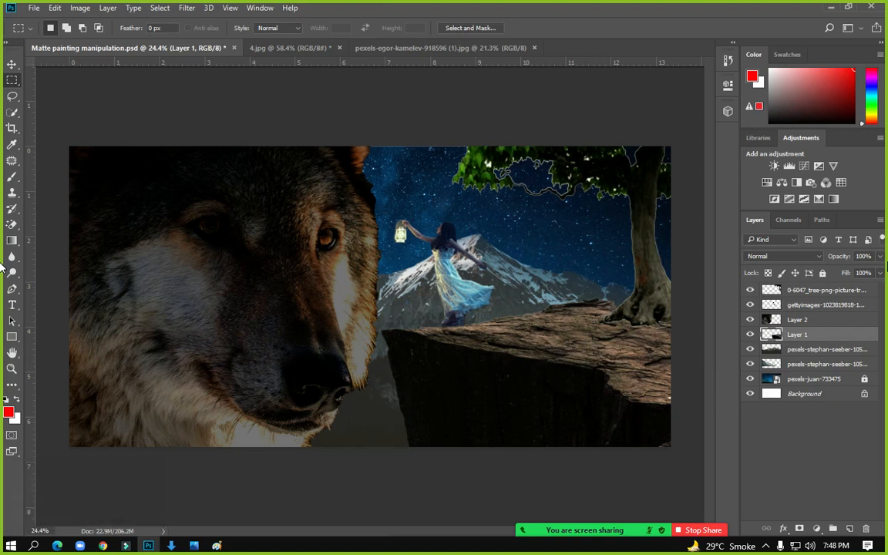
click(817, 349)
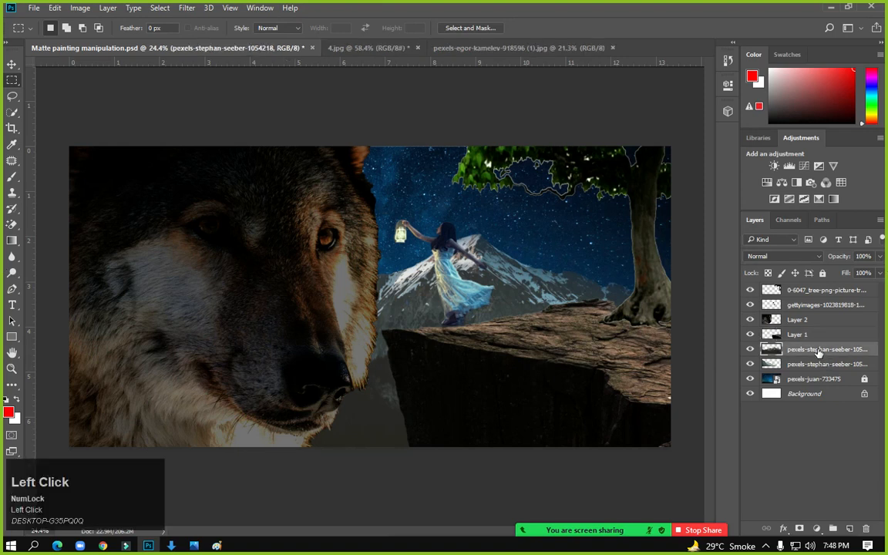
Open Levels on the upper mountain layer, dismiss it unchanged, and compare Layer 1's visibility
click(80, 8)
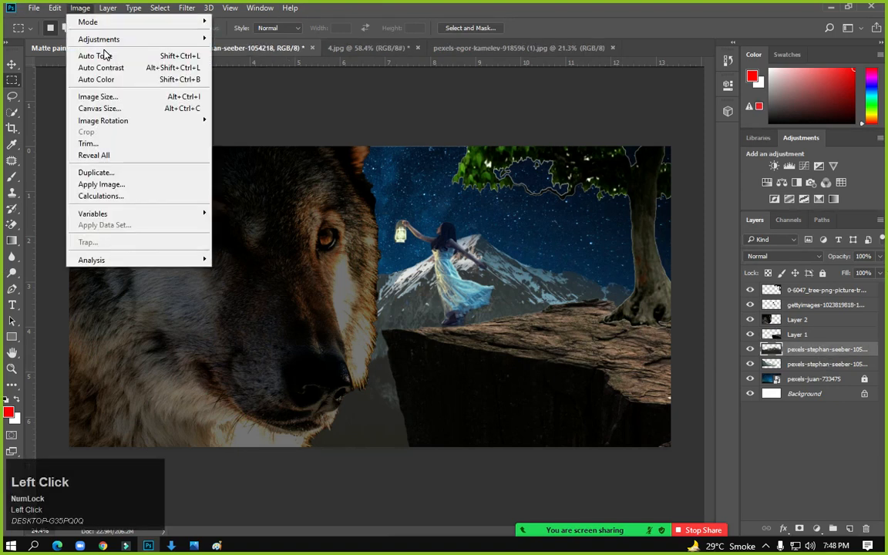
mouse_move(99, 40)
click(242, 50)
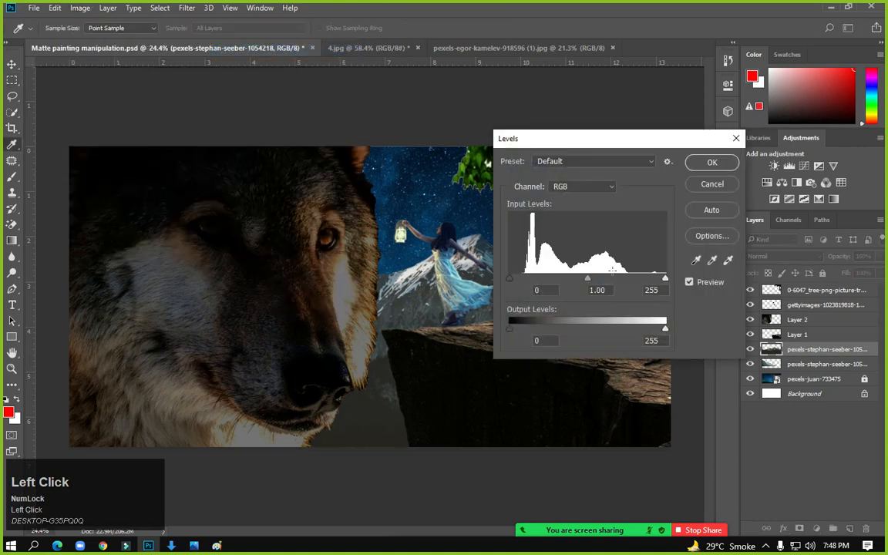
click(719, 168)
key(m)
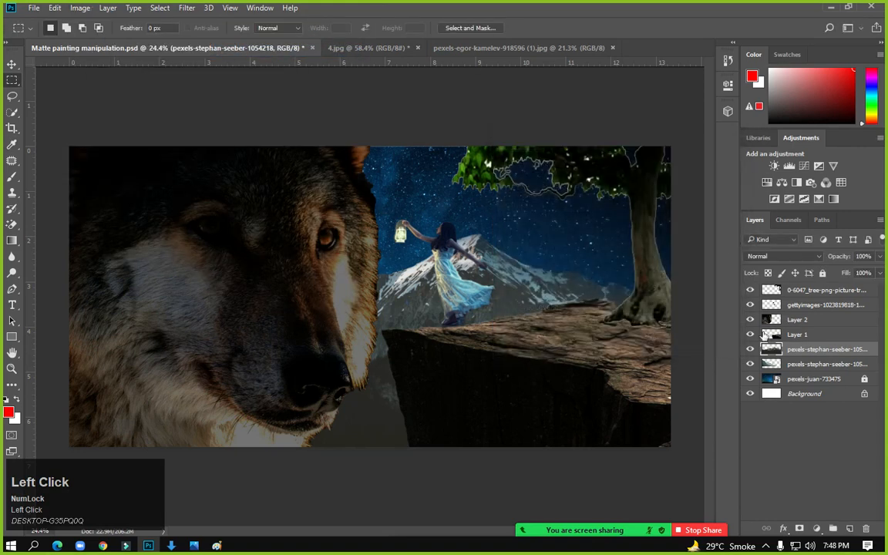
click(749, 351)
click(749, 350)
Set the upper mountain layer's RGB Levels to black 18, darker midtones, white 243
click(80, 8)
mouse_move(103, 38)
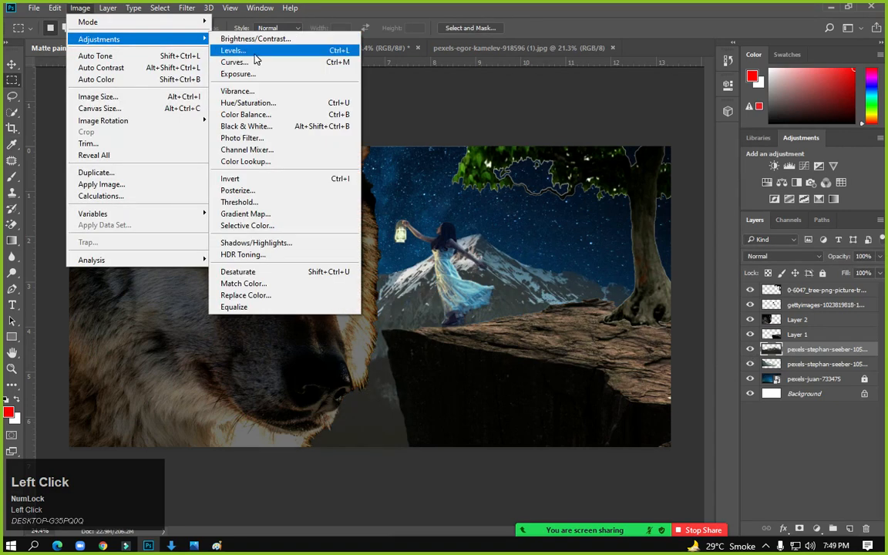
click(239, 54)
drag(589, 283, 618, 282)
mouse_move(516, 284)
mouse_down()
mouse_move(533, 284)
mouse_move(521, 283)
mouse_up()
mouse_move(666, 280)
mouse_down()
mouse_move(644, 279)
mouse_move(657, 279)
mouse_up()
Lower the Red, Green (0.69) and Blue (0.67) channel midtones and apply the Levels
click(602, 187)
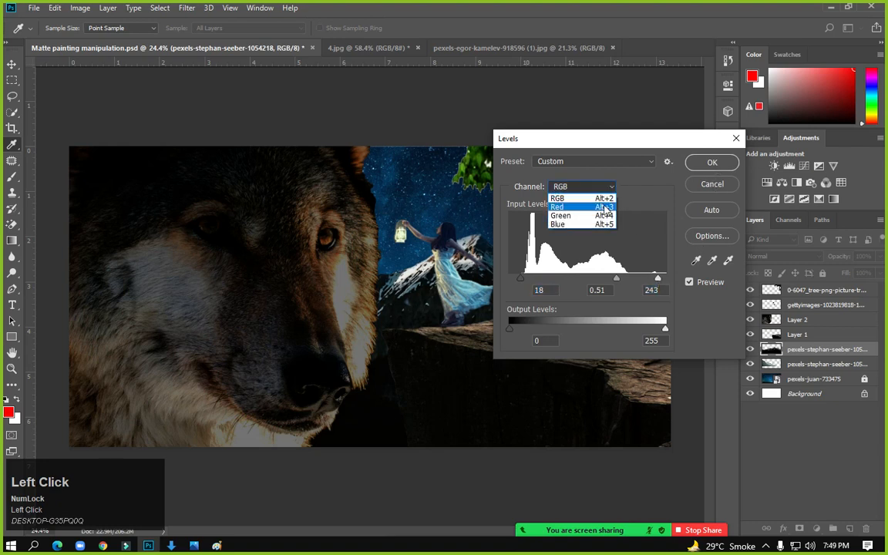
click(560, 197)
drag(586, 279, 607, 282)
click(576, 187)
click(563, 198)
click(583, 187)
click(579, 224)
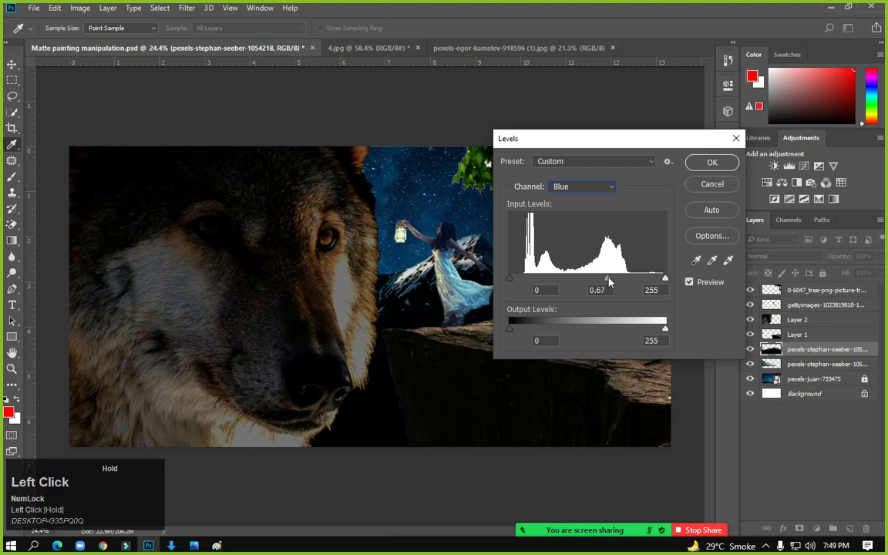
click(712, 162)
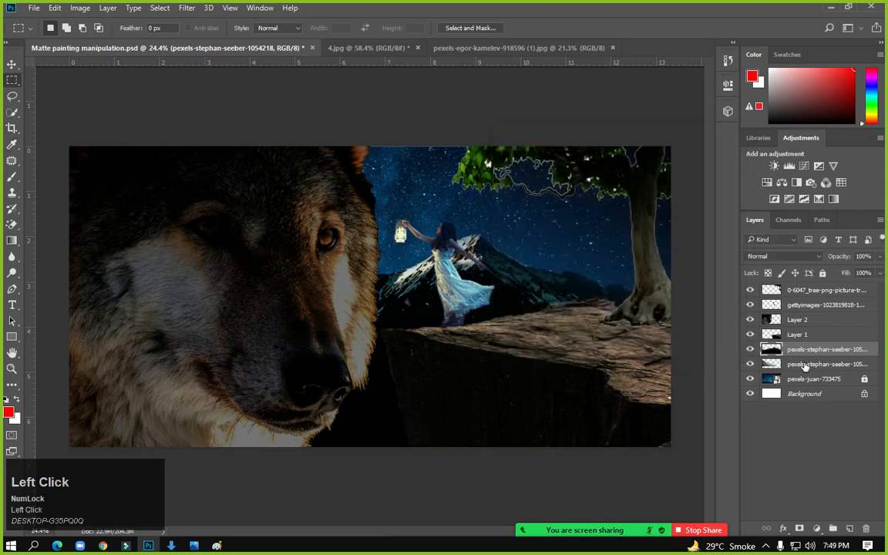
click(817, 368)
Bend the lower mountain layer's Curves to a point at input 131, output 124
click(82, 9)
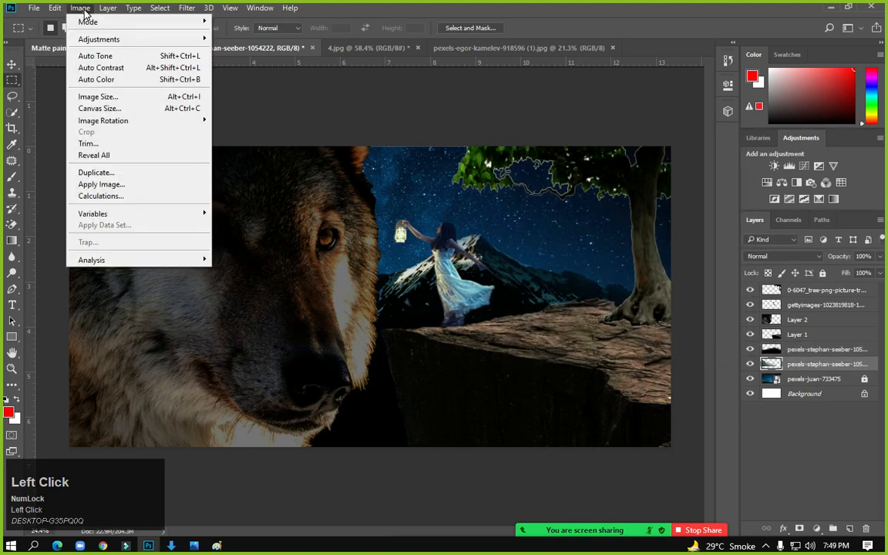
mouse_move(205, 43)
click(235, 63)
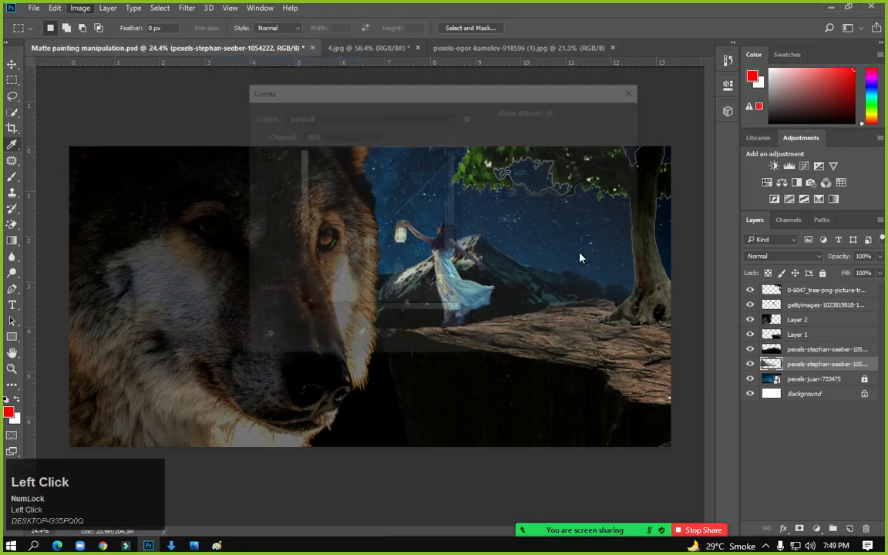
drag(388, 96, 614, 109)
drag(596, 248, 610, 243)
click(838, 153)
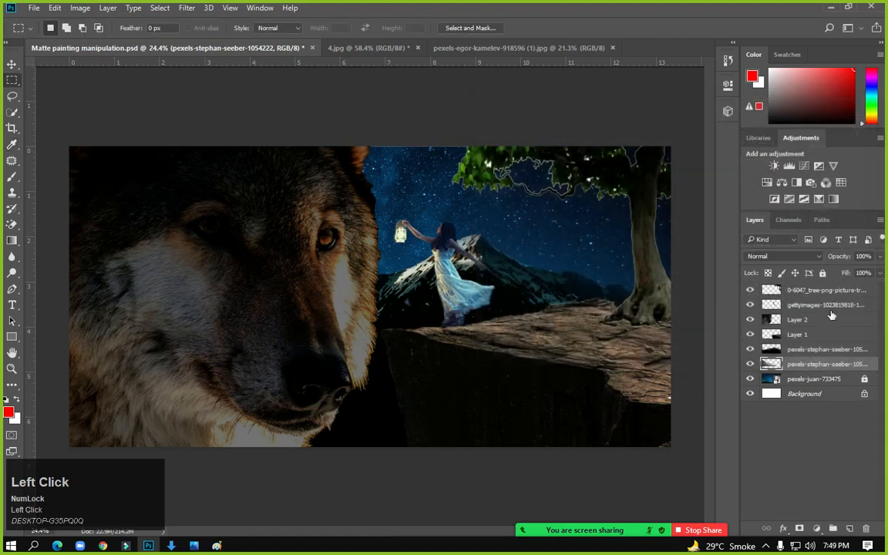
Flip the lower mountain layer horizontally and slide it to the right
click(63, 9)
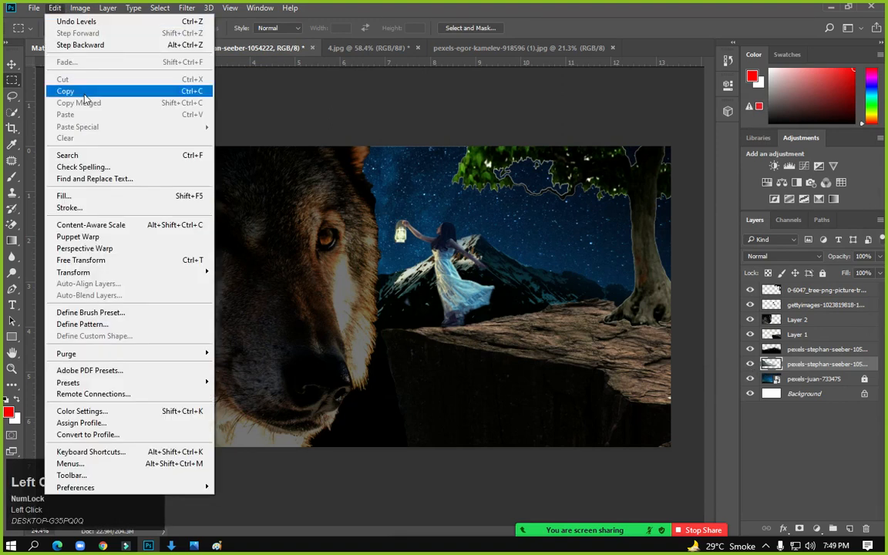
mouse_move(168, 270)
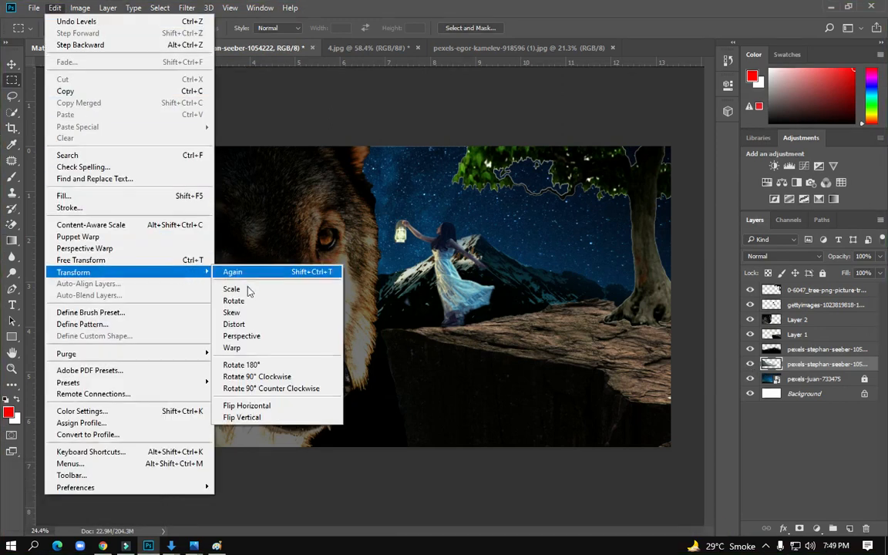
click(274, 406)
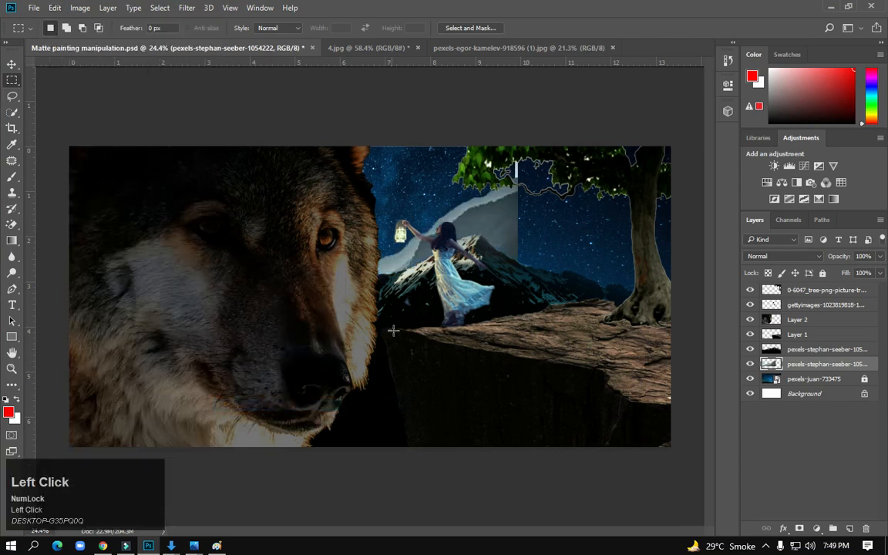
click(11, 64)
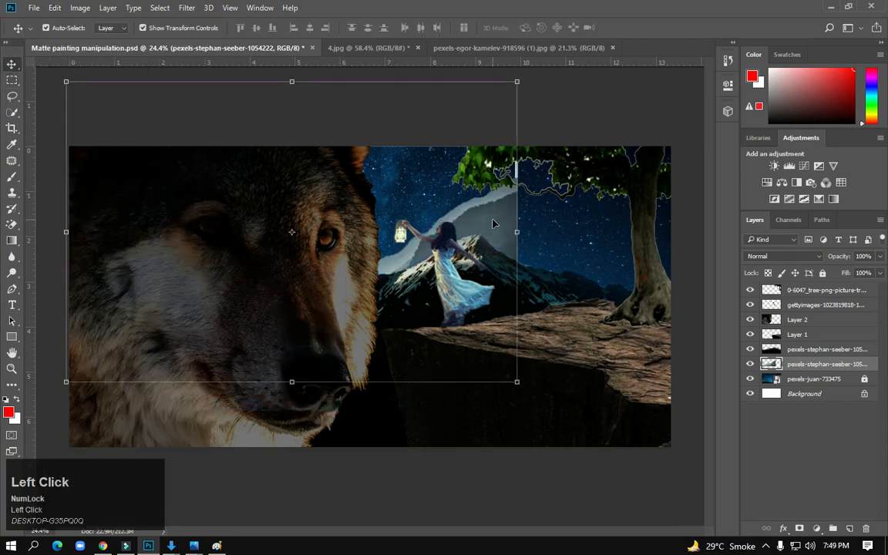
drag(493, 224, 647, 223)
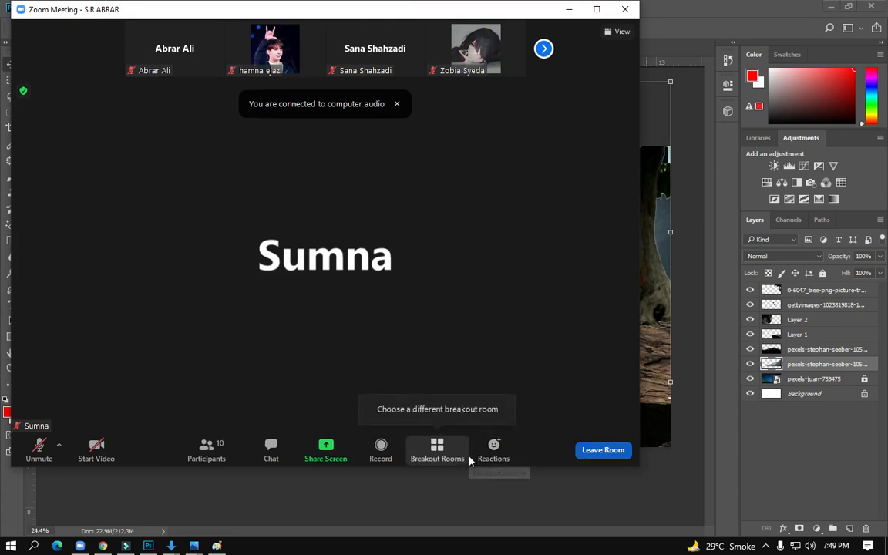
Resume Zoom screen sharing with the Photoshop window shown to the meeting
click(430, 460)
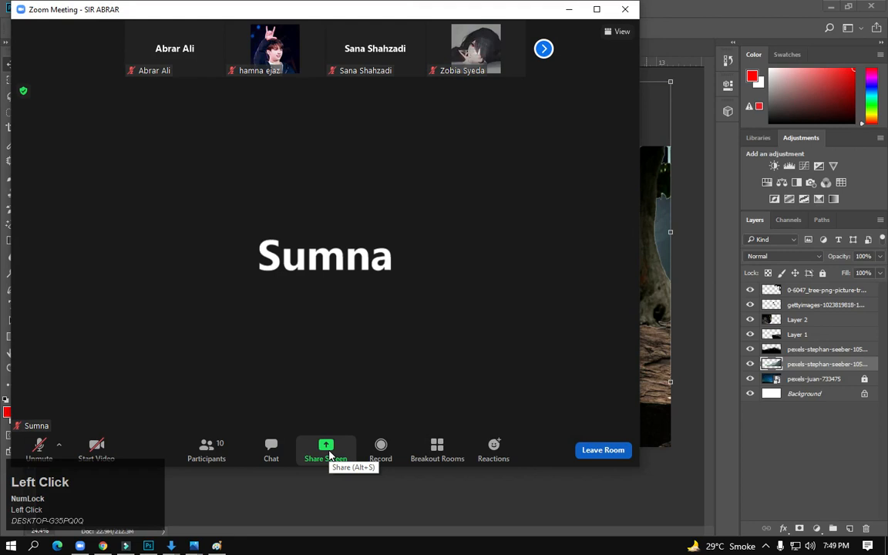
click(327, 451)
click(696, 445)
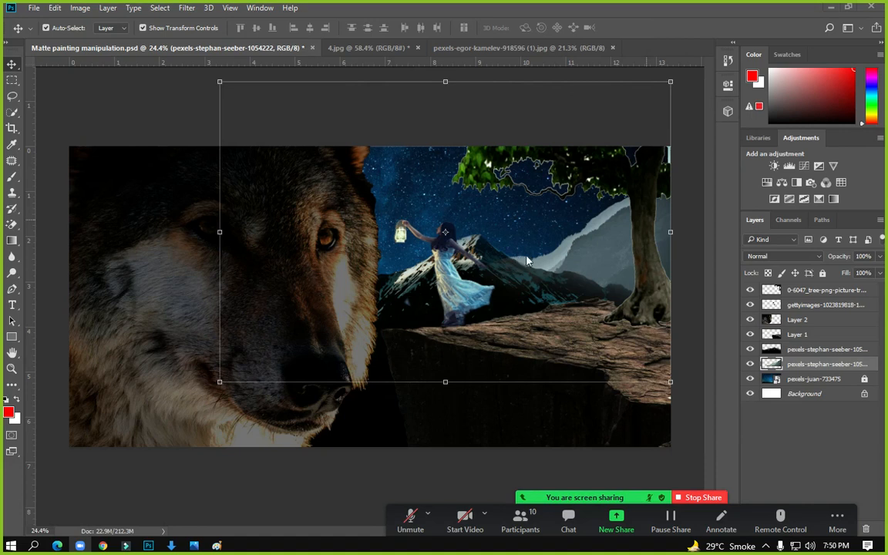
click(583, 252)
Nudge the lower mountain layer up slightly and darken it with a Curves adjustment
mouse_move(584, 253)
mouse_down()
mouse_move(584, 202)
mouse_move(593, 251)
mouse_up()
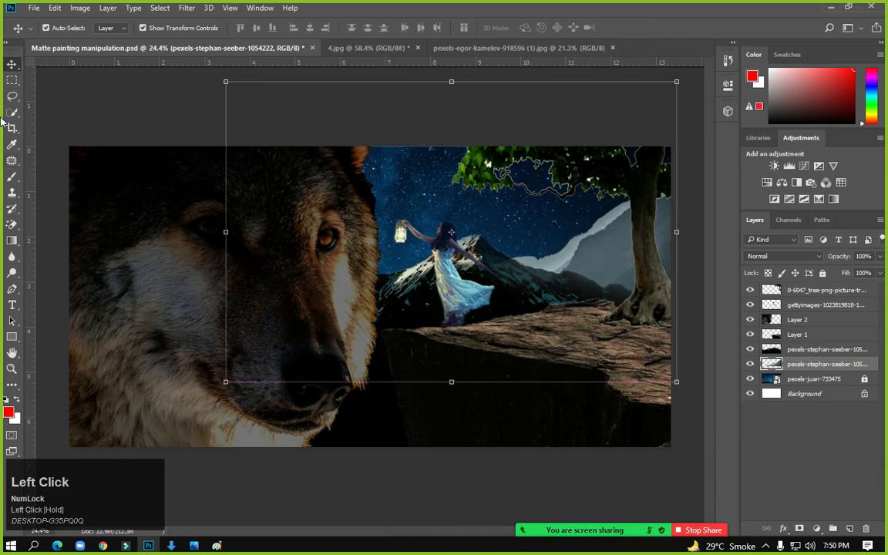
click(11, 79)
click(79, 8)
mouse_move(151, 40)
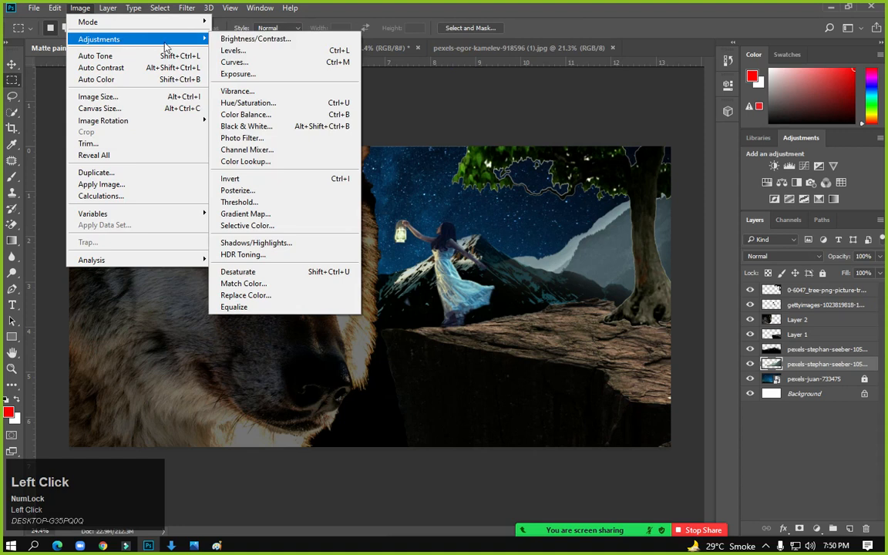
click(247, 62)
drag(615, 234, 632, 254)
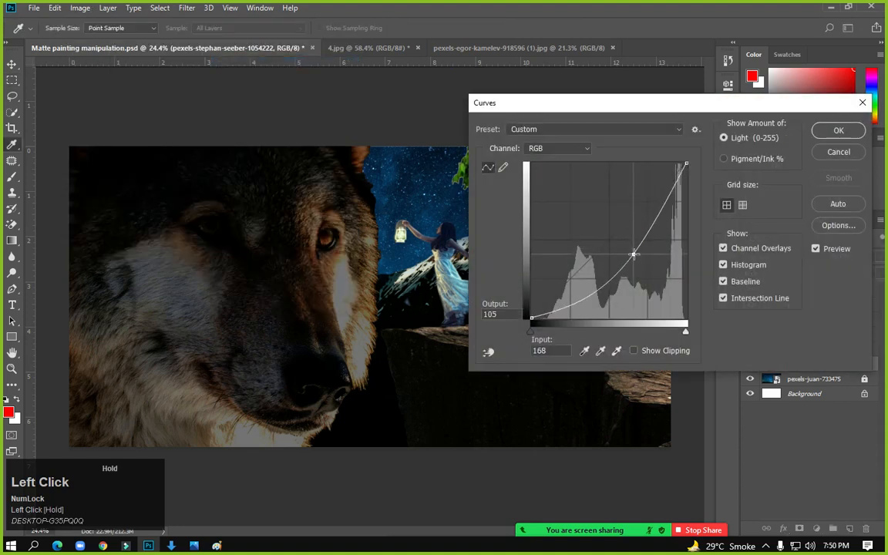
drag(590, 108, 65, 104)
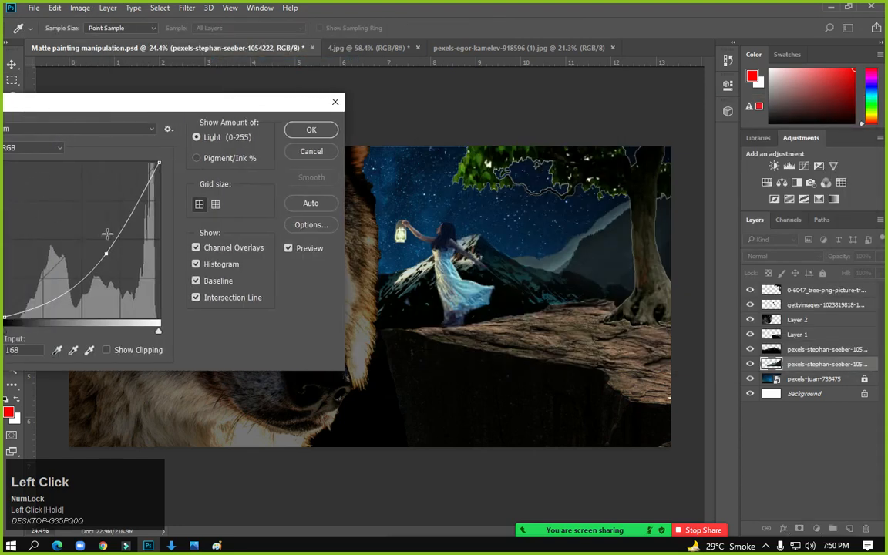
drag(106, 253, 111, 260)
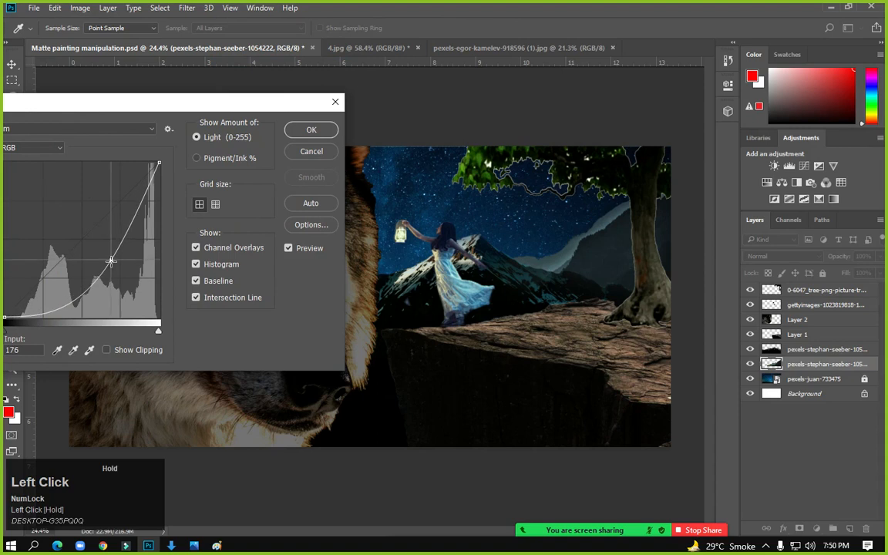
click(309, 130)
Apply Levels with inputs 26 / 0.60 / 241 to the lower mountain layer
click(107, 7)
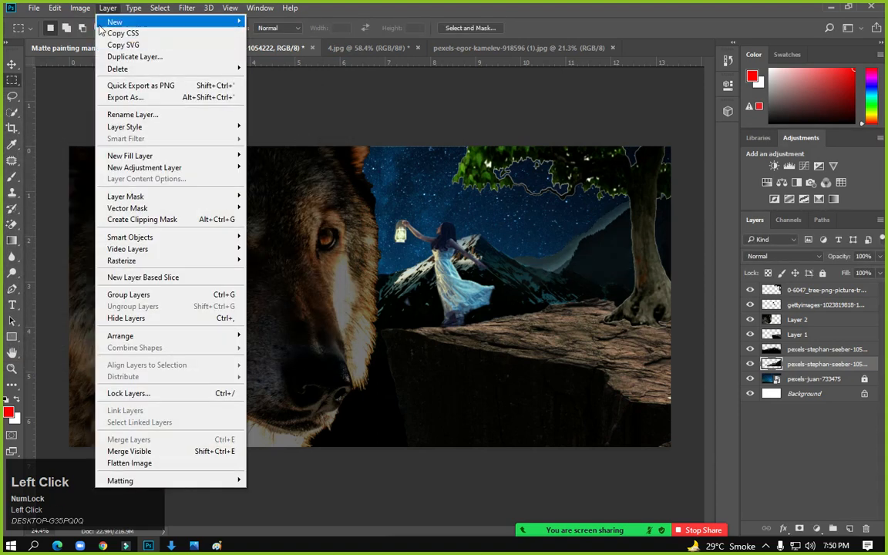
mouse_move(80, 8)
mouse_move(115, 39)
click(235, 50)
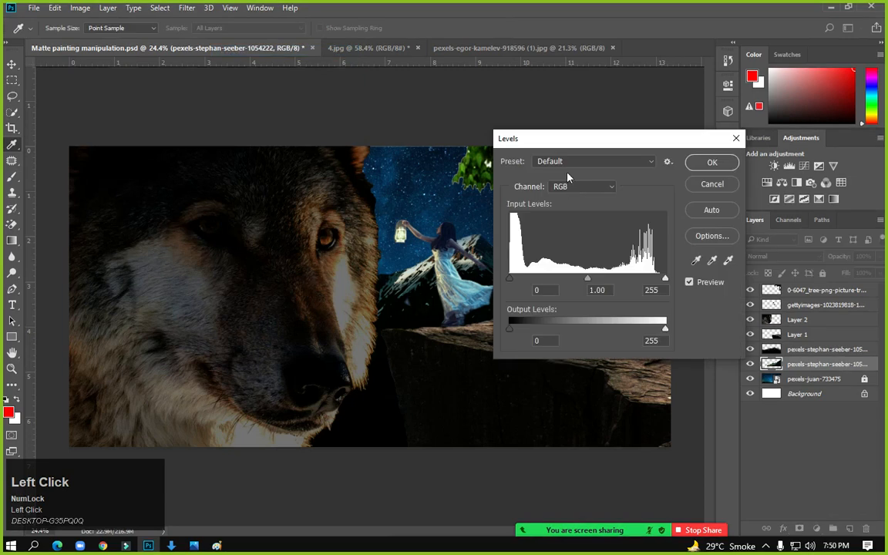
drag(523, 135, 129, 134)
drag(193, 275, 218, 278)
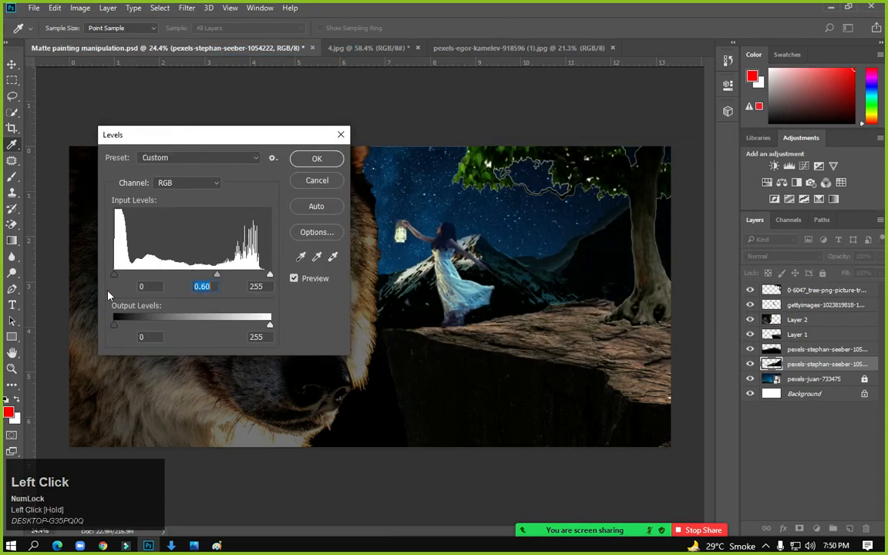
drag(114, 275, 129, 275)
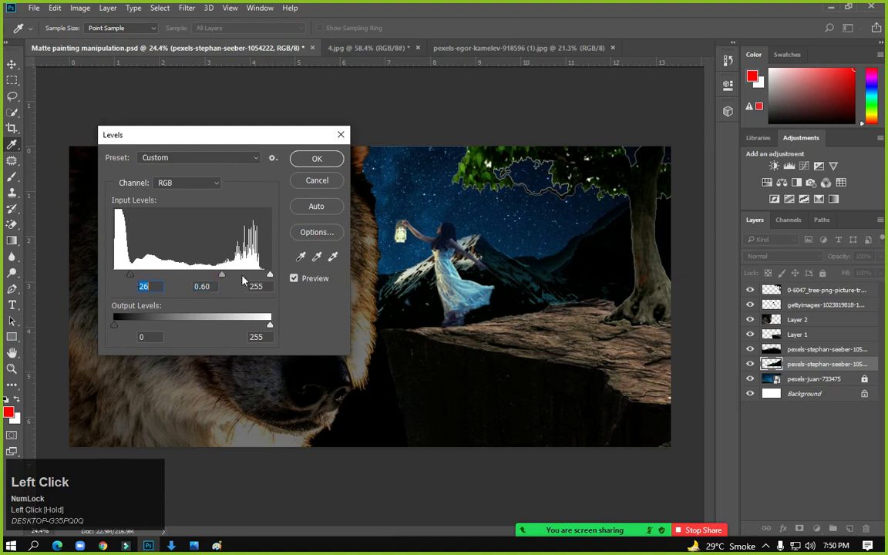
drag(269, 275, 261, 275)
click(316, 158)
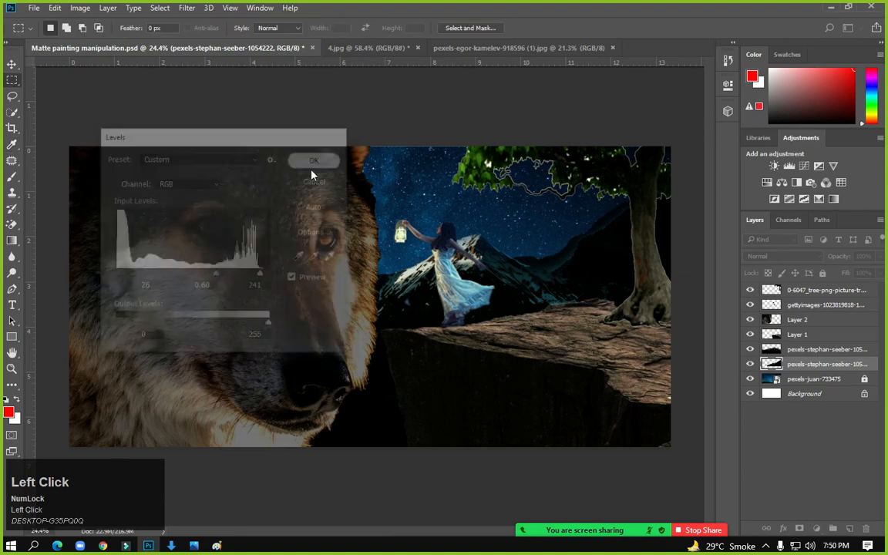
click(822, 379)
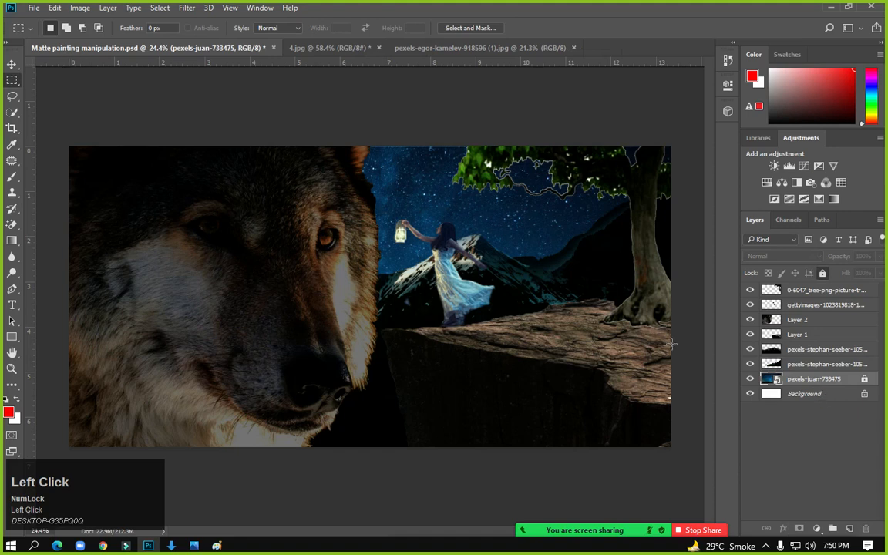
Unlock and rasterize the pexels-juan-733475 sky layer
right_click(809, 379)
click(417, 202)
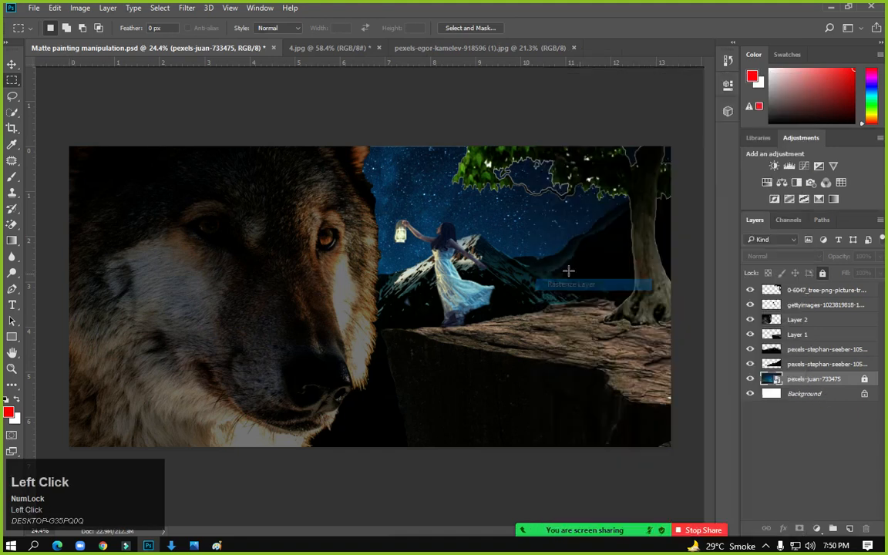
click(81, 8)
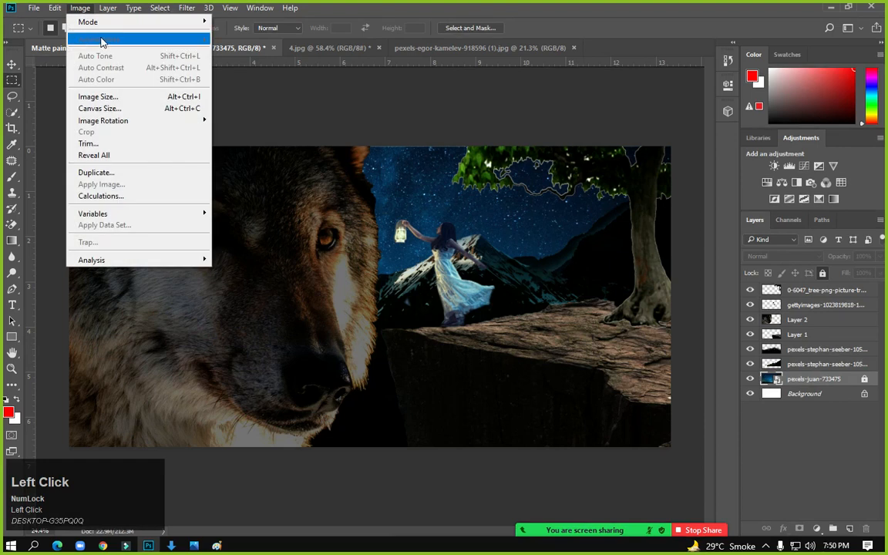
click(818, 383)
click(822, 274)
right_click(809, 378)
click(574, 285)
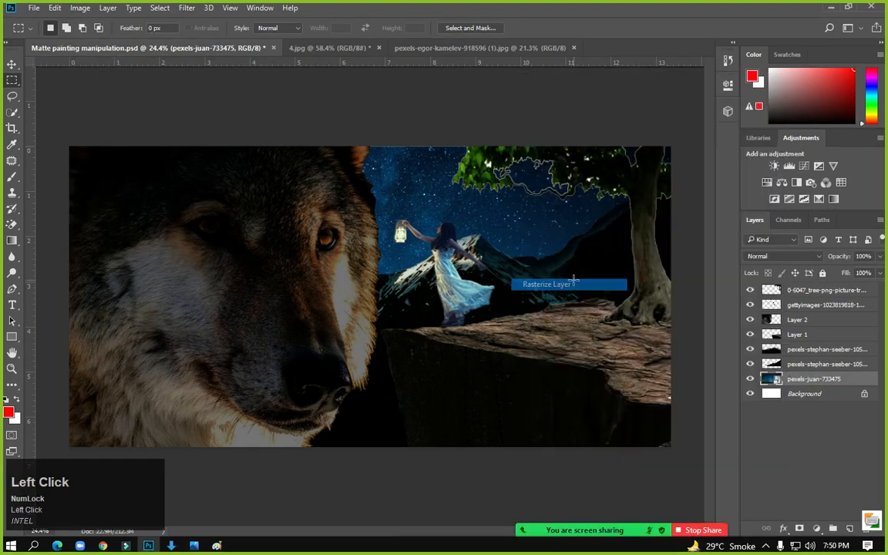
Darken the sky layer with a Levels midtone of 0.66
click(80, 8)
mouse_move(99, 38)
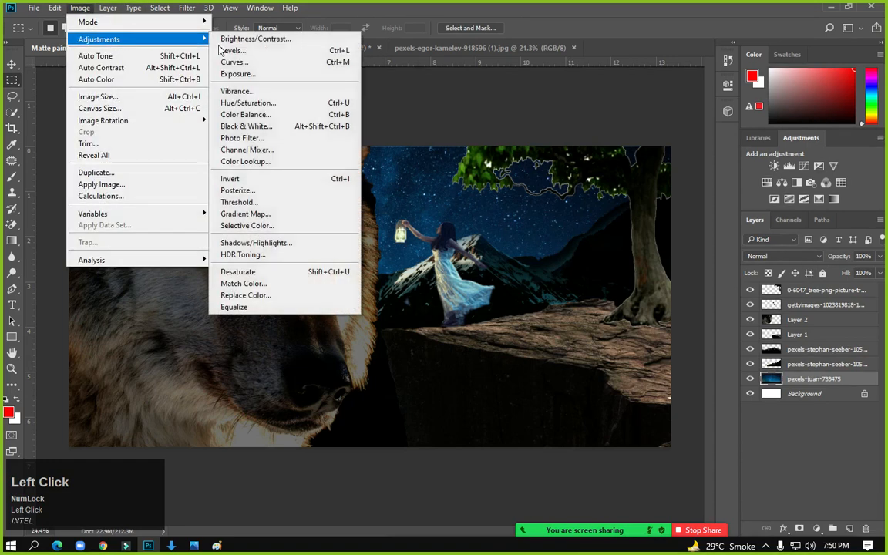
click(230, 50)
drag(270, 136, 723, 138)
drag(645, 275, 667, 277)
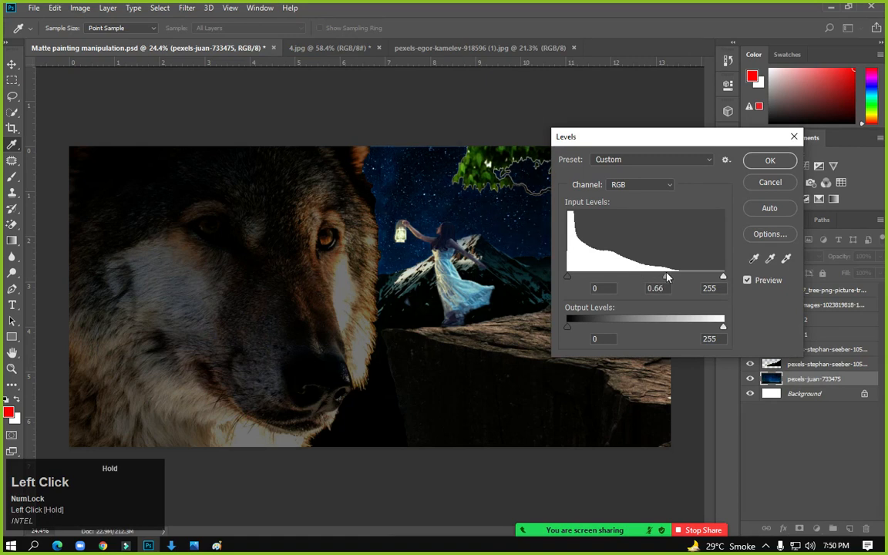
click(770, 160)
click(822, 292)
click(826, 306)
click(819, 332)
click(809, 319)
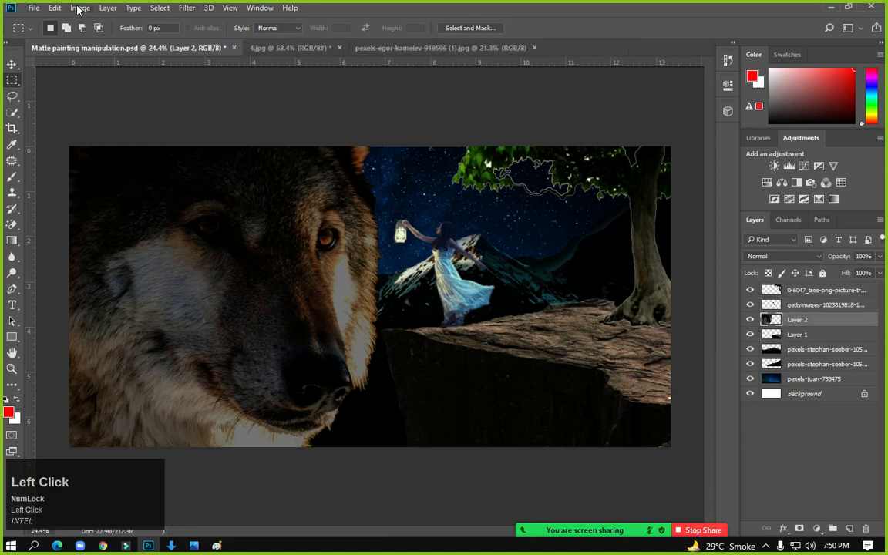
Brighten the Layer 2 wolf with a Curves point at input 108, output 149, then save
click(80, 7)
mouse_move(89, 39)
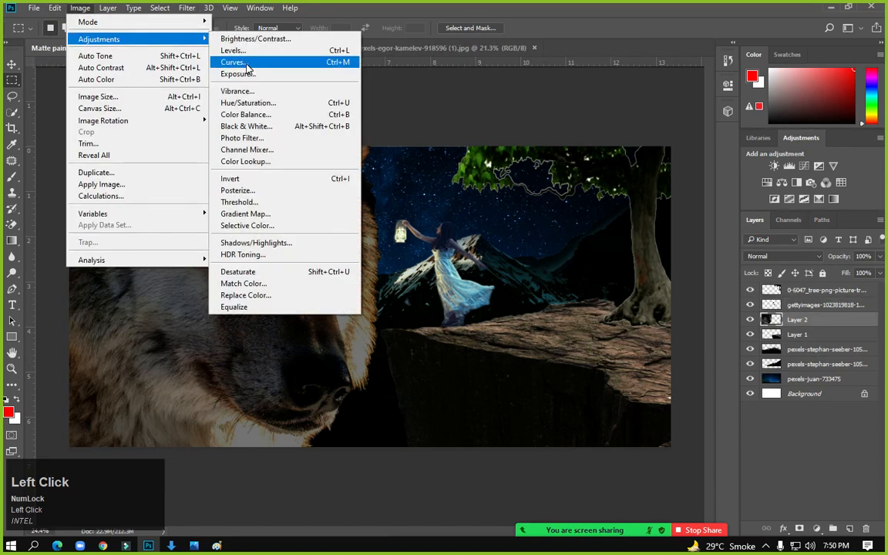
click(245, 64)
drag(379, 230, 370, 213)
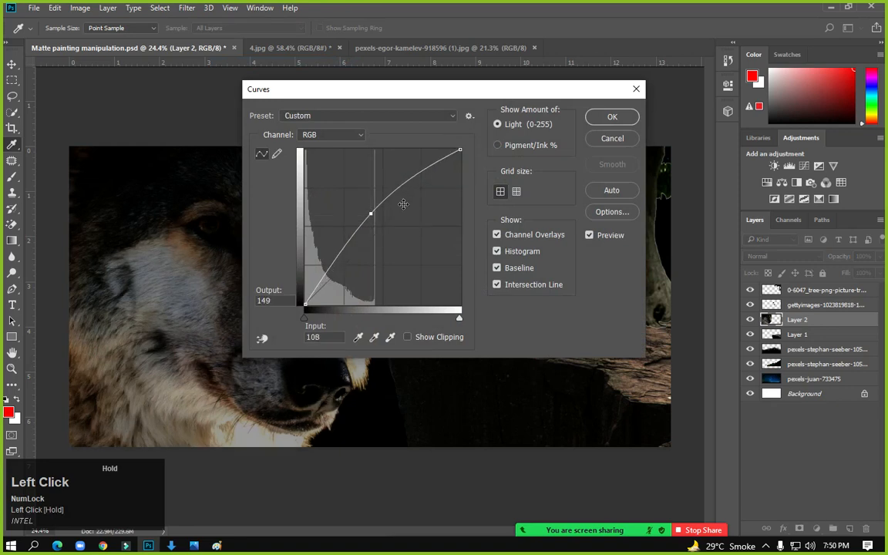
click(611, 117)
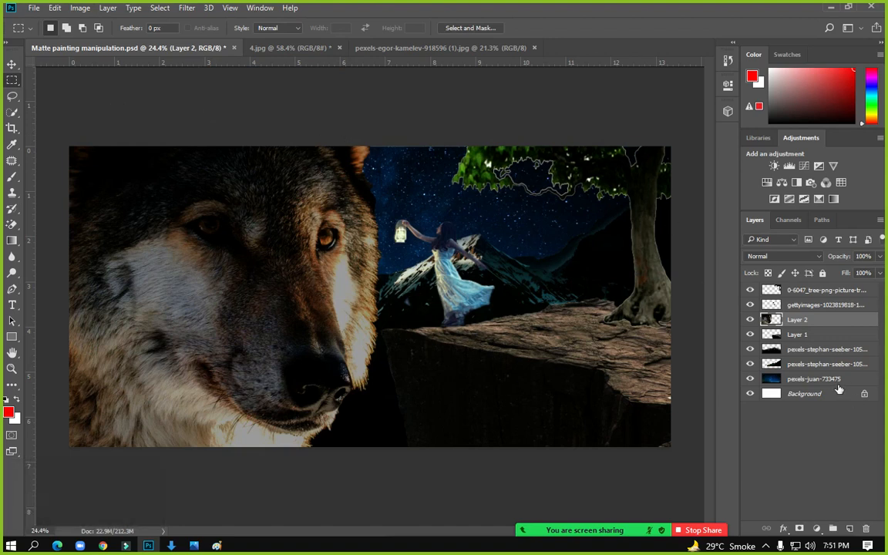
key(ctrl+s)
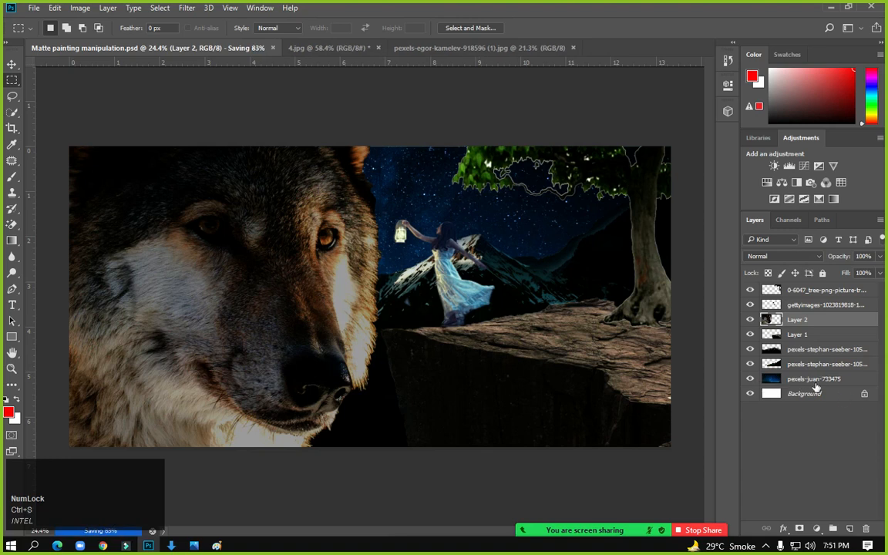
Soften the lower mountain layer with a 7.8 px Gaussian Blur
click(818, 367)
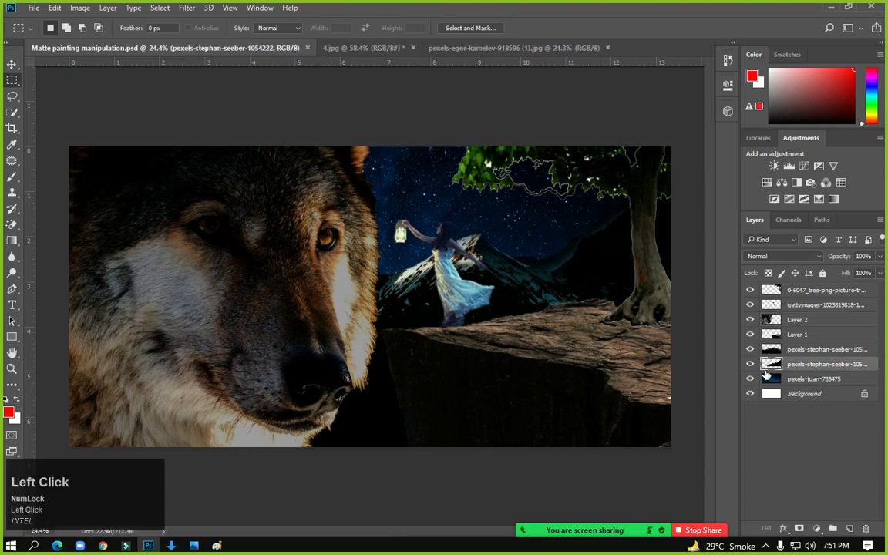
click(751, 365)
click(750, 366)
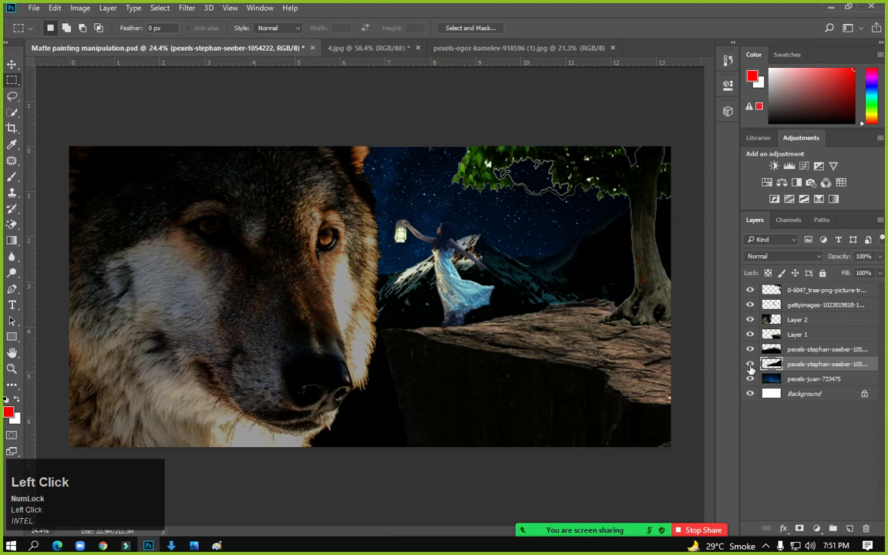
click(160, 8)
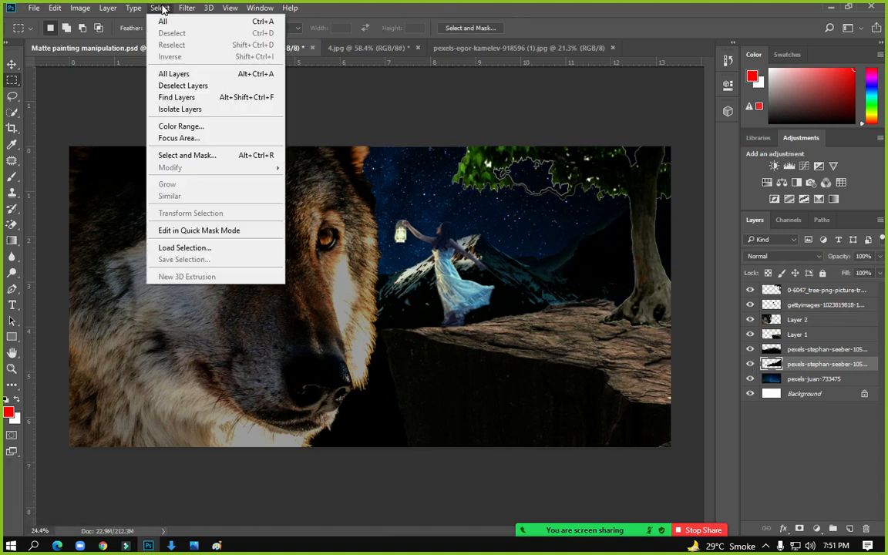
mouse_move(197, 6)
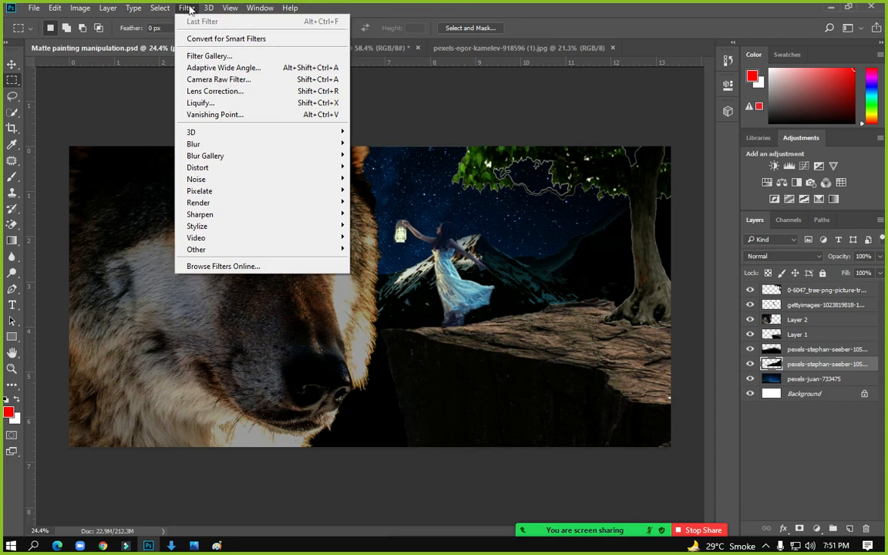
mouse_move(220, 146)
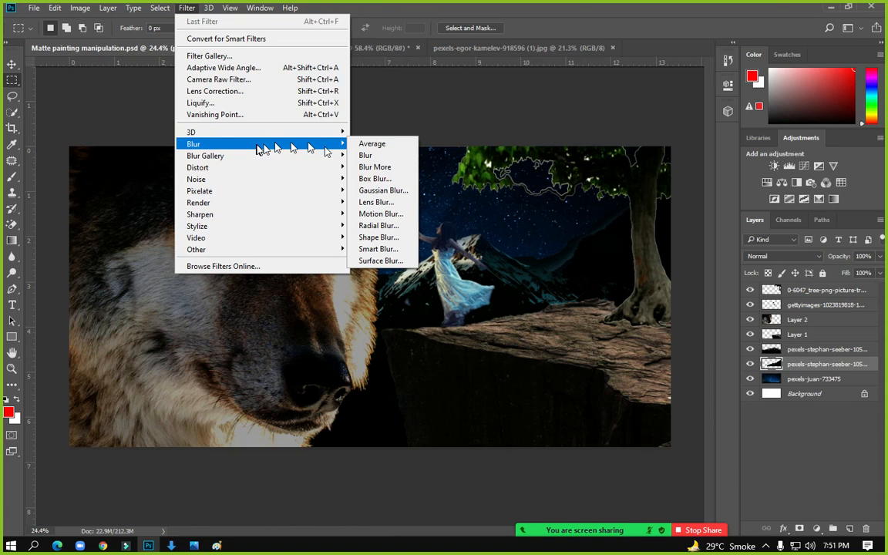
click(402, 196)
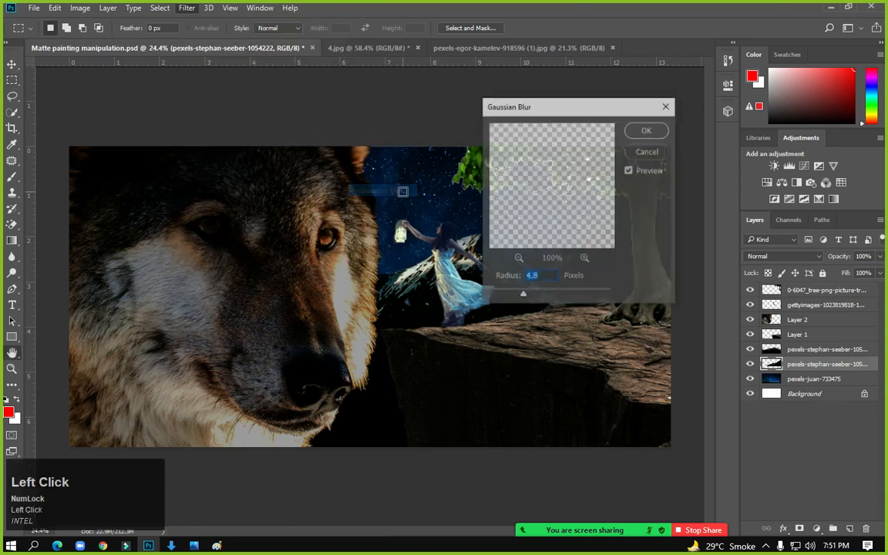
click(517, 259)
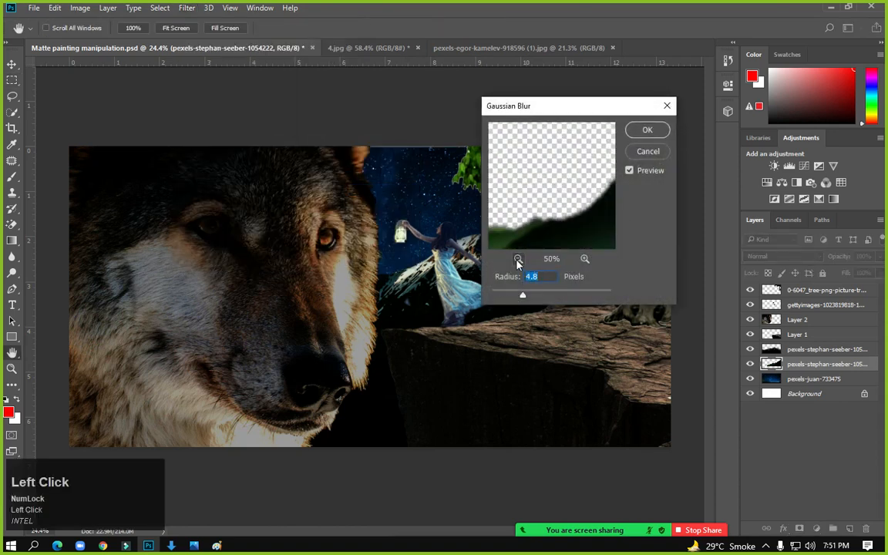
click(518, 259)
drag(523, 295, 551, 297)
click(648, 130)
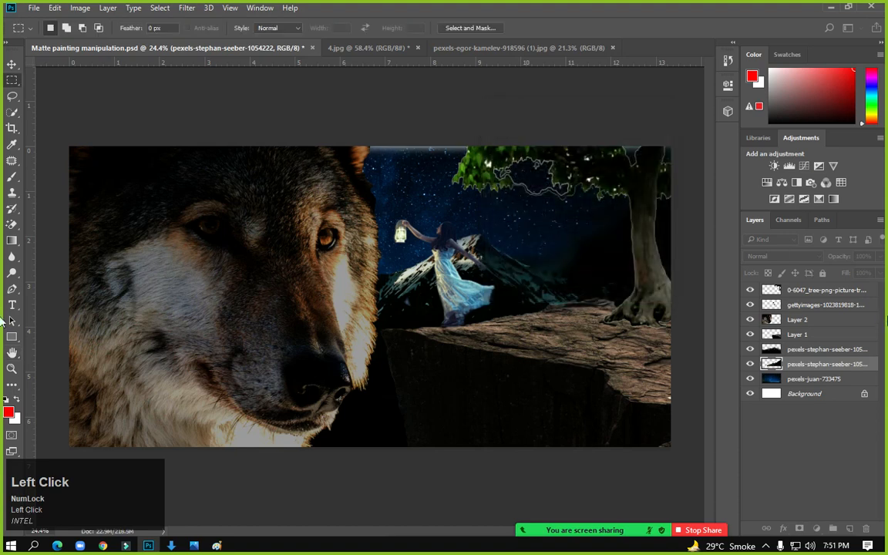
Erase the lower mountain layer's top edge toward the tree with a 300 px eraser
click(802, 354)
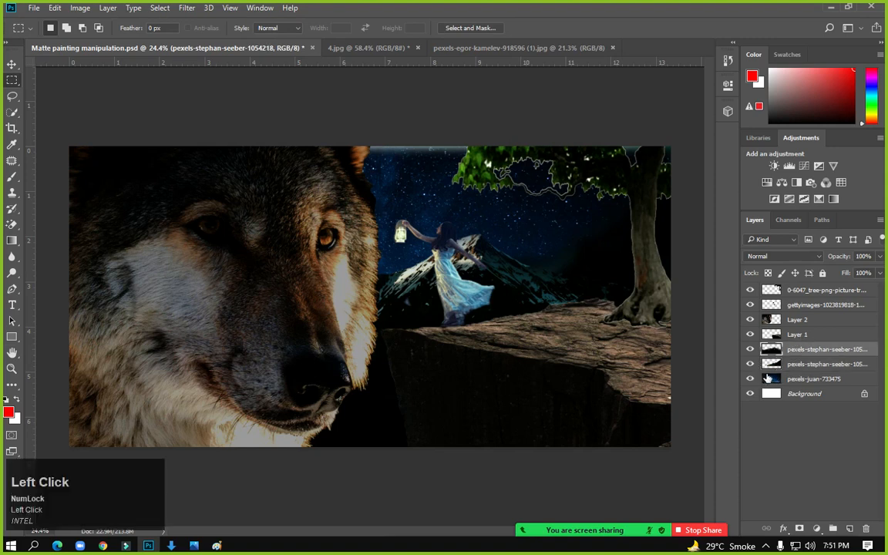
click(750, 350)
click(751, 350)
click(802, 363)
drag(12, 224, 46, 224)
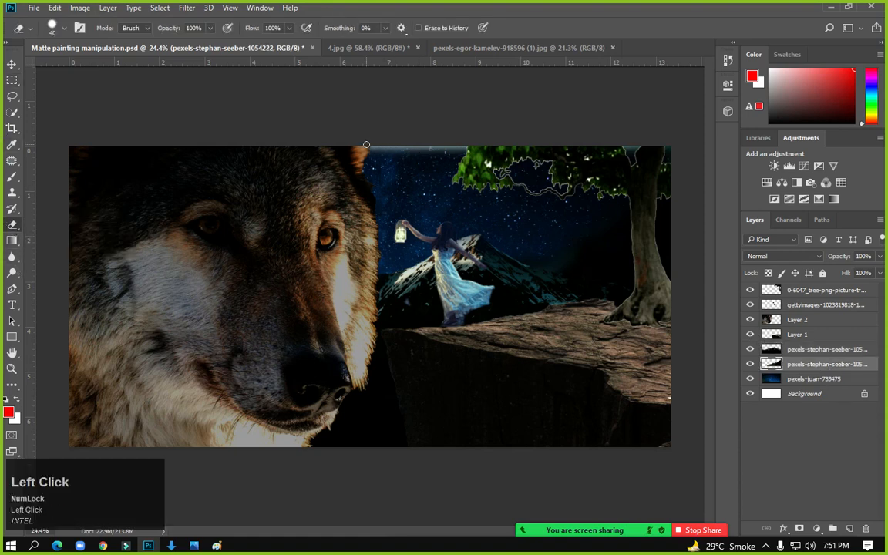
key(bracketright)
key(bracketright)
key(bracketright)
key(bracketright)
key(bracketright)
key(bracketright)
key(bracketright)
key(bracketright)
key(bracketright)
key(bracketright)
key(bracketright)
key(bracketright)
mouse_move(355, 143)
mouse_down()
mouse_move(655, 151)
mouse_move(697, 138)
mouse_up()
click(820, 350)
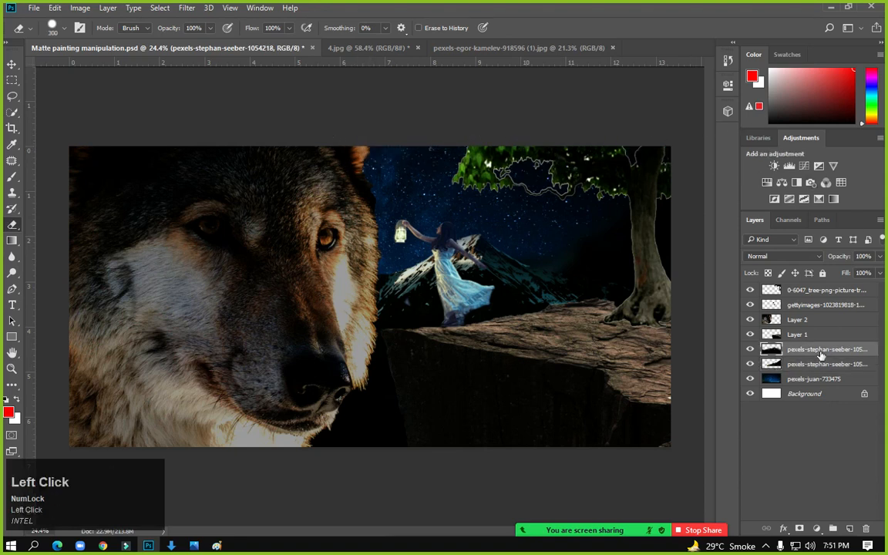
mouse_move(522, 495)
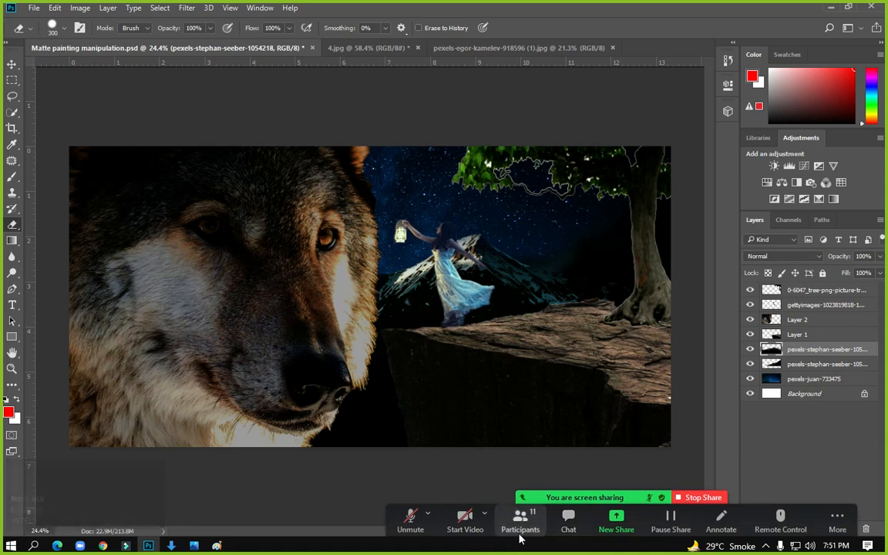
click(520, 520)
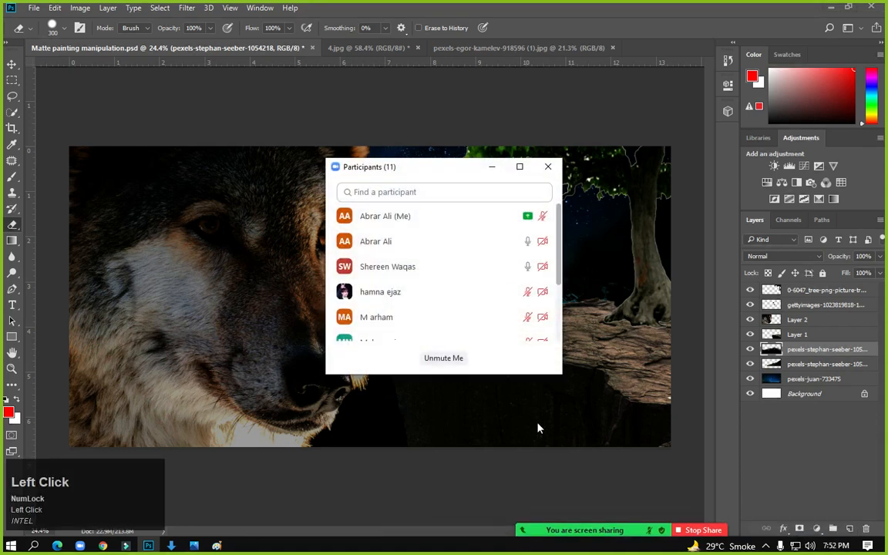
click(528, 268)
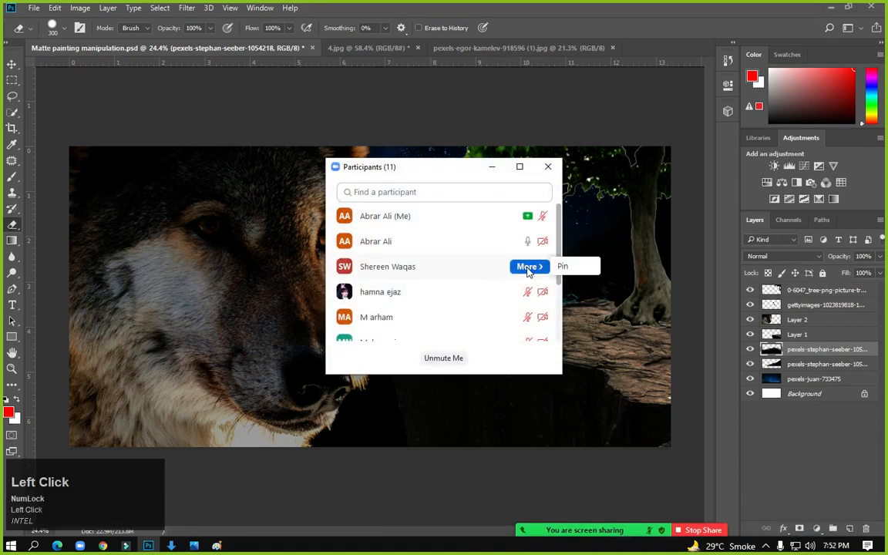
click(490, 168)
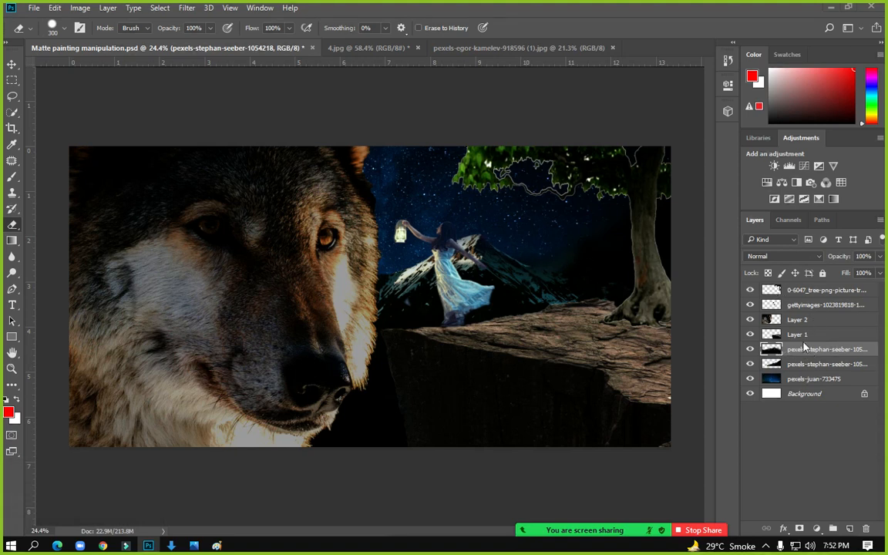
Apply a 4.5-pixel Gaussian Blur to the upper mountain layer
click(80, 7)
mouse_move(170, 40)
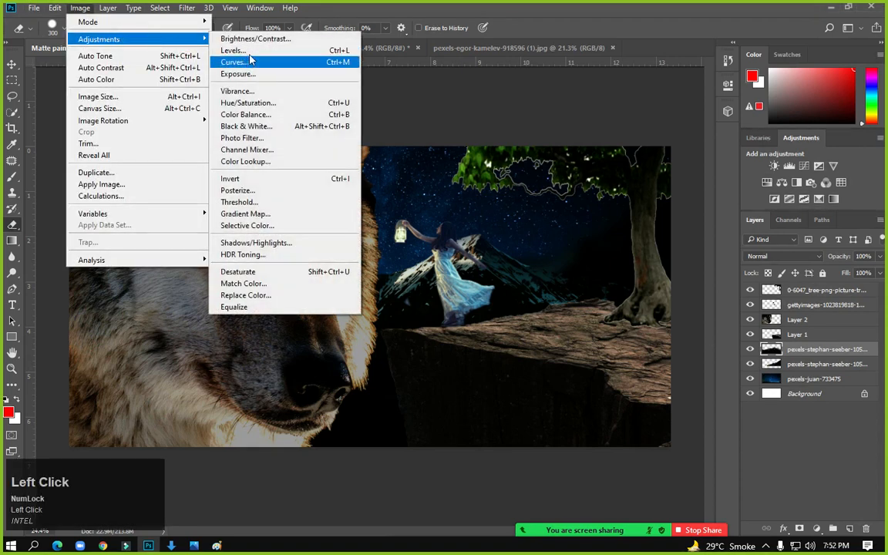
click(187, 8)
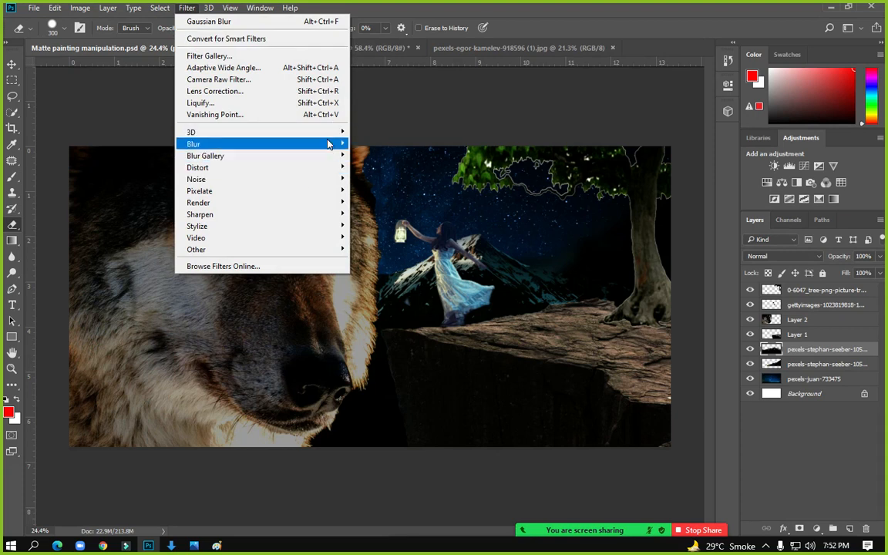
mouse_move(331, 144)
click(379, 190)
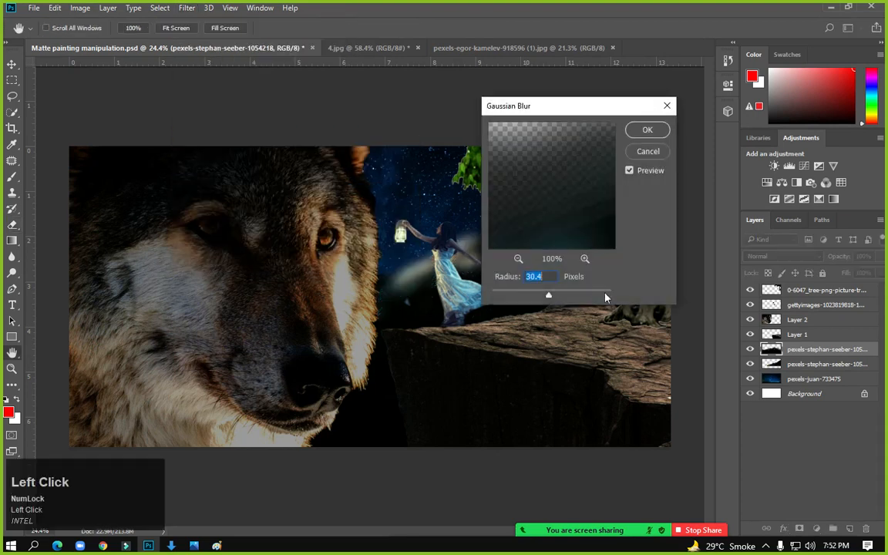
mouse_move(543, 298)
mouse_down()
mouse_move(515, 297)
mouse_move(530, 297)
mouse_up()
click(518, 258)
click(518, 260)
click(518, 259)
click(518, 260)
click(518, 260)
click(518, 260)
drag(528, 293, 521, 295)
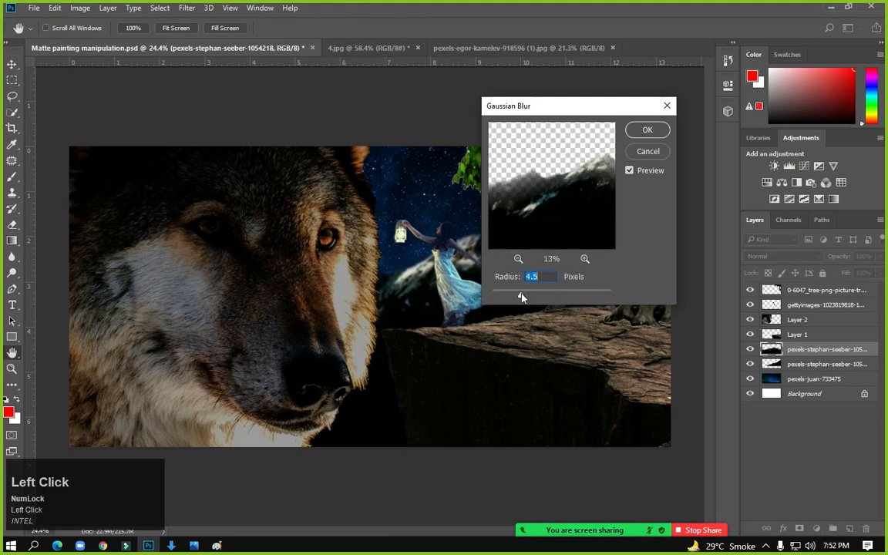
click(647, 129)
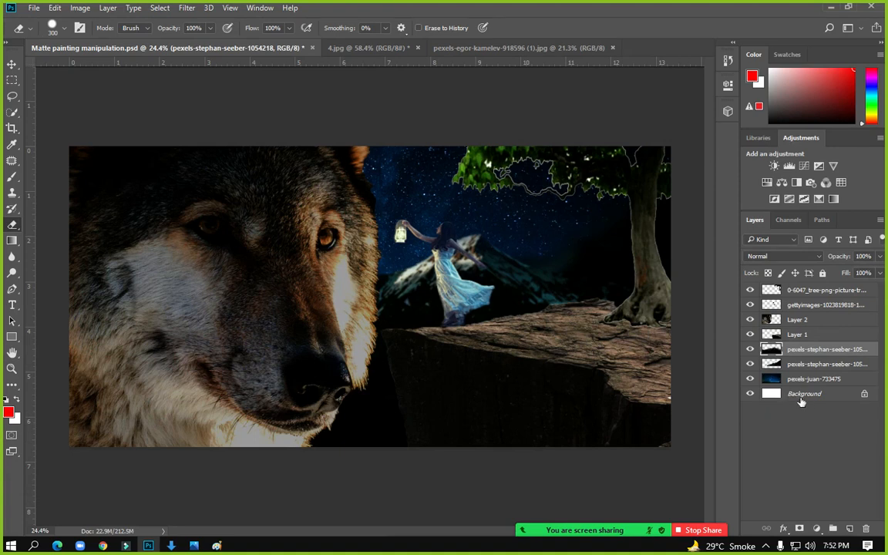
Check the girl and wolf layers by toggling their visibility
click(805, 307)
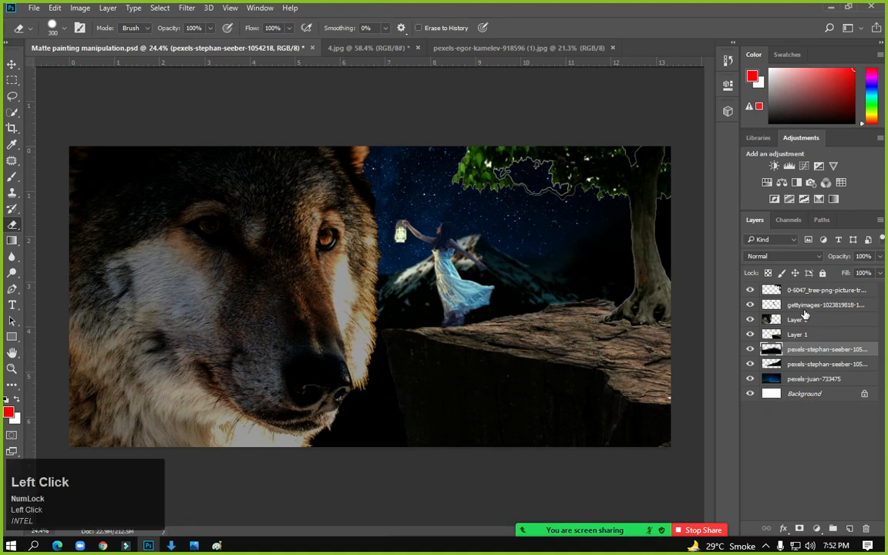
click(750, 305)
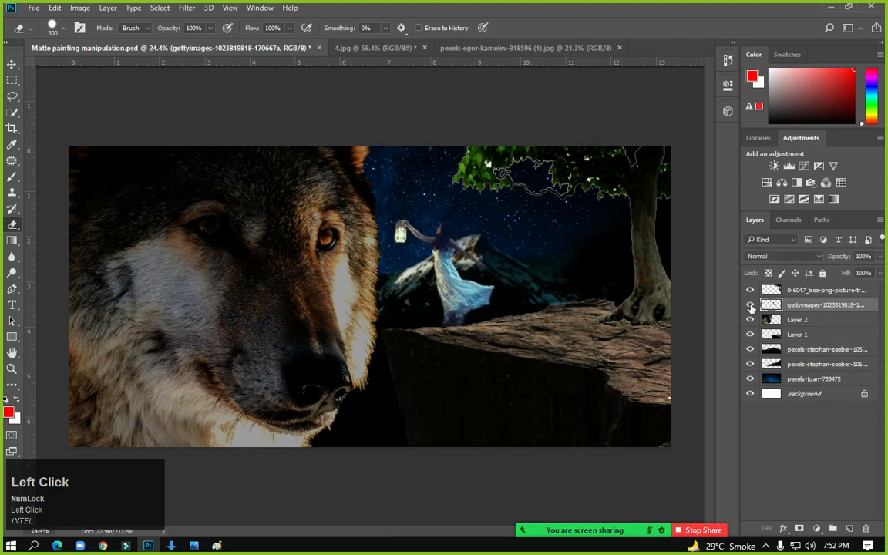
click(750, 319)
click(750, 319)
Apply Brightness 32 and Contrast 44 to the wolf head on Layer 2
click(765, 320)
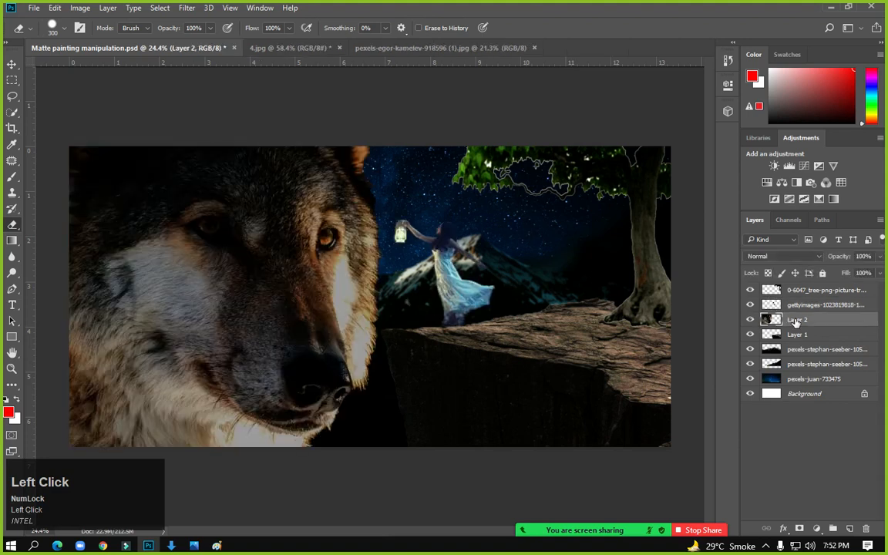
click(78, 8)
mouse_move(95, 40)
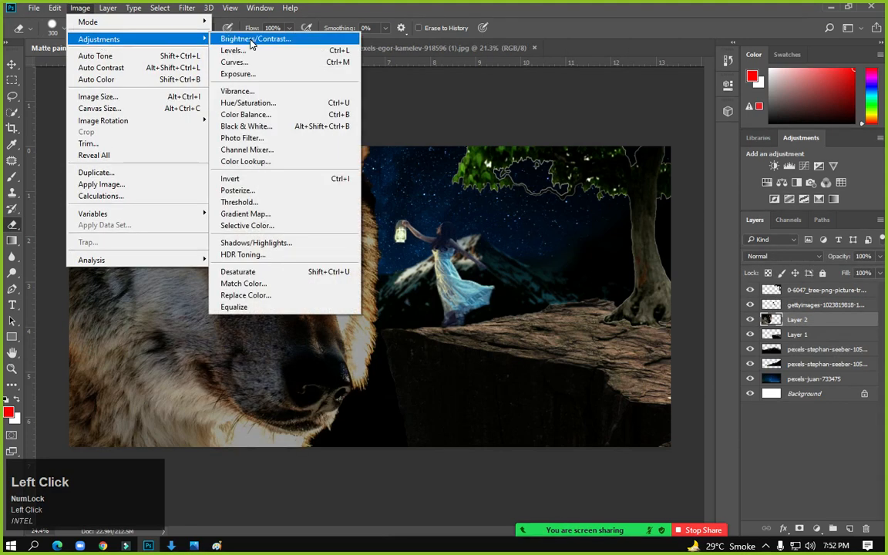
click(255, 39)
drag(416, 179, 462, 201)
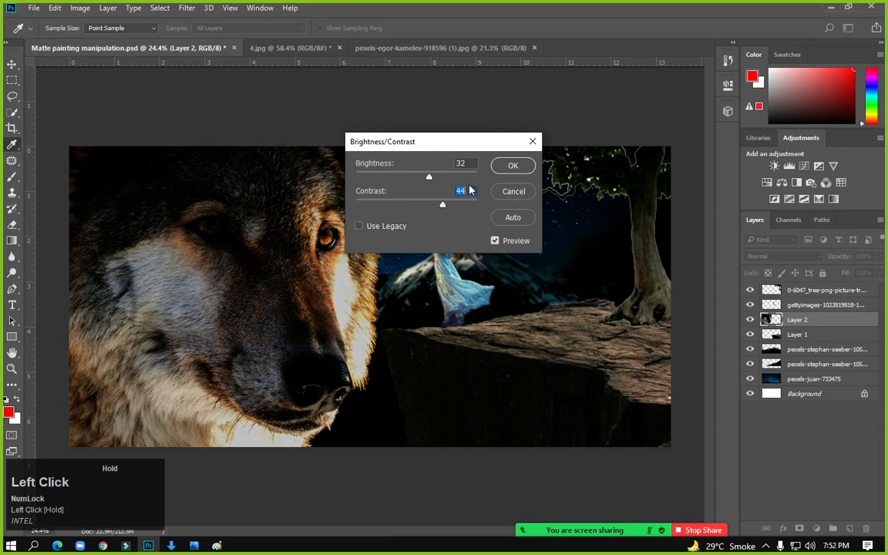
click(509, 167)
click(848, 529)
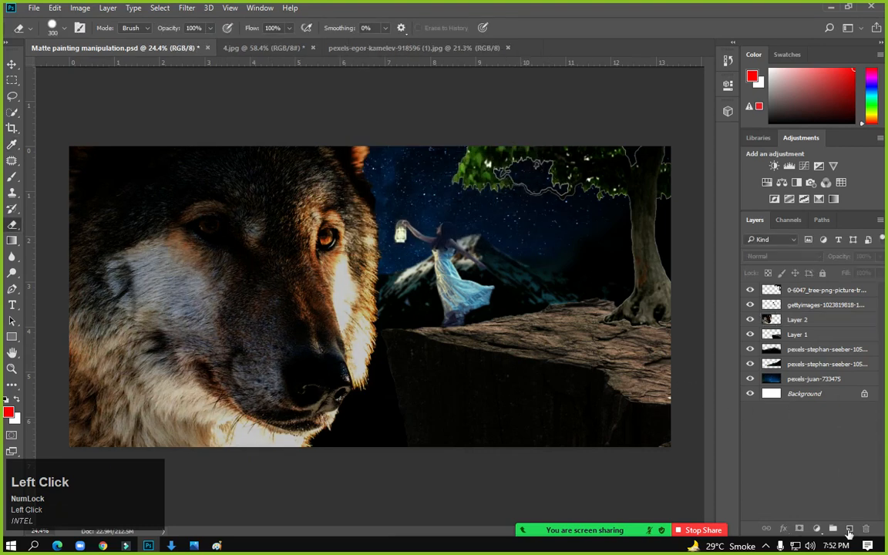
Add a new layer and set up a fully soft brush at 0% hardness
click(849, 529)
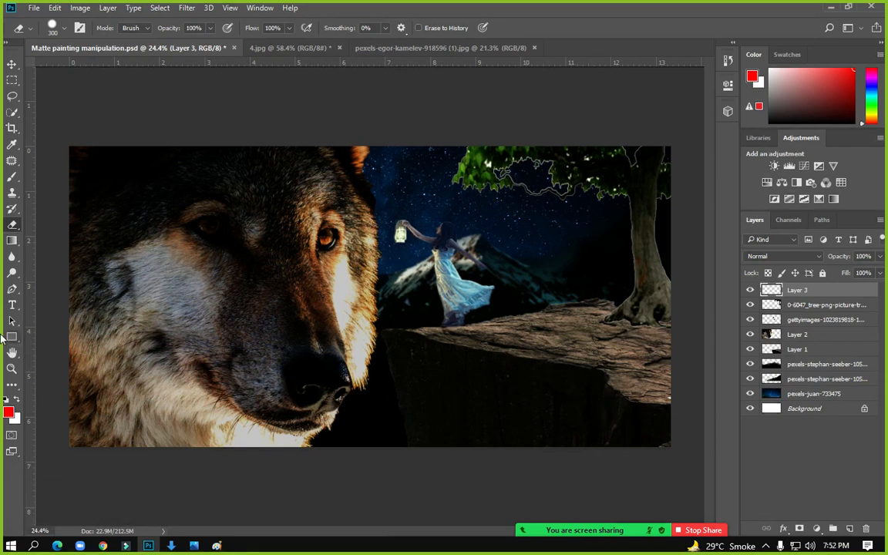
click(11, 176)
click(54, 174)
right_click(465, 309)
mouse_move(557, 366)
mouse_down()
mouse_move(518, 366)
mouse_move(546, 340)
mouse_move(535, 339)
mouse_up()
click(517, 249)
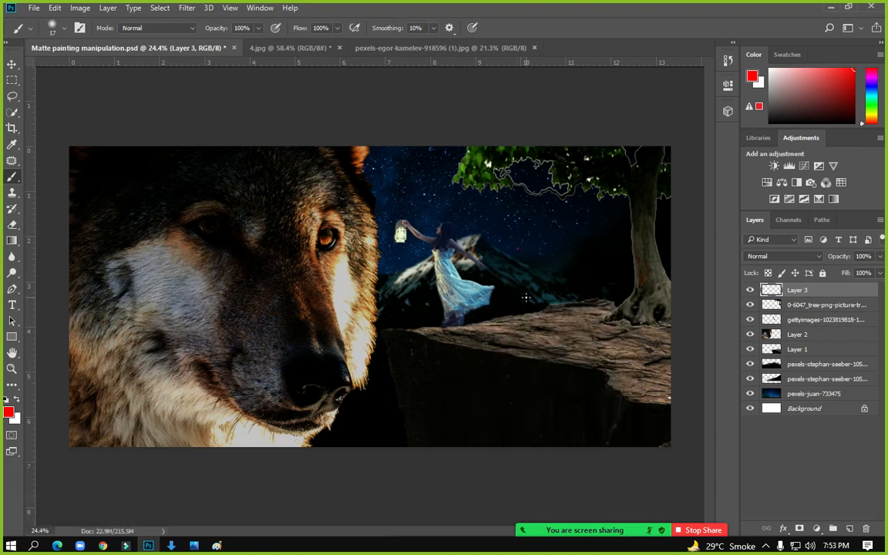
key(ctrl+z)
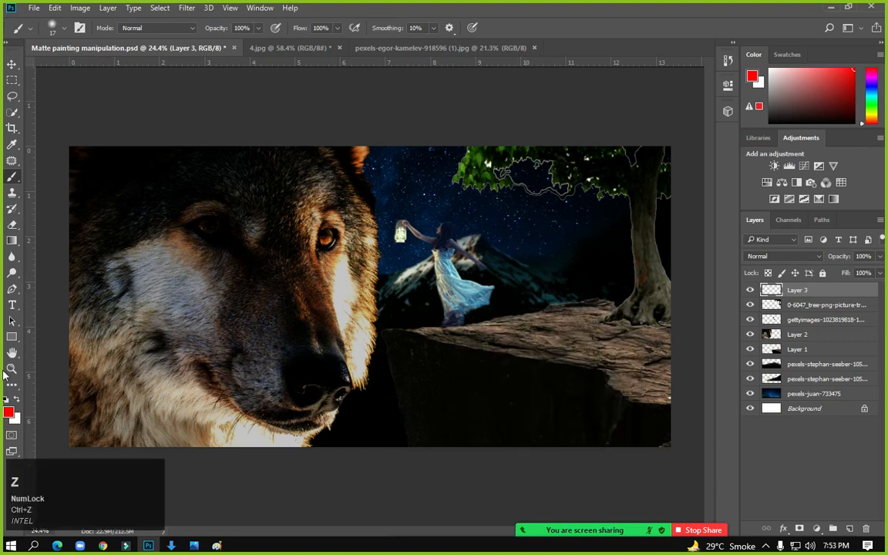
Set the foreground colour to yellow-green #deff00
click(8, 412)
click(617, 282)
drag(664, 373, 668, 364)
drag(589, 240, 685, 234)
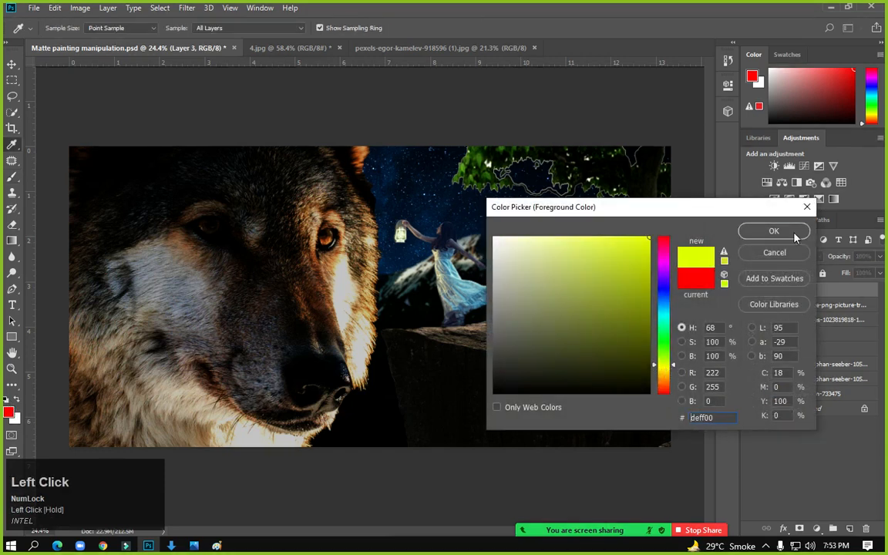
click(773, 231)
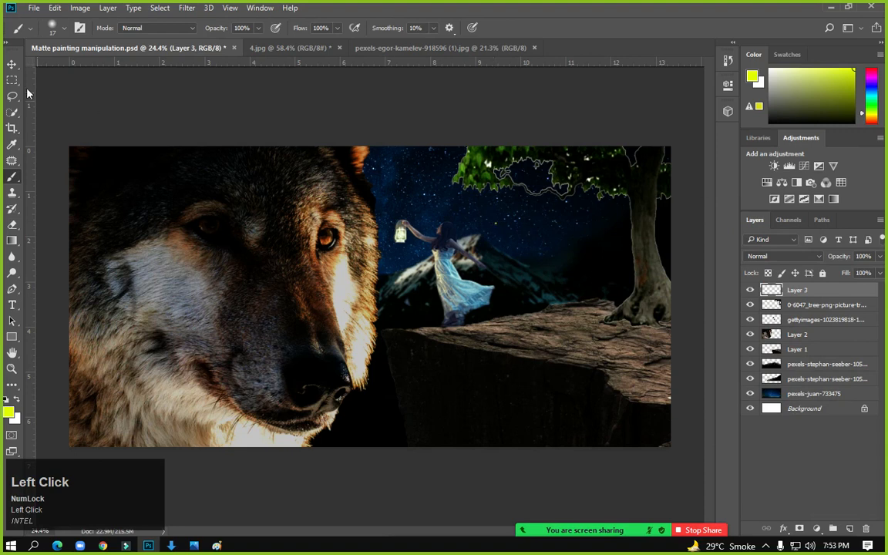
Scale the yellow dot into a large glow and place it near the girl's lantern
click(12, 63)
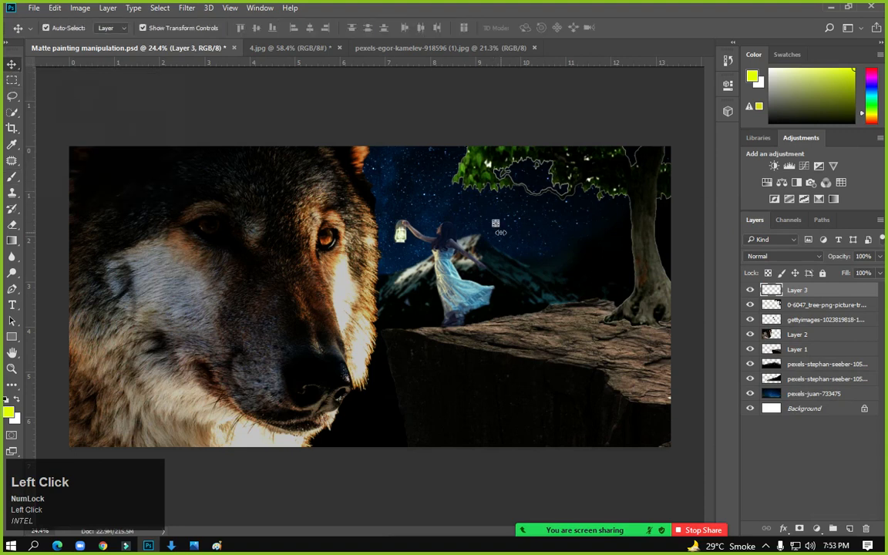
drag(497, 225, 797, 397)
key(Return)
drag(559, 180, 479, 195)
scroll(331, 239, up, 3)
drag(556, 260, 543, 247)
key(Return)
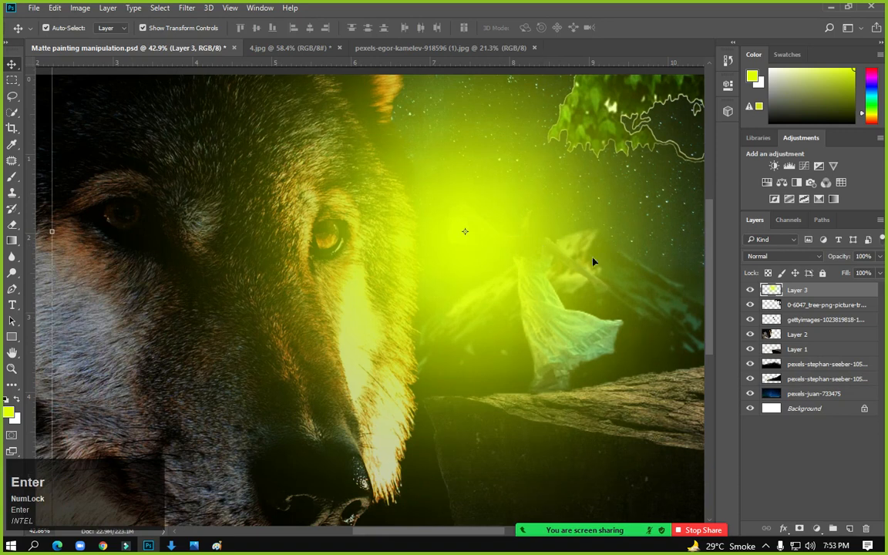
Set the glow layer to Multiply and shift its hue by -29 to warm orange
click(794, 257)
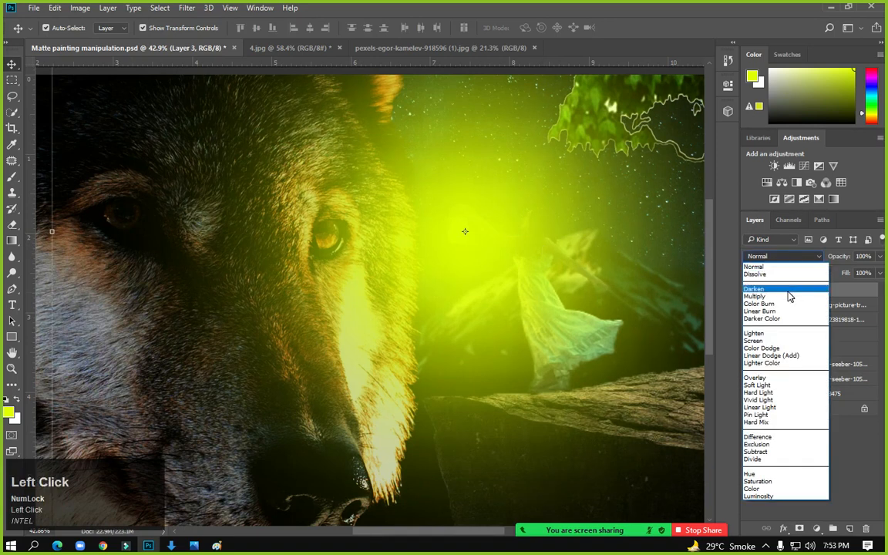
click(788, 298)
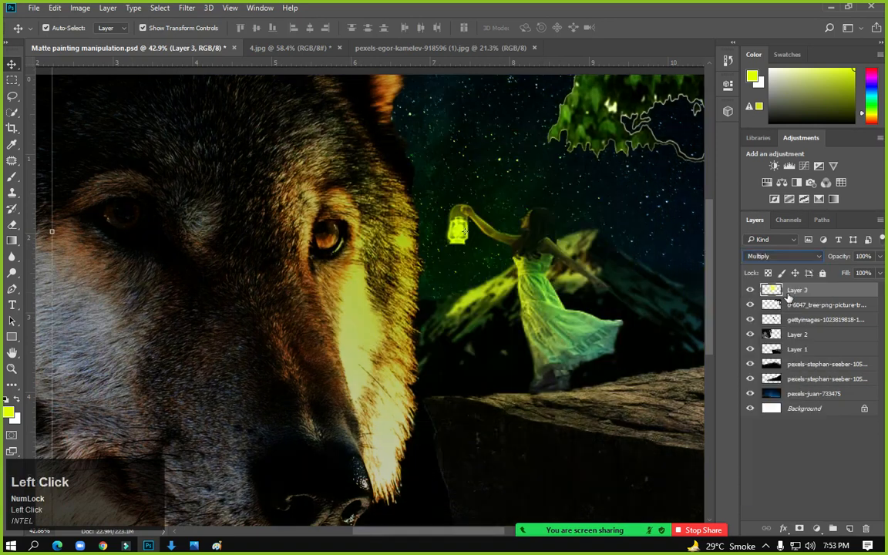
click(12, 78)
scroll(578, 274, down, 3)
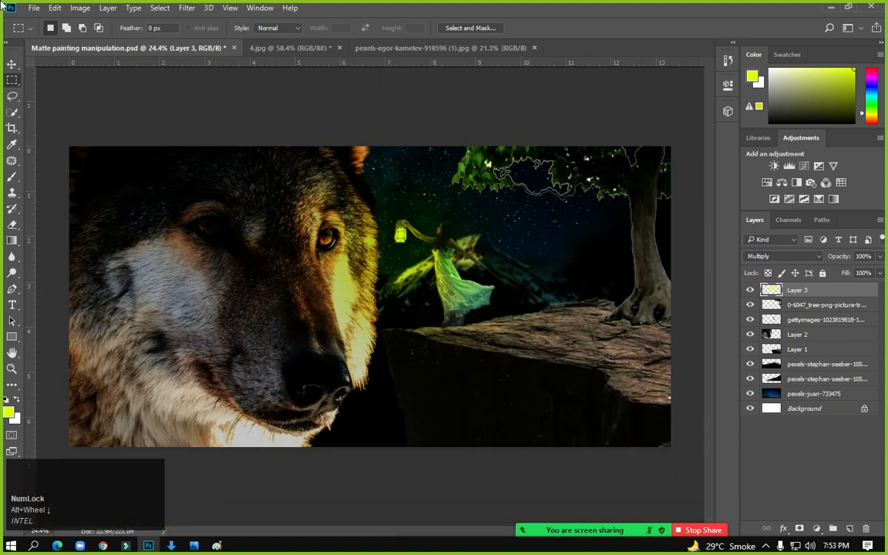
click(80, 8)
mouse_move(88, 39)
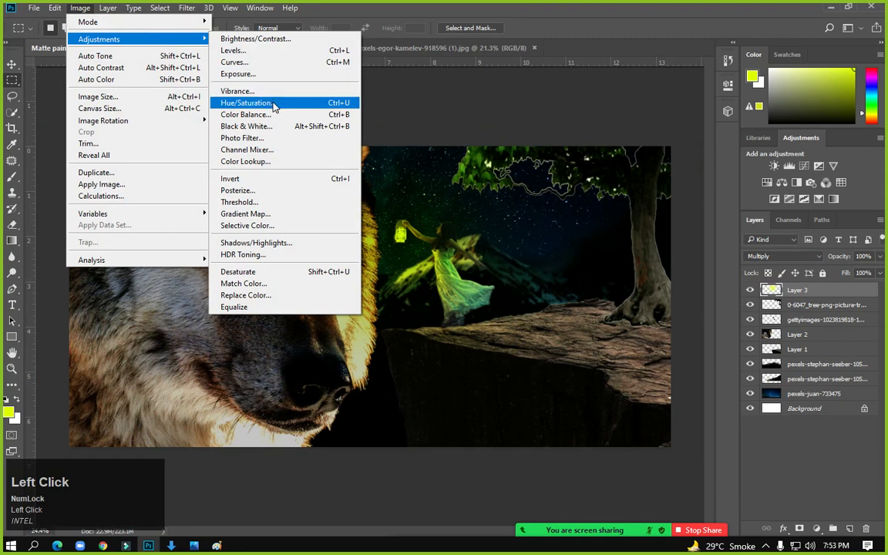
click(272, 103)
mouse_move(588, 197)
mouse_down()
mouse_move(621, 193)
mouse_move(560, 198)
mouse_move(570, 197)
mouse_up()
click(723, 135)
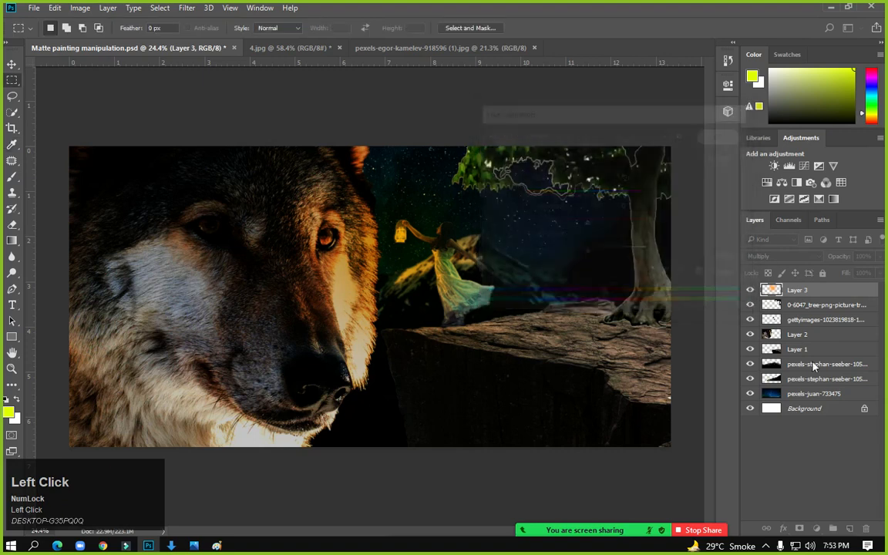
Add a new layer and set up a white-to-black gradient, white stop at 10%, black at 100%
click(848, 528)
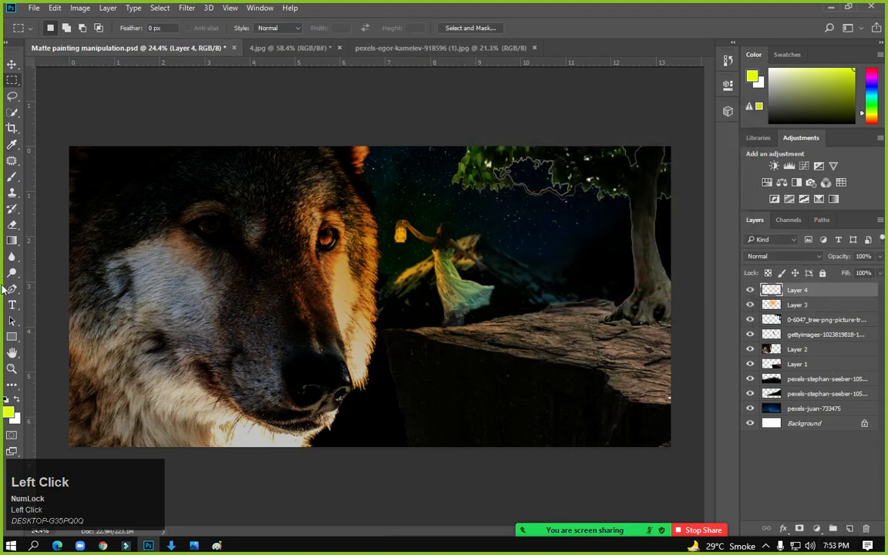
drag(12, 239, 58, 245)
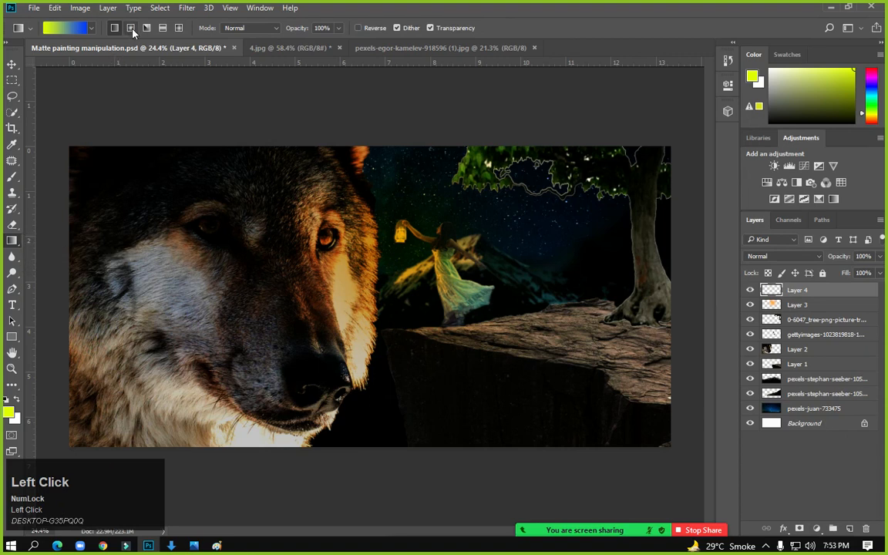
click(72, 31)
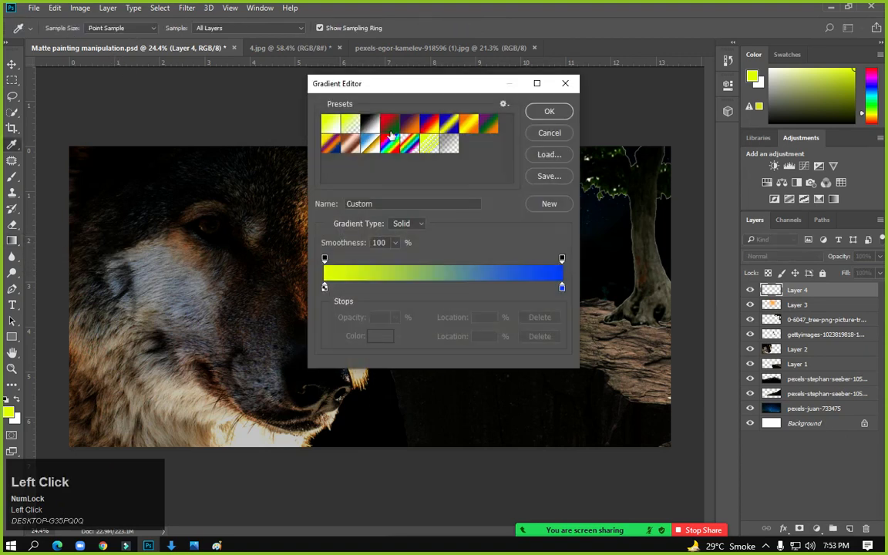
click(354, 123)
click(370, 123)
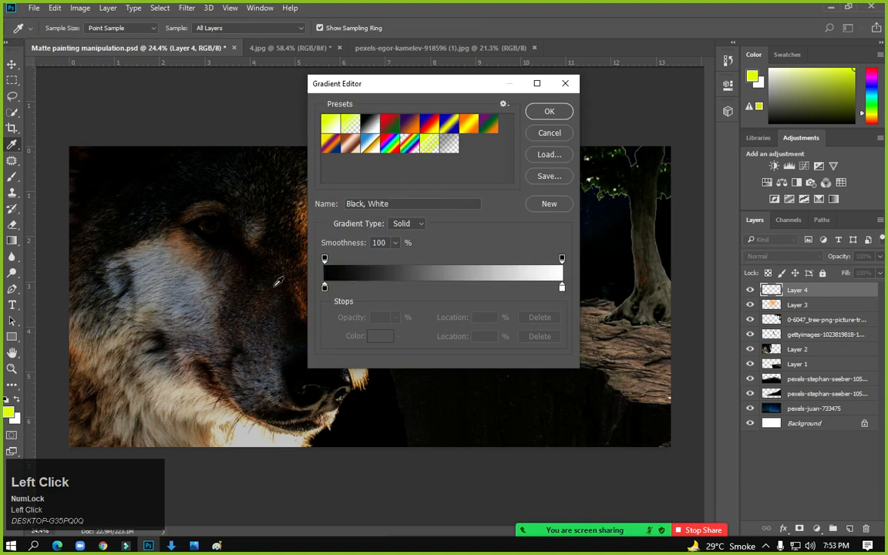
drag(324, 288, 463, 288)
drag(564, 288, 324, 290)
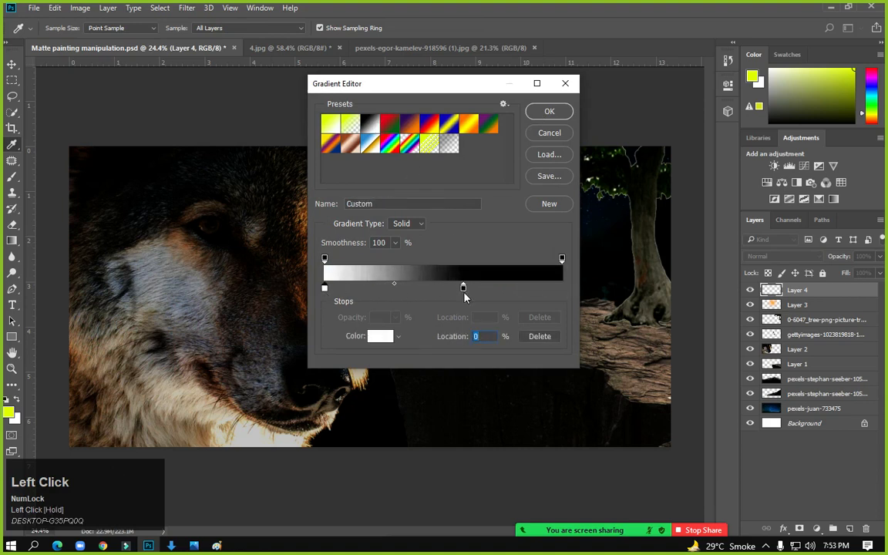
drag(459, 289, 563, 289)
click(543, 111)
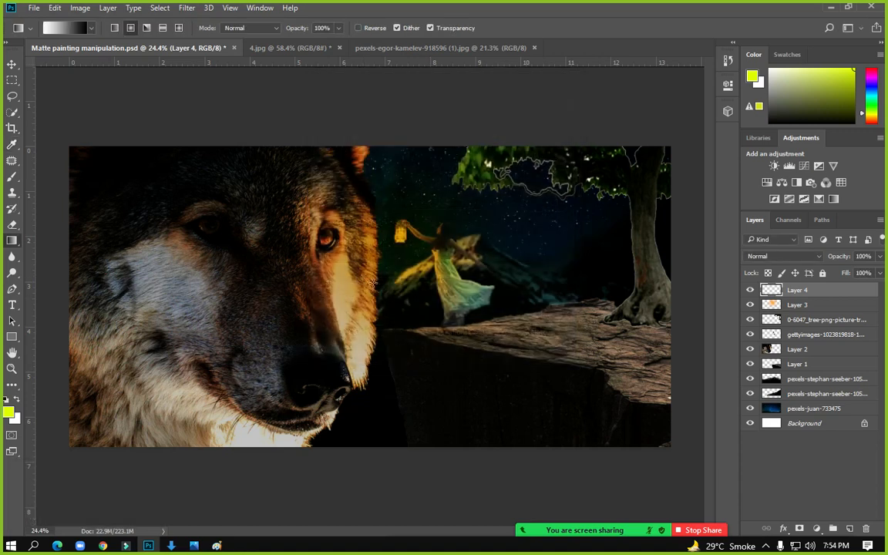
Draw the gradient down across the image and set the layer to Multiply at 43% opacity
drag(381, 283, 383, 527)
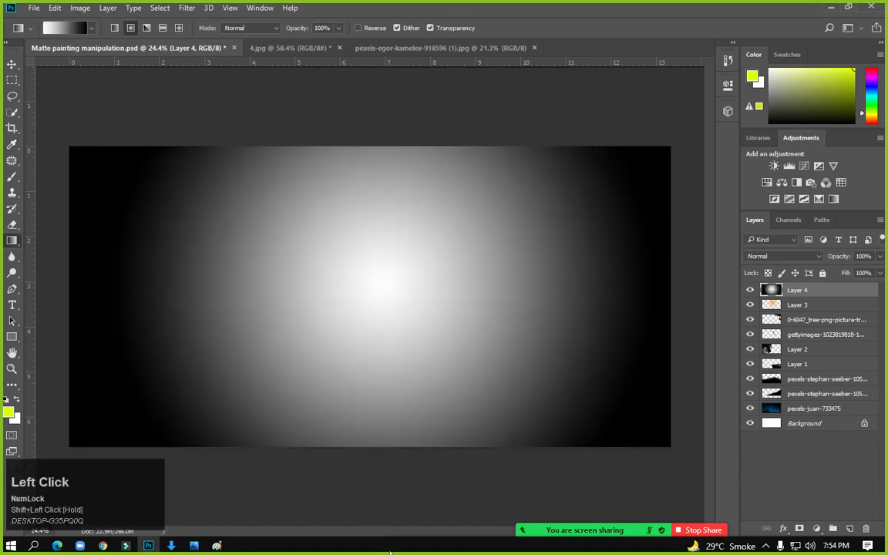
click(774, 256)
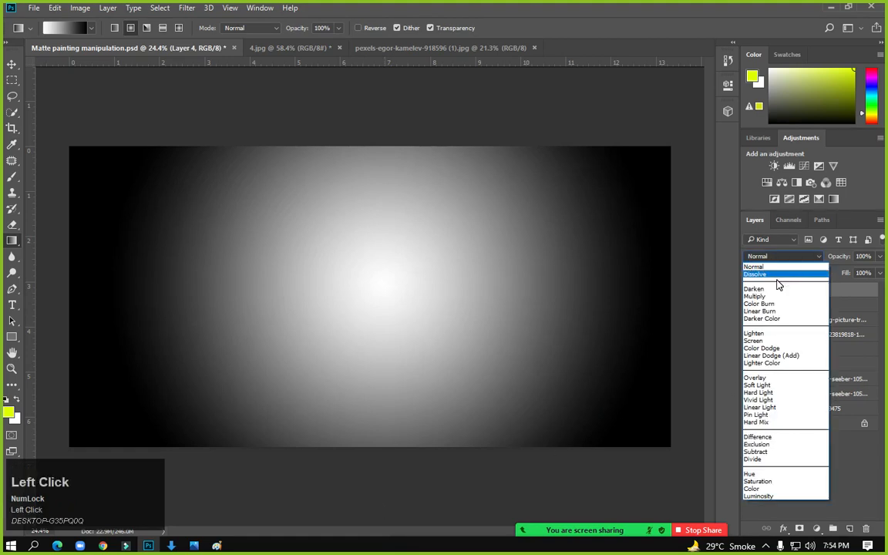
click(774, 295)
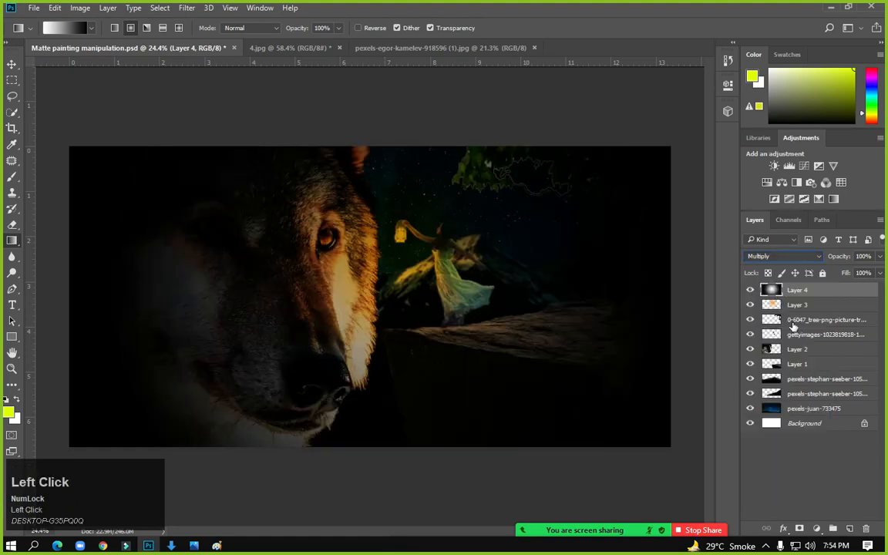
click(878, 257)
drag(878, 273, 850, 276)
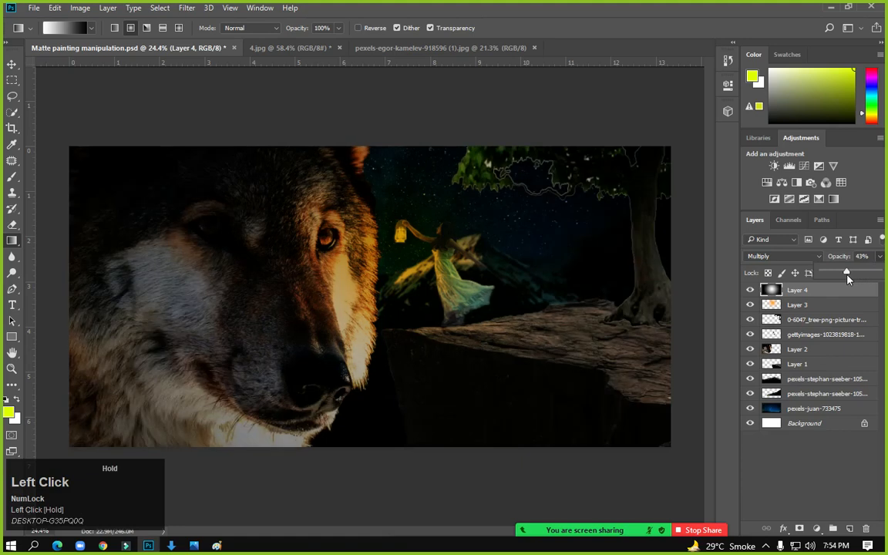
click(11, 80)
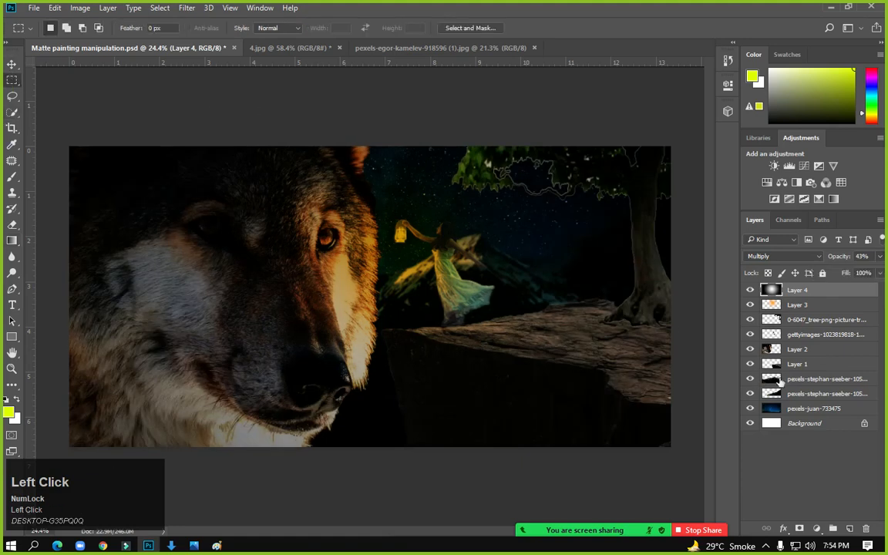
Apply Levels 3 / 1.36 / 234 to the gettyimages girl layer
click(795, 307)
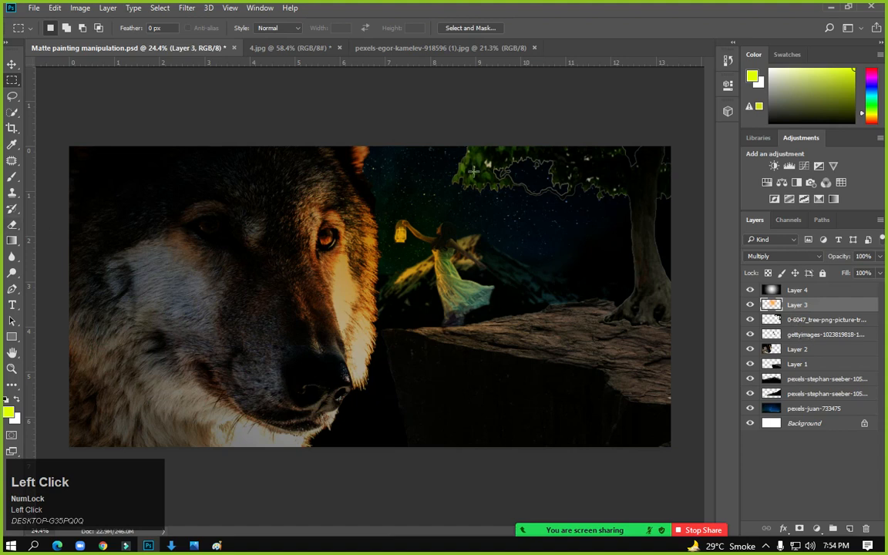
click(816, 323)
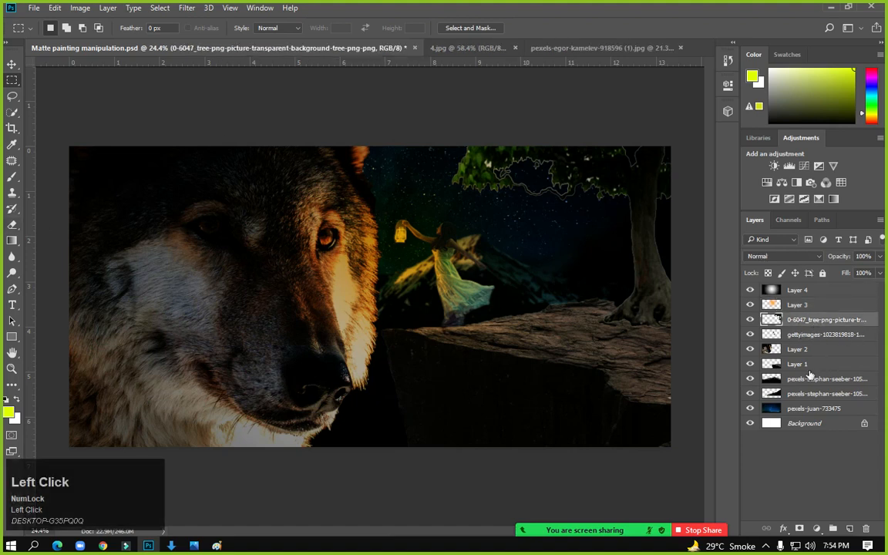
click(804, 365)
click(809, 335)
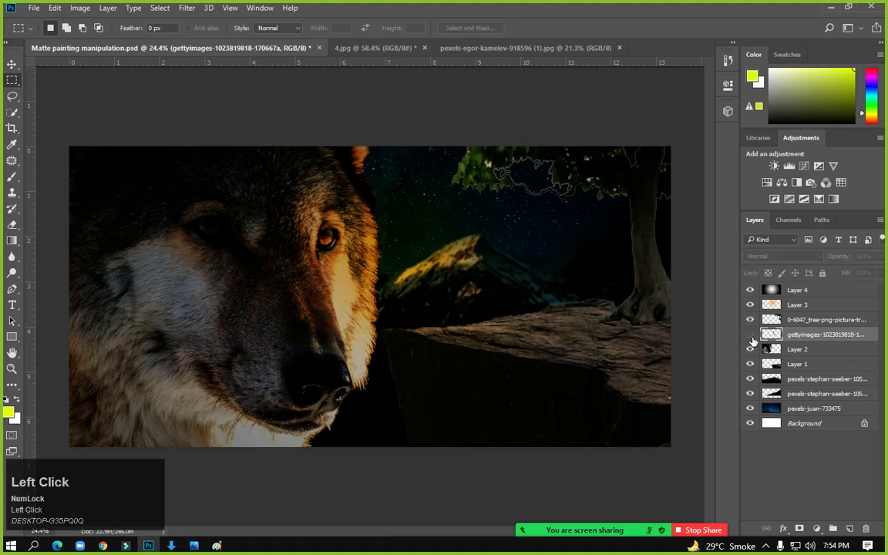
click(81, 9)
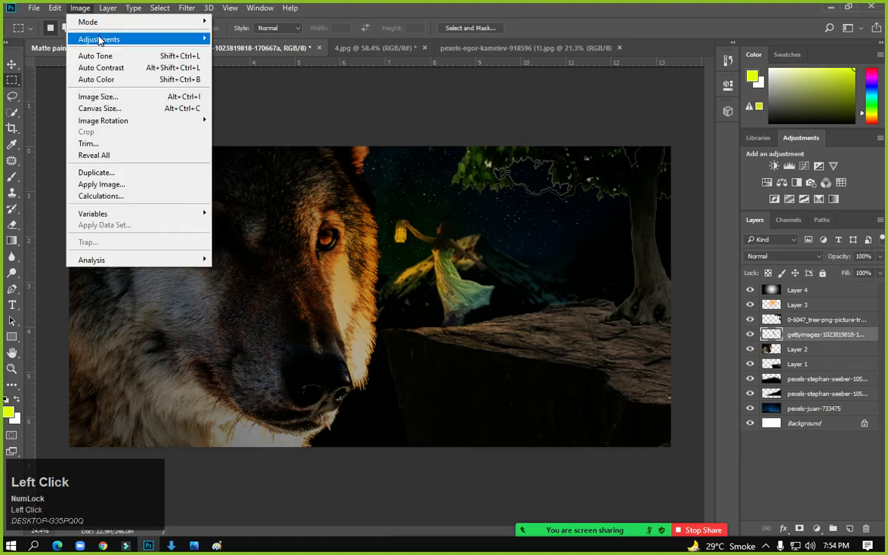
mouse_move(99, 38)
click(223, 50)
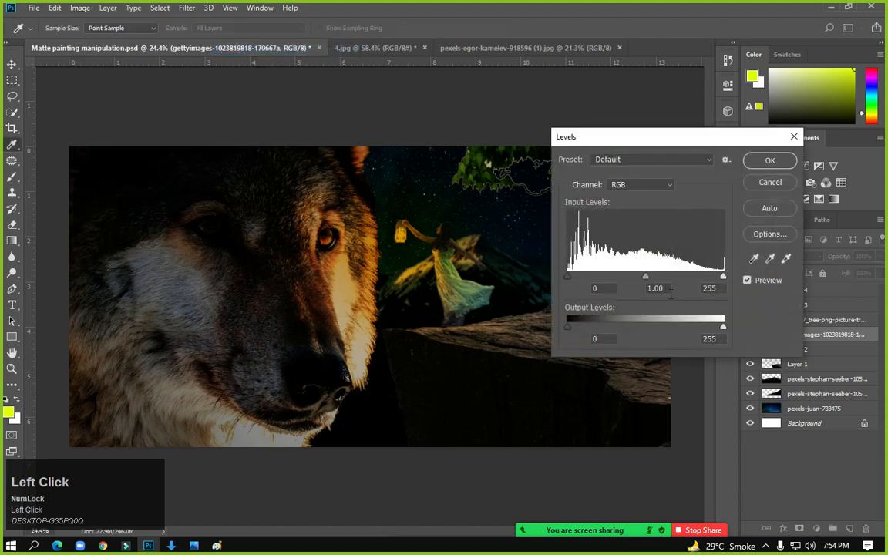
drag(644, 280, 628, 281)
drag(723, 277, 709, 276)
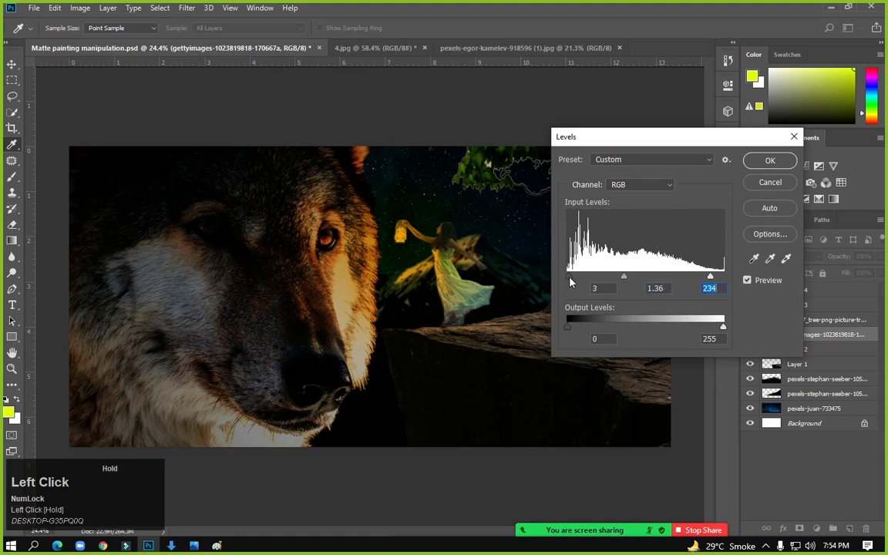
drag(566, 278, 578, 278)
click(770, 160)
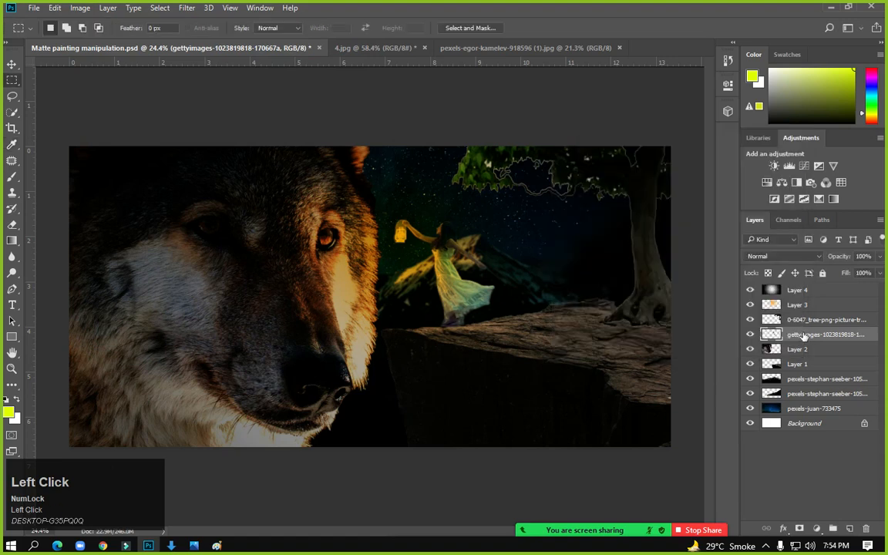
Apply a Levels midtone of 0.94 to the wolf on Layer 2
click(770, 350)
click(749, 351)
click(749, 350)
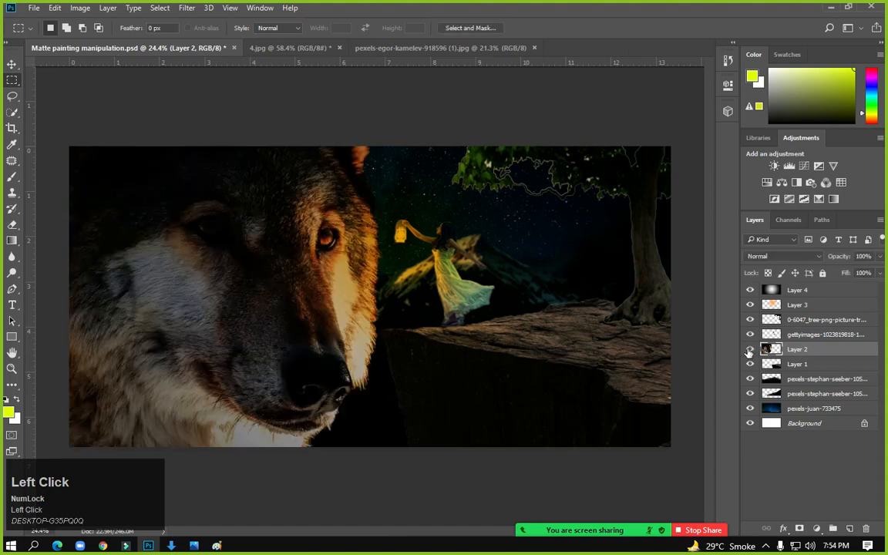
click(80, 8)
mouse_move(116, 38)
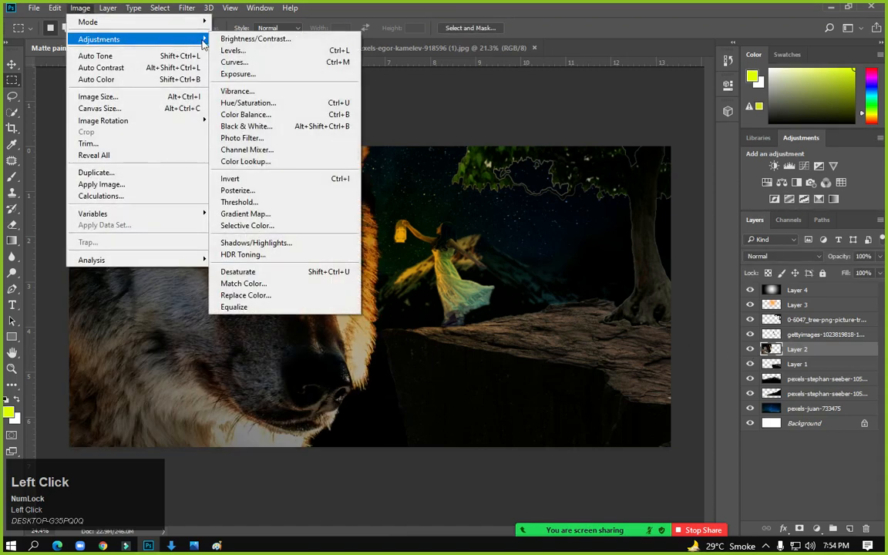
click(230, 52)
mouse_move(644, 280)
mouse_down()
mouse_move(630, 281)
mouse_move(650, 284)
mouse_up()
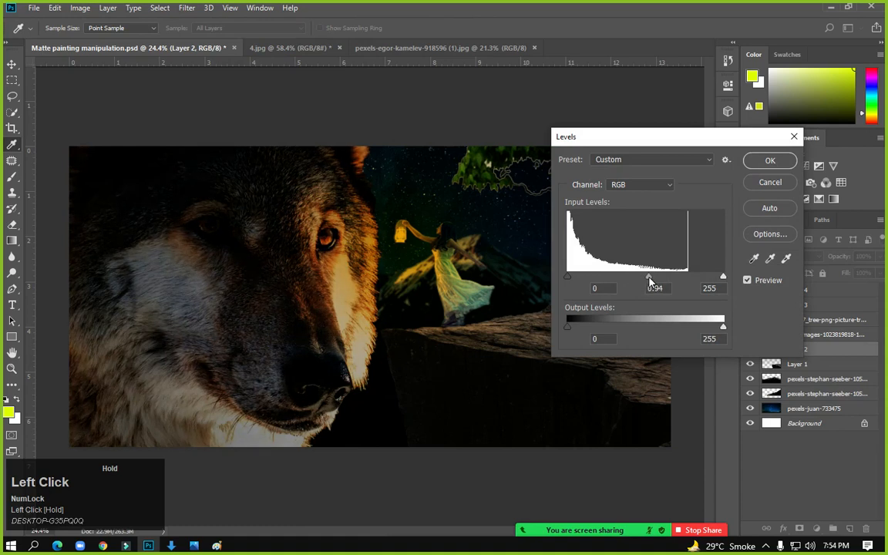
click(770, 160)
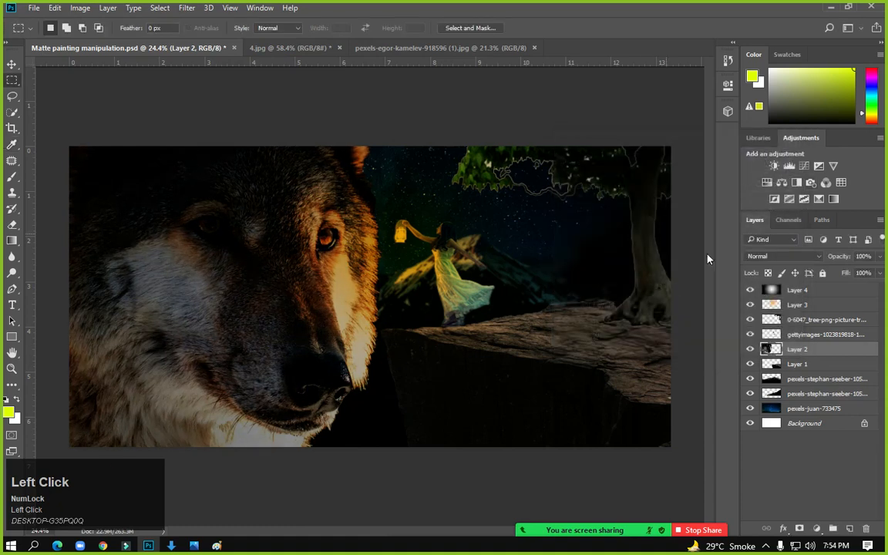
Cycle through the tree, Layer 3 and Layer 1, ending with the tree layer selected
click(805, 319)
click(806, 305)
click(804, 364)
click(806, 319)
click(805, 306)
click(798, 319)
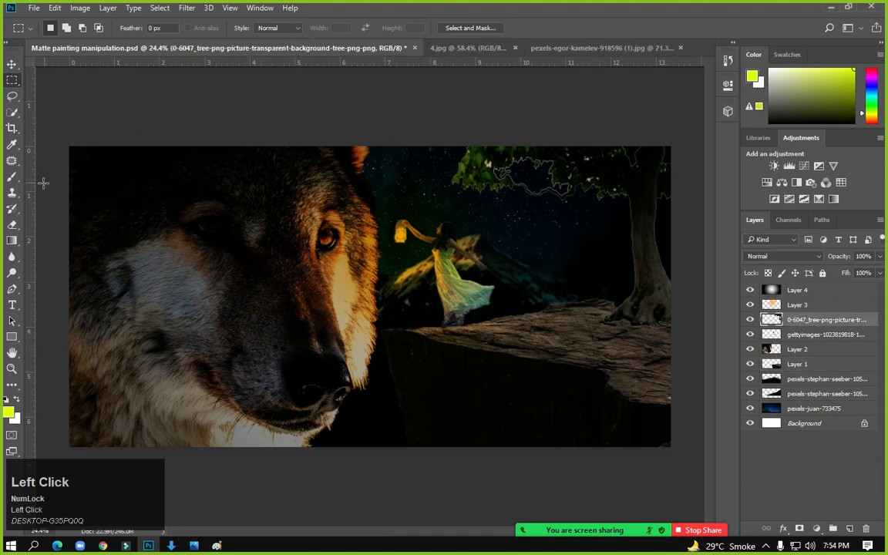
Burn the tree's left foliage darker with a 500 px Burn Tool brush
click(13, 272)
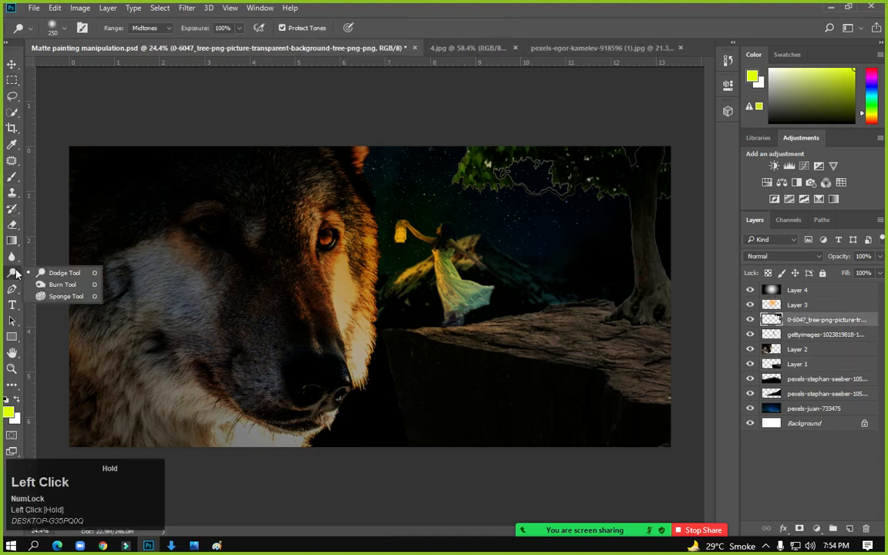
click(61, 284)
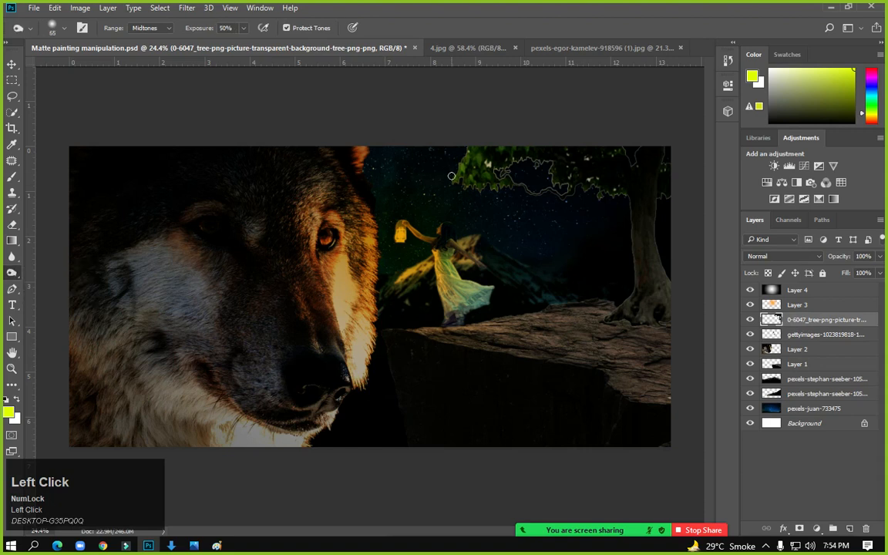
key(bracketright)
key(bracketright)
key(bracketright)
key(bracketright)
key(bracketright)
key(bracketright)
key(bracketright)
key(bracketright)
key(bracketright)
key(bracketright)
key(bracketright)
key(bracketright)
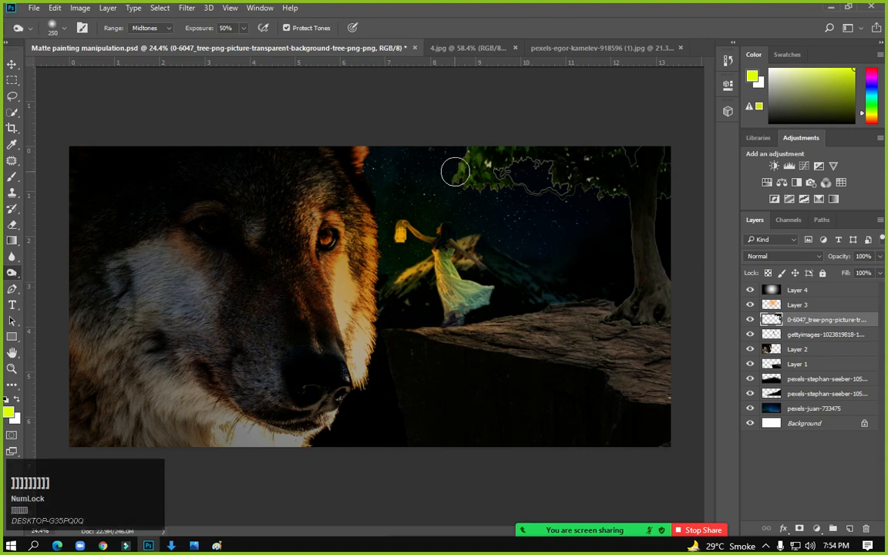
mouse_move(440, 190)
mouse_down()
mouse_move(453, 150)
mouse_move(443, 198)
mouse_move(444, 179)
mouse_move(483, 193)
mouse_move(512, 178)
mouse_move(520, 157)
mouse_move(601, 205)
mouse_move(575, 211)
mouse_move(522, 158)
mouse_move(516, 169)
mouse_move(539, 162)
mouse_move(574, 206)
mouse_move(594, 208)
mouse_move(597, 168)
mouse_move(648, 154)
mouse_move(638, 195)
mouse_move(665, 235)
mouse_move(664, 324)
mouse_move(655, 311)
mouse_move(647, 322)
mouse_move(612, 268)
mouse_move(636, 198)
mouse_move(505, 144)
mouse_move(547, 179)
mouse_move(497, 177)
mouse_move(506, 159)
mouse_move(576, 270)
mouse_move(654, 325)
mouse_move(526, 339)
mouse_move(703, 377)
mouse_up()
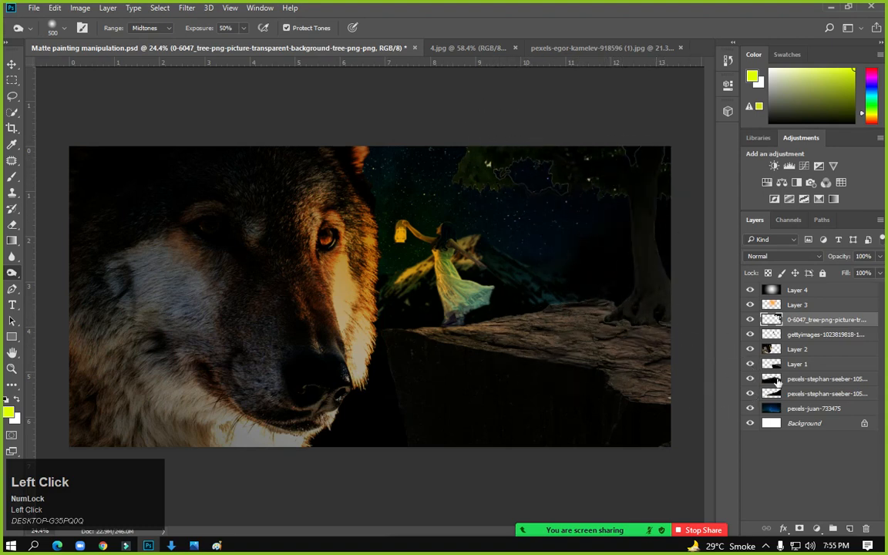
Burn the rock ledge on Layer 1 darker in two passes
click(805, 364)
mouse_move(499, 331)
mouse_down()
mouse_move(644, 330)
mouse_move(534, 363)
mouse_move(678, 378)
mouse_up()
mouse_move(521, 305)
mouse_down()
mouse_move(693, 315)
mouse_move(651, 325)
mouse_move(583, 317)
mouse_move(674, 390)
mouse_move(714, 462)
mouse_move(672, 360)
mouse_up()
Zoom out, save Matte painting manipulation.psd, and switch to Filmora
click(12, 81)
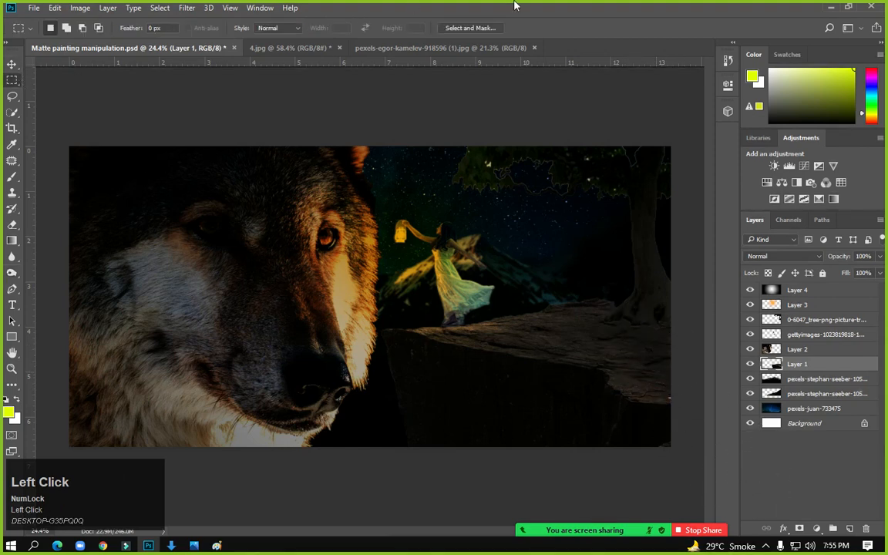
scroll(458, 307, down, 1)
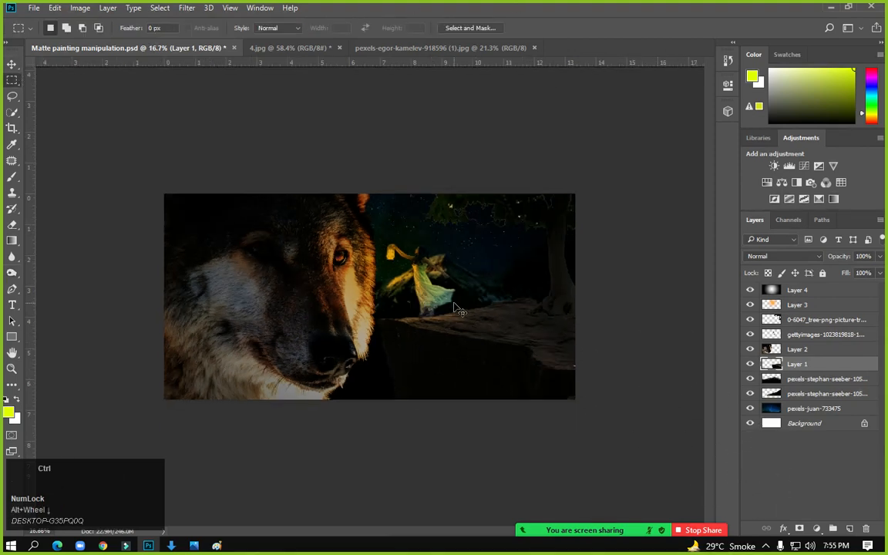
key(ctrl+s)
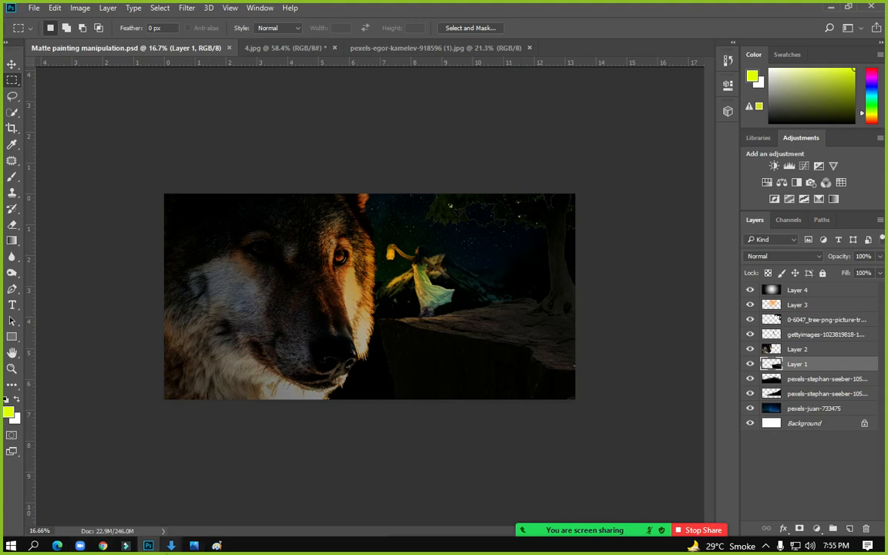
click(127, 546)
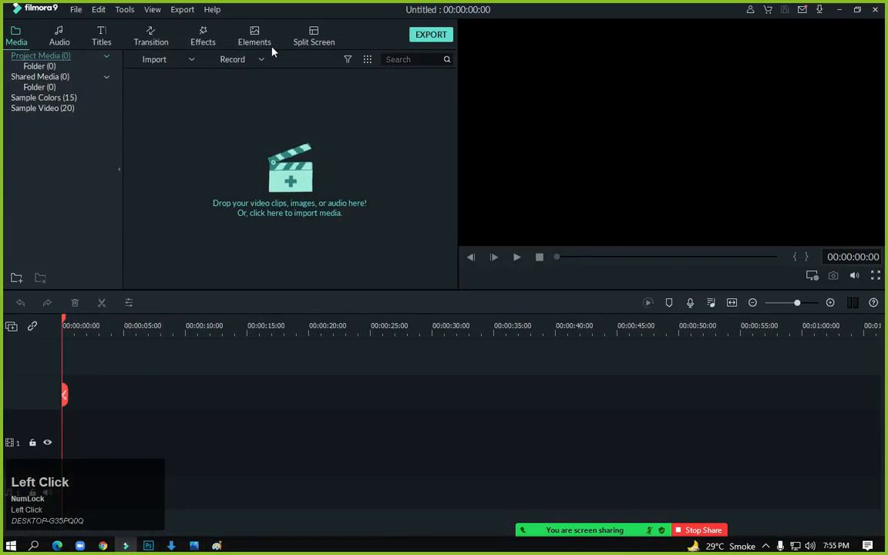